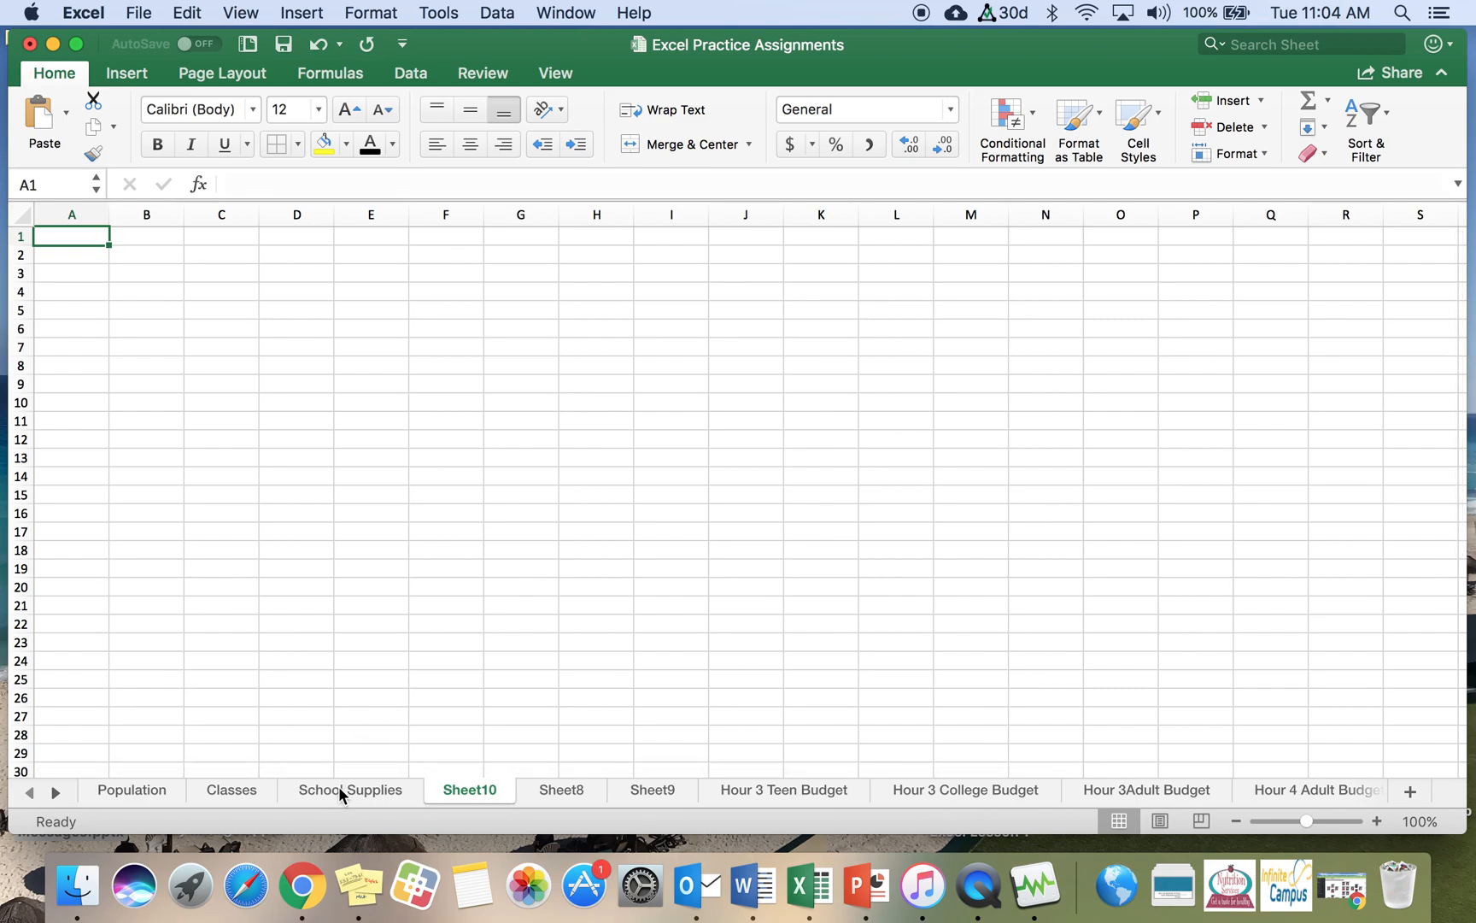
Examine the finished School Supplies sheet as a reference for the table layout, and return to the blank Sheet10
{"action": "right_click", "coordinate": [461, 790]}
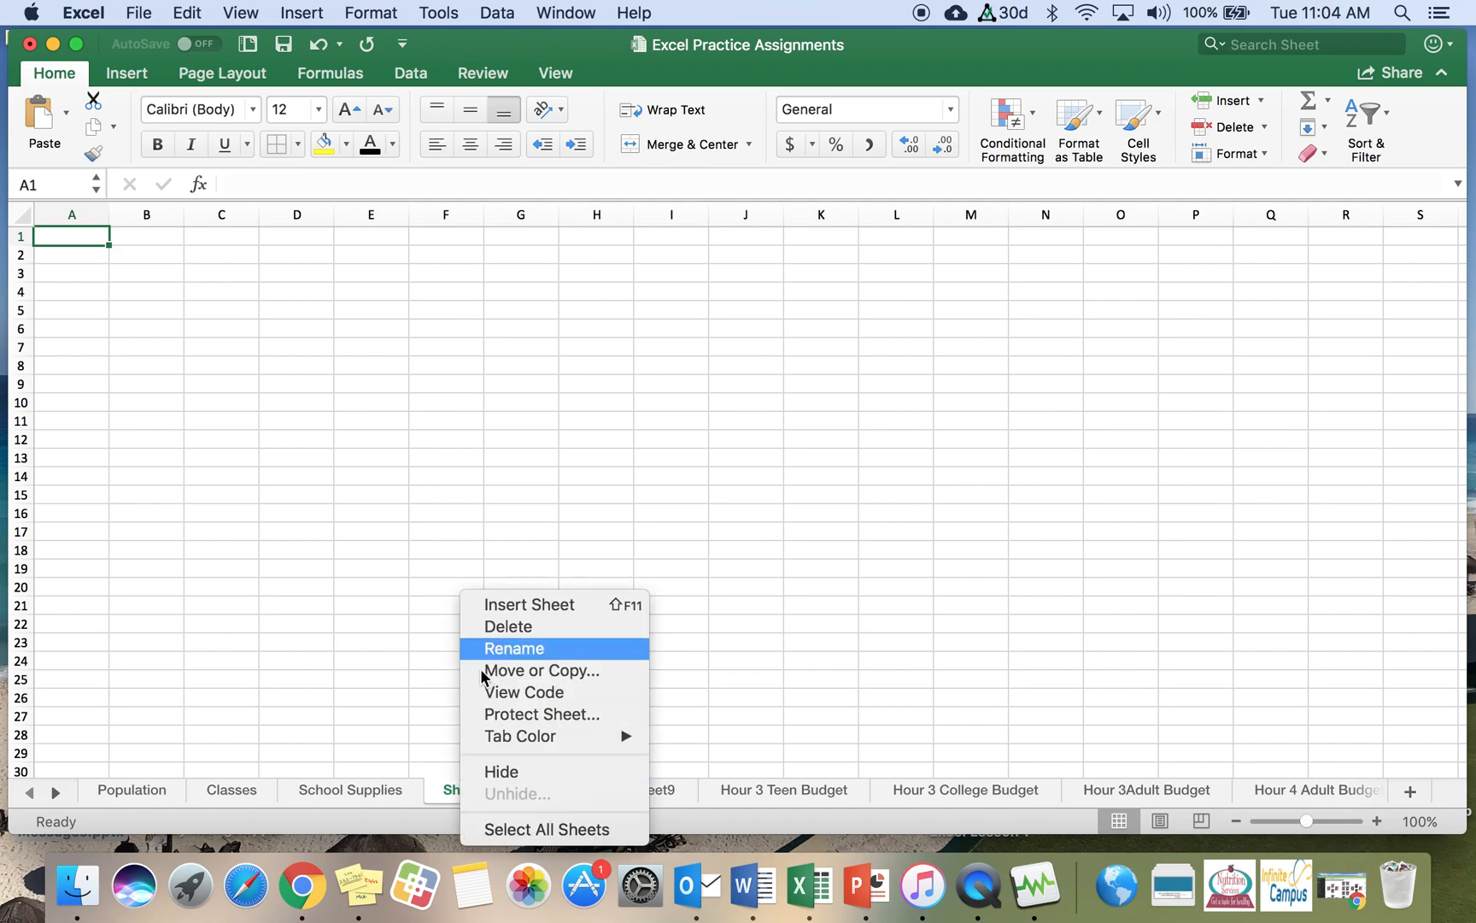
{"action": "left_click", "coordinate": [443, 785]}
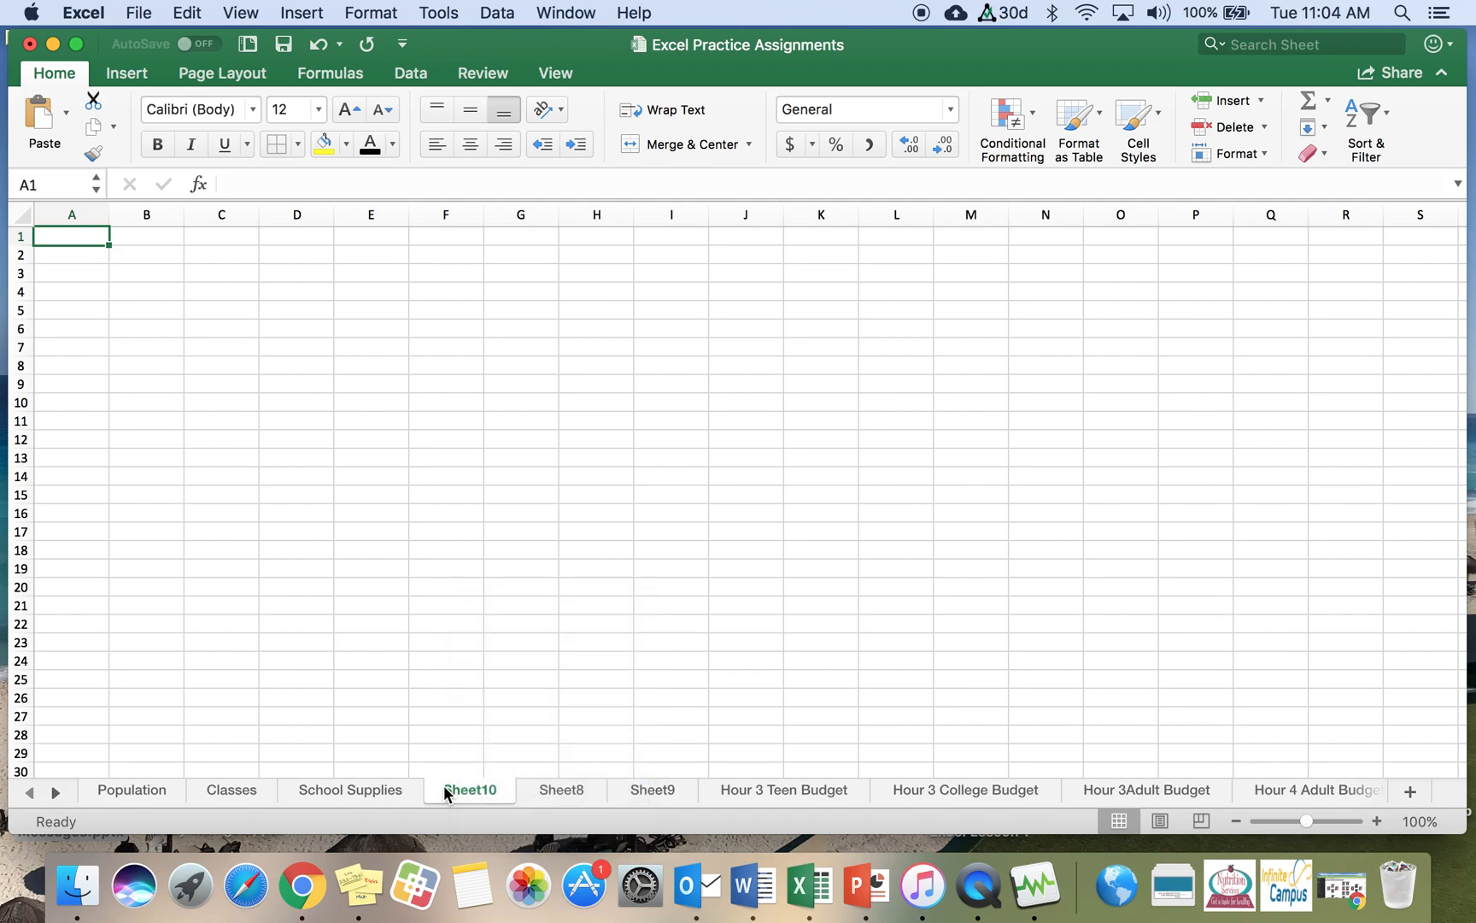
{"action": "left_click", "coordinate": [334, 788]}
{"action": "scroll", "coordinate": [413, 608], "scroll_direction": "down", "scroll_amount": 1}
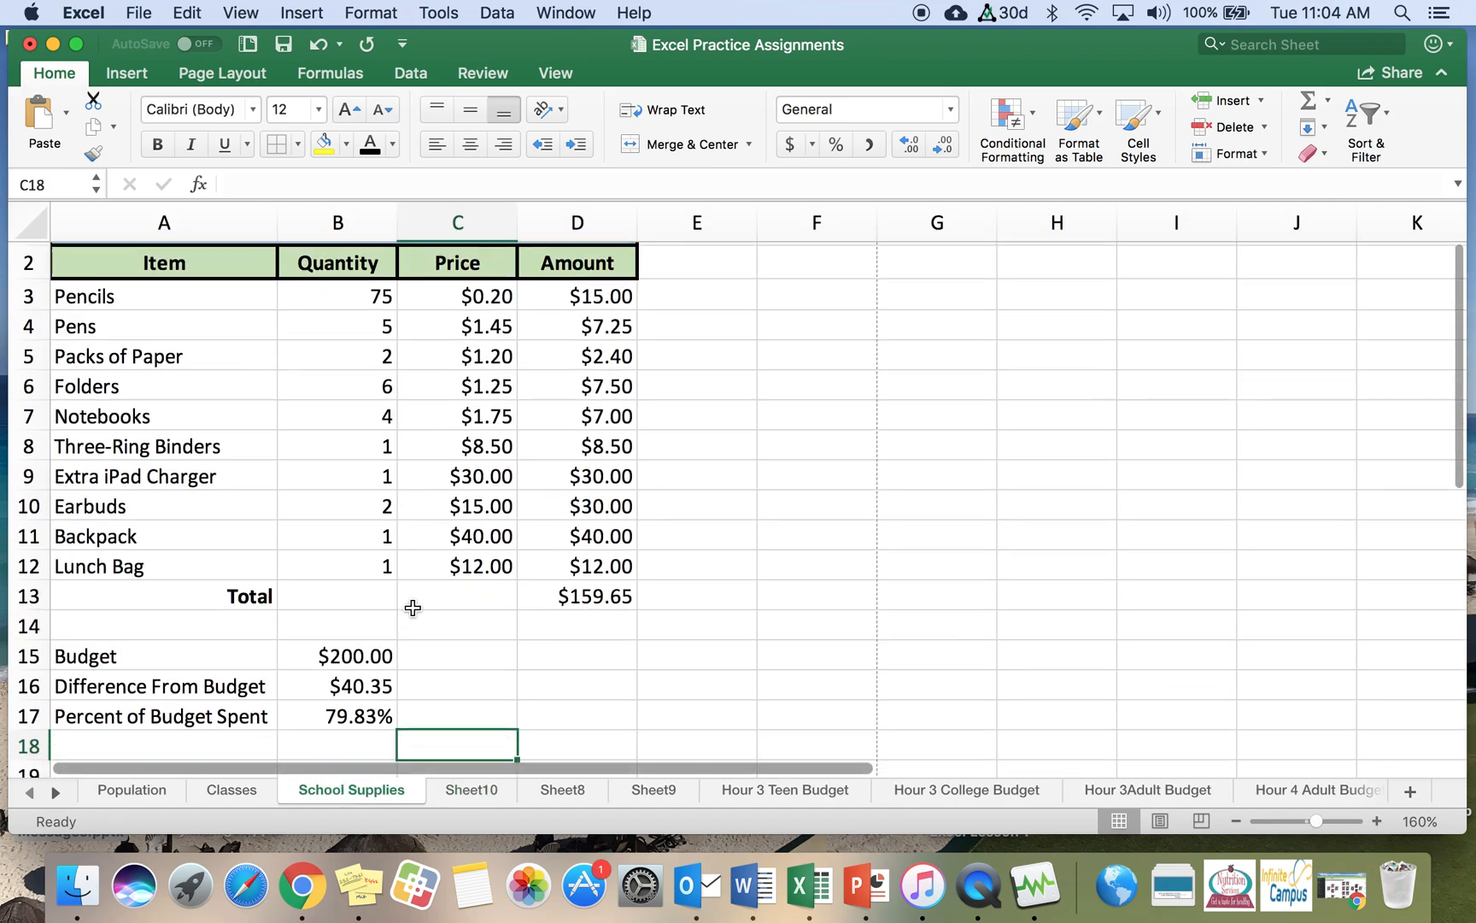
{"action": "scroll", "coordinate": [413, 608], "scroll_direction": "down", "scroll_amount": 7}
{"action": "scroll", "coordinate": [411, 606], "scroll_direction": "up", "scroll_amount": 8}
{"action": "scroll", "coordinate": [412, 607], "scroll_direction": "right", "scroll_amount": 1}
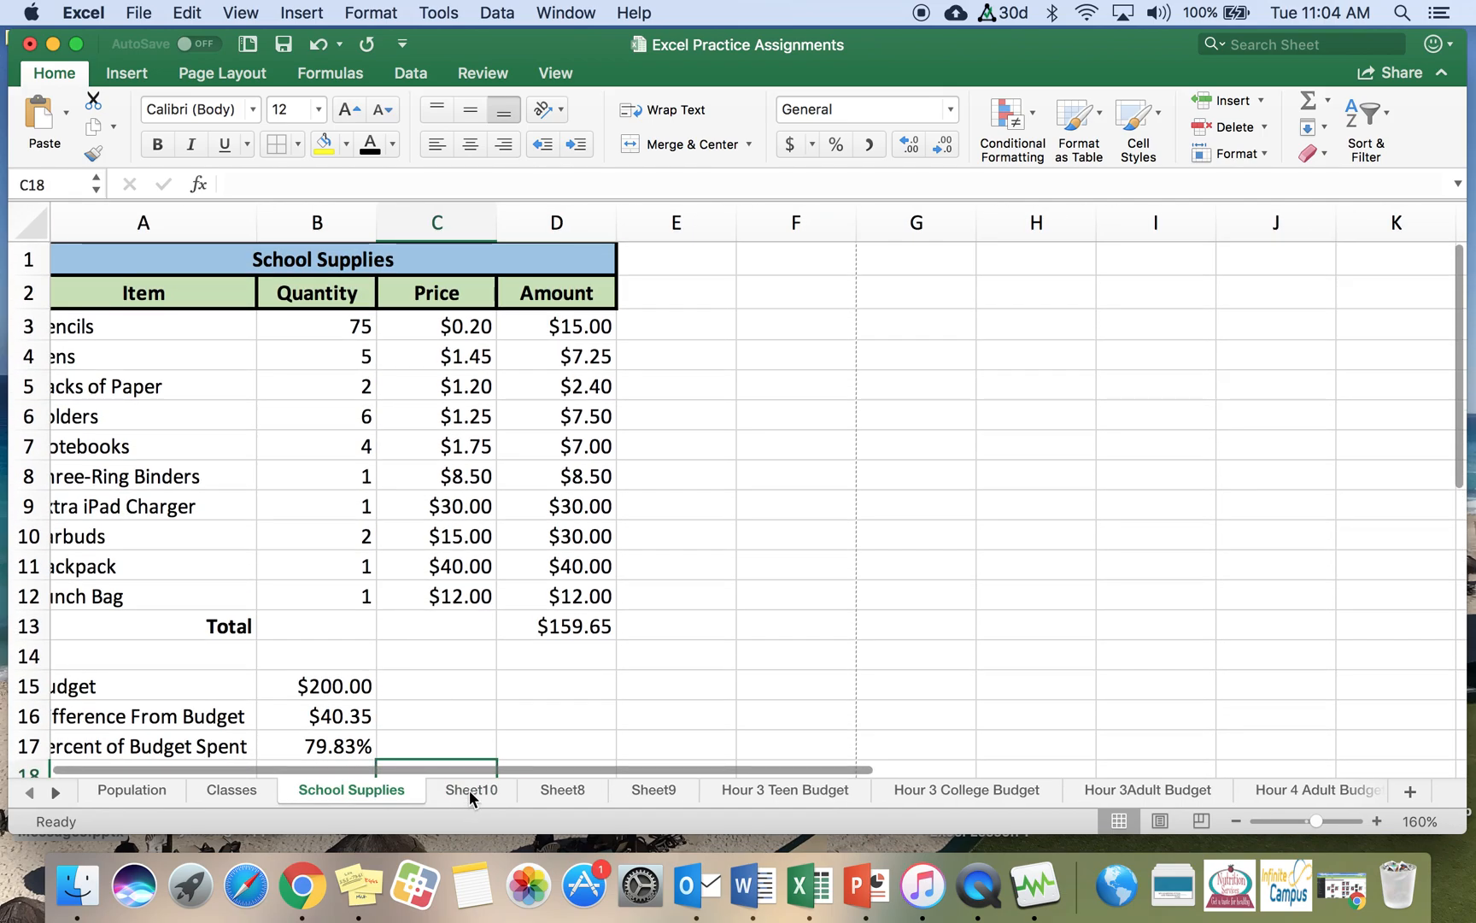
{"action": "left_click", "coordinate": [469, 788]}
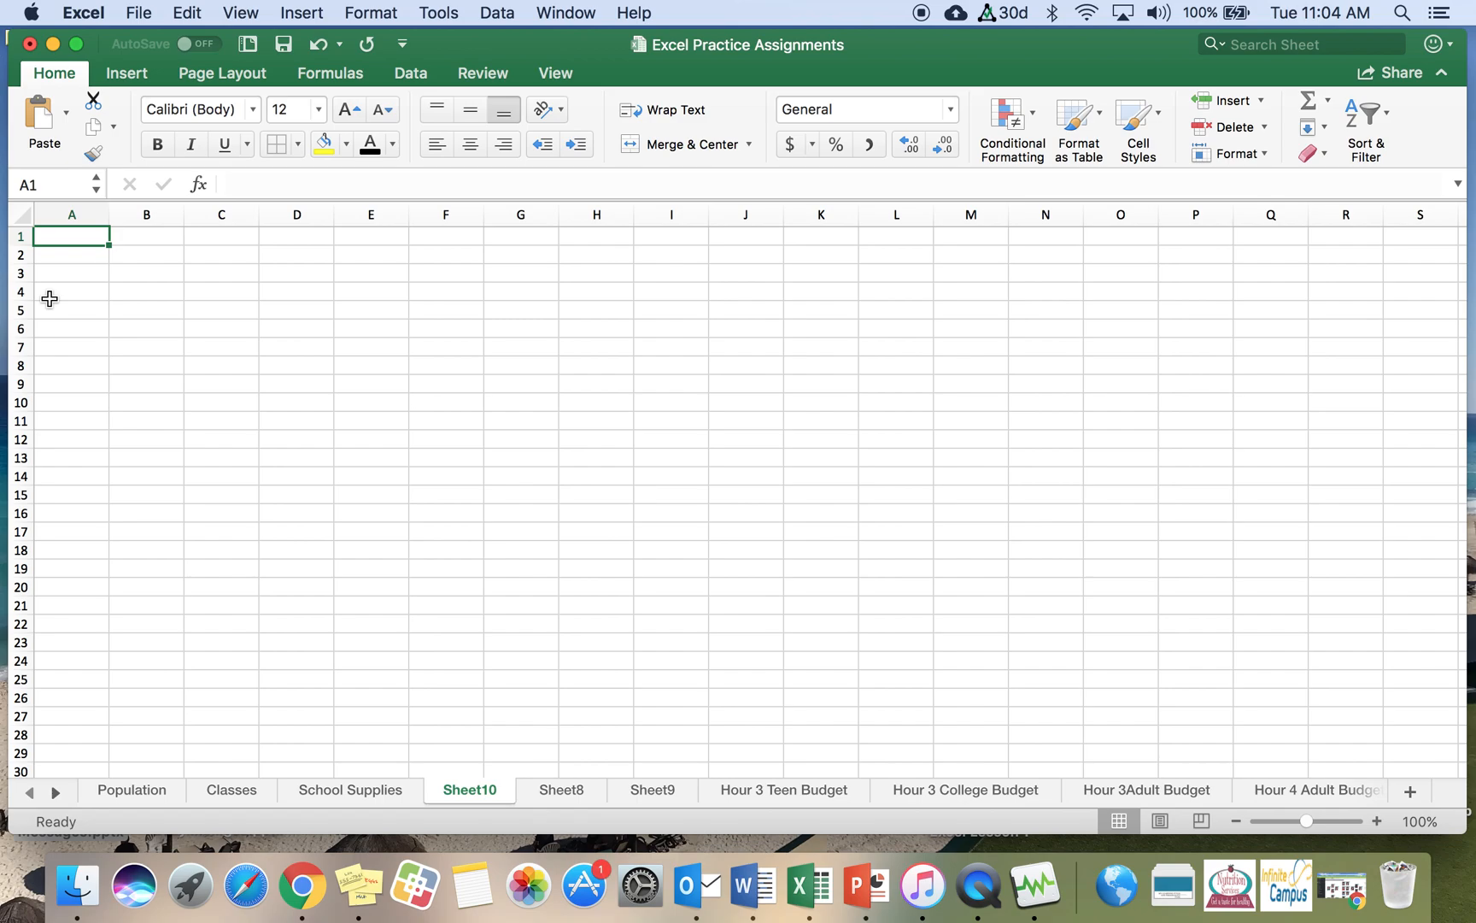
Enter the title "School Supplies" in cell A1 of Sheet10
{"action": "left_click", "coordinate": [1375, 821]}
{"action": "left_click", "coordinate": [1375, 821]}
{"action": "left_click", "coordinate": [1375, 821]}
{"action": "left_click", "coordinate": [1375, 821]}
{"action": "left_click", "coordinate": [1374, 821]}
{"action": "left_click", "coordinate": [1375, 821]}
{"action": "left_click", "coordinate": [1375, 821]}
{"action": "left_click", "coordinate": [1375, 821]}
{"action": "left_click", "coordinate": [1375, 821]}
{"action": "left_click", "coordinate": [1375, 821]}
{"action": "left_click", "coordinate": [1374, 821]}
{"action": "left_click", "coordinate": [1375, 822]}
{"action": "left_click", "coordinate": [1375, 821]}
{"action": "left_click", "coordinate": [1374, 821]}
{"action": "left_click", "coordinate": [1375, 821]}
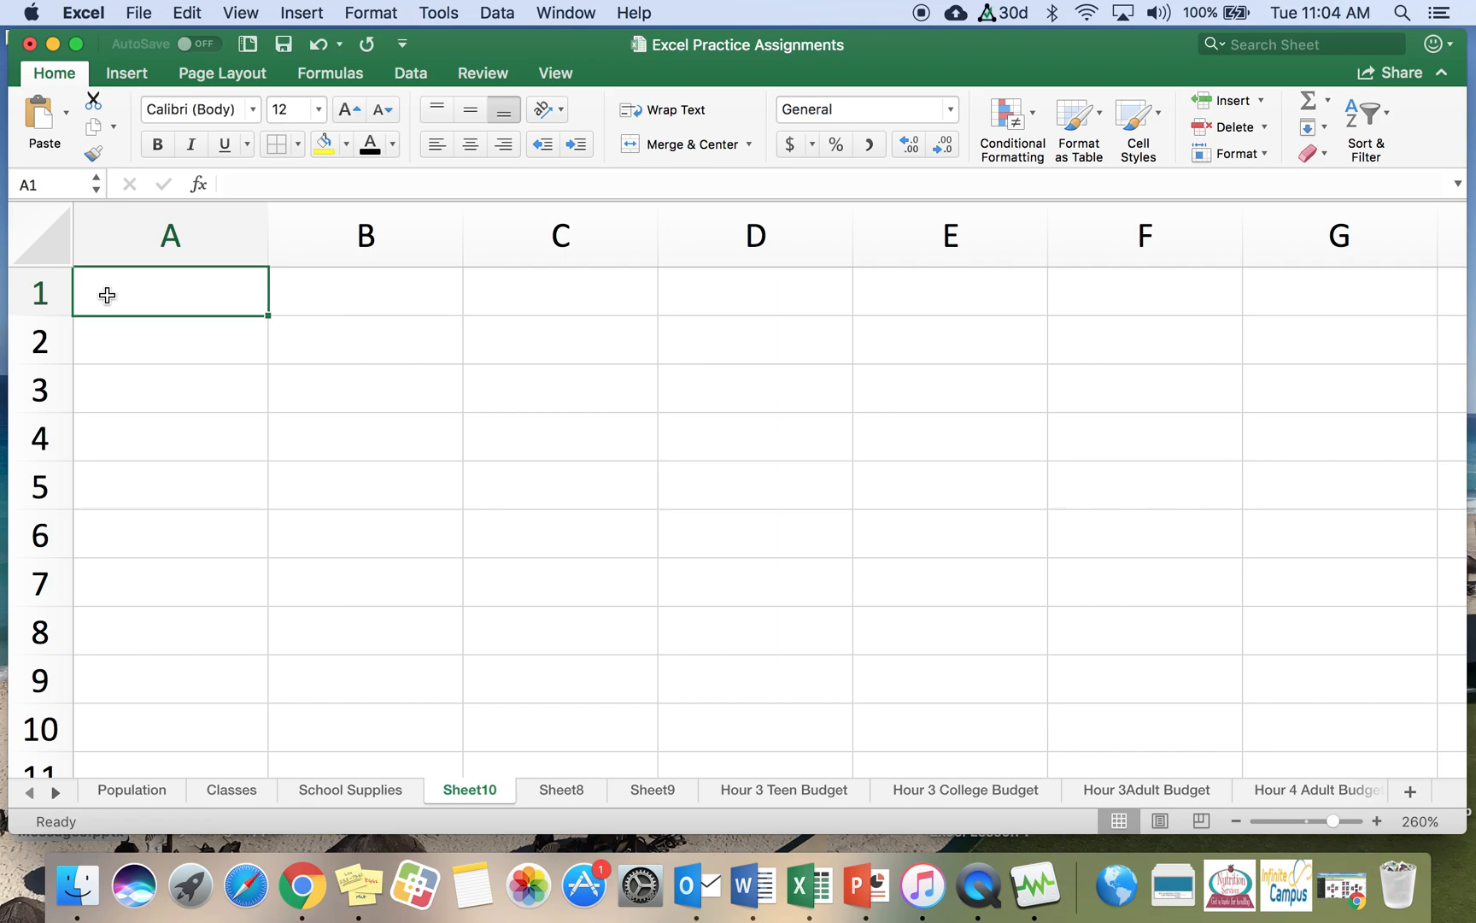
{"action": "type", "text": "Sc"}
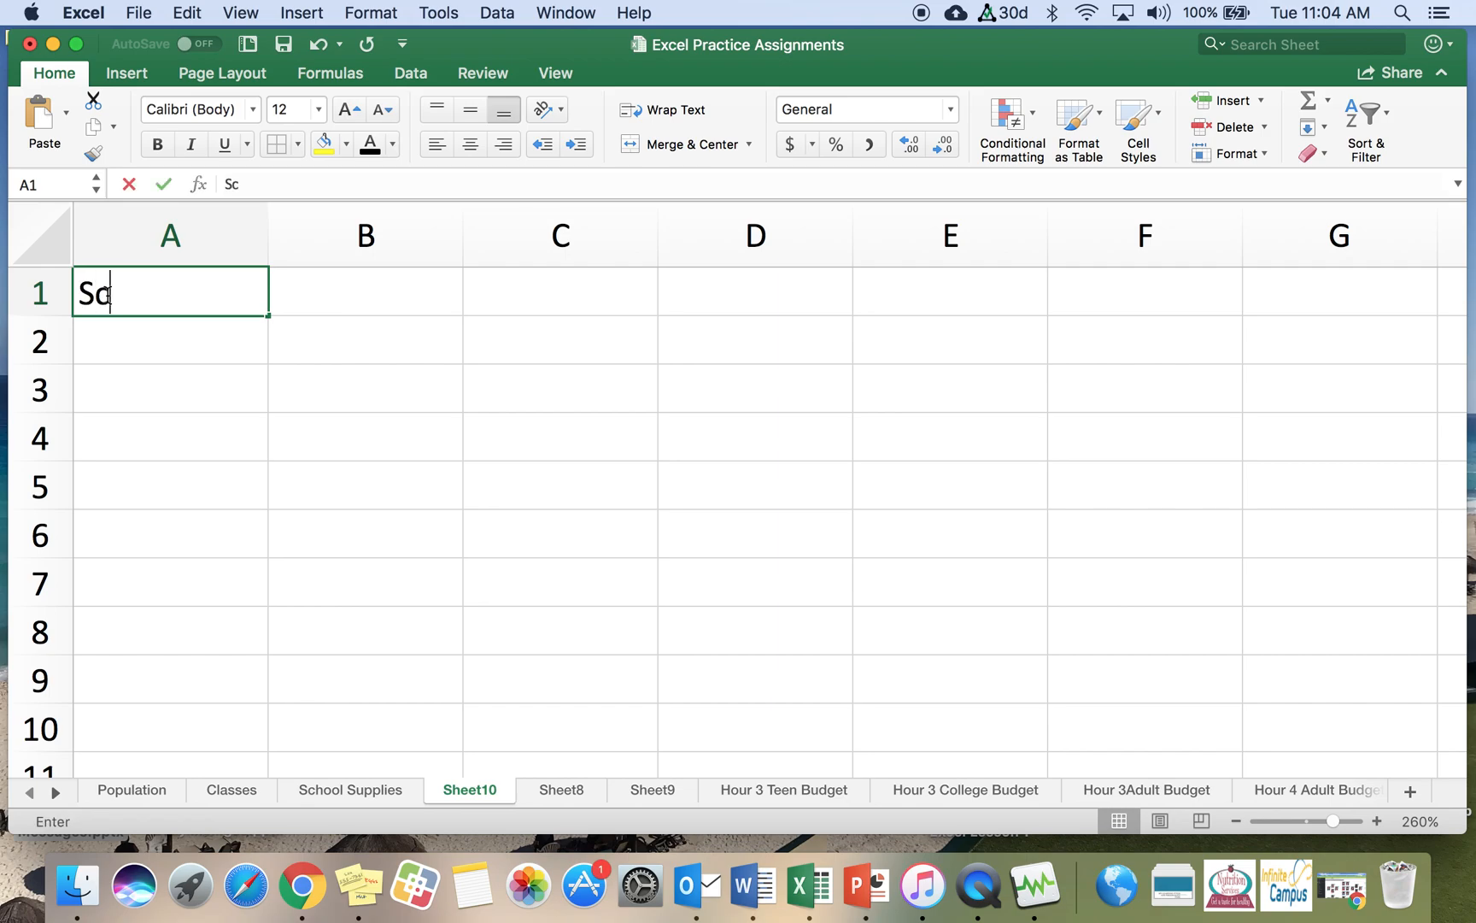
{"action": "type", "text": "hool Supplies"}
{"action": "key", "text": "Return"}
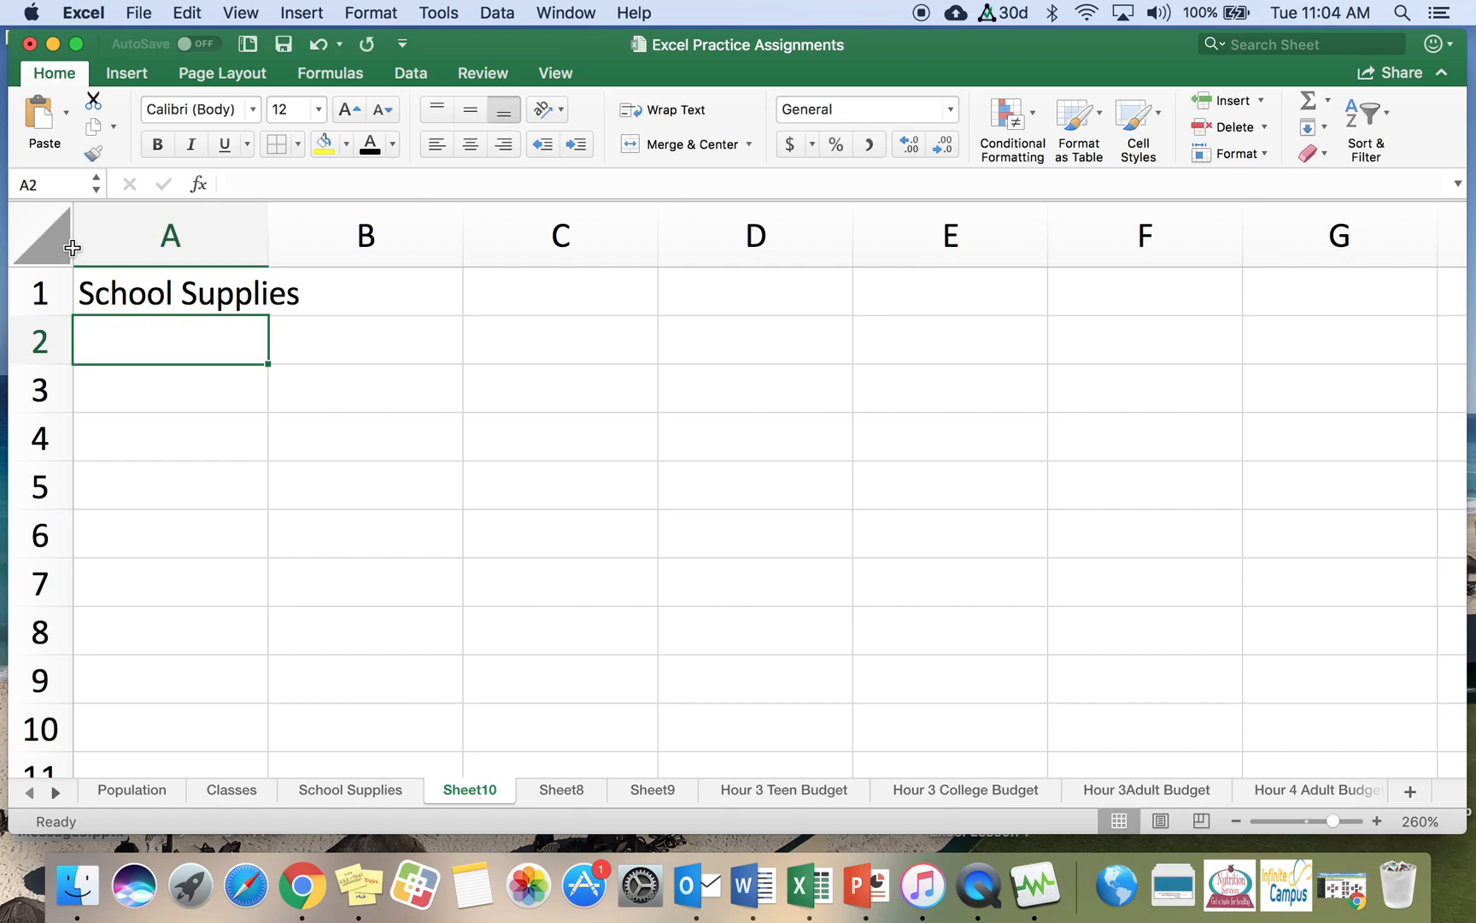
Enter the column headings Item, Quantity, Price and Amount in cells A2 to D2
{"action": "type", "text": "Item"}
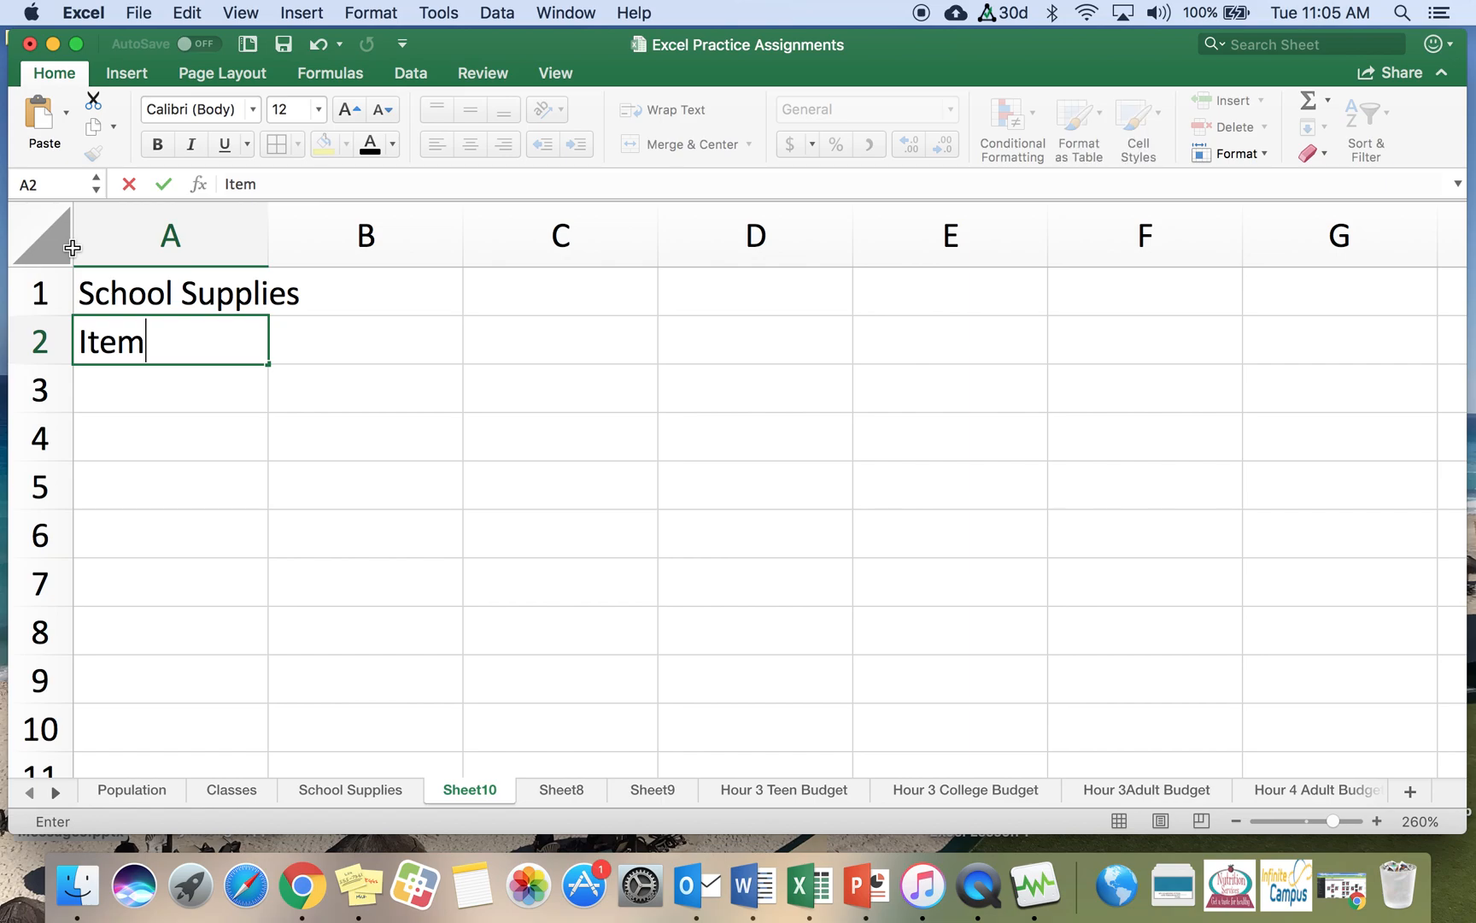
{"action": "key", "text": "Tab"}
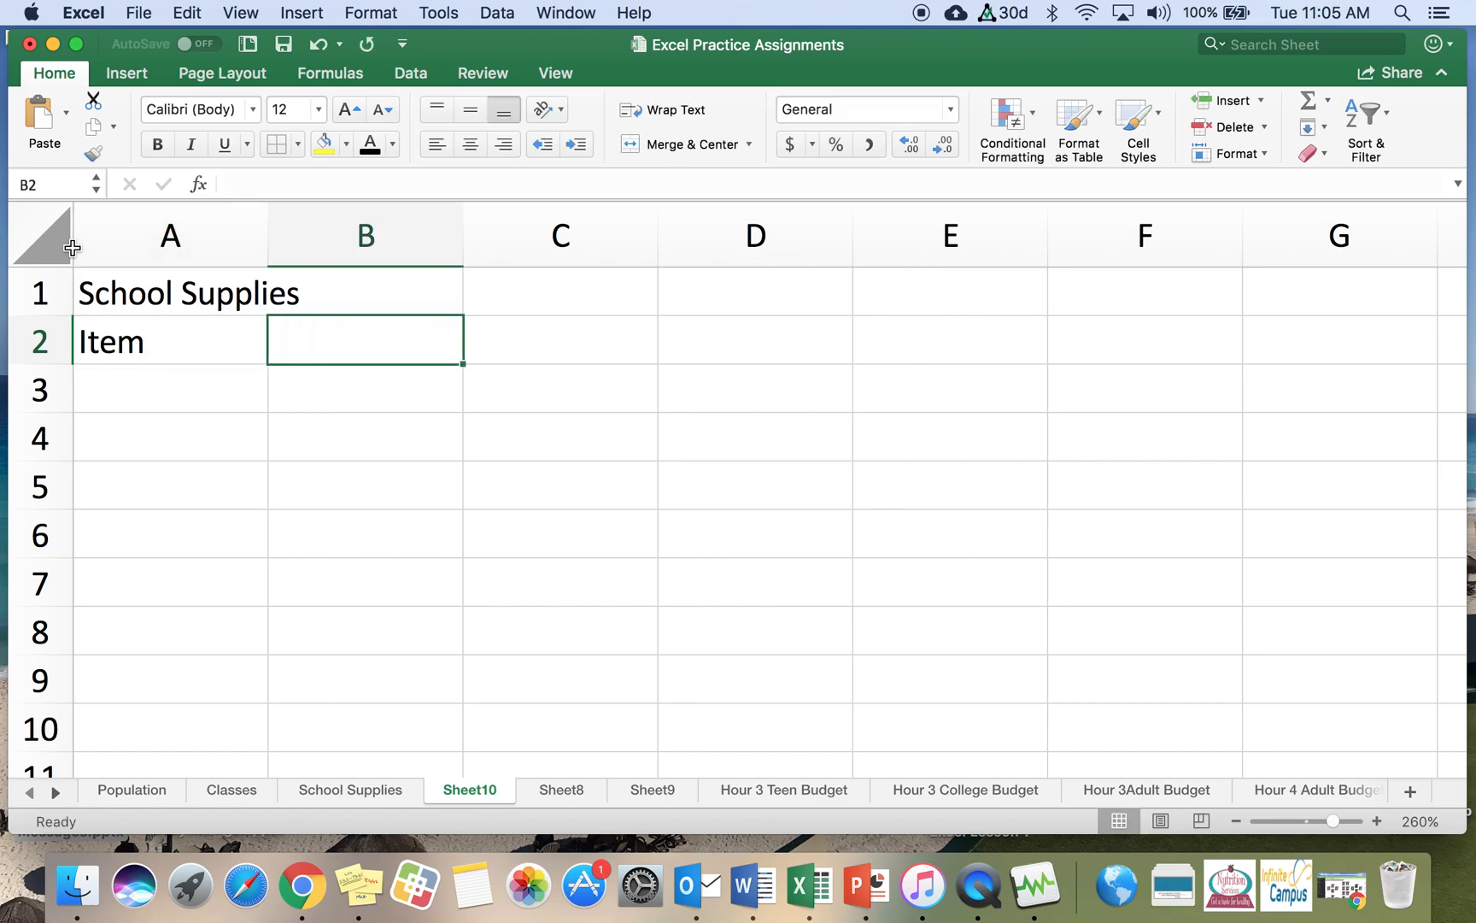
{"action": "type", "text": "Quantity"}
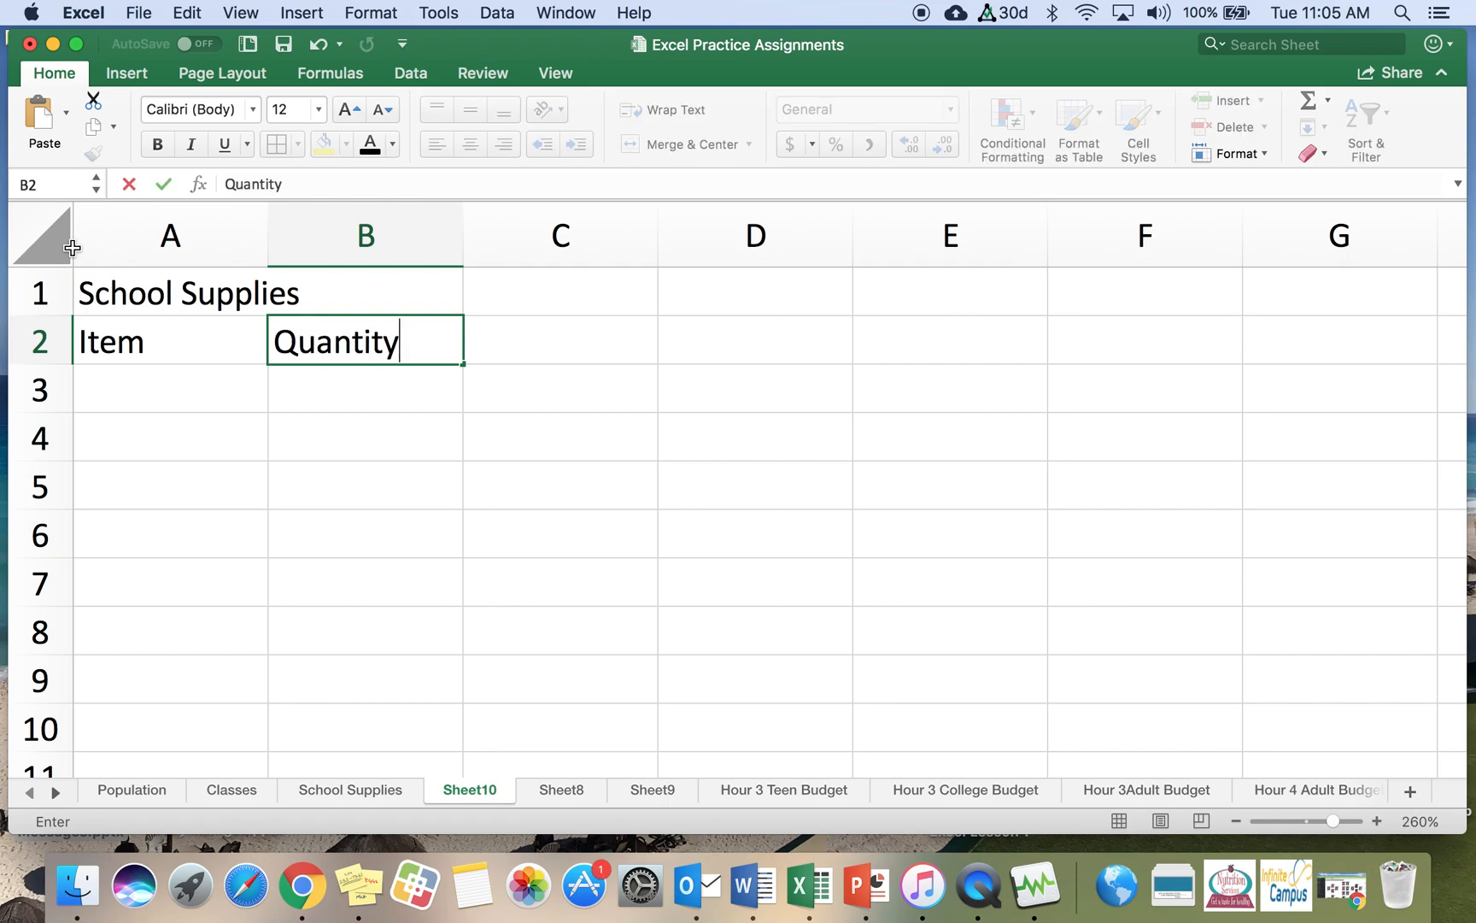
{"action": "key", "text": "Tab"}
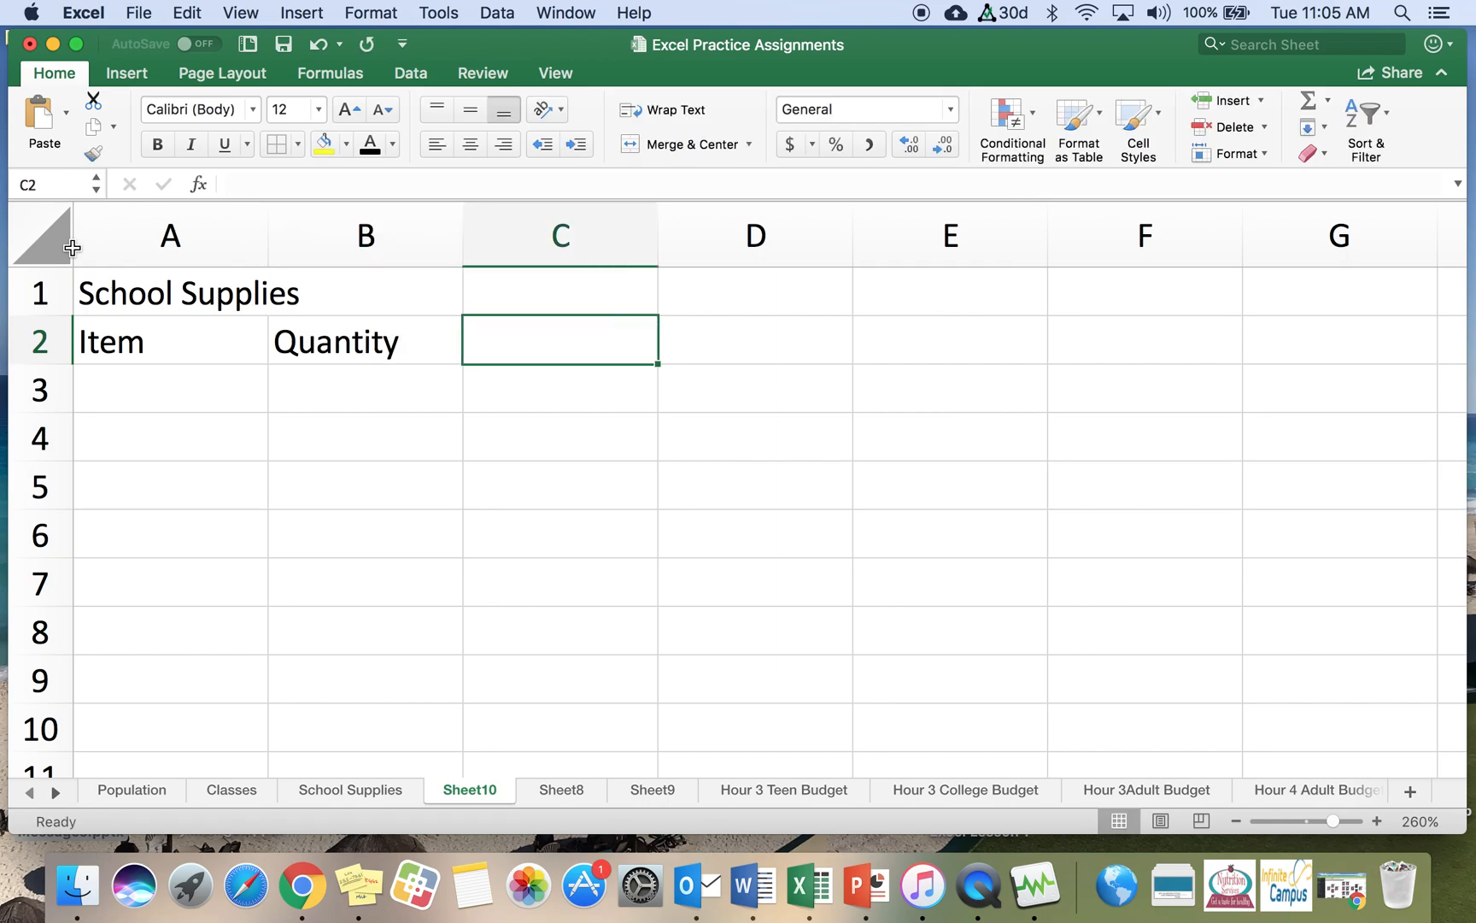
{"action": "type", "text": "Price"}
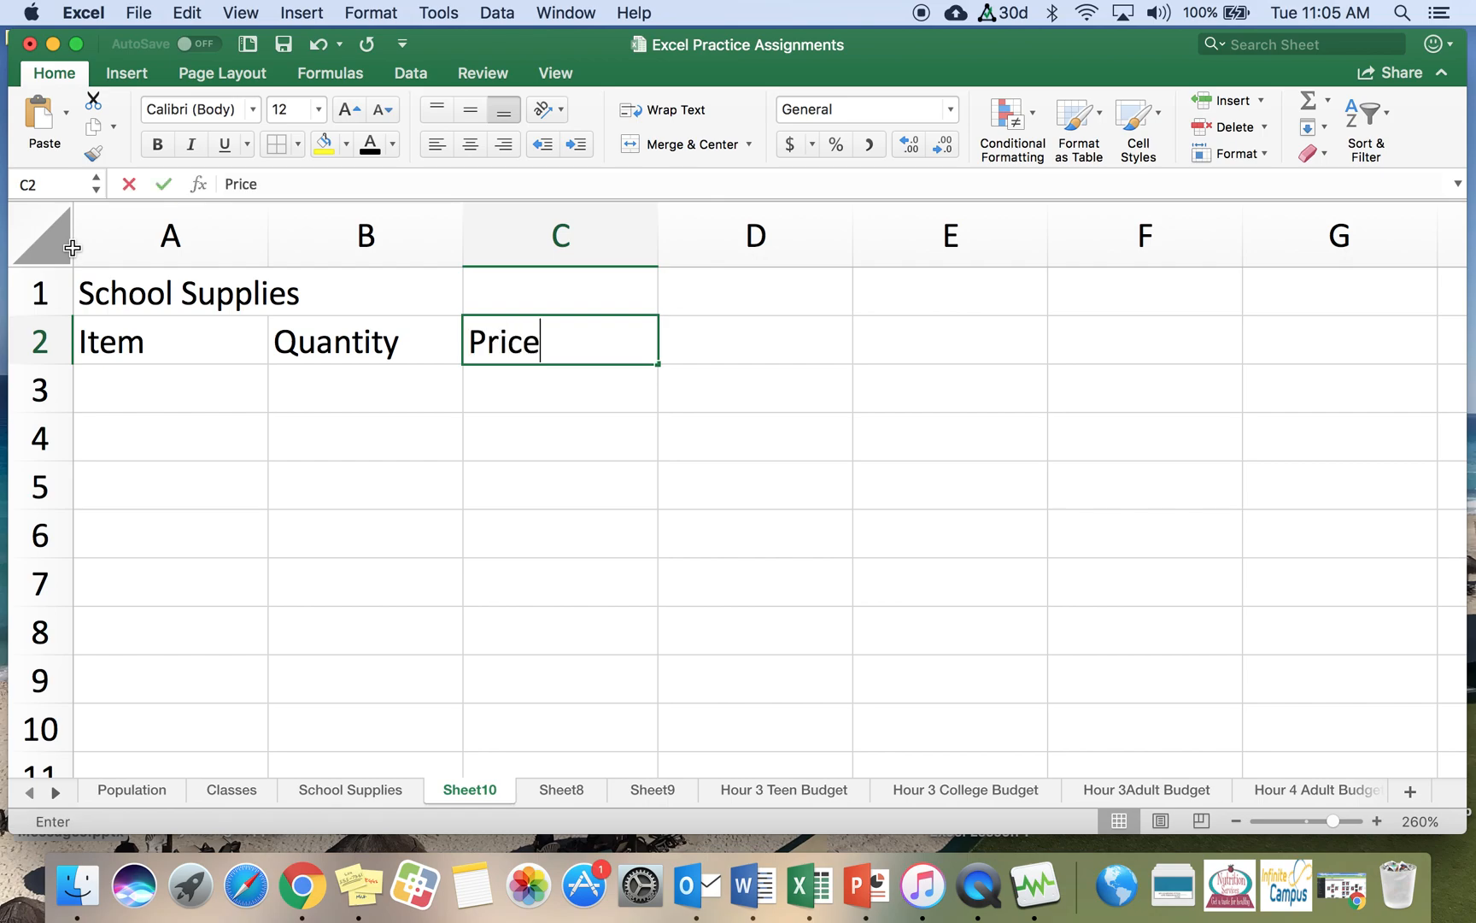
{"action": "key", "text": "Tab"}
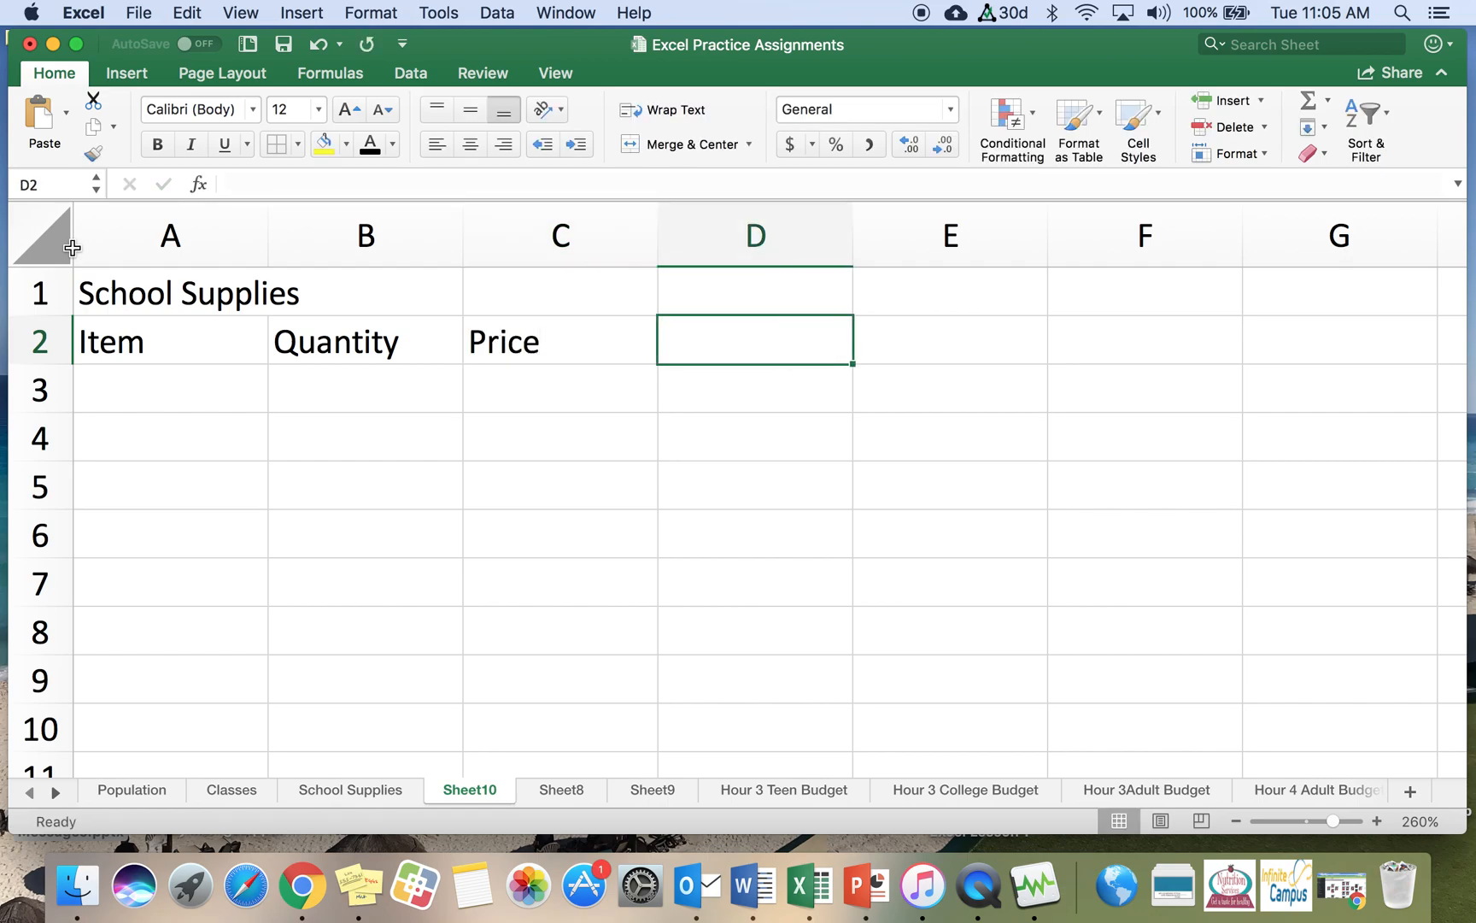
{"action": "type", "text": "Amount"}
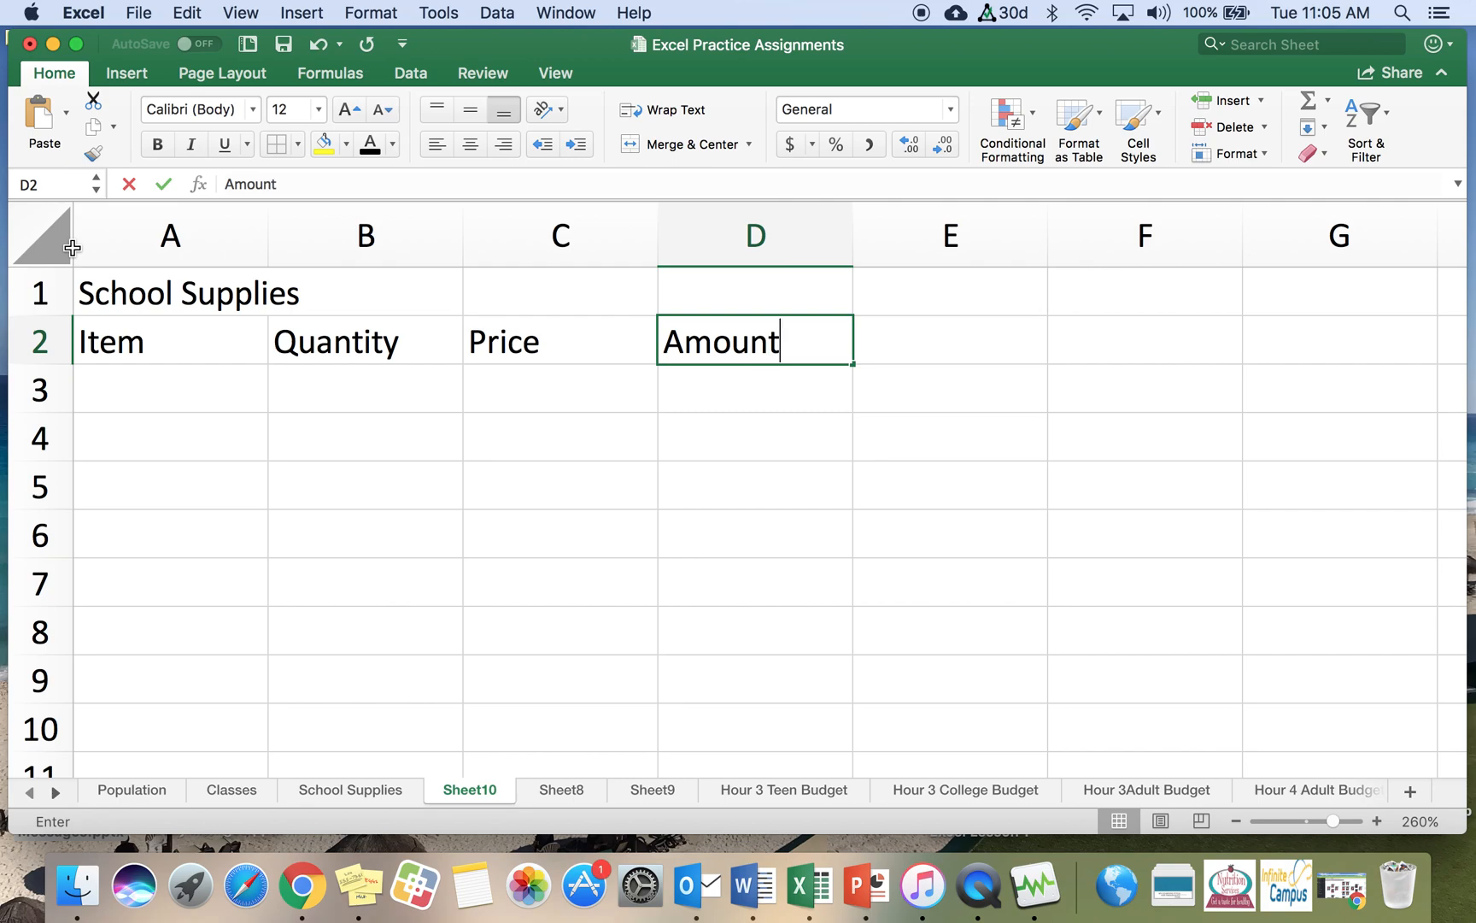
{"action": "key", "text": "Return"}
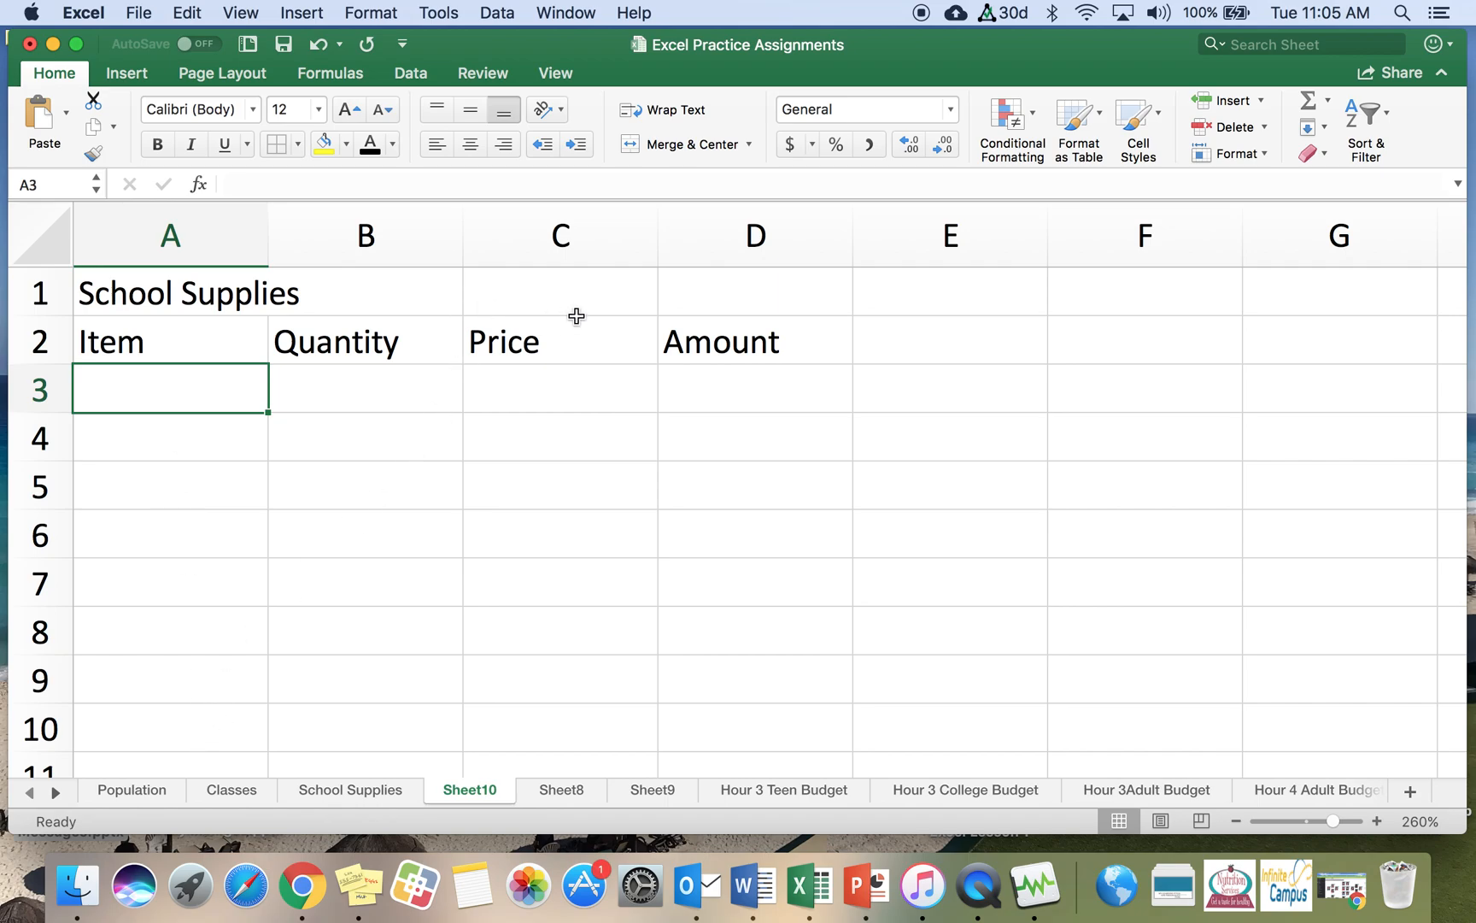
List the items Pencils, Pens, Packs of paper and Folders in cells A3 to A6
{"action": "type", "text": "Pencils"}
{"action": "key", "text": "Return"}
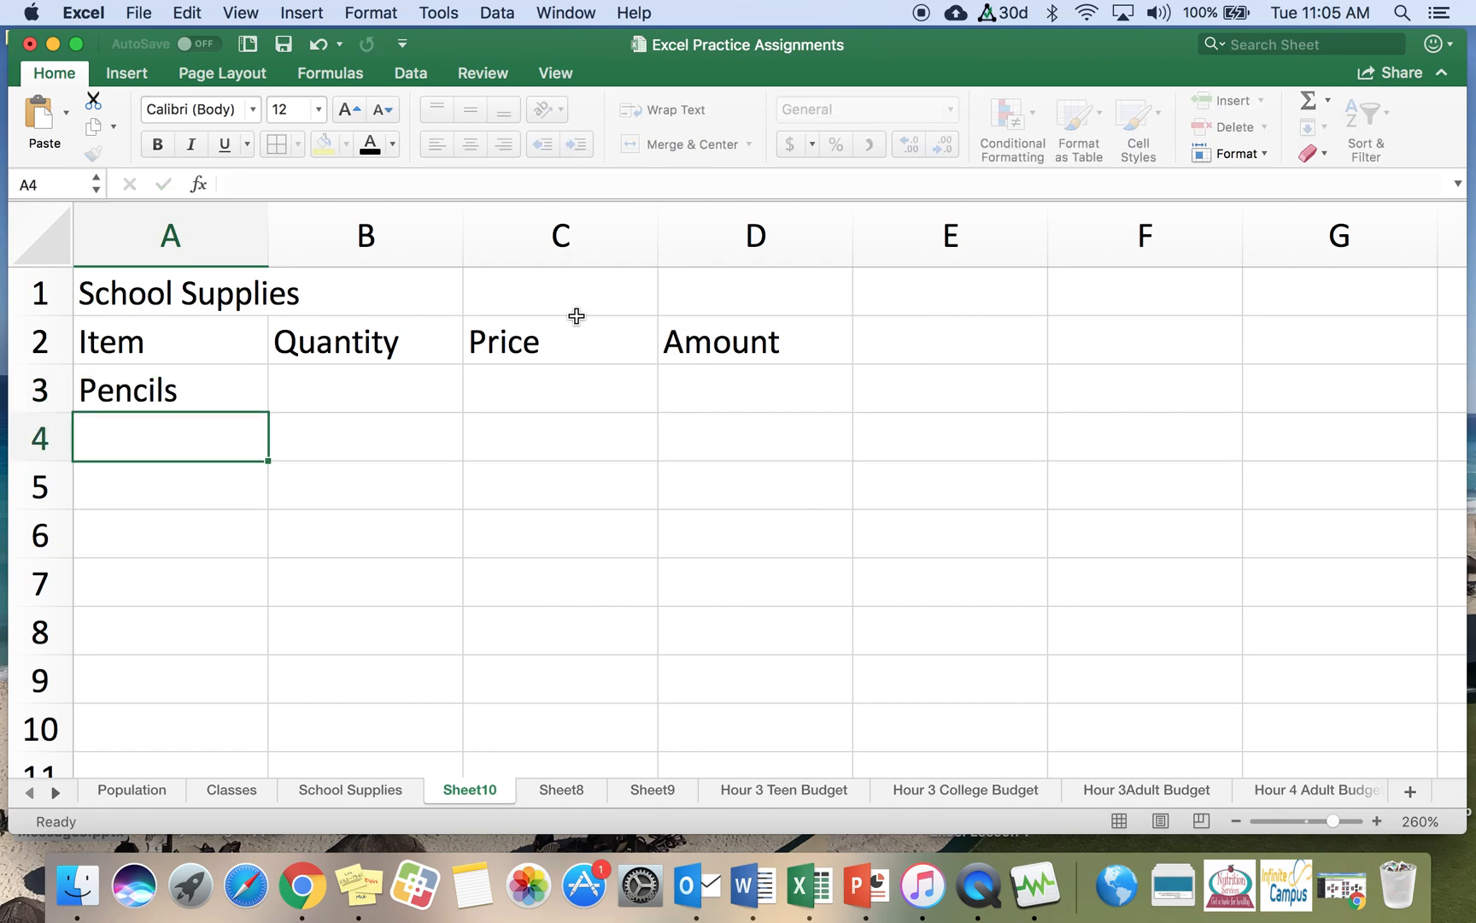
{"action": "type", "text": "Pens"}
{"action": "key", "text": "Return"}
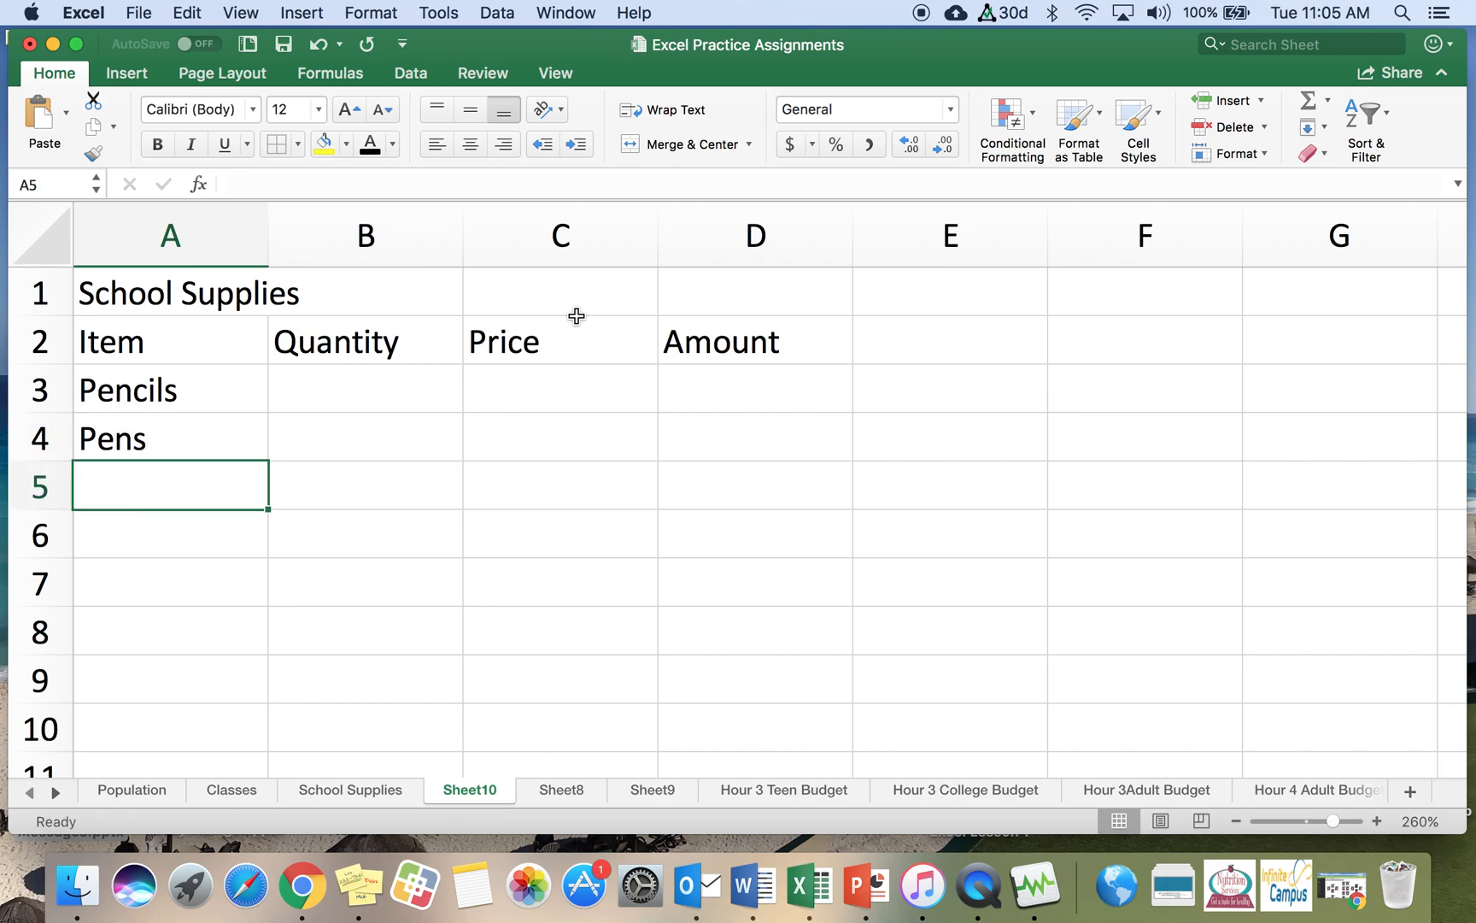
{"action": "type", "text": "Packs of pap"}
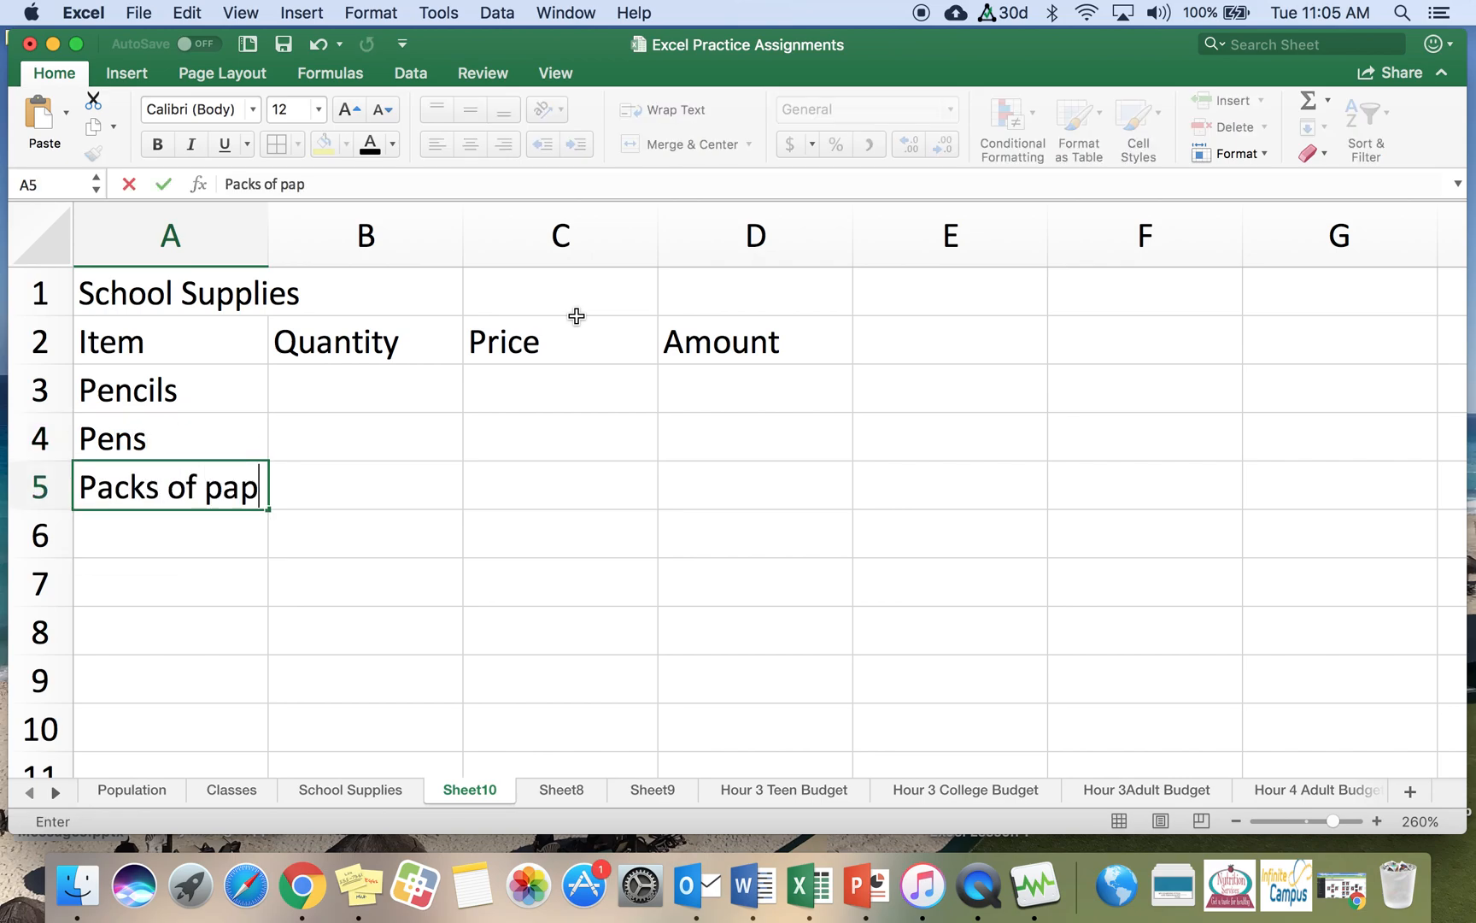
{"action": "type", "text": "er"}
{"action": "key", "text": "Return"}
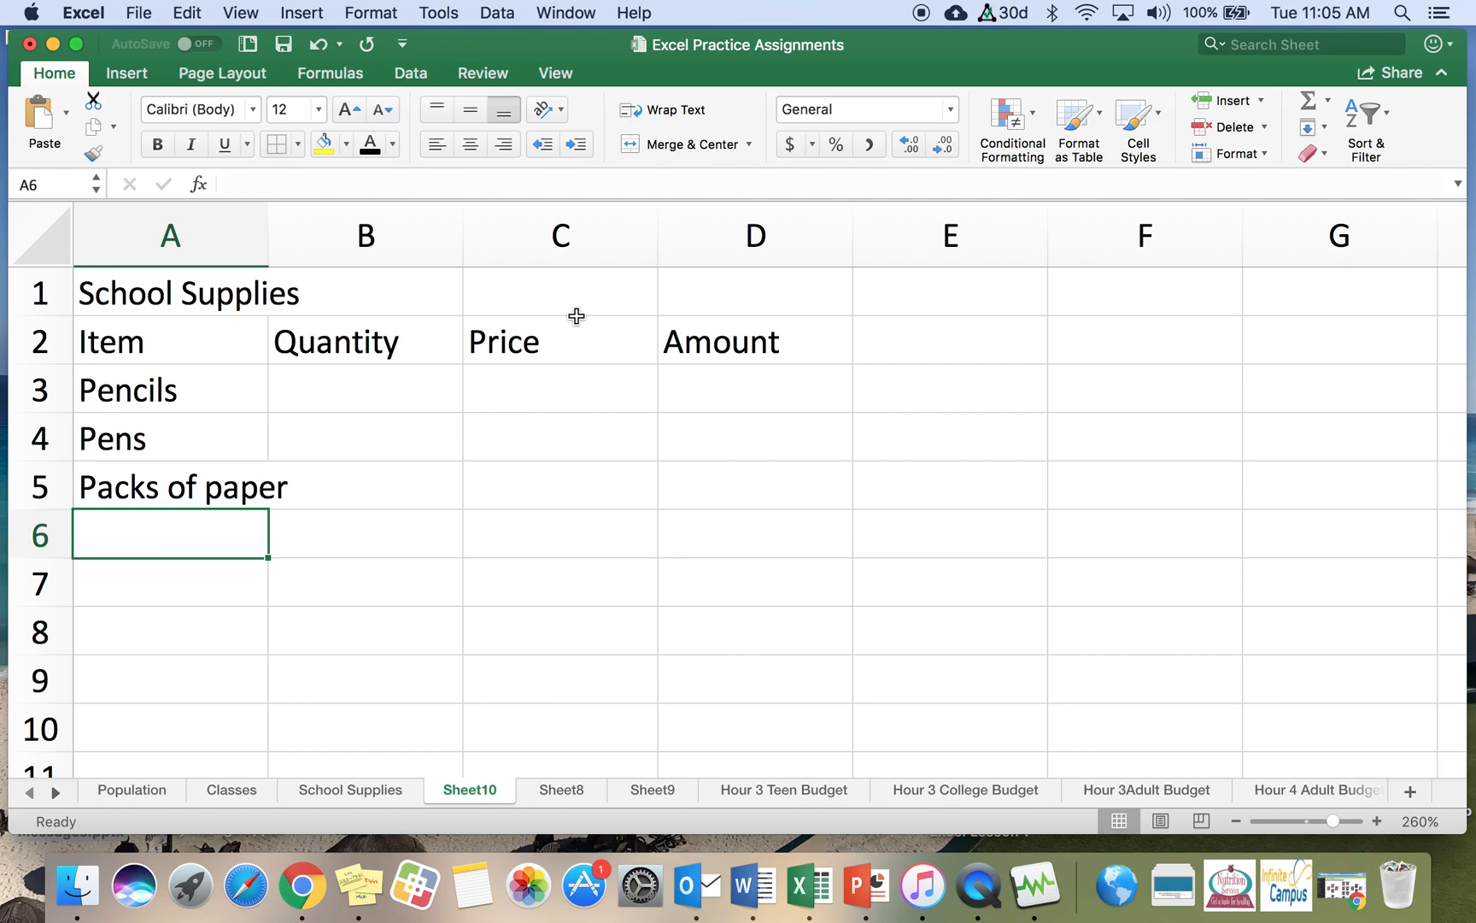
{"action": "type", "text": "Folders"}
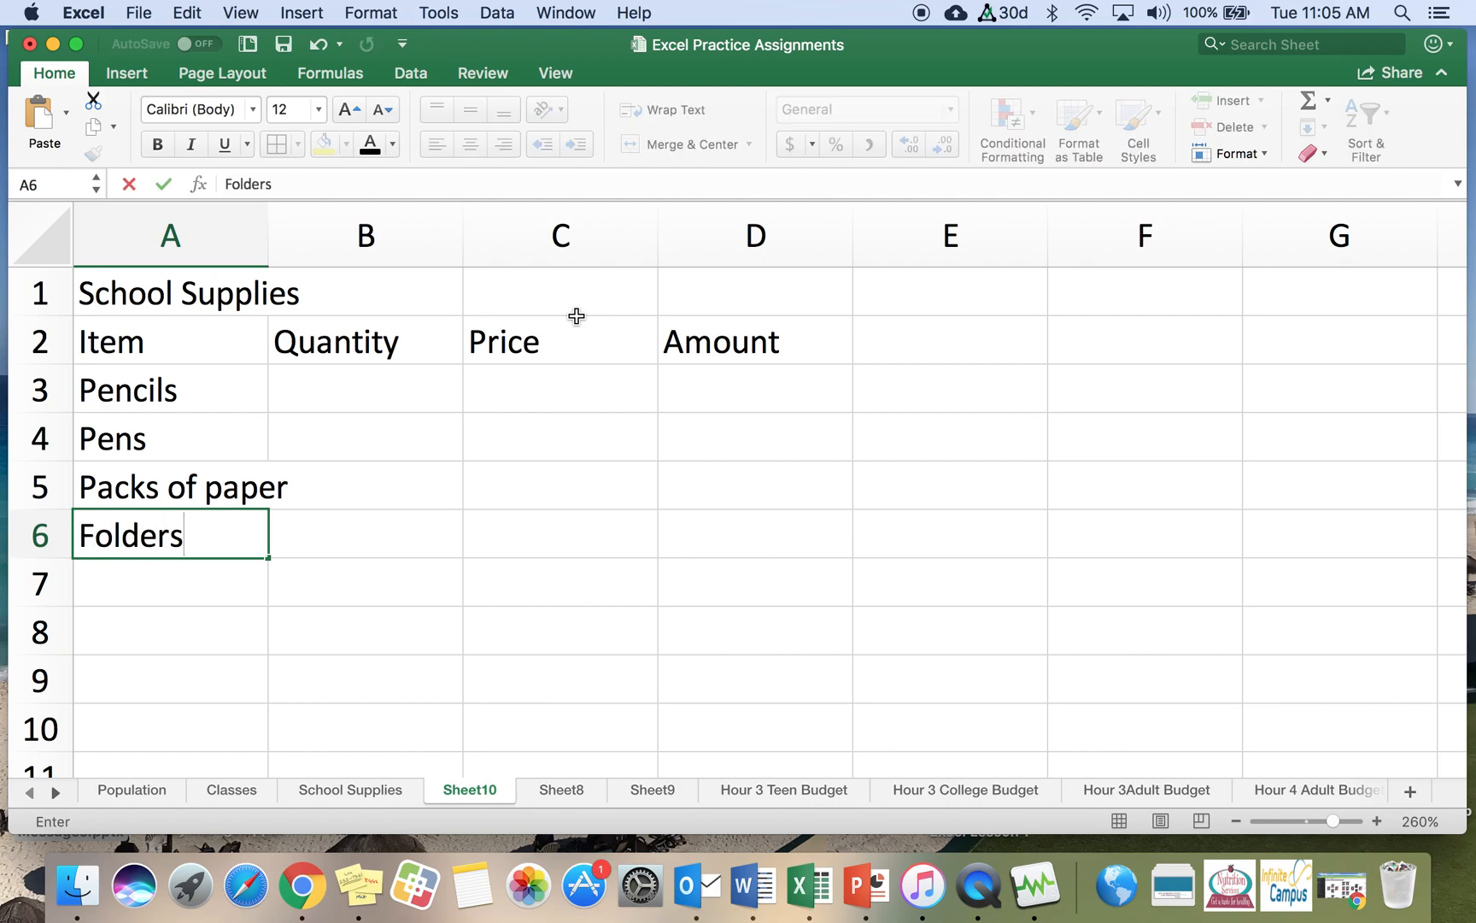
{"action": "key", "text": "Return"}
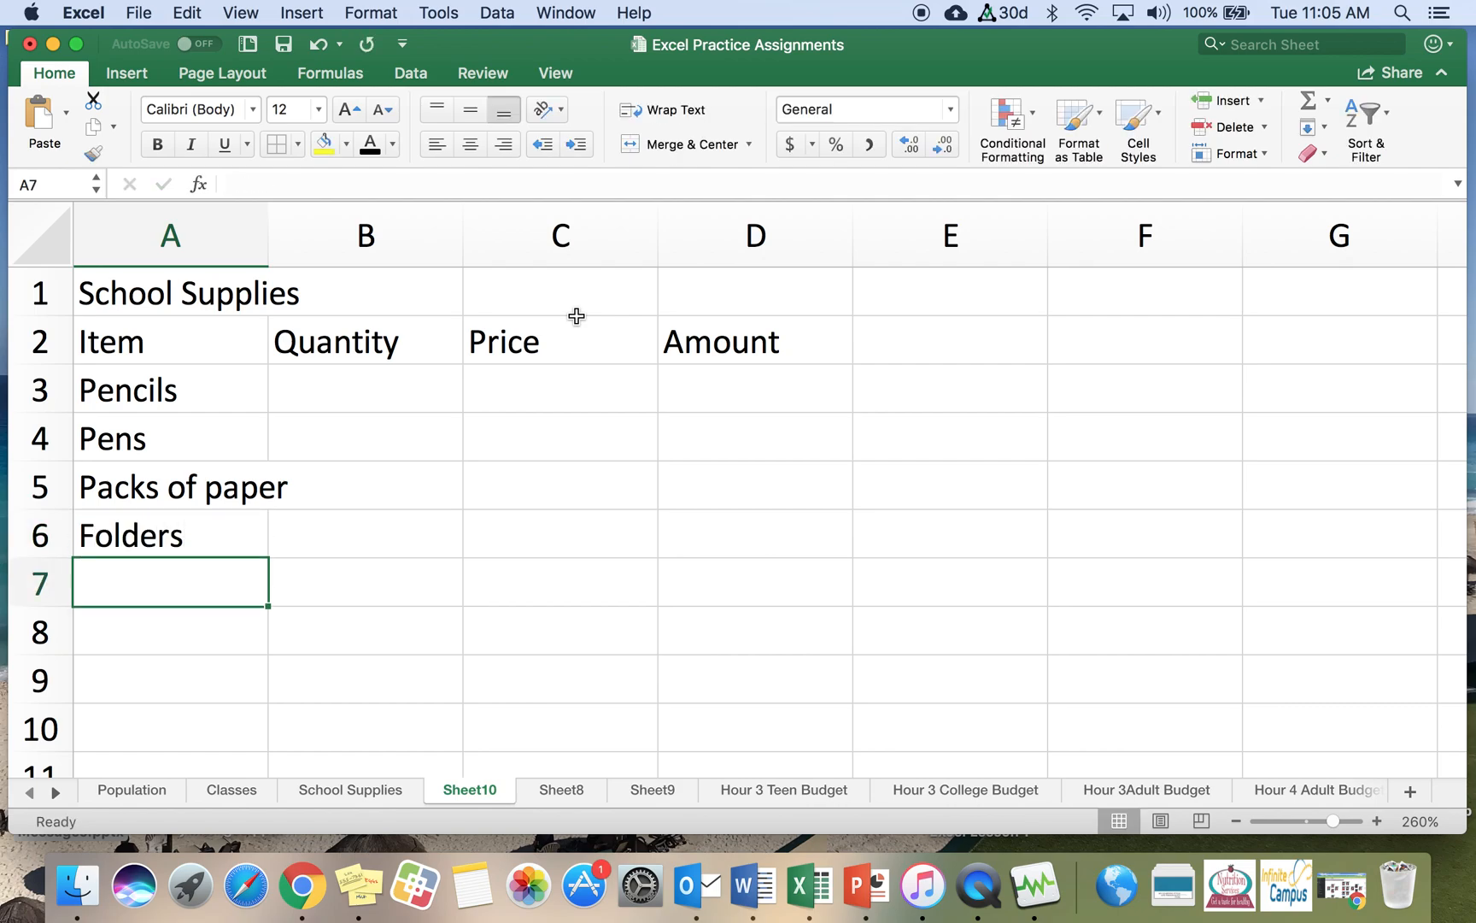
List the items Notebooks, Three-ring binder, Extra iPad charger and Earbuds in cells A7 to A10
{"action": "type", "text": "Notebooks"}
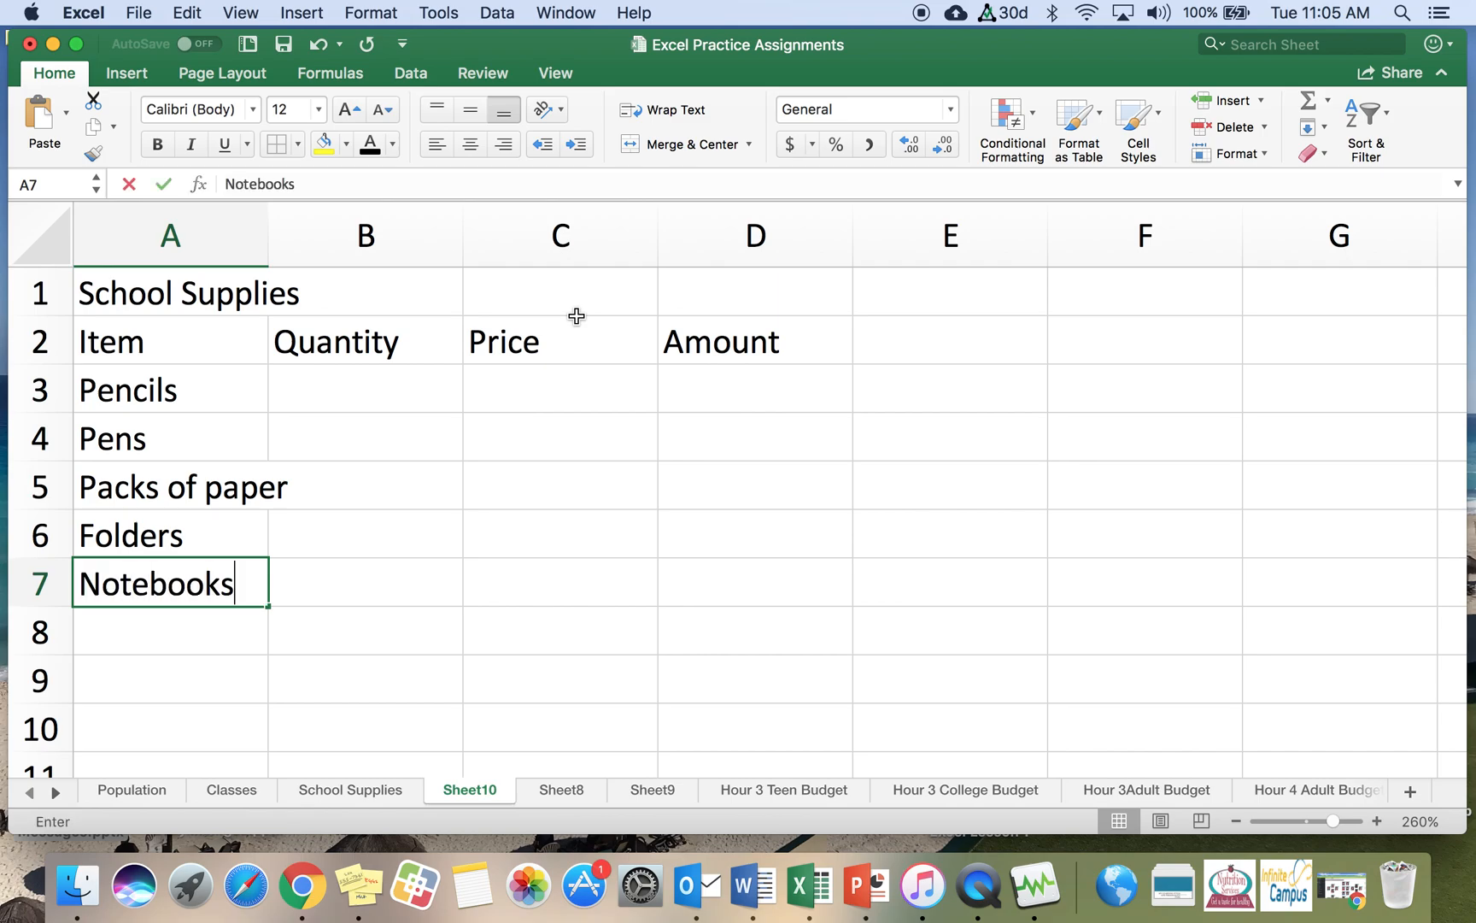
{"action": "key", "text": "Return"}
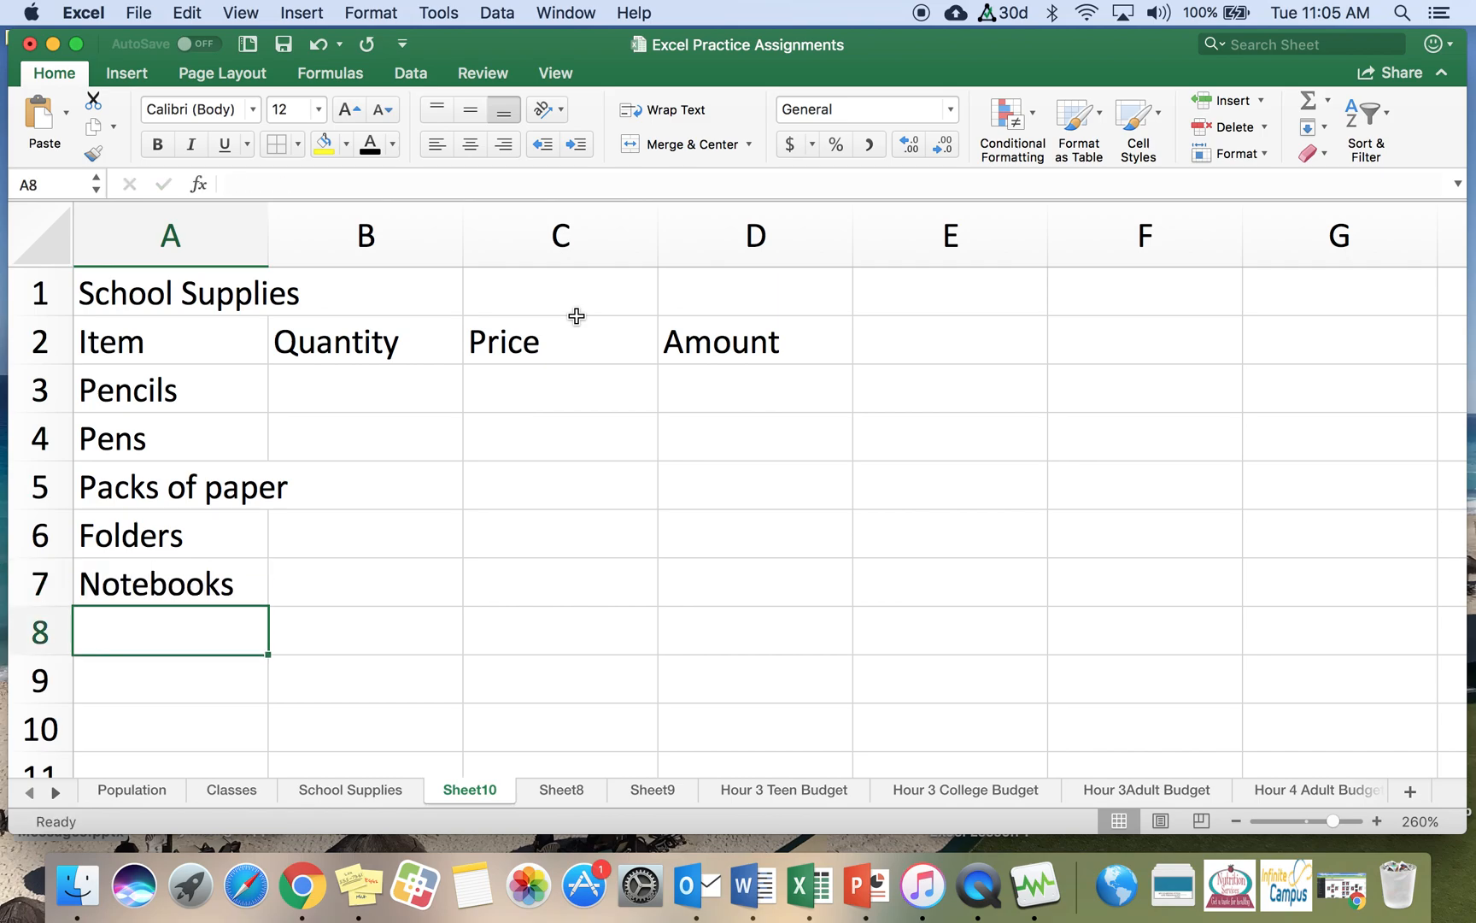
{"action": "type", "text": "Three-ring binder"}
{"action": "key", "text": "Return"}
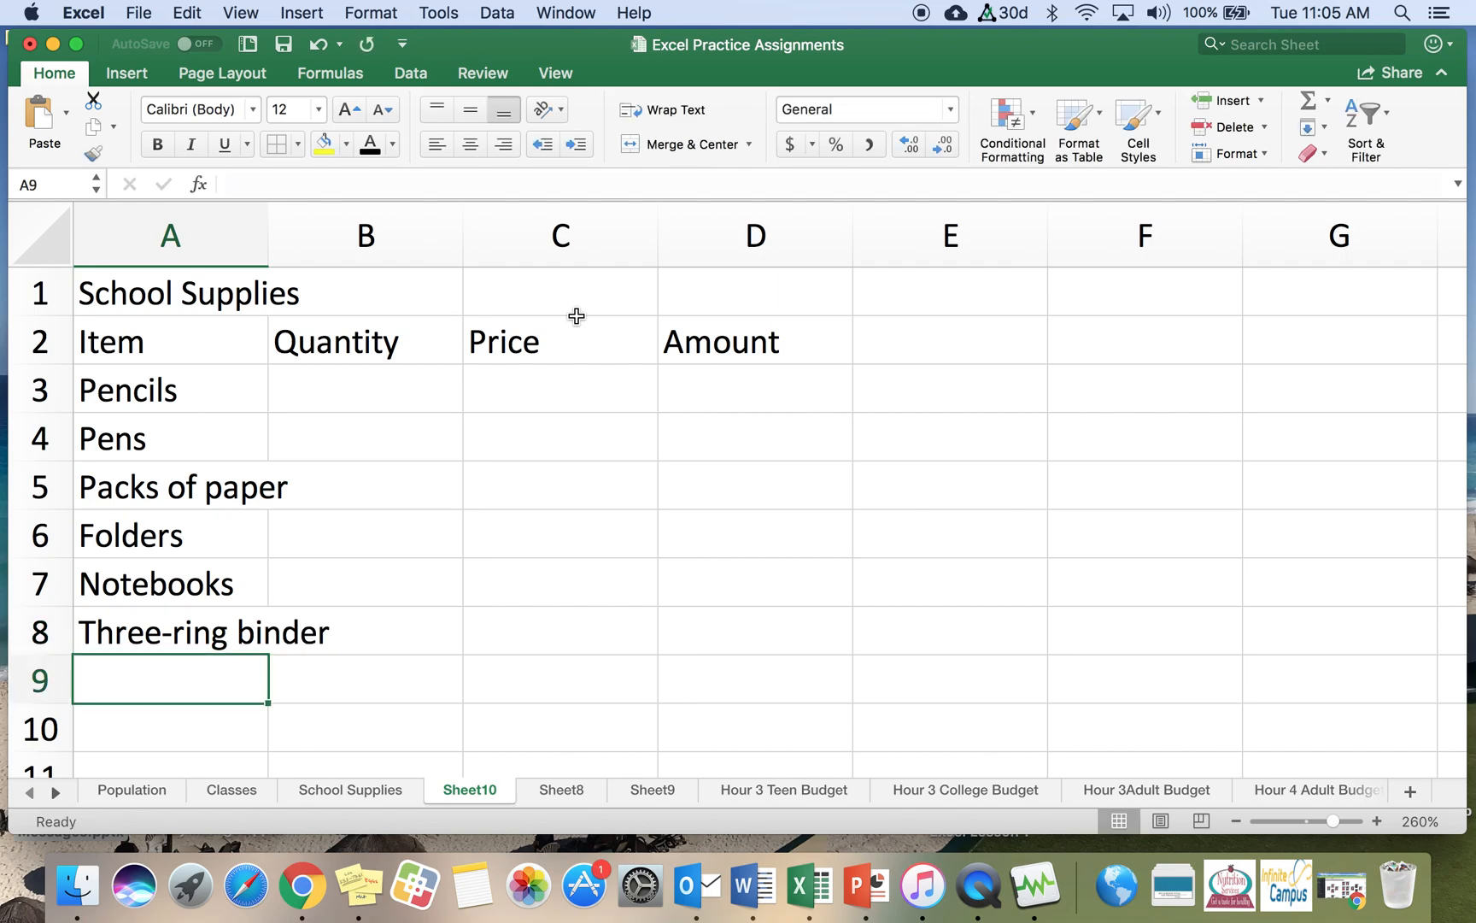
{"action": "type", "text": "Extr"}
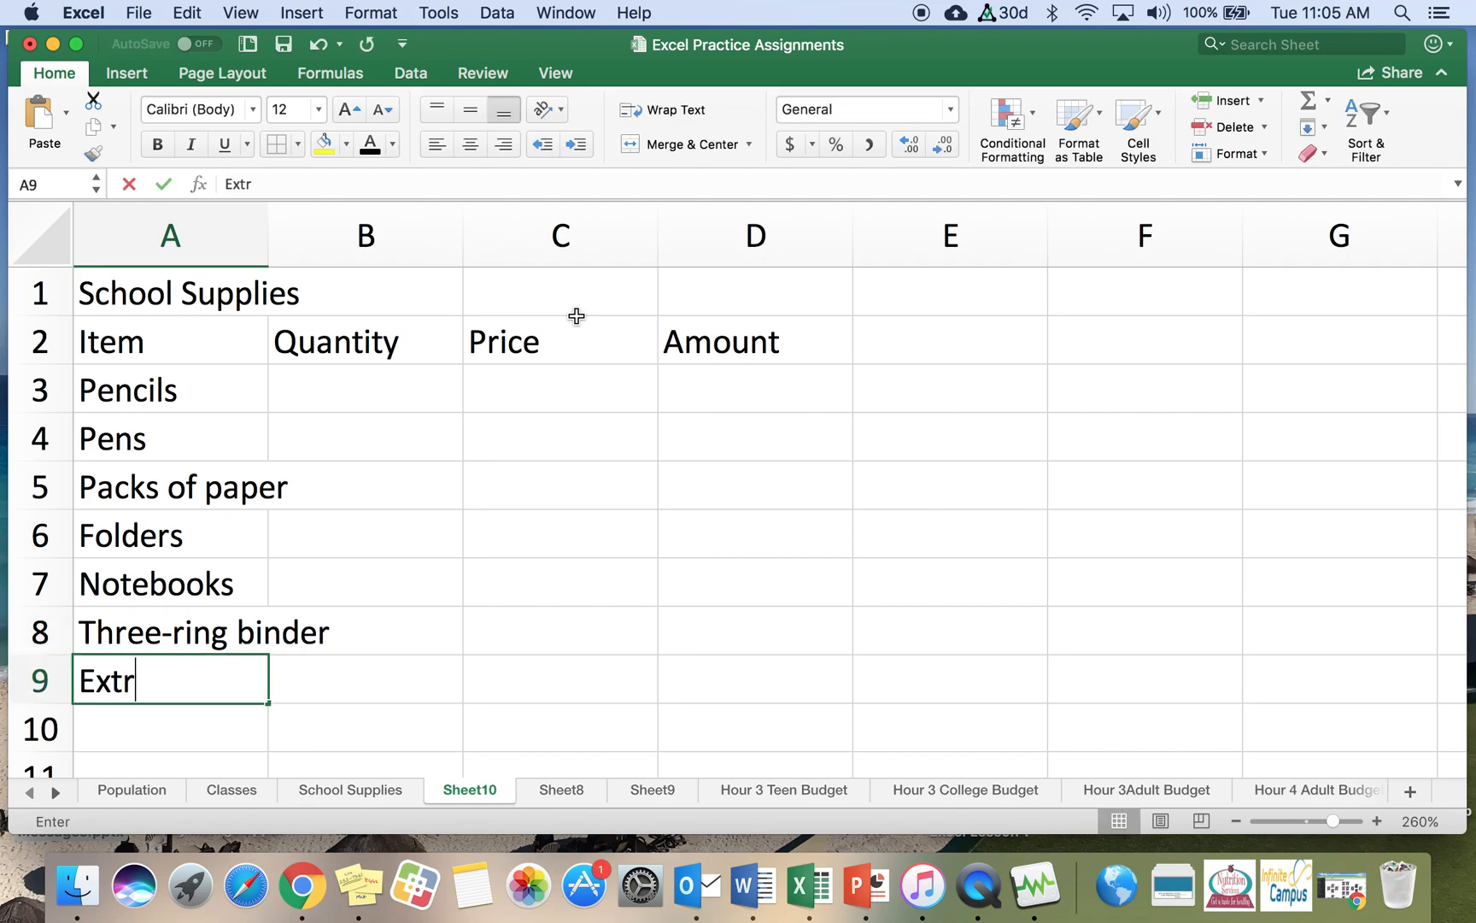
{"action": "type", "text": "a iPad charger"}
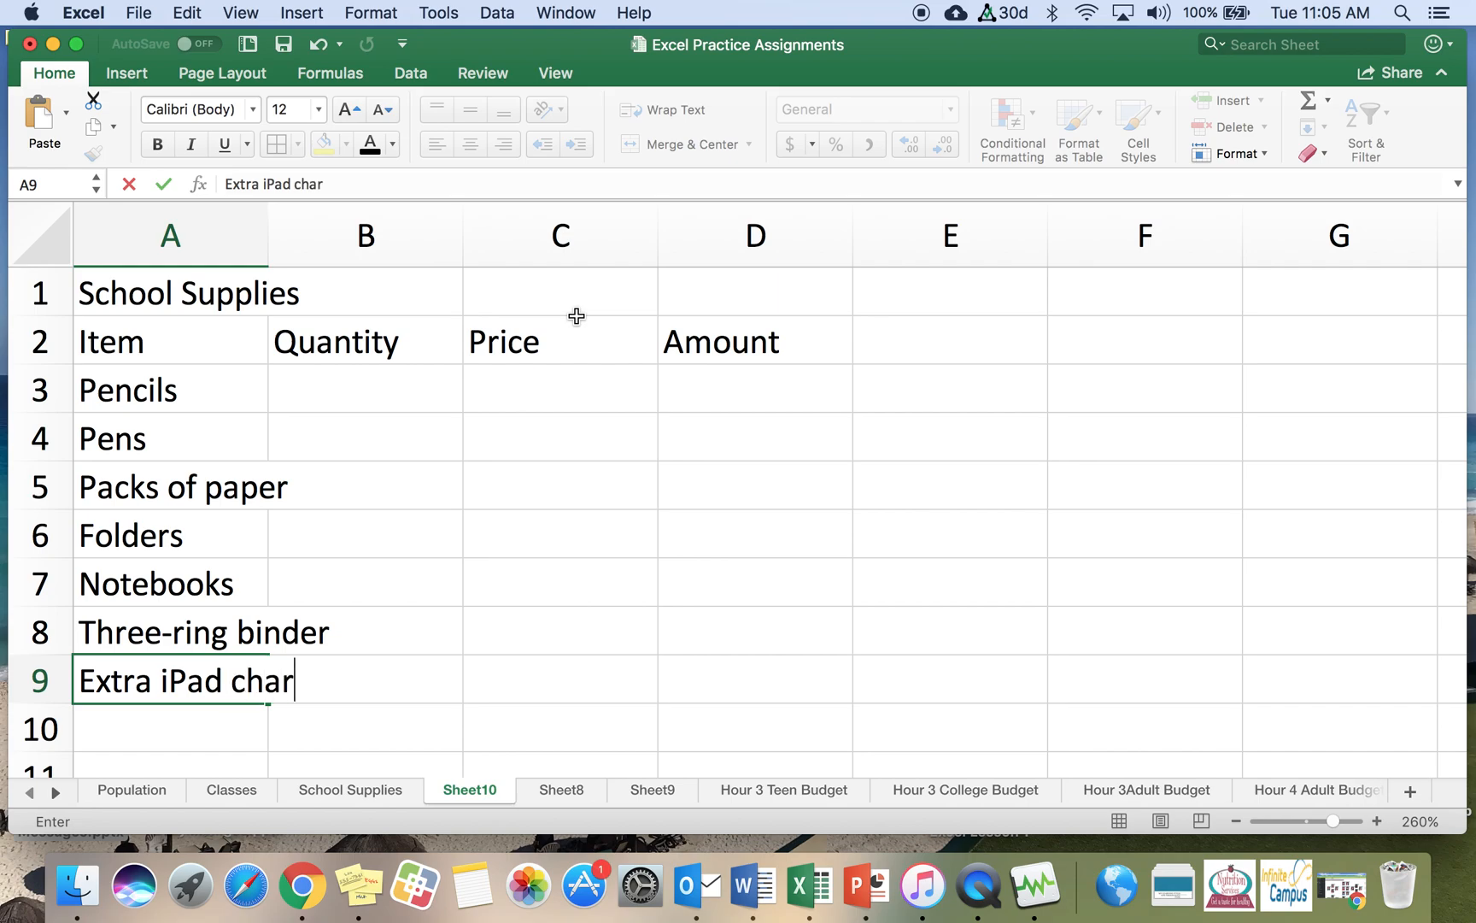
{"action": "key", "text": "Return"}
{"action": "type", "text": "Earbuds"}
{"action": "key", "text": "Return"}
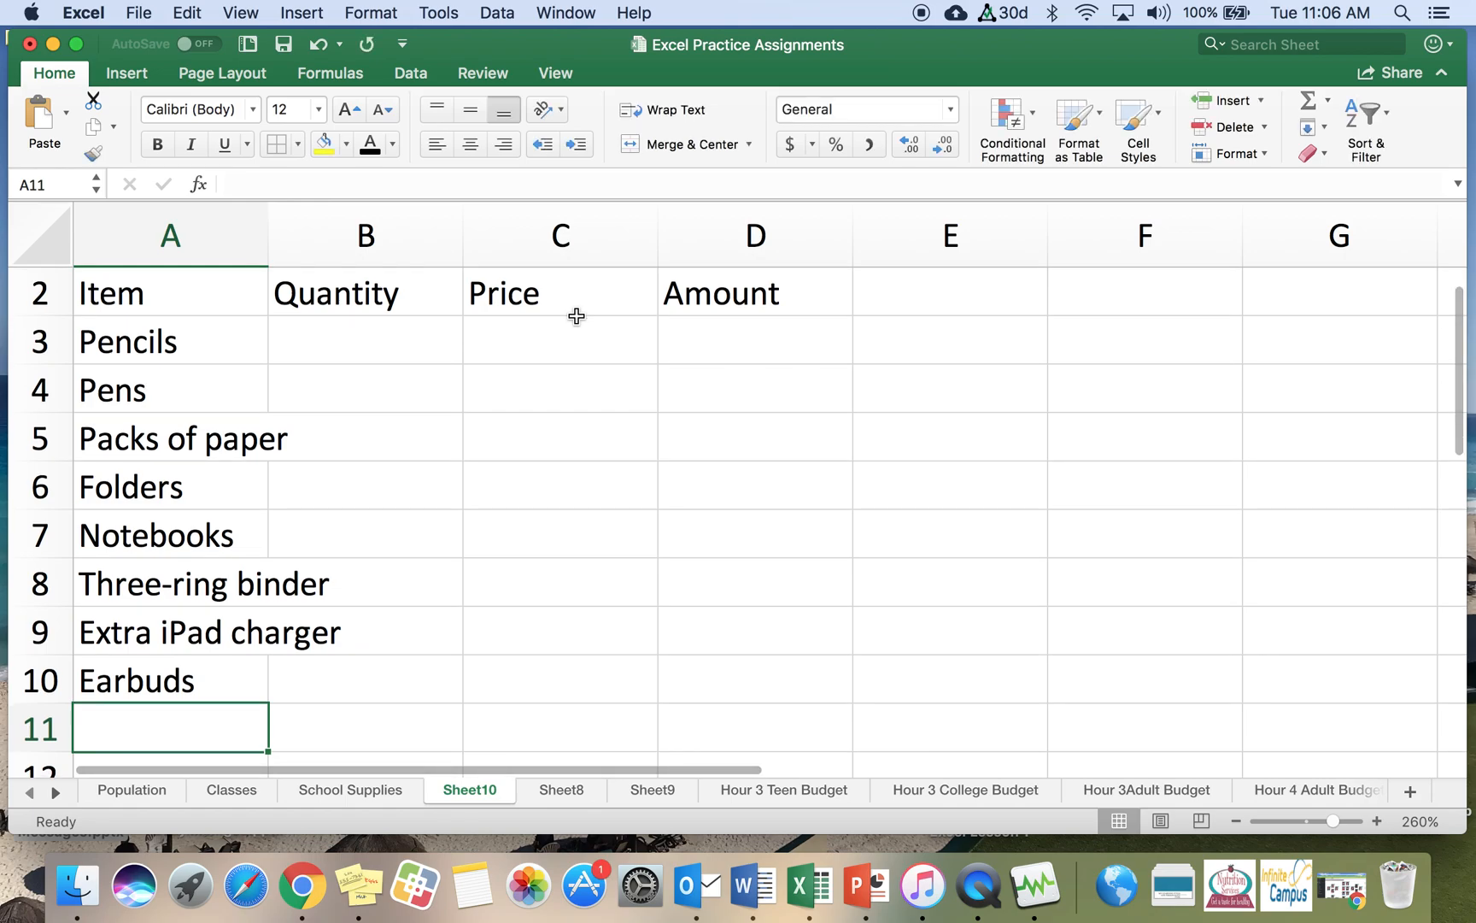
Enter Backpack, Lunch Bag and Total in cells A11 to A13, and autofit column A's width to its contents
{"action": "type", "text": "Backpack"}
{"action": "key", "text": "Return"}
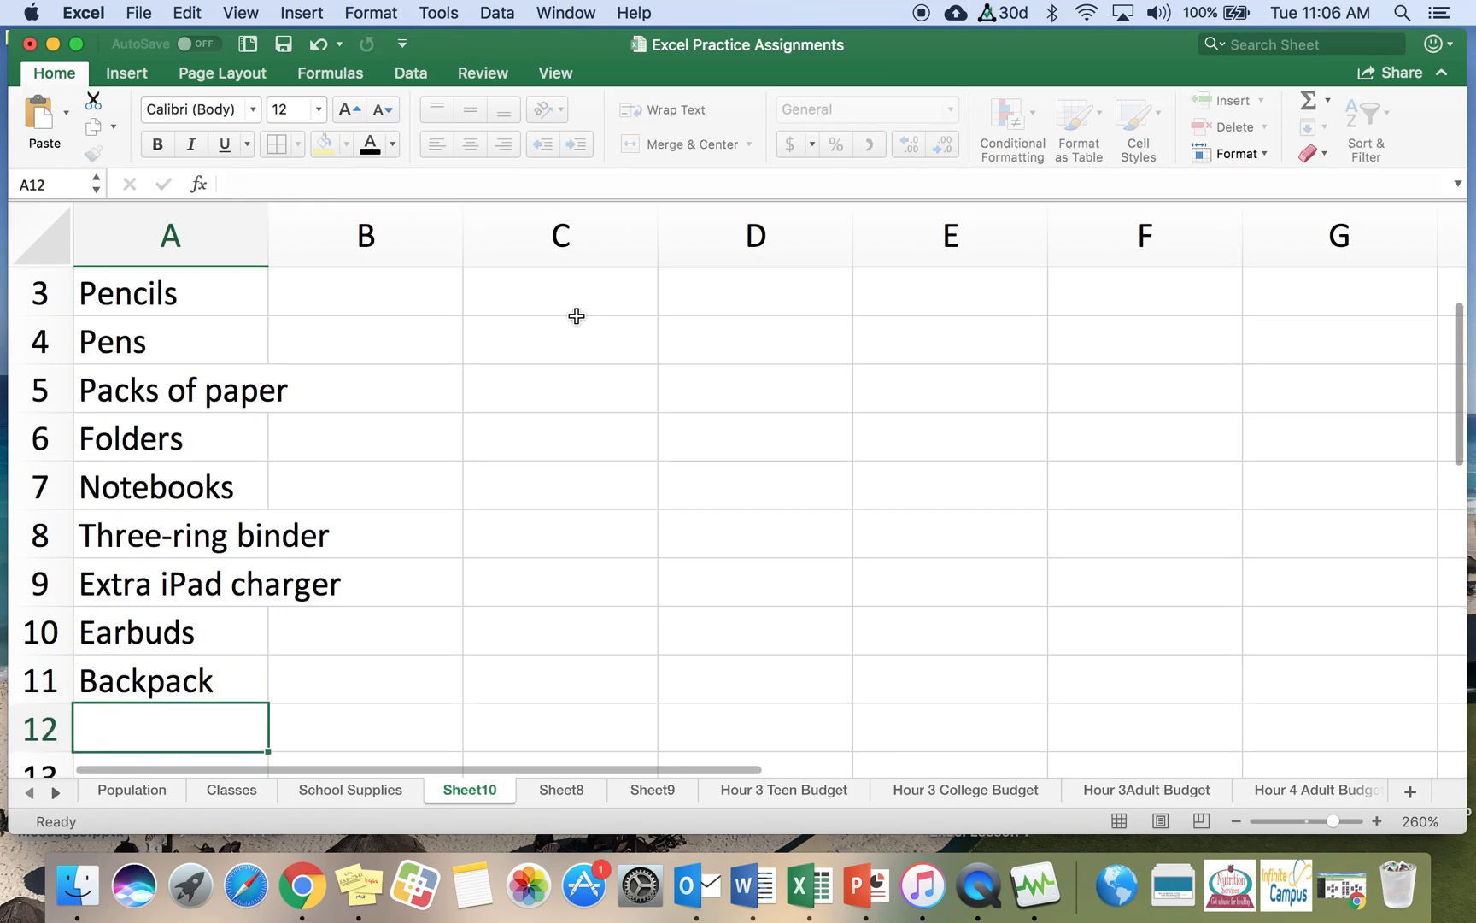
{"action": "type", "text": "Lunch "}
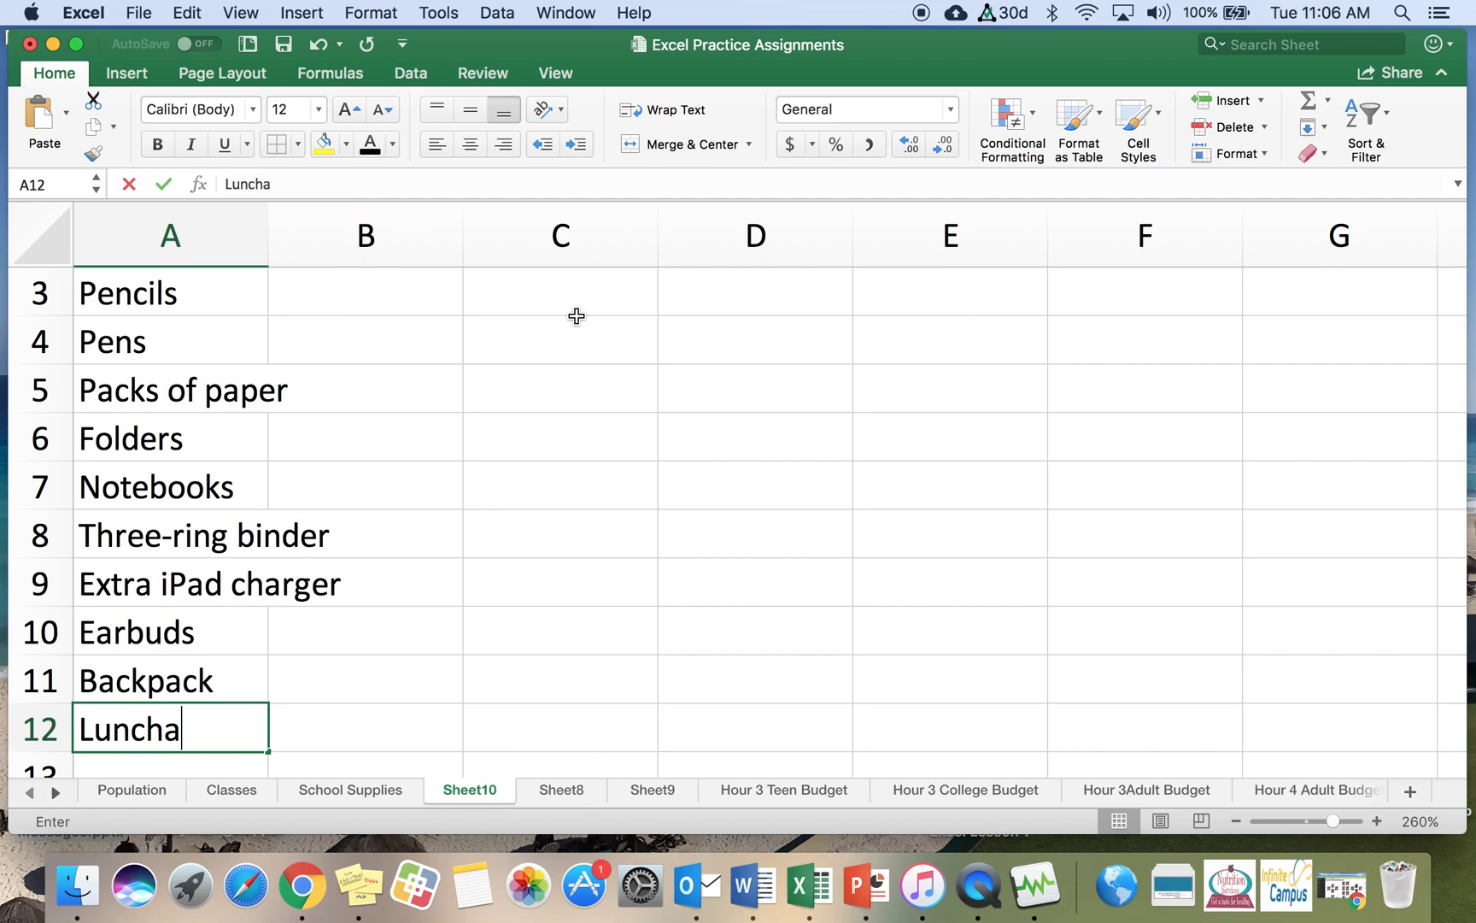
{"action": "type", "text": "Bag"}
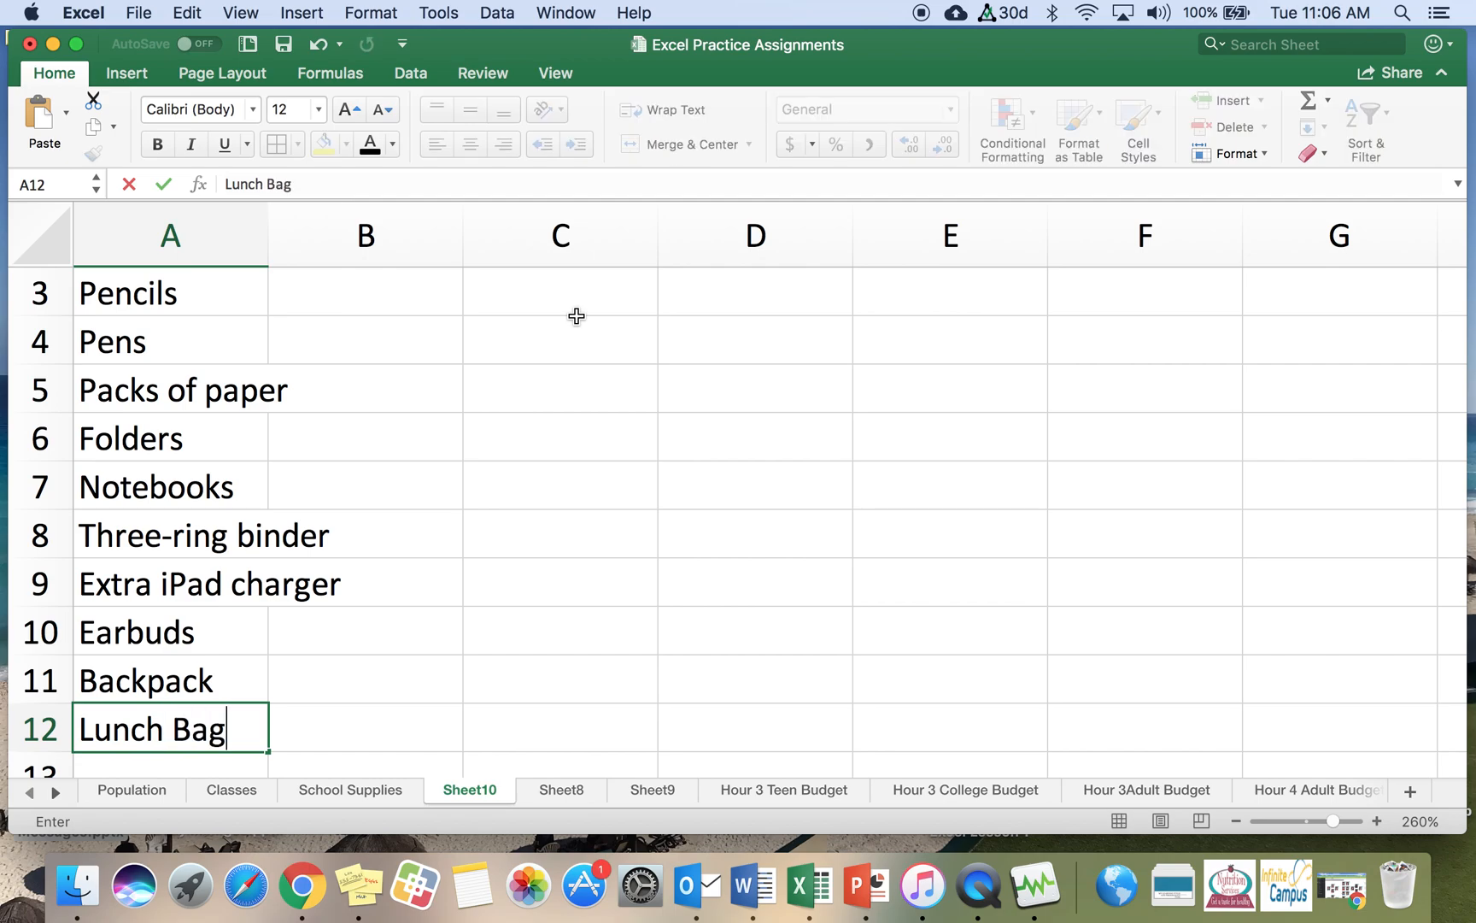
{"action": "key", "text": "Return"}
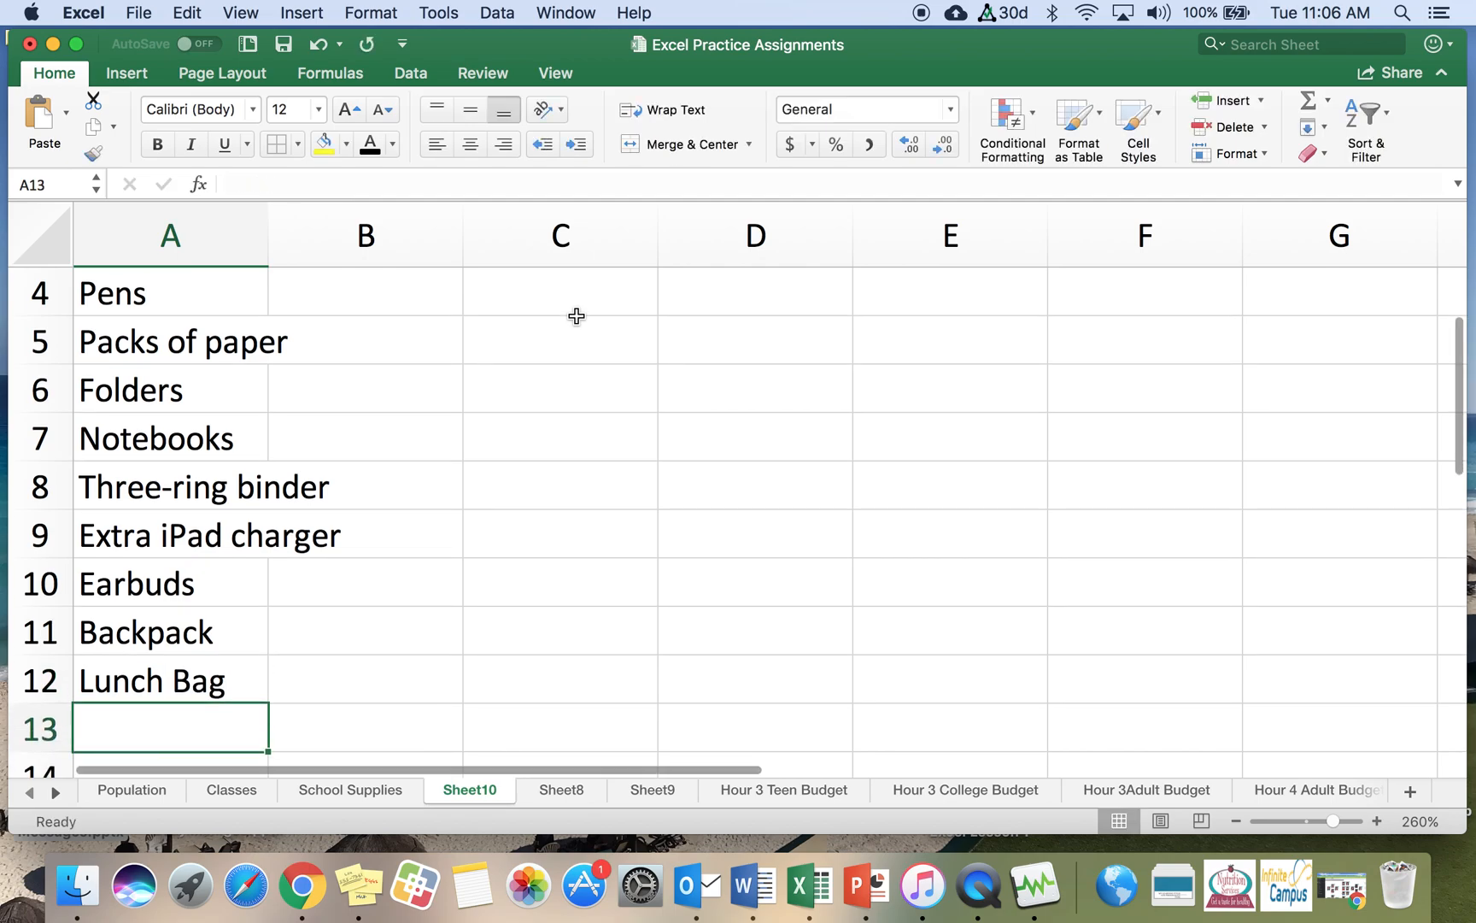
{"action": "type", "text": "Total"}
{"action": "key", "text": "Return"}
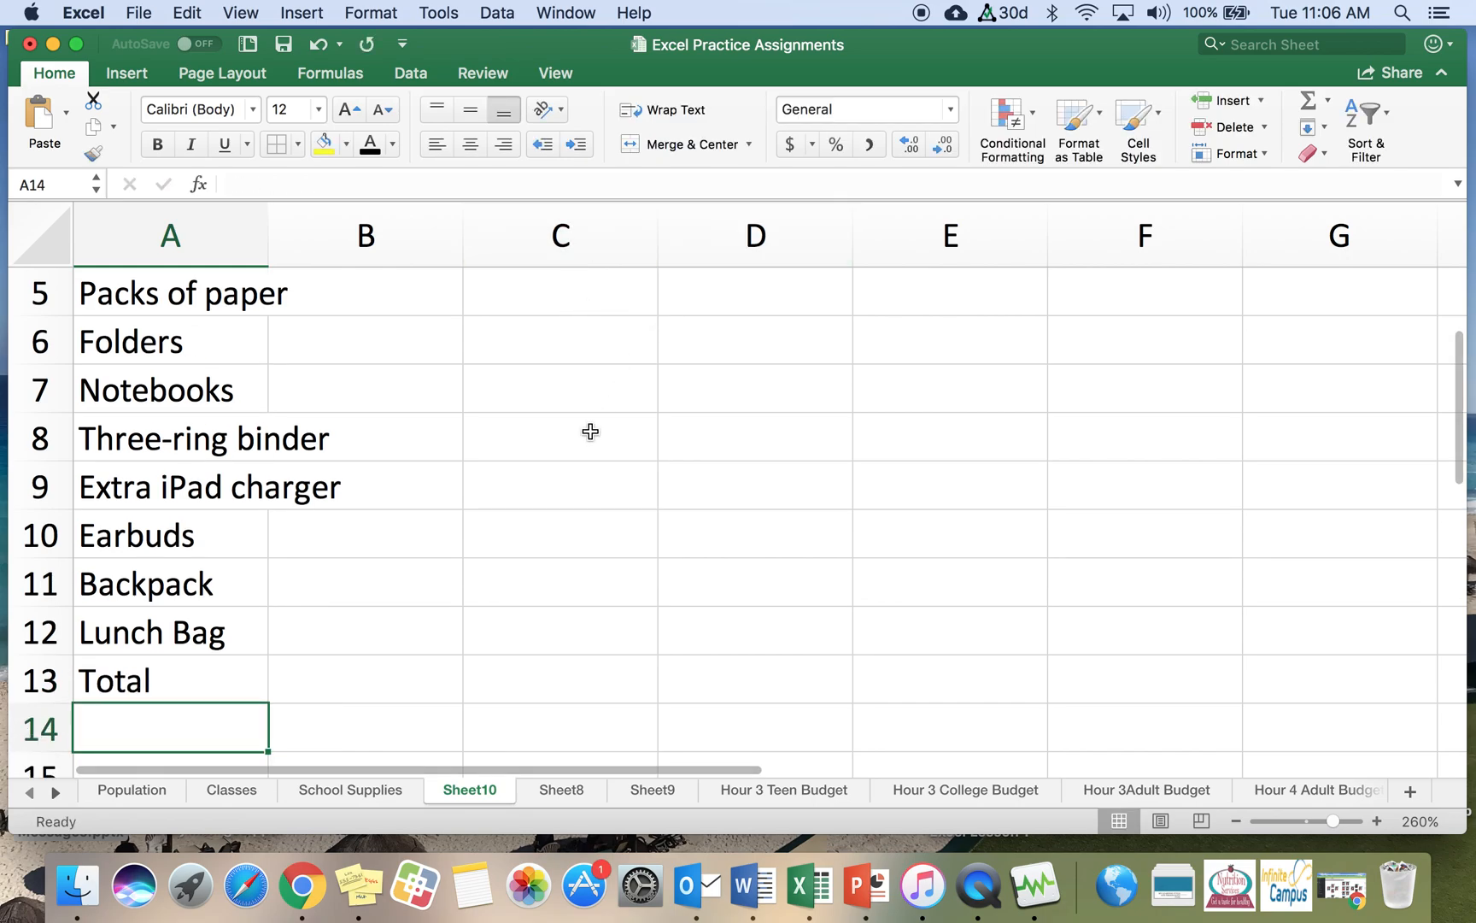
{"action": "scroll", "coordinate": [590, 431], "scroll_direction": "up", "scroll_amount": 4}
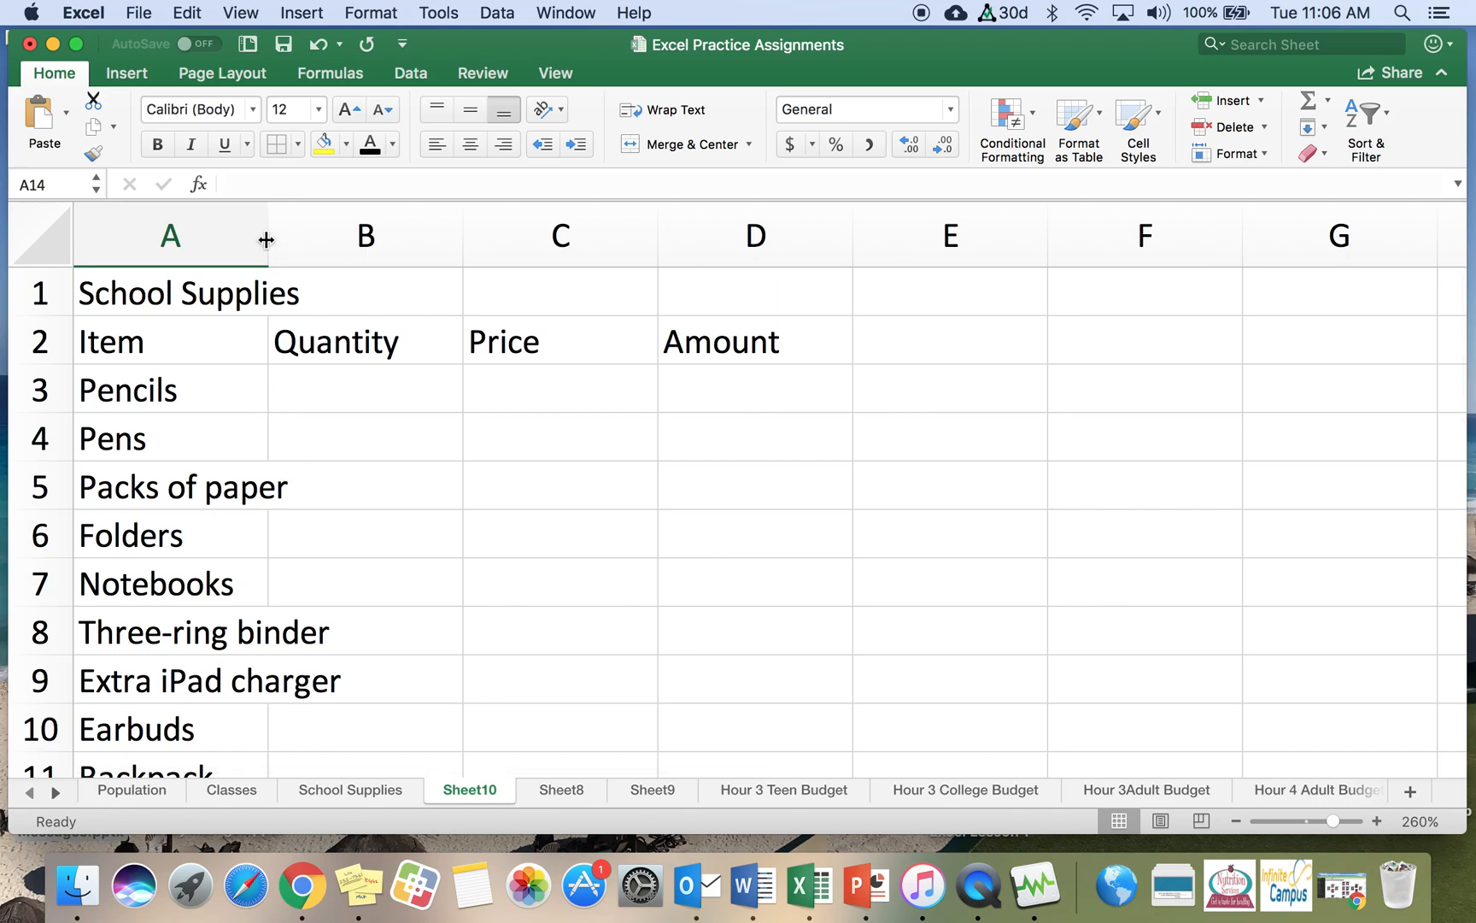
{"action": "double_click", "coordinate": [266, 240]}
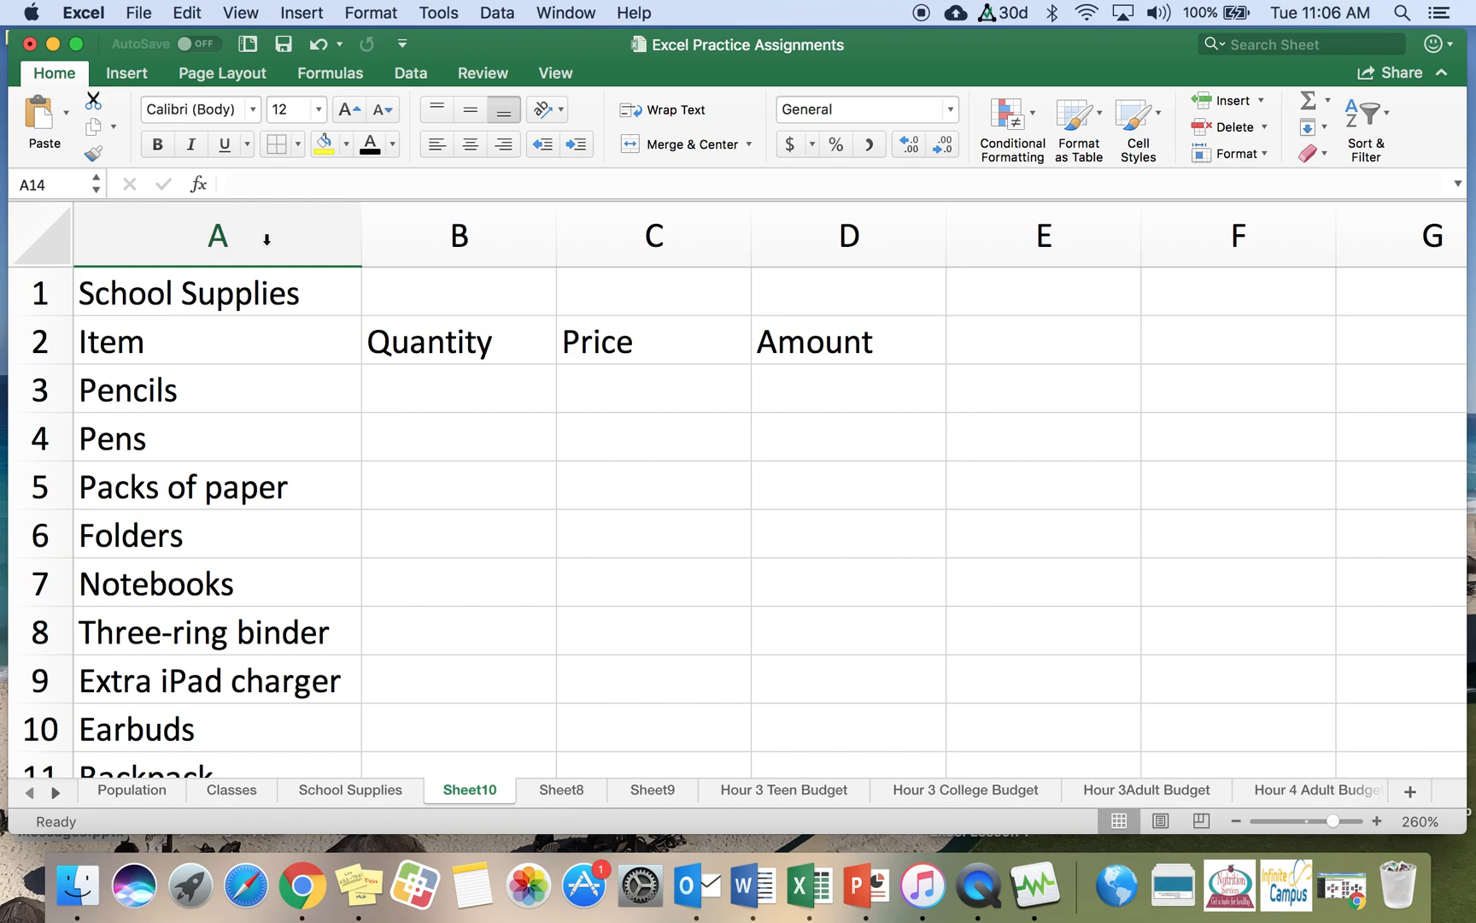
Enter the quantities 75, 5, 2, 6 and 4 in cells B3 to B7, from Pencils to Notebooks
{"action": "left_click", "coordinate": [469, 388]}
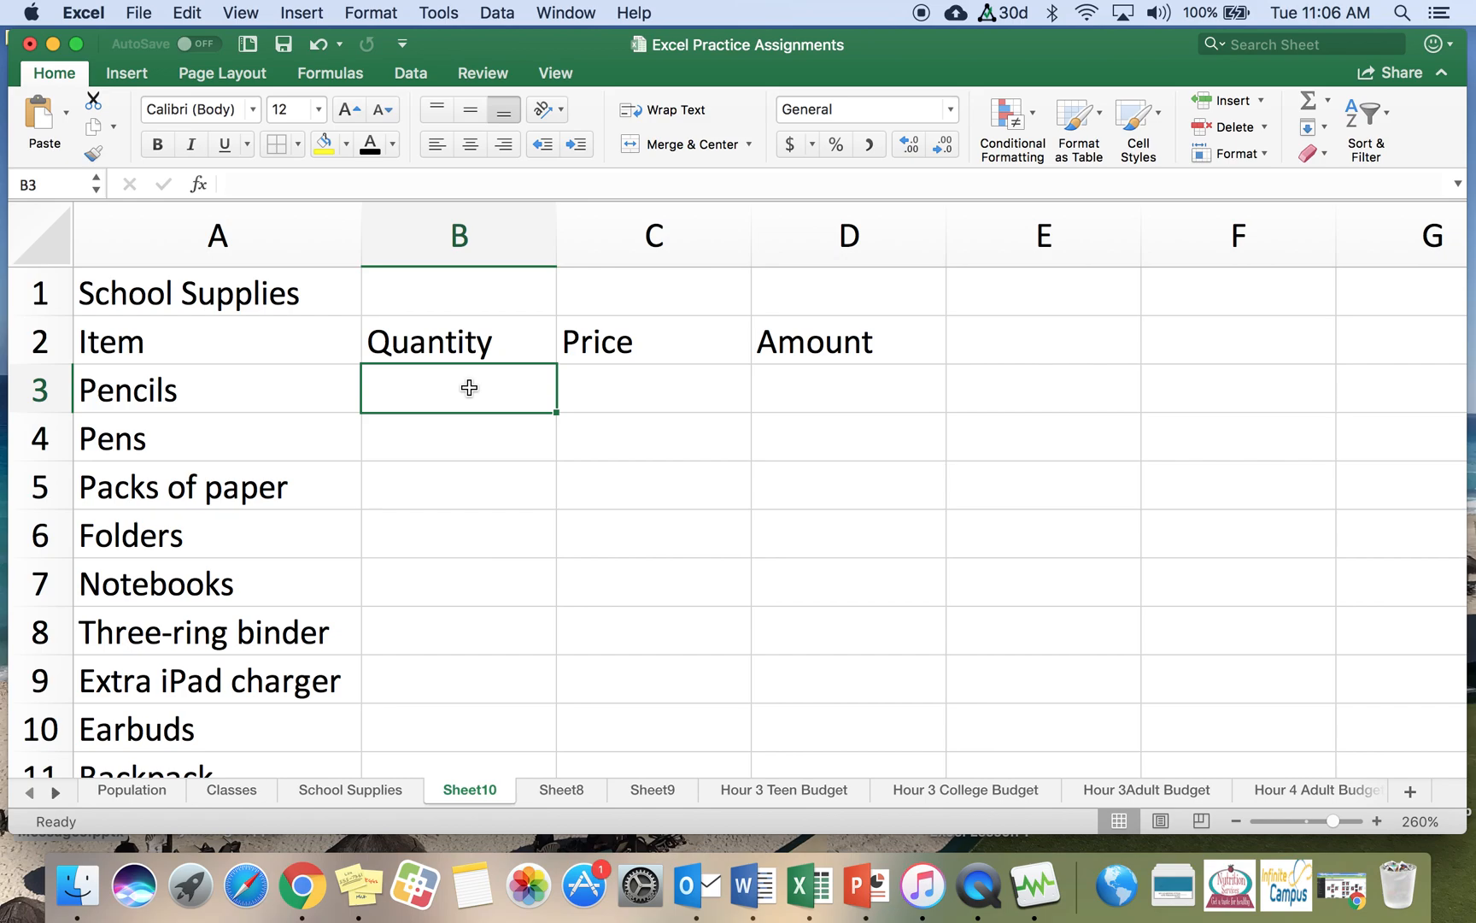
{"action": "type", "text": "75"}
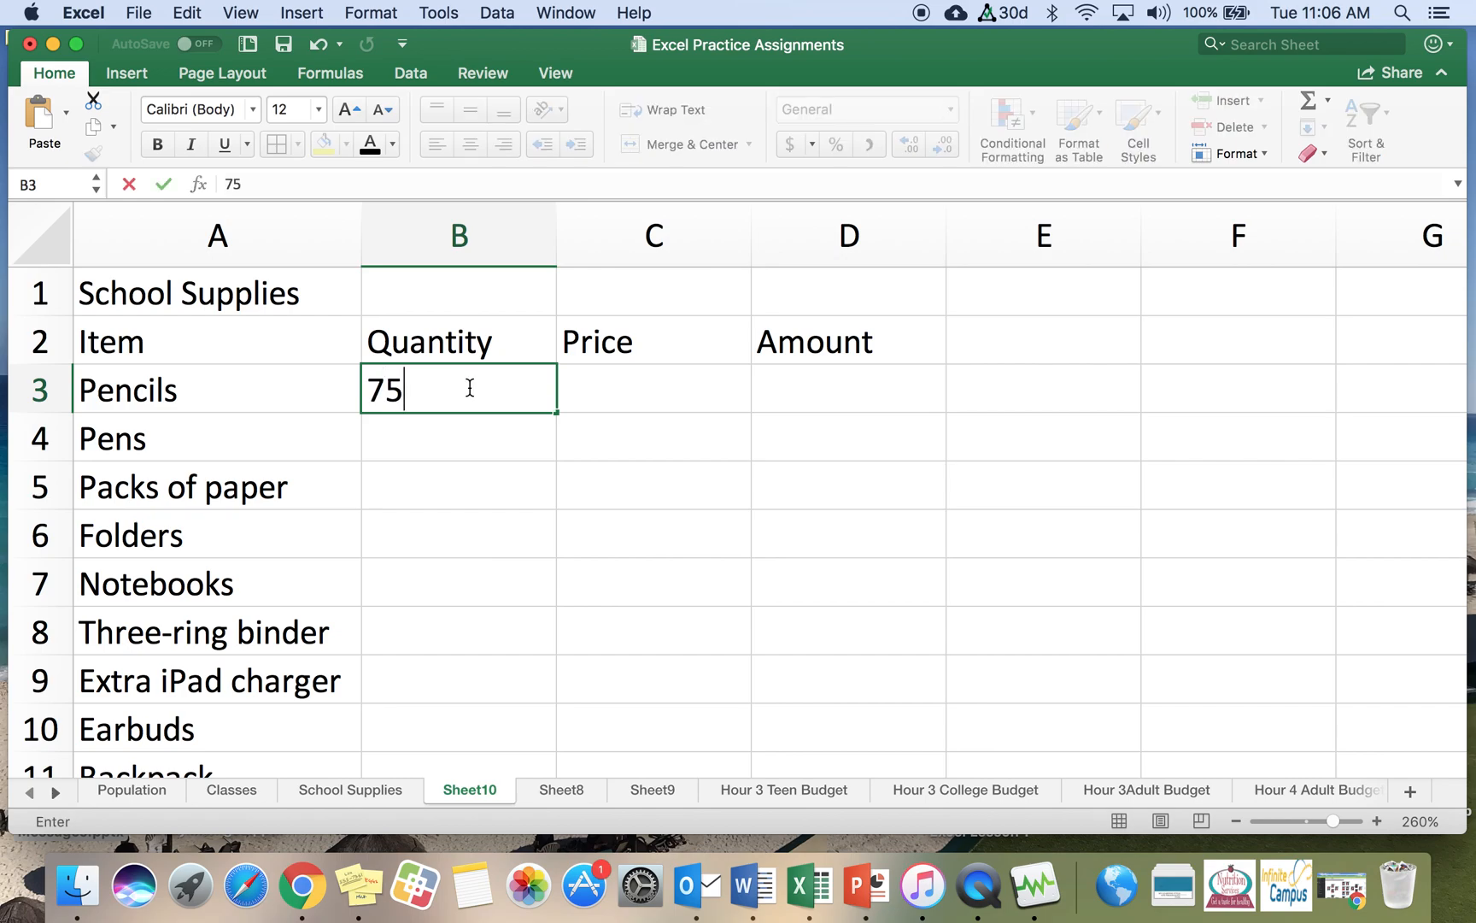
{"action": "key", "text": "Return"}
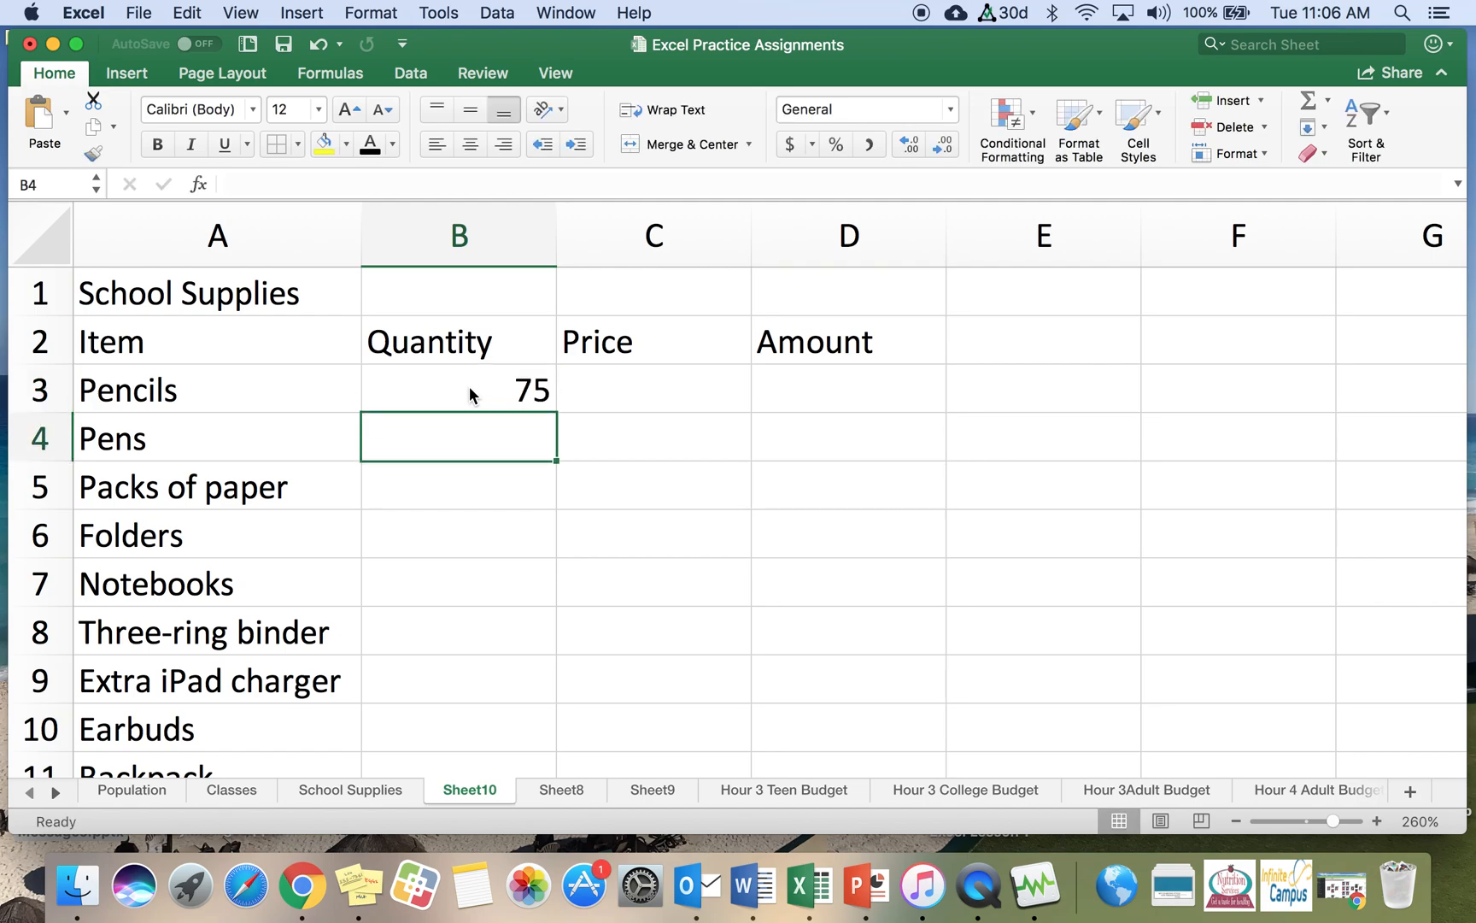
{"action": "type", "text": "5"}
{"action": "key", "text": "Return"}
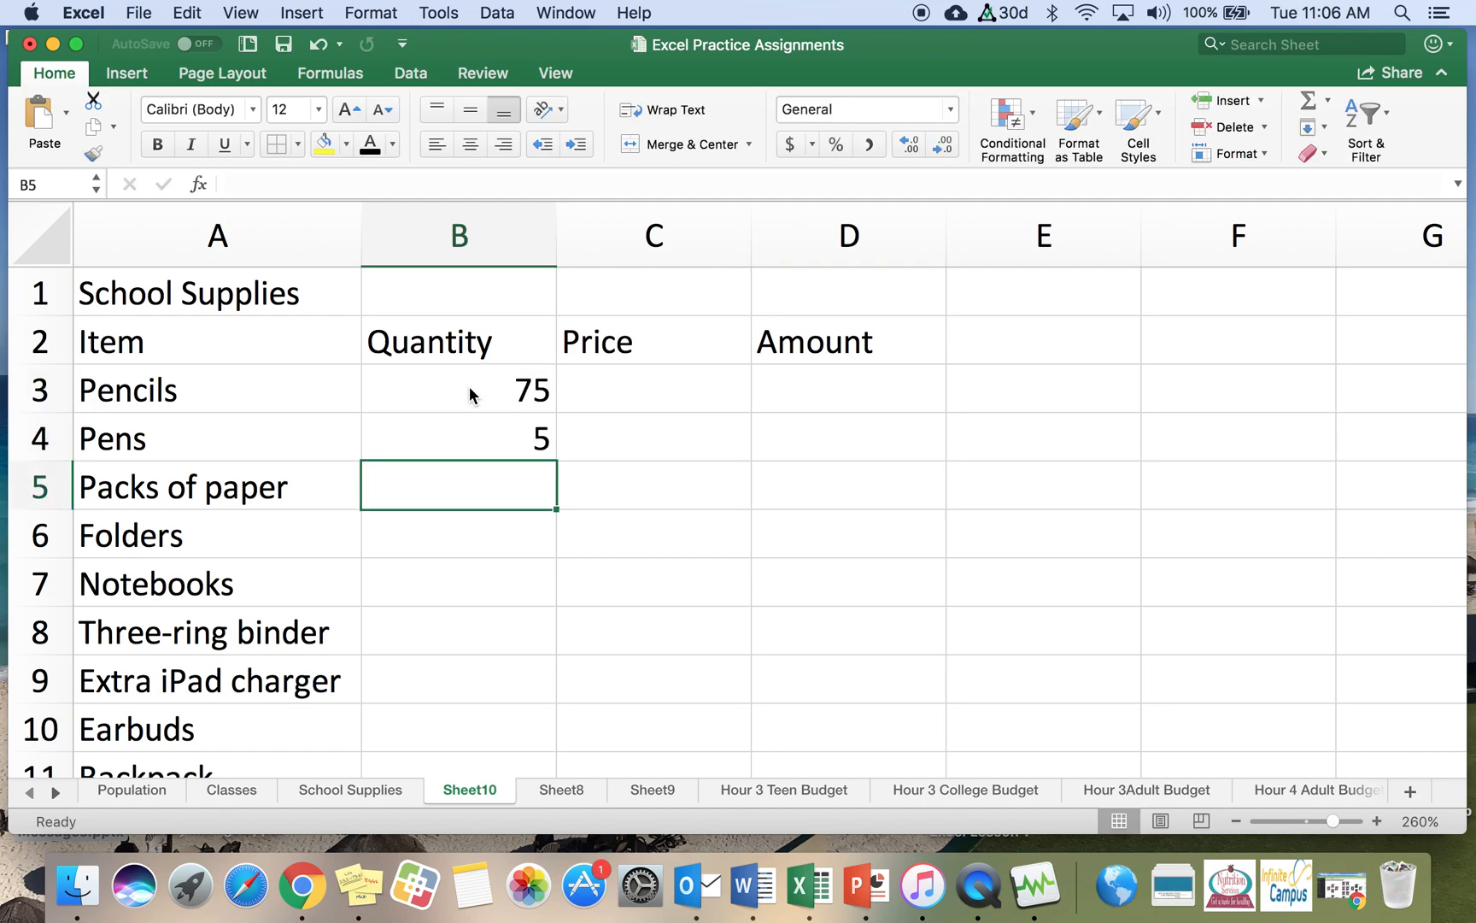
{"action": "type", "text": "2"}
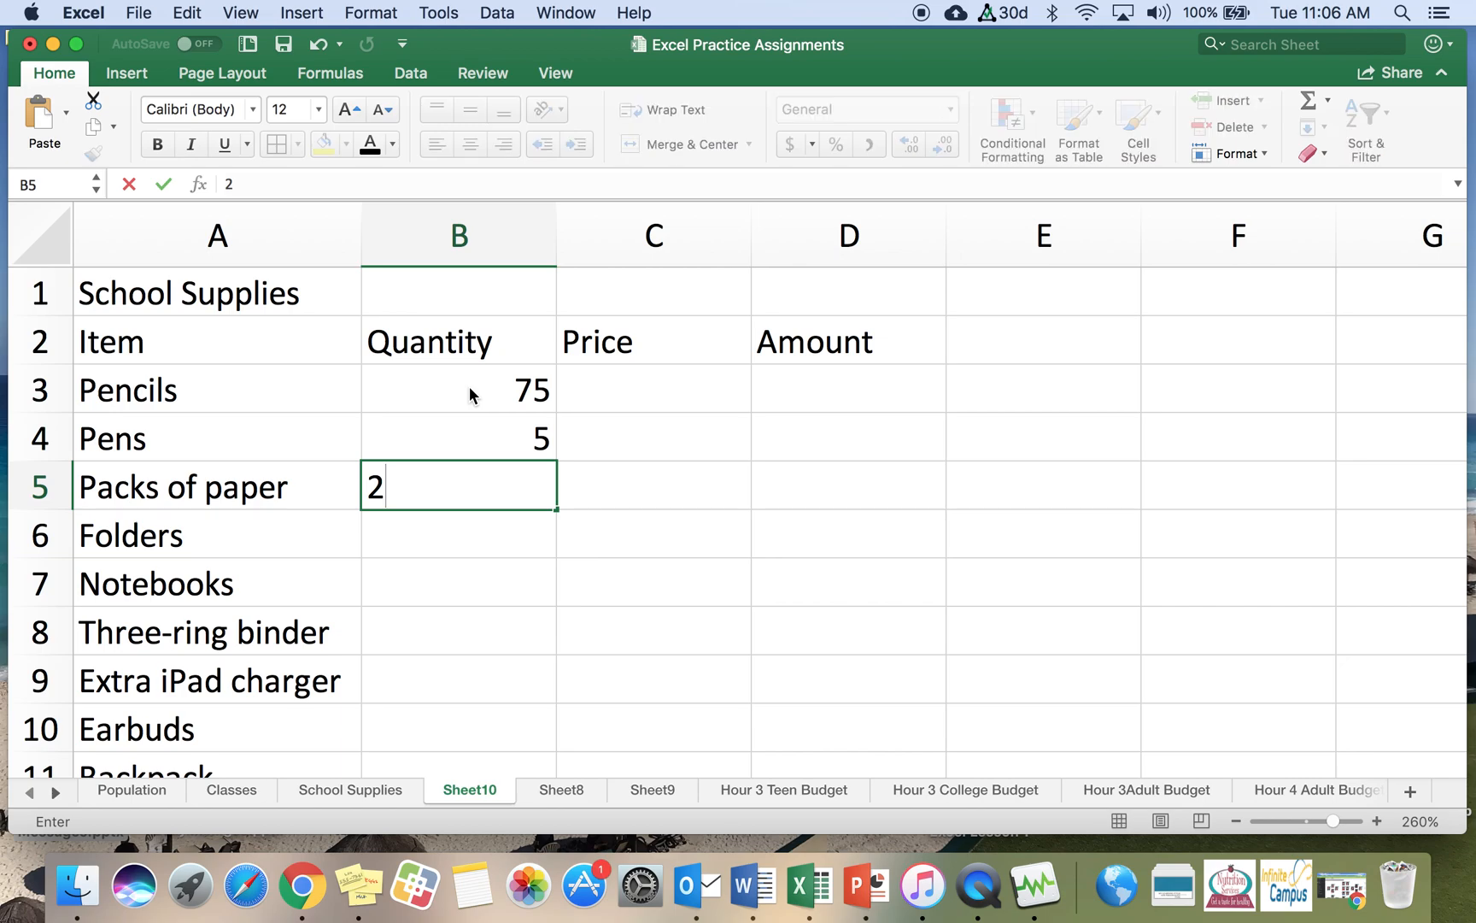
{"action": "key", "text": "Return"}
{"action": "type", "text": "6"}
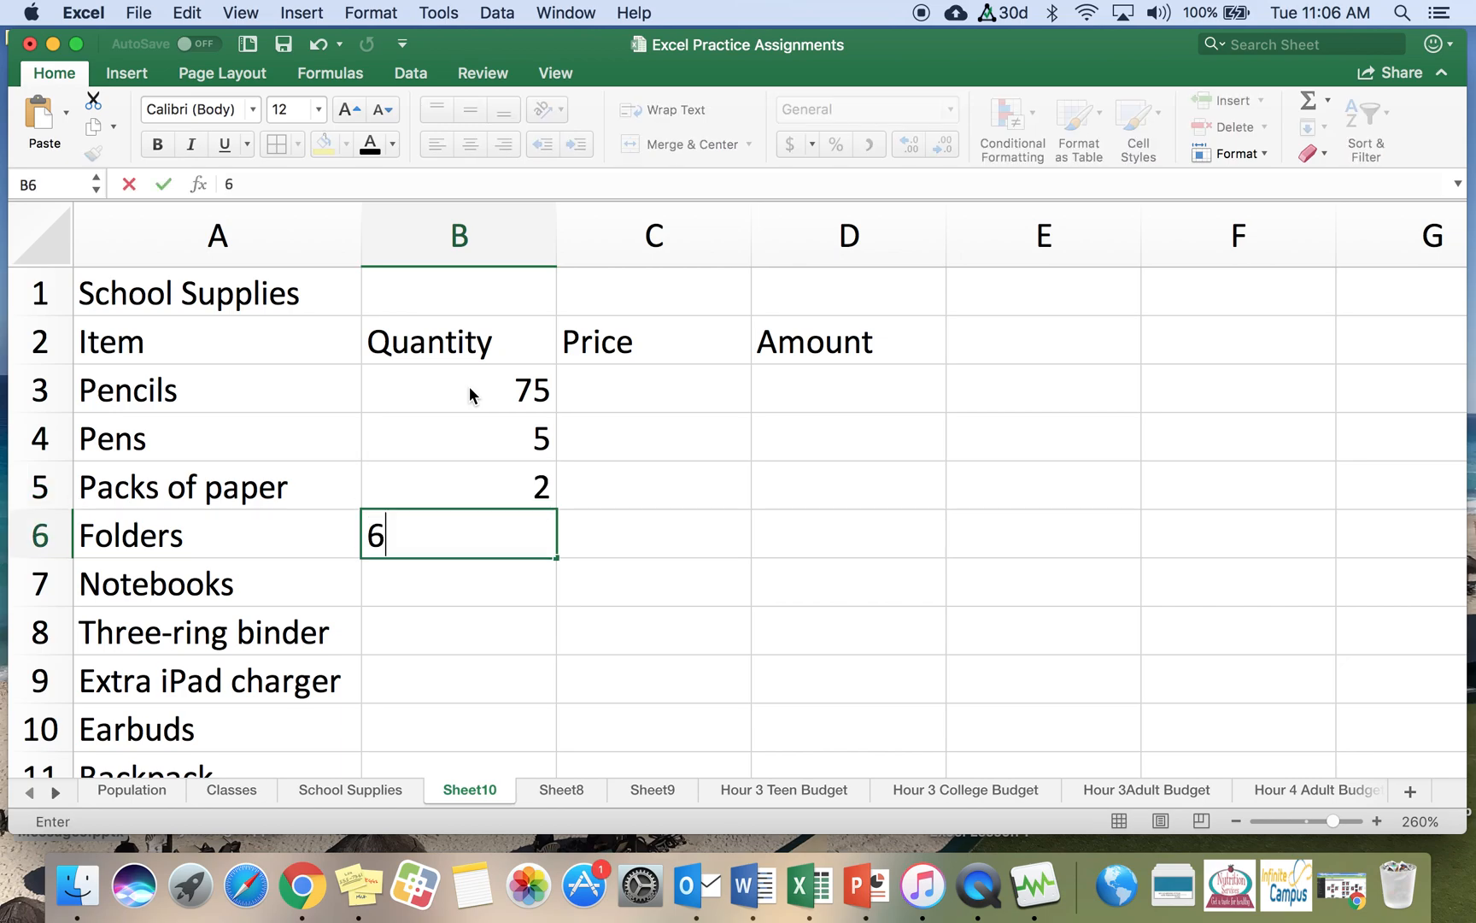
{"action": "key", "text": "Return"}
{"action": "type", "text": "4"}
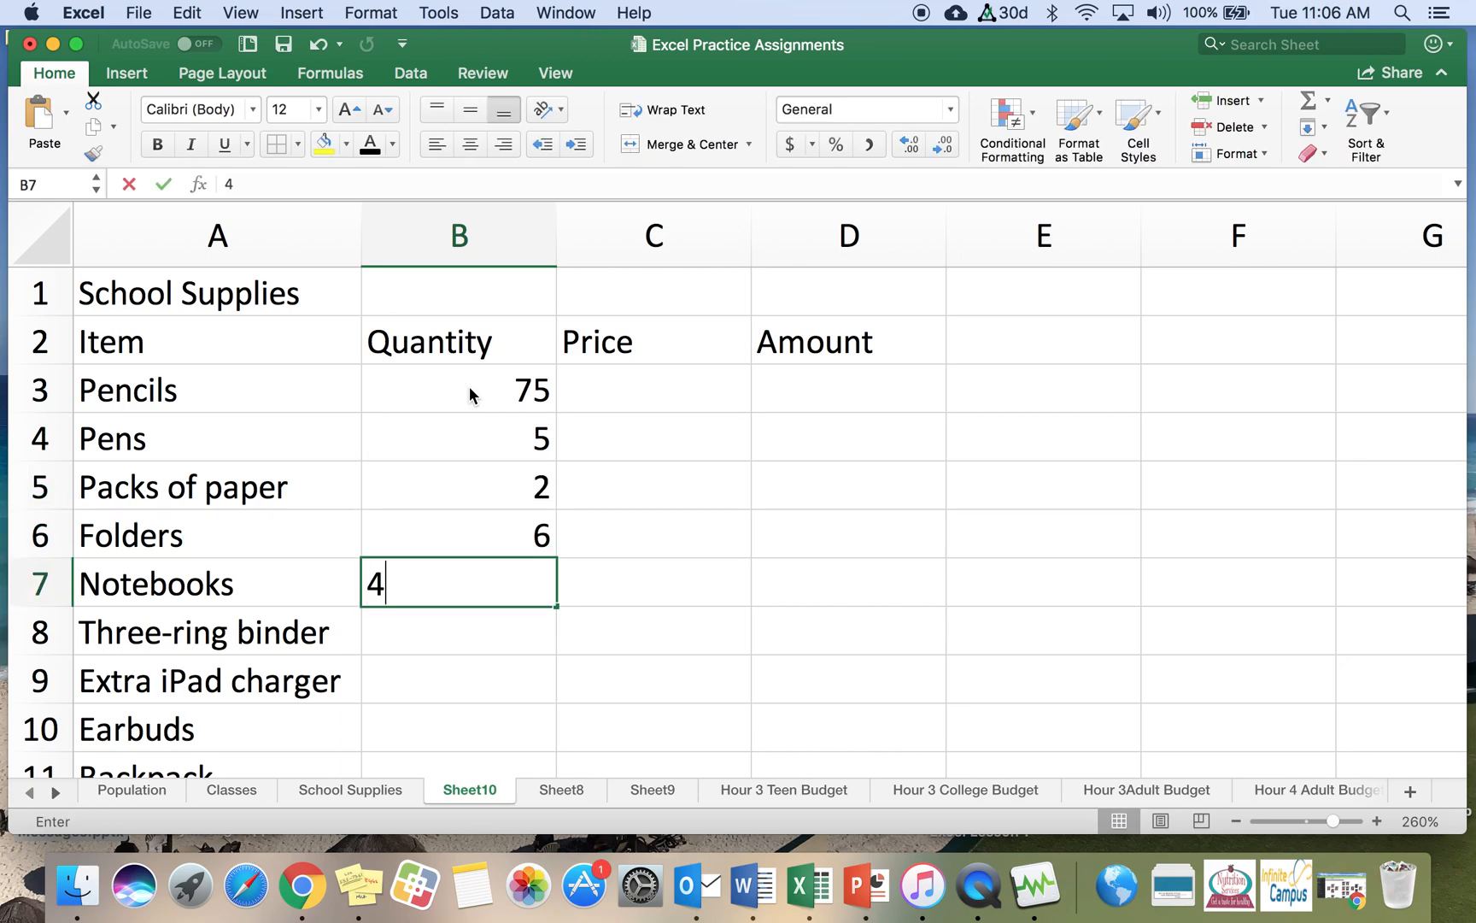
{"action": "key", "text": "Return"}
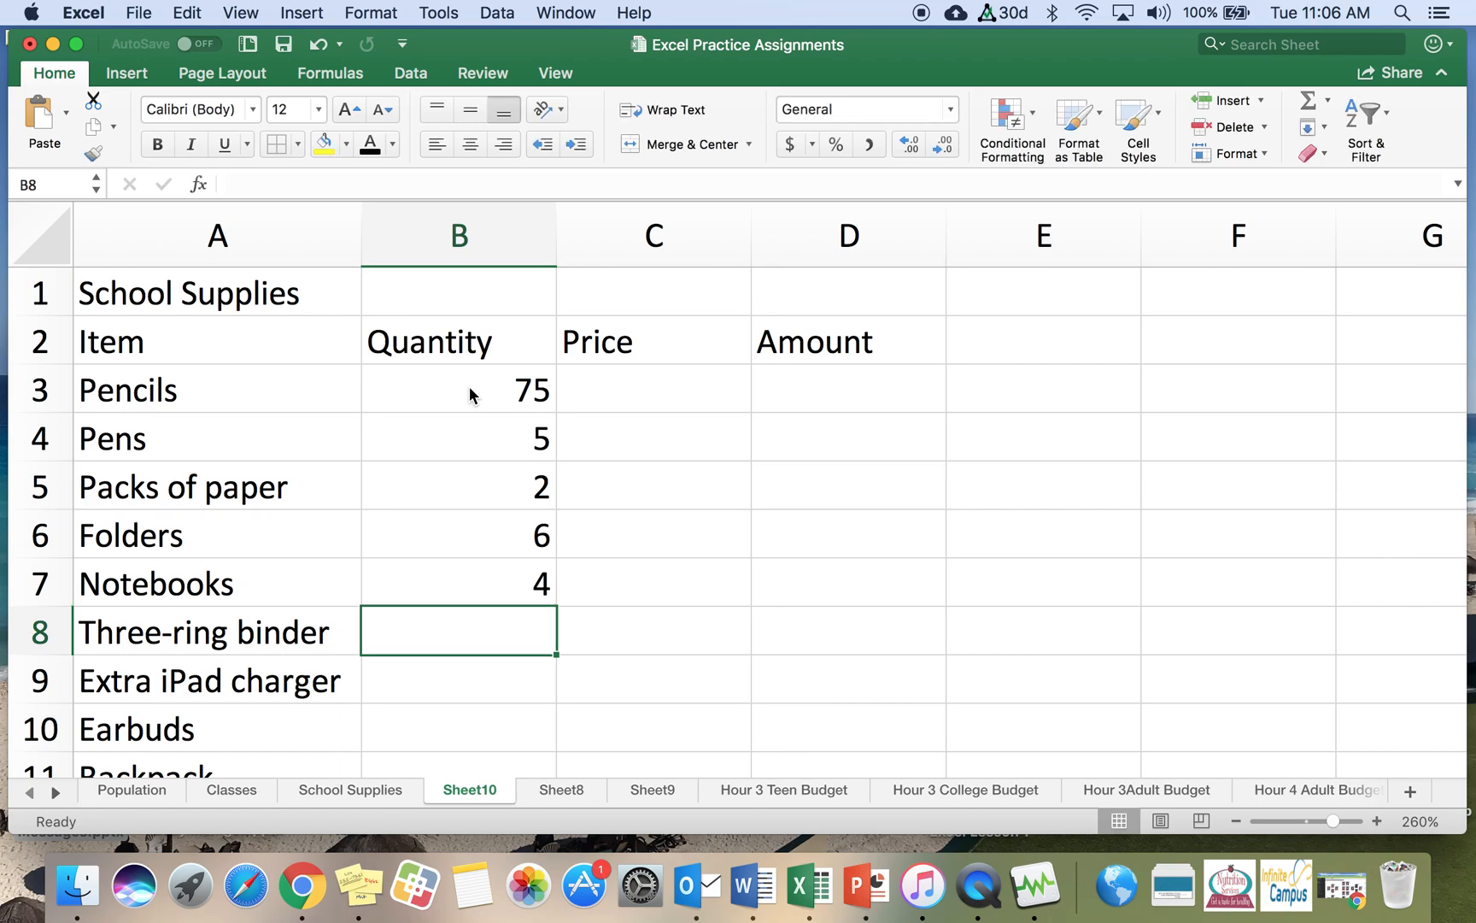
Enter the quantities 1, 1, 2, 1 and 1 in cells B8 to B12, from Three-ring binder to Lunch Bag
{"action": "type", "text": "1"}
{"action": "key", "text": "Return"}
{"action": "type", "text": "1"}
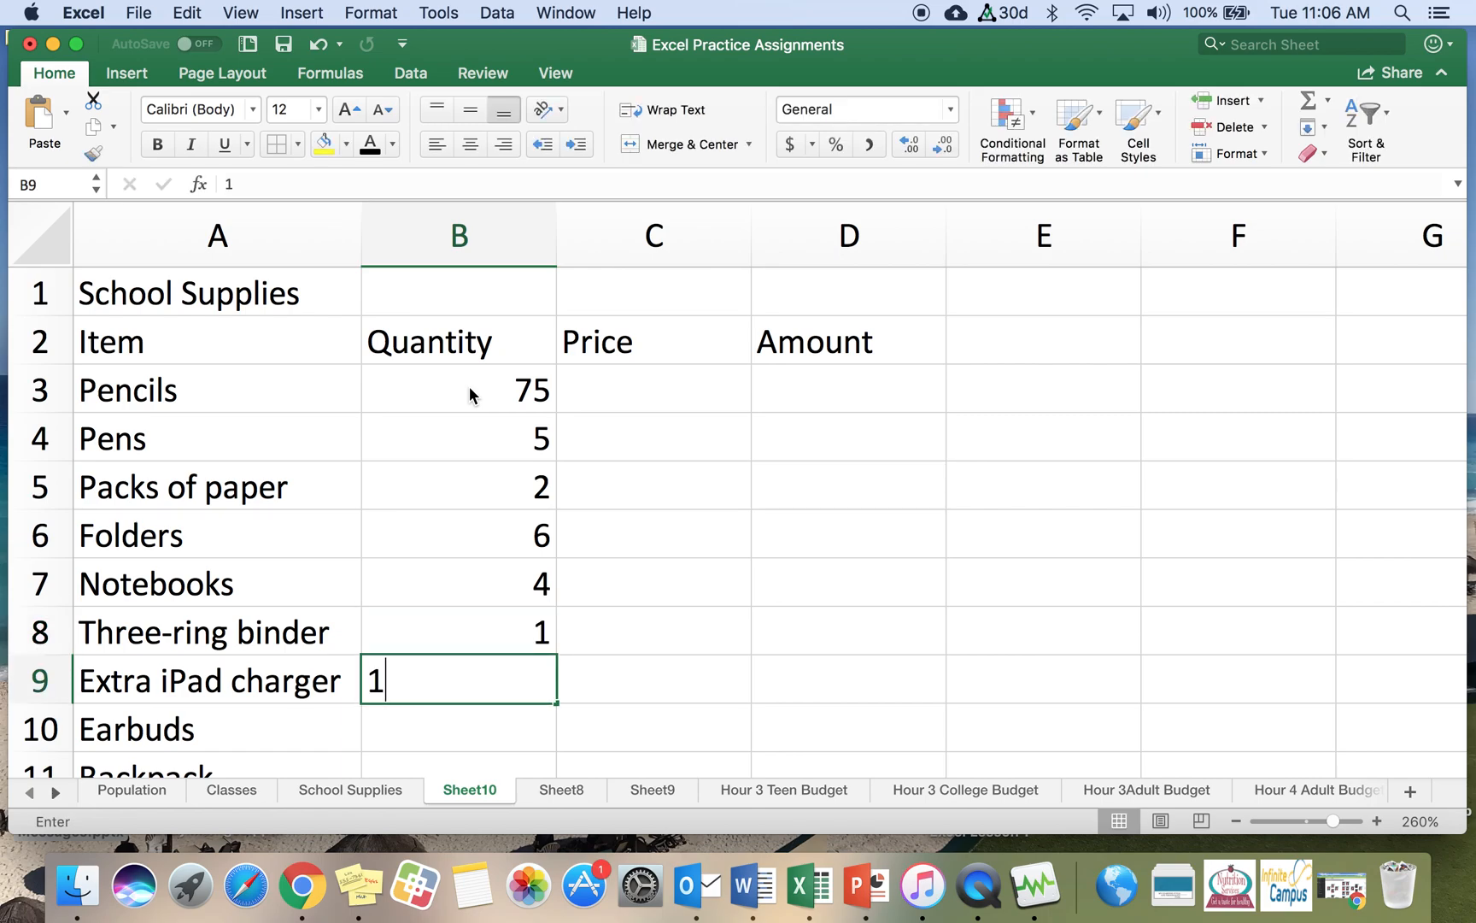
{"action": "key", "text": "Return"}
{"action": "type", "text": "2"}
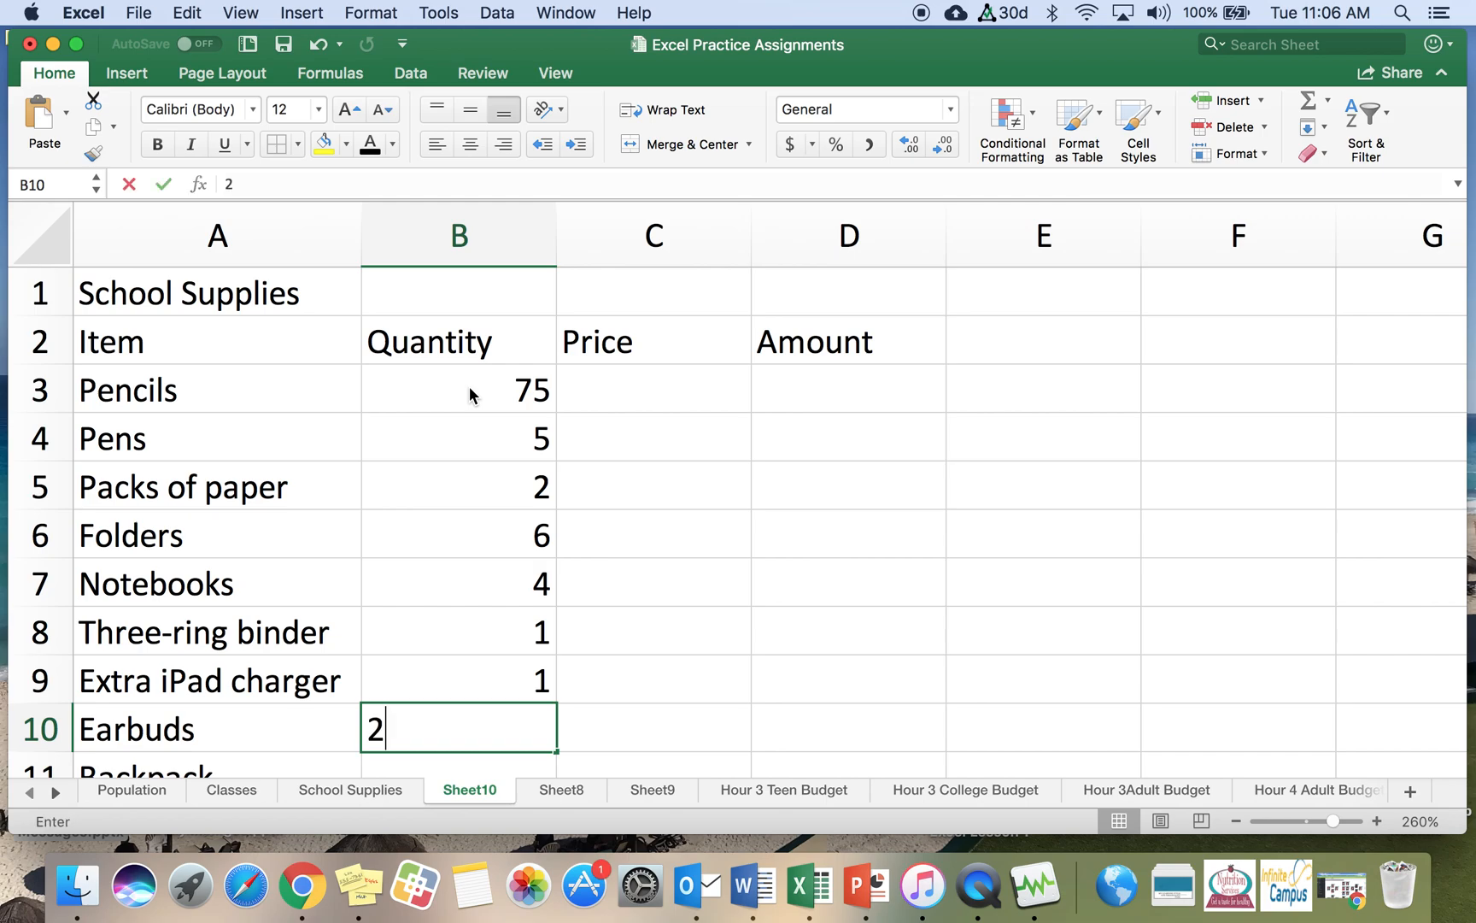
{"action": "key", "text": "Return"}
{"action": "type", "text": "1"}
{"action": "key", "text": "Return"}
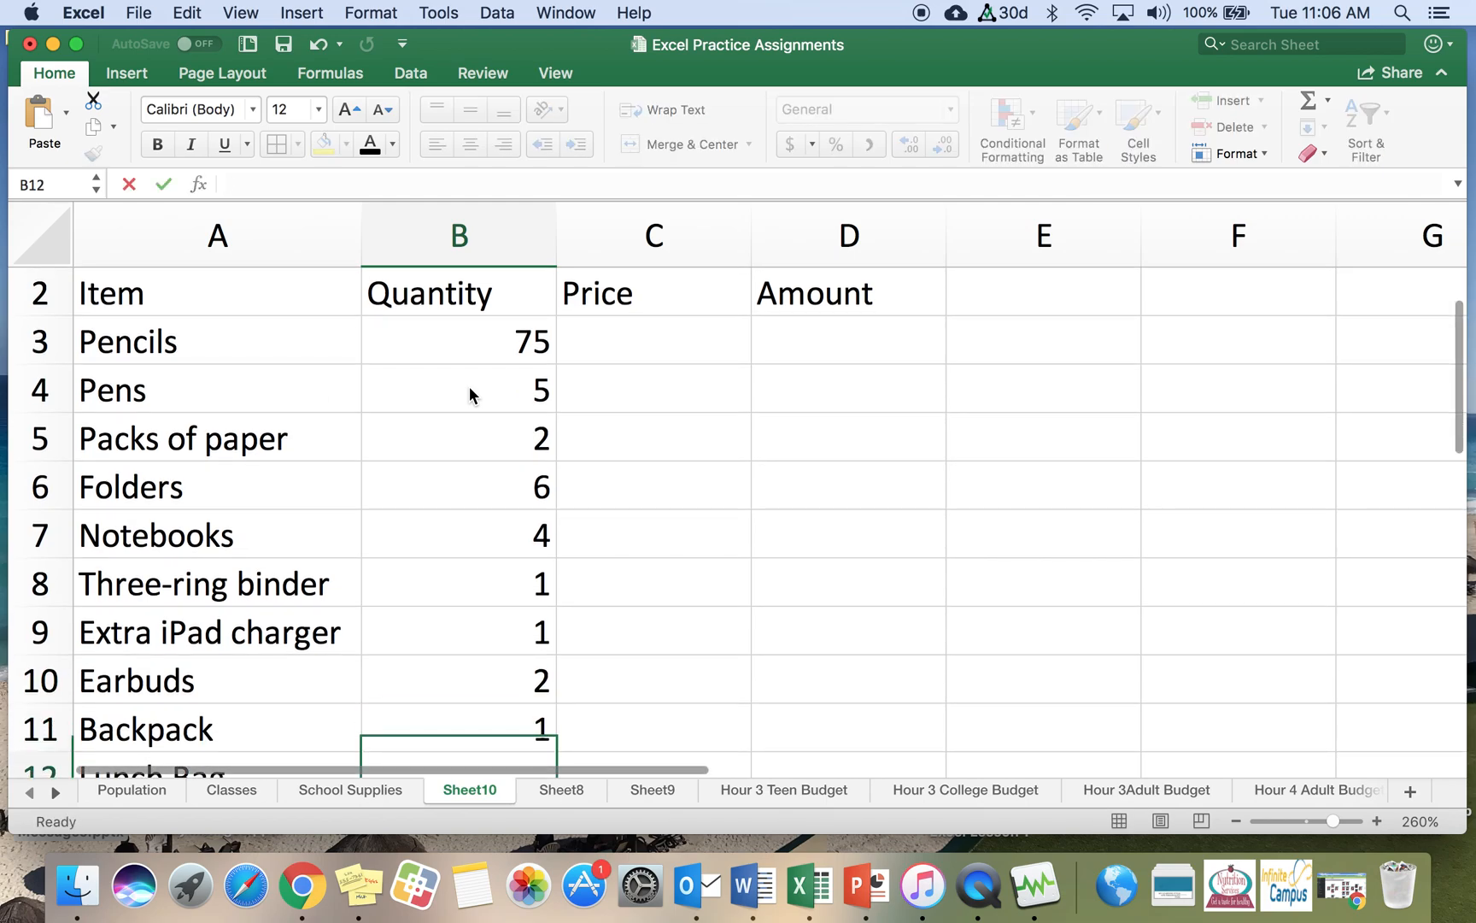
{"action": "type", "text": "1"}
{"action": "key", "text": "Return"}
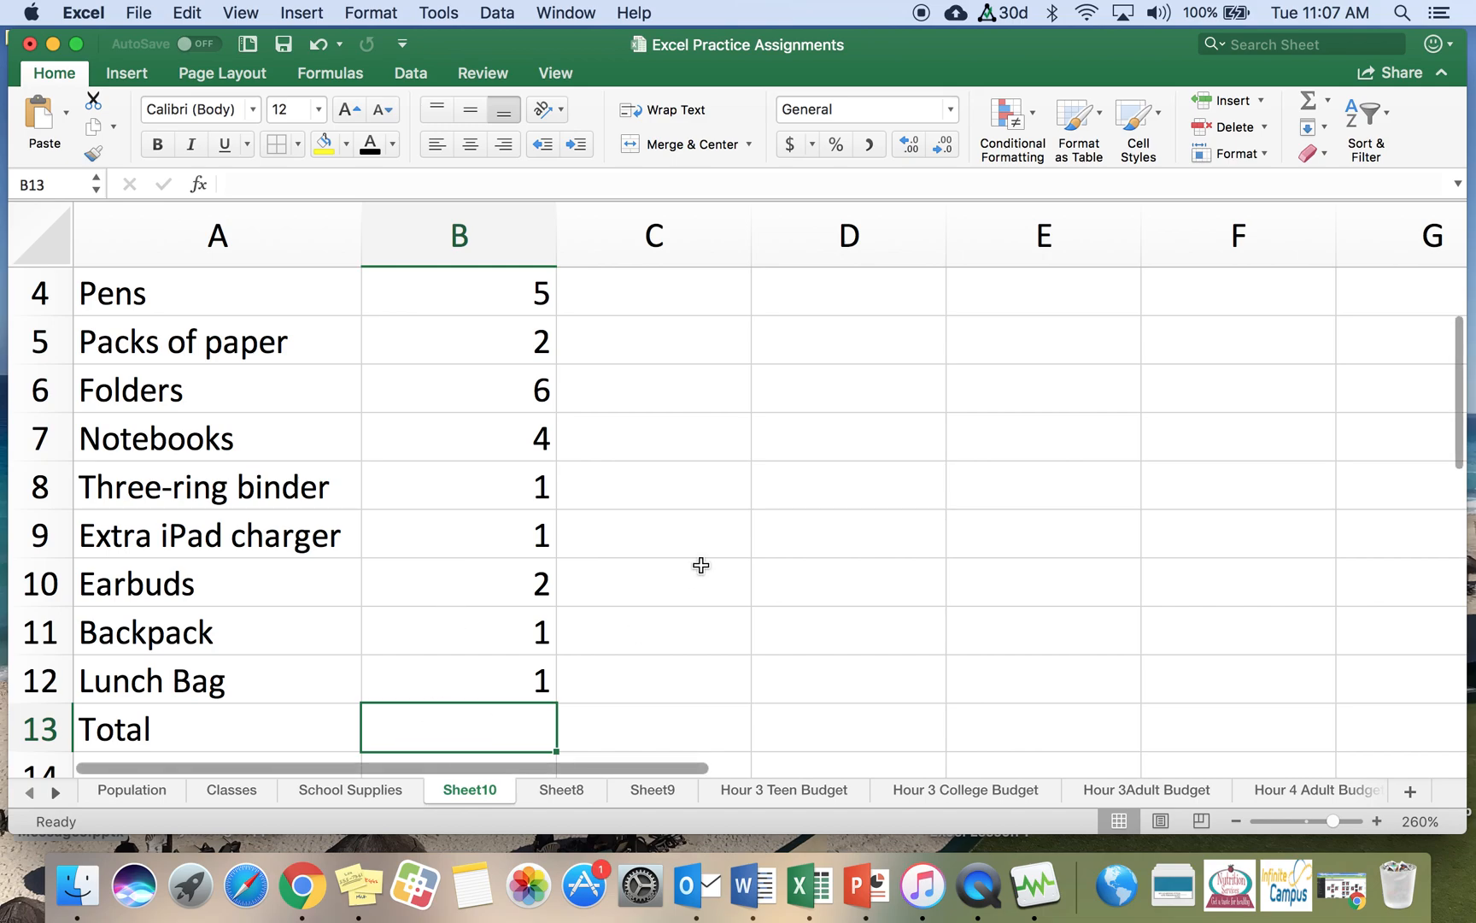
Enter the prices .2, 1.45 and 1.2 for Pencils, Pens and Packs of paper in cells C3 to C5
{"action": "scroll", "coordinate": [702, 565], "scroll_direction": "up", "scroll_amount": 3}
{"action": "left_click", "coordinate": [663, 383]}
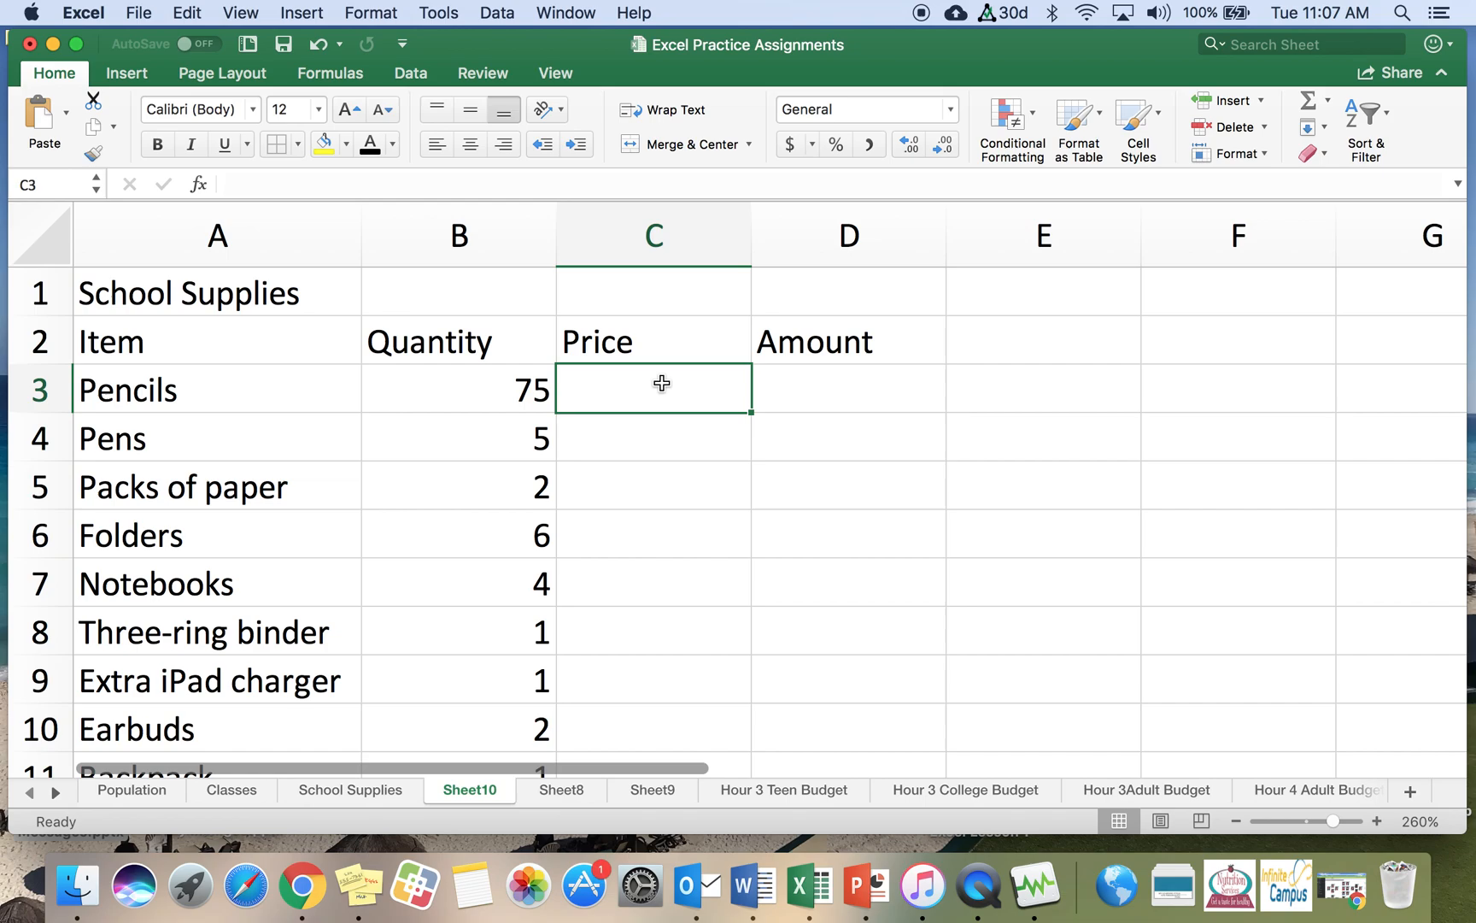
{"action": "type", "text": ".2"}
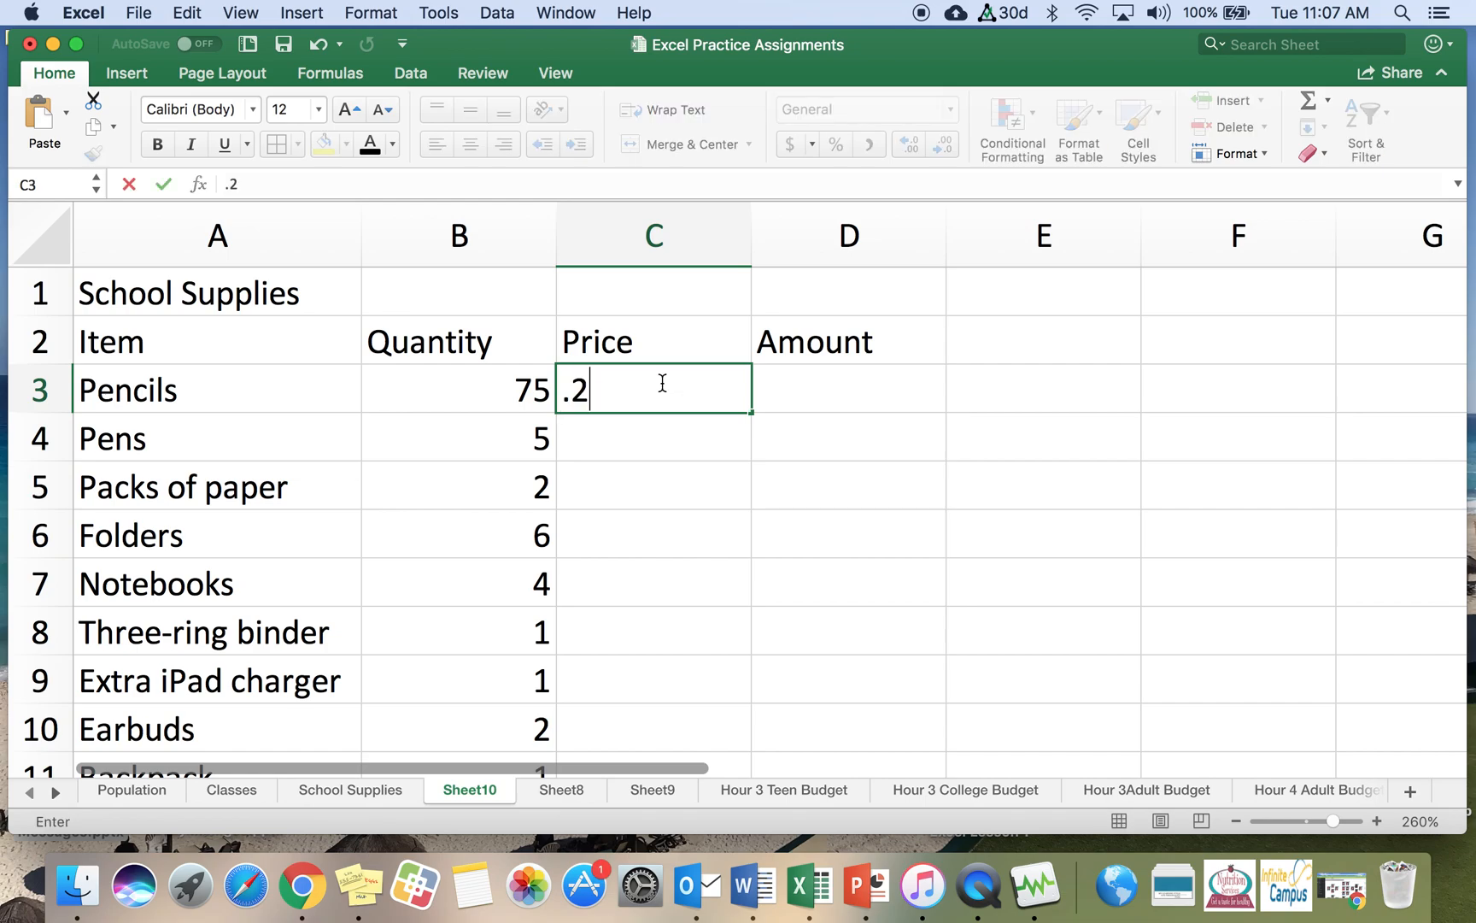
{"action": "key", "text": "Return"}
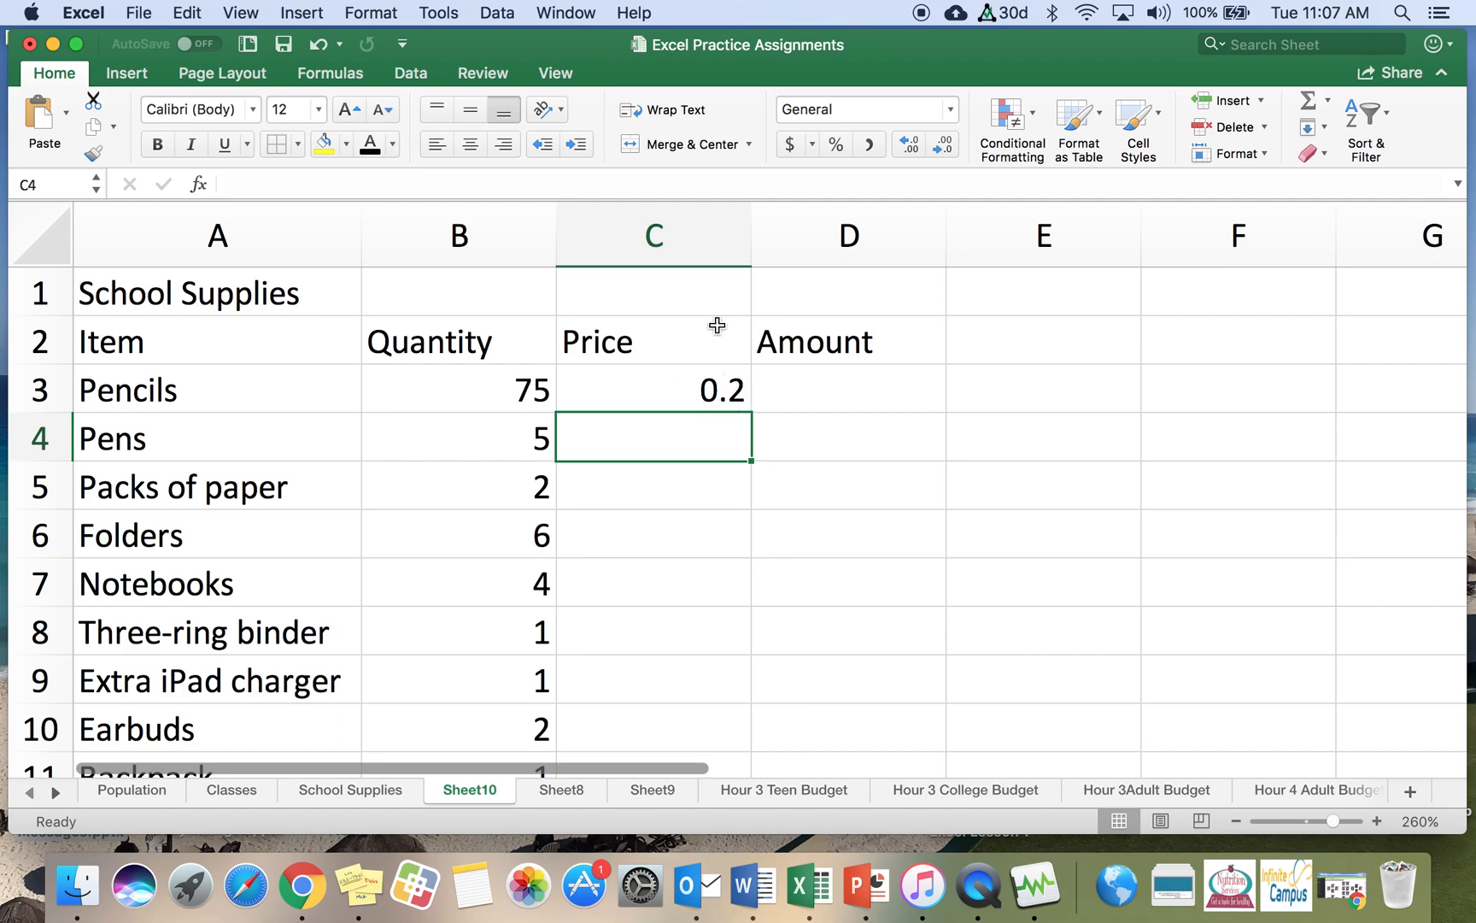
{"action": "type", "text": "1.45"}
{"action": "key", "text": "Return"}
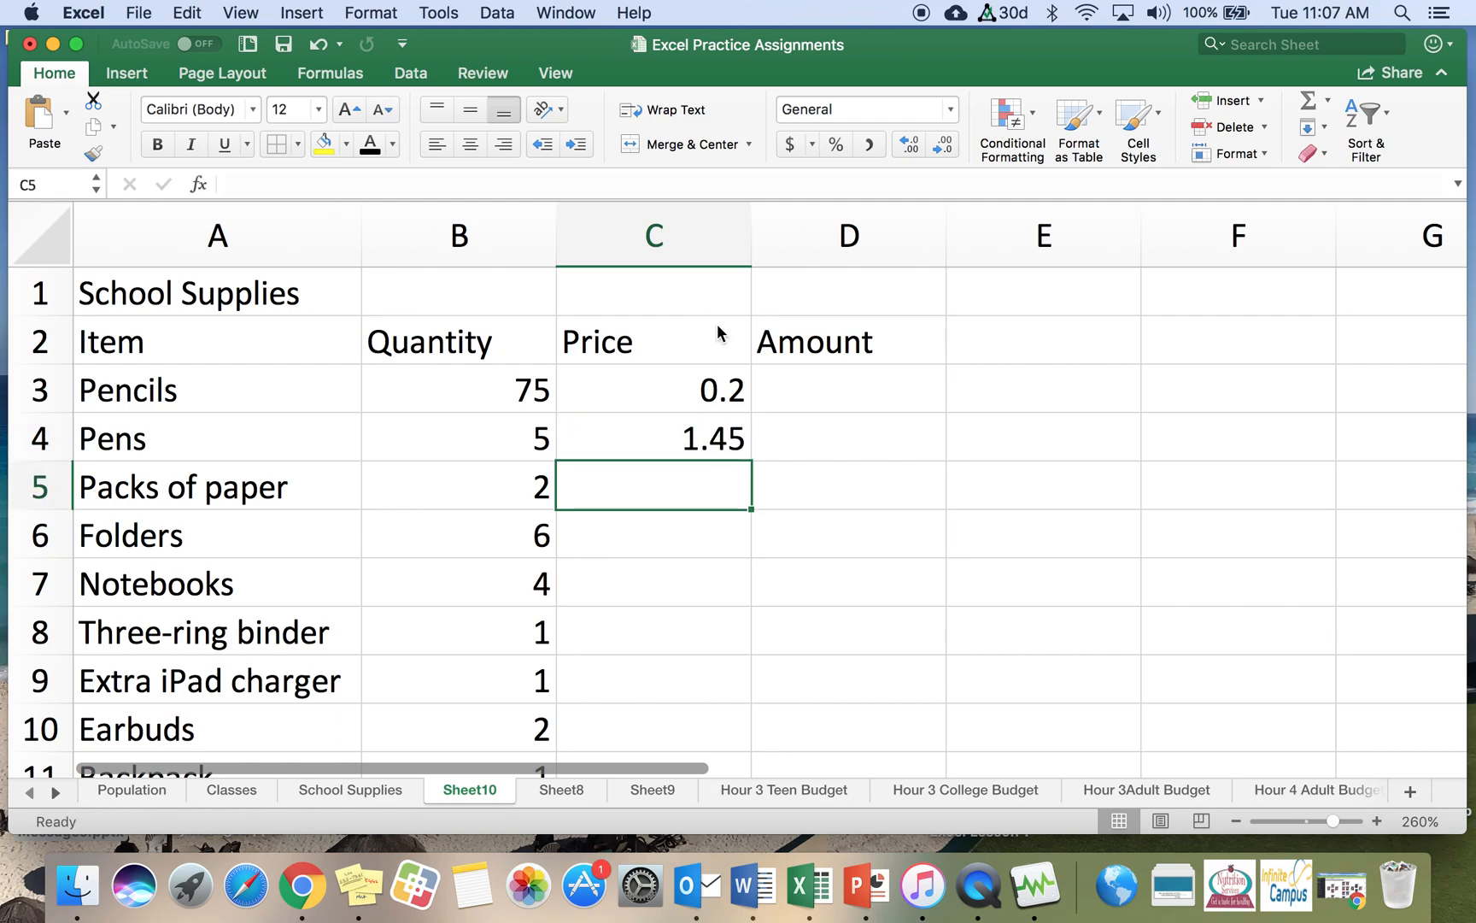
{"action": "type", "text": "1.2"}
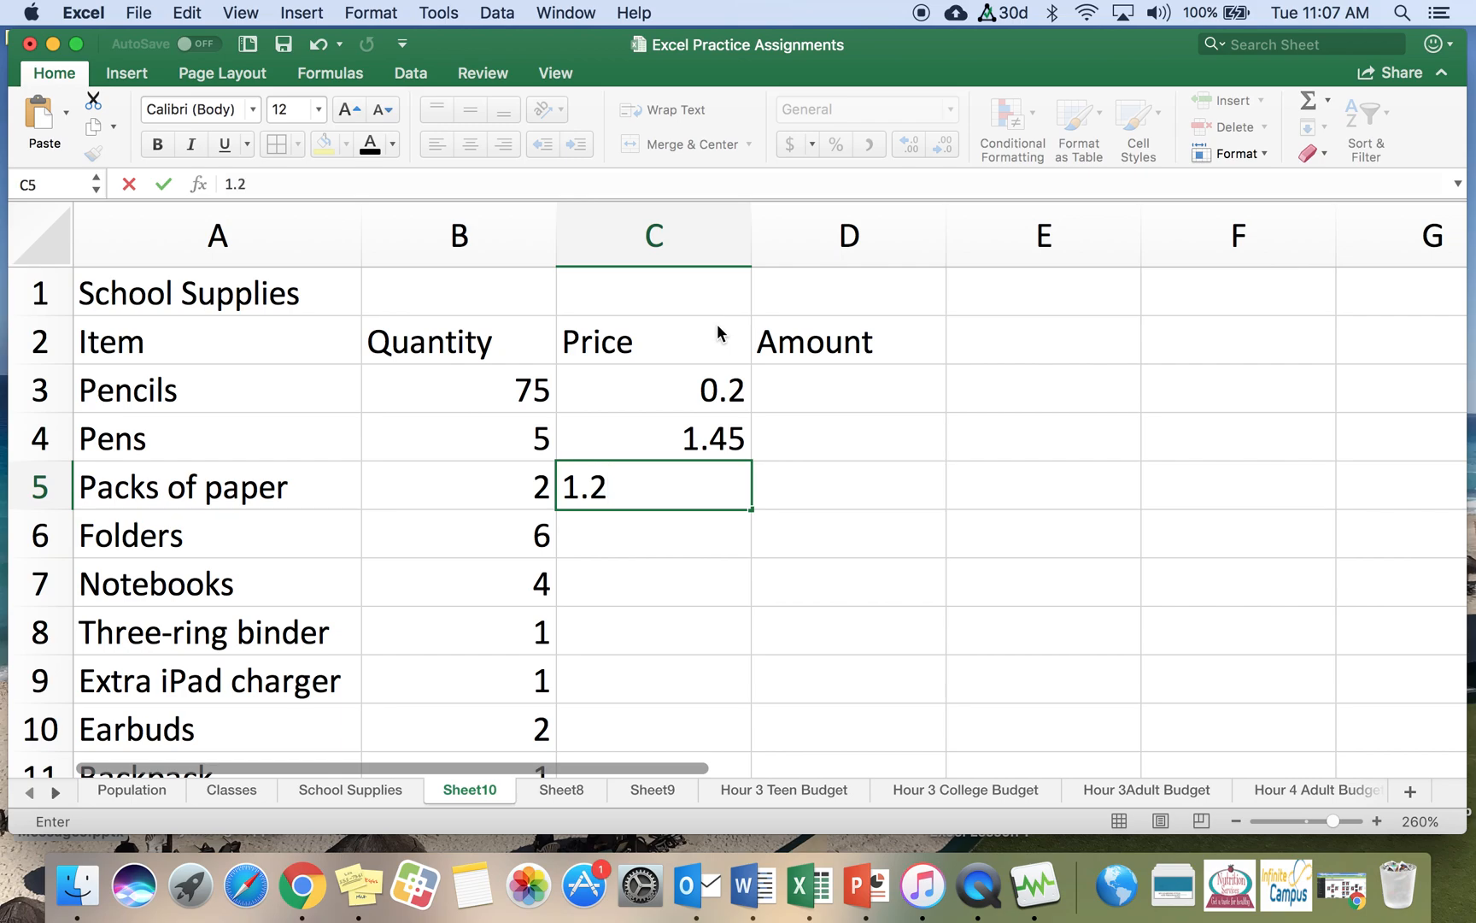
{"action": "key", "text": "Return"}
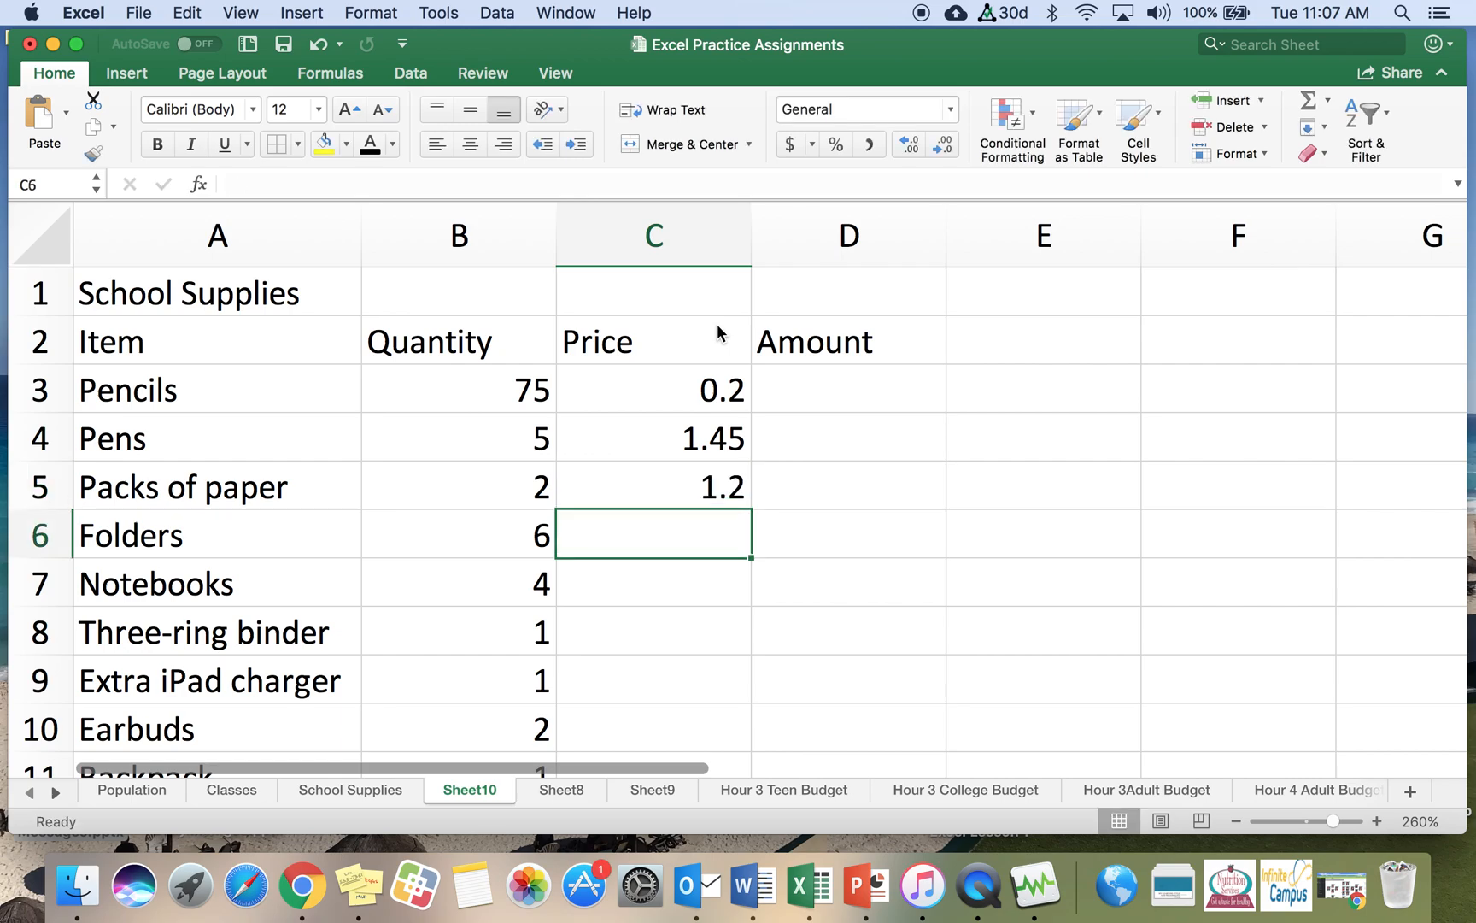
Enter the prices 1.25, 1.75 and 8.5 for Folders, Notebooks and Three-ring binder in cells C6 to C8
{"action": "type", "text": "1.24"}
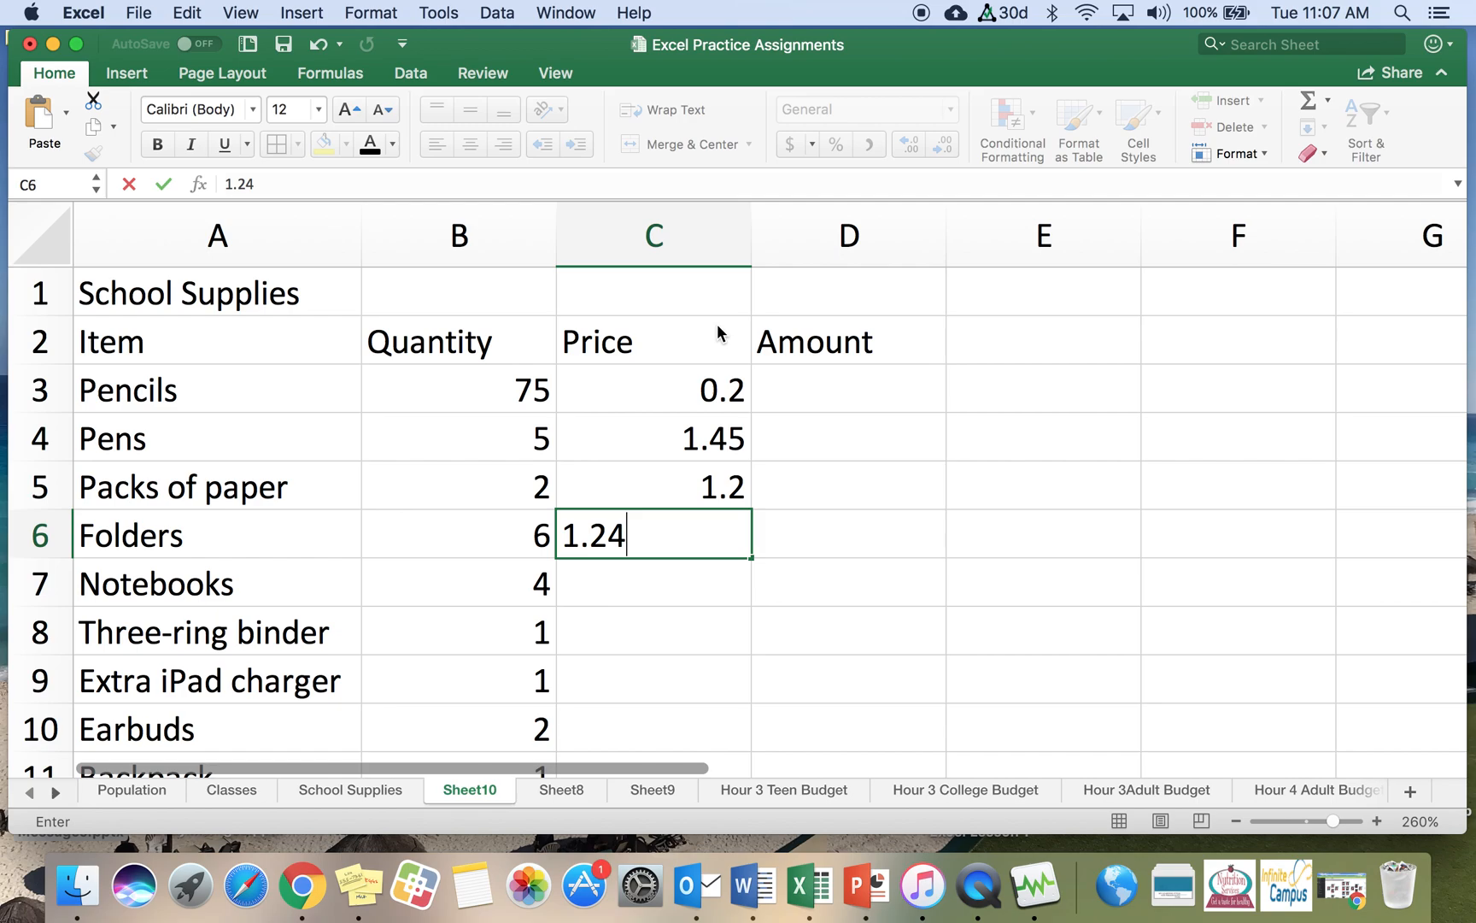
{"action": "key", "text": "BackSpace"}
{"action": "type", "text": "5"}
{"action": "key", "text": "Return"}
{"action": "type", "text": "1.75"}
{"action": "key", "text": "Return"}
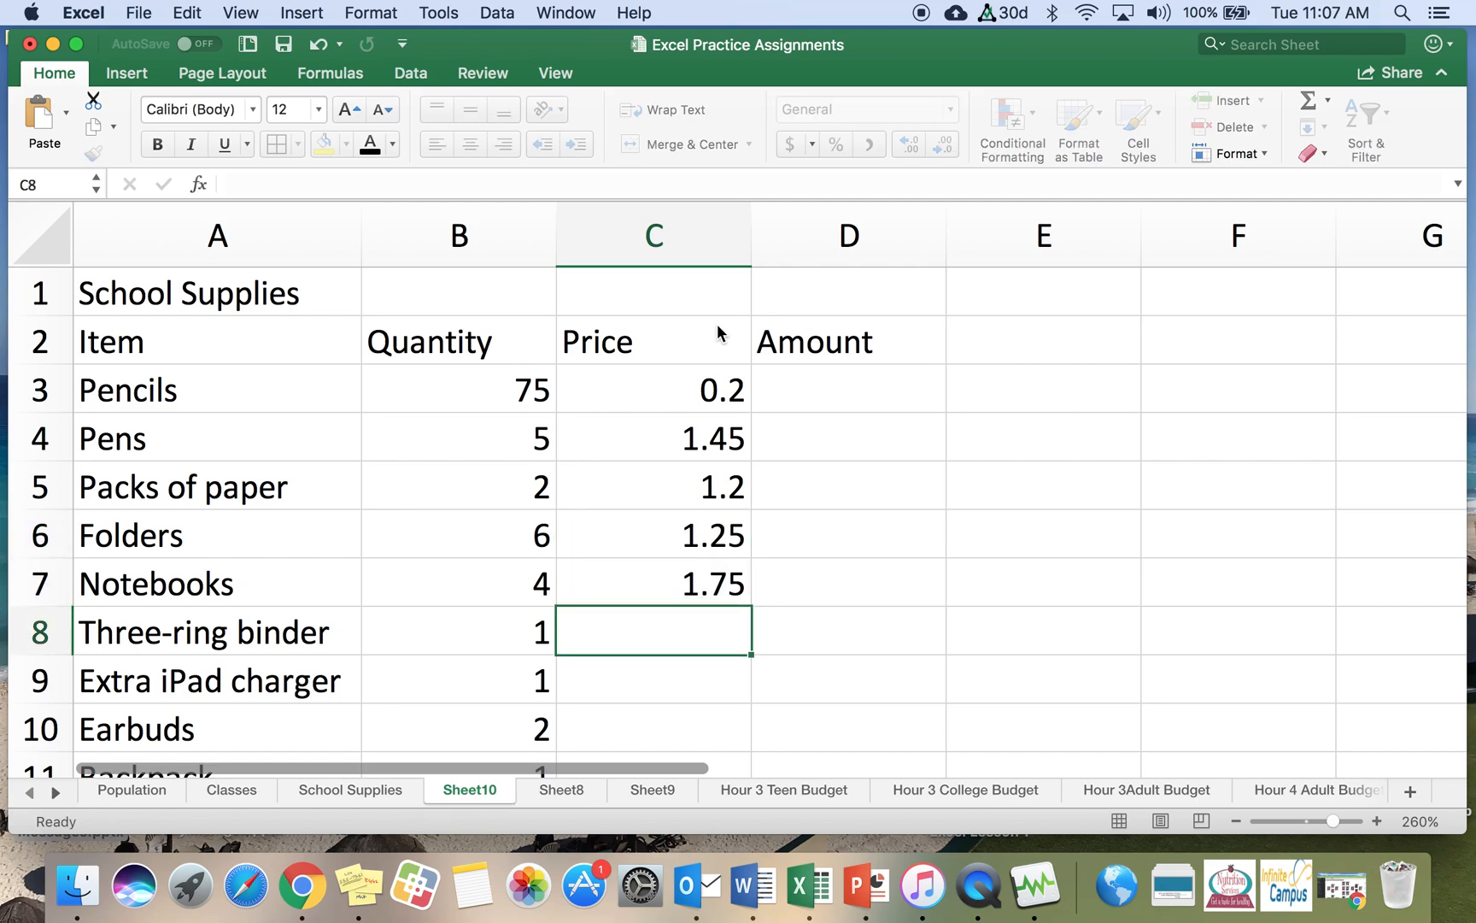
{"action": "type", "text": "8.5"}
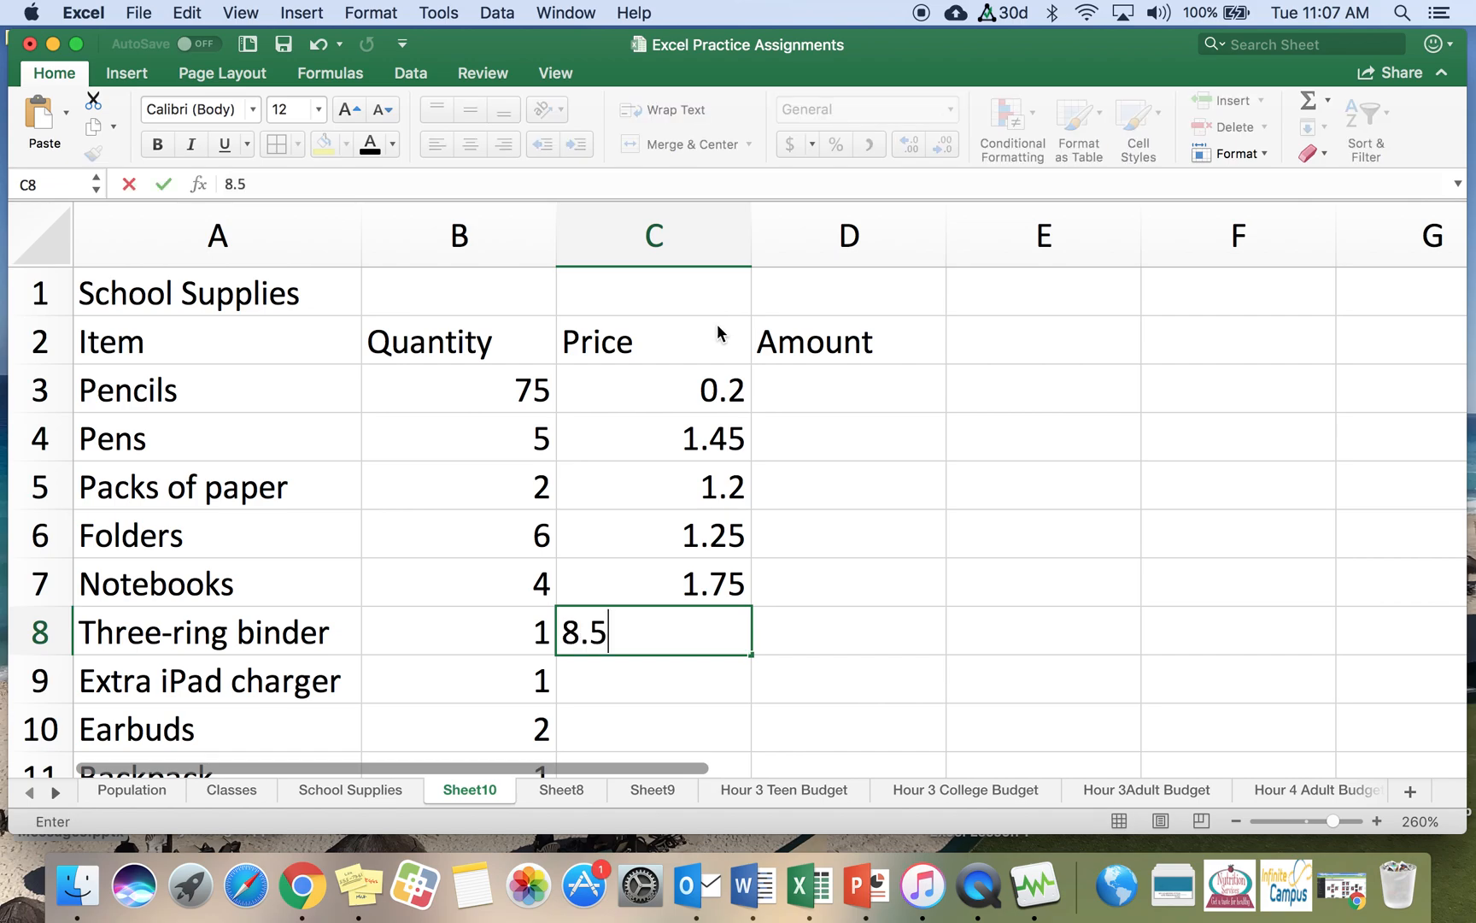
{"action": "key", "text": "Return"}
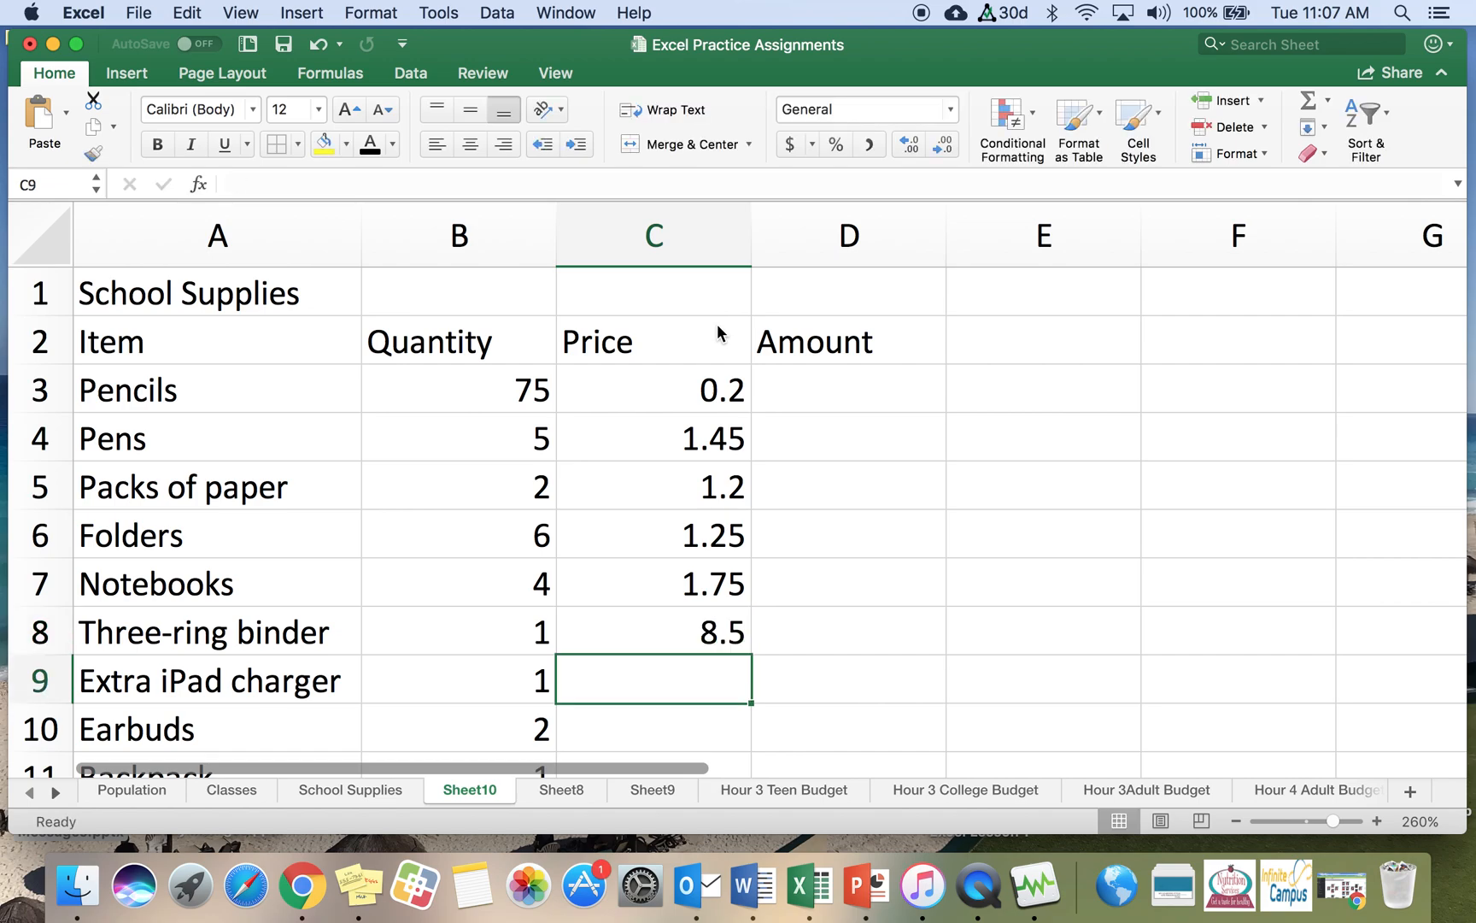
Enter the prices 30, 15, 40 and 12 in cells C9 to C12, from Extra iPad charger to Lunch Bag
{"action": "type", "text": "30"}
{"action": "key", "text": "Return"}
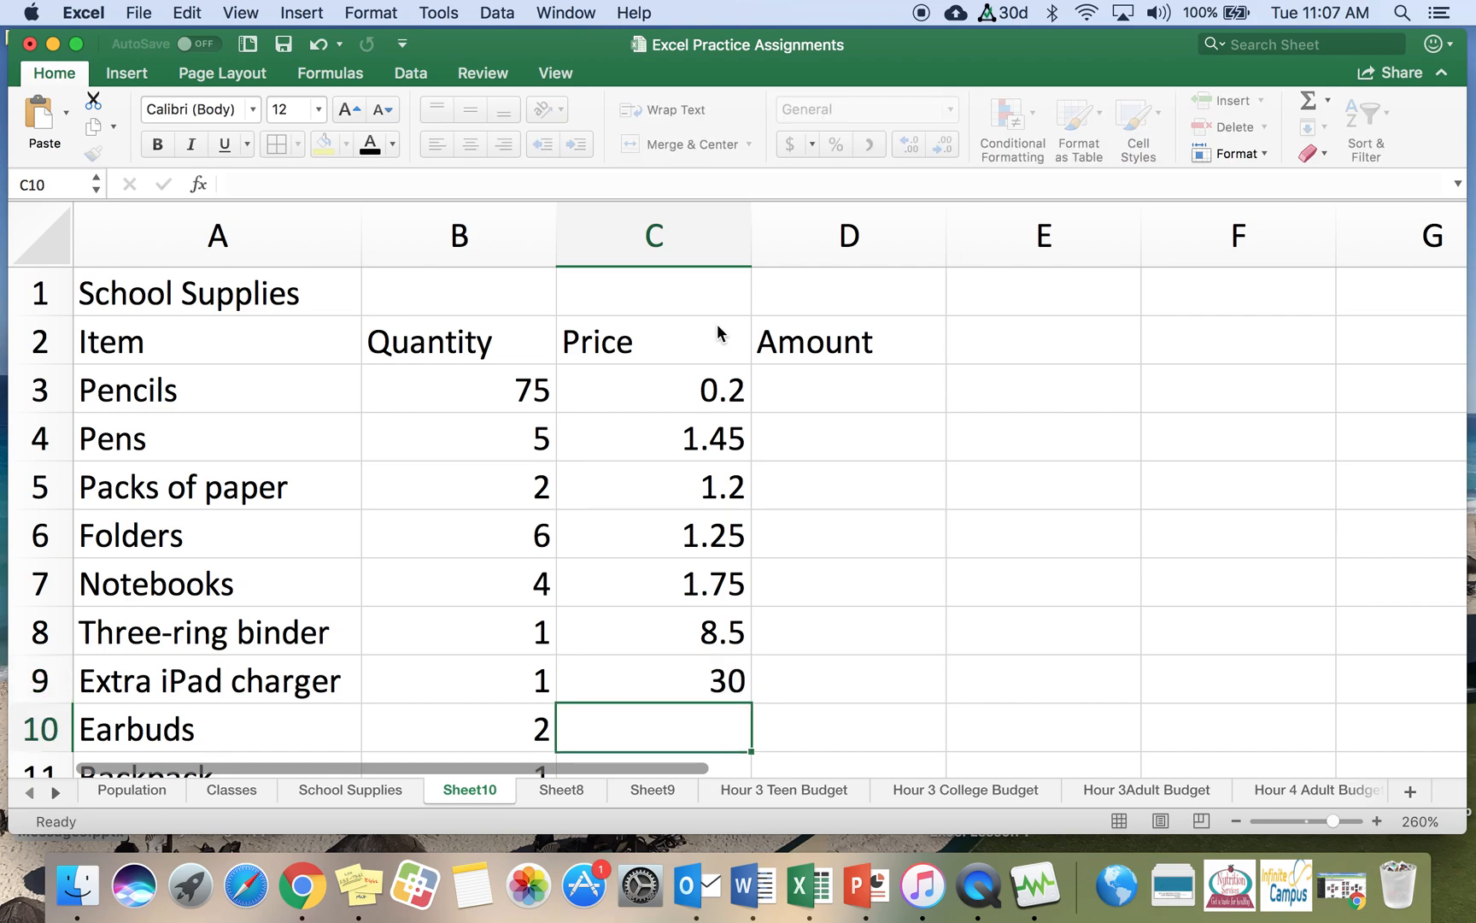
{"action": "type", "text": "15"}
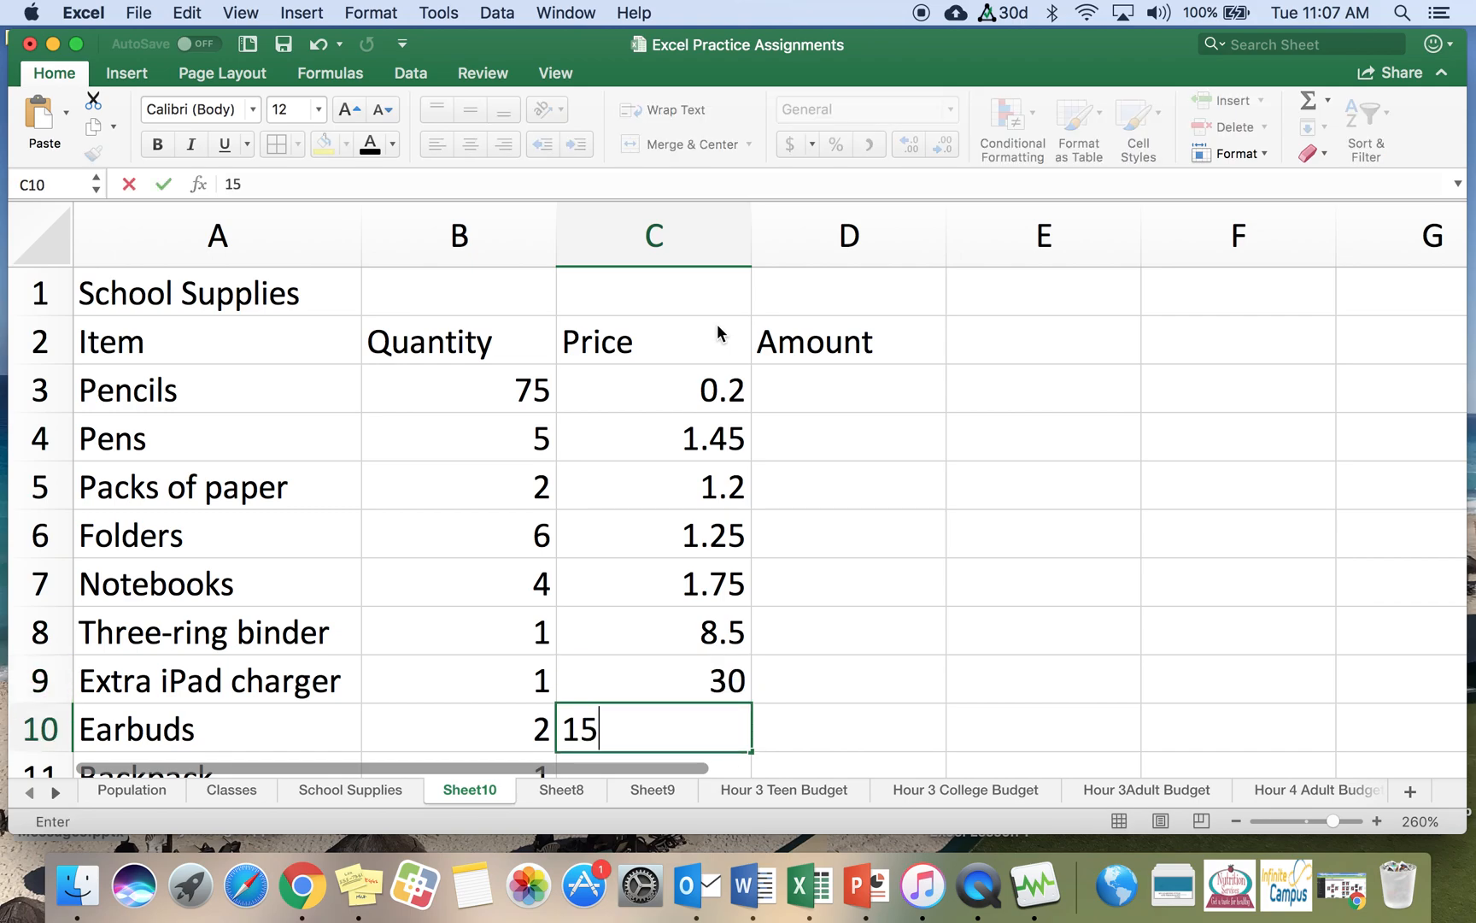
{"action": "key", "text": "Return"}
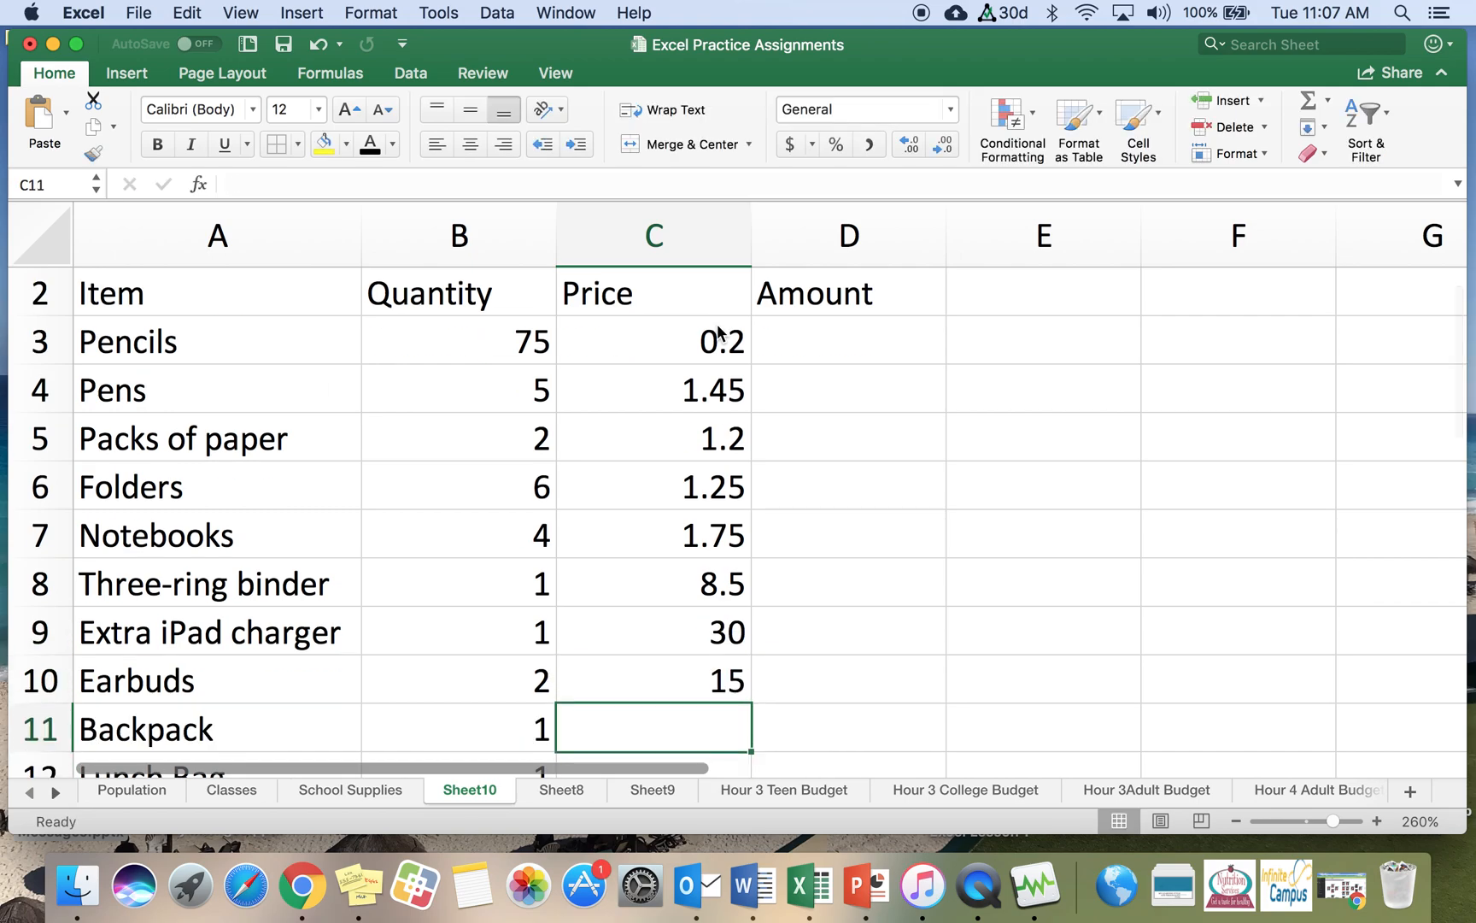
{"action": "type", "text": "40"}
{"action": "key", "text": "Return"}
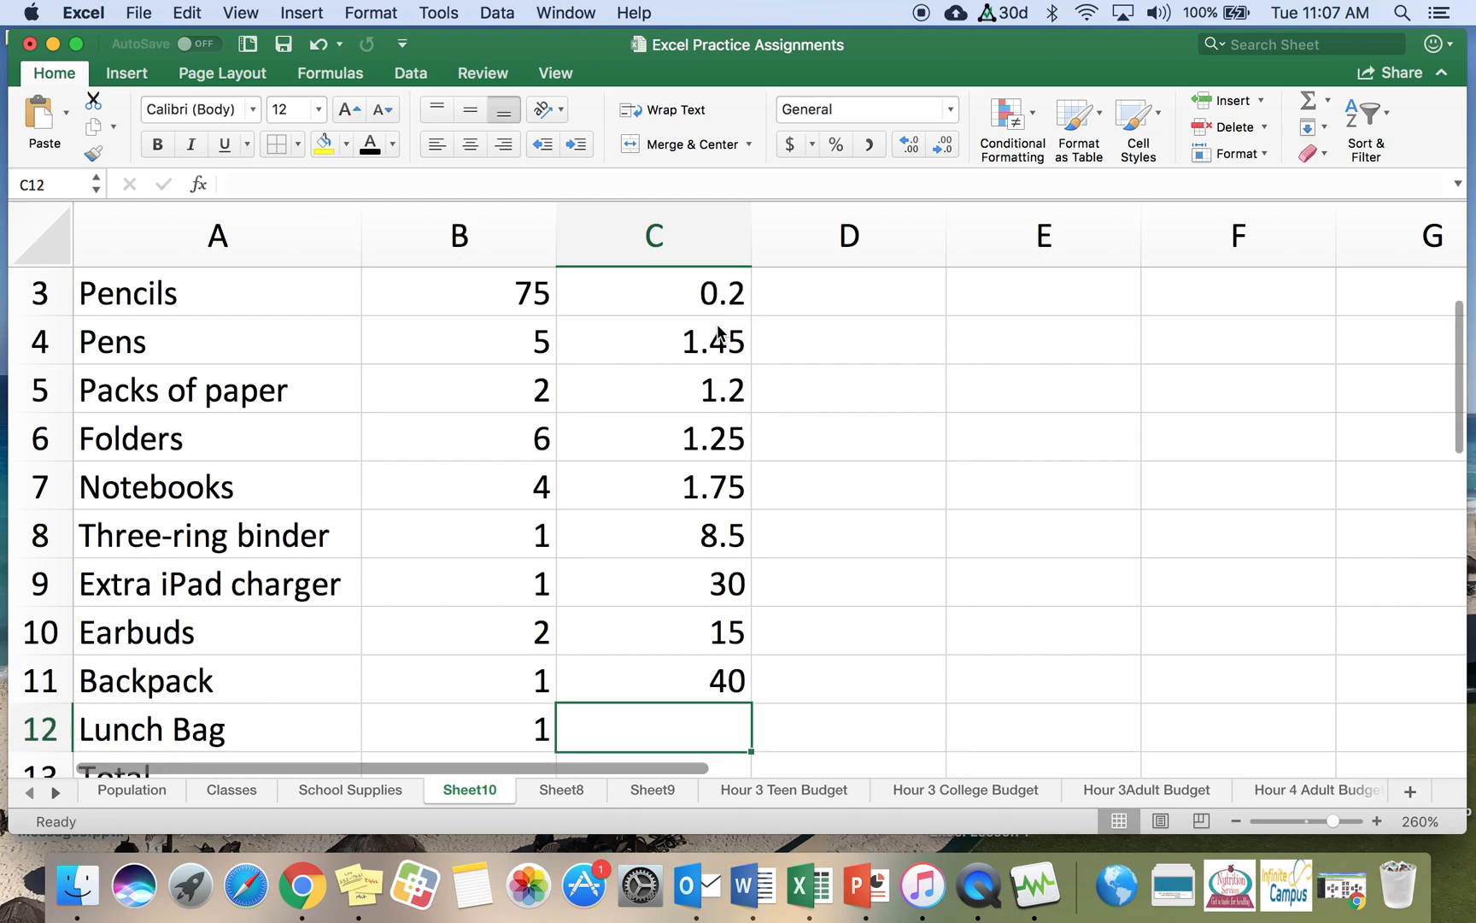
{"action": "type", "text": "12"}
{"action": "key", "text": "Return"}
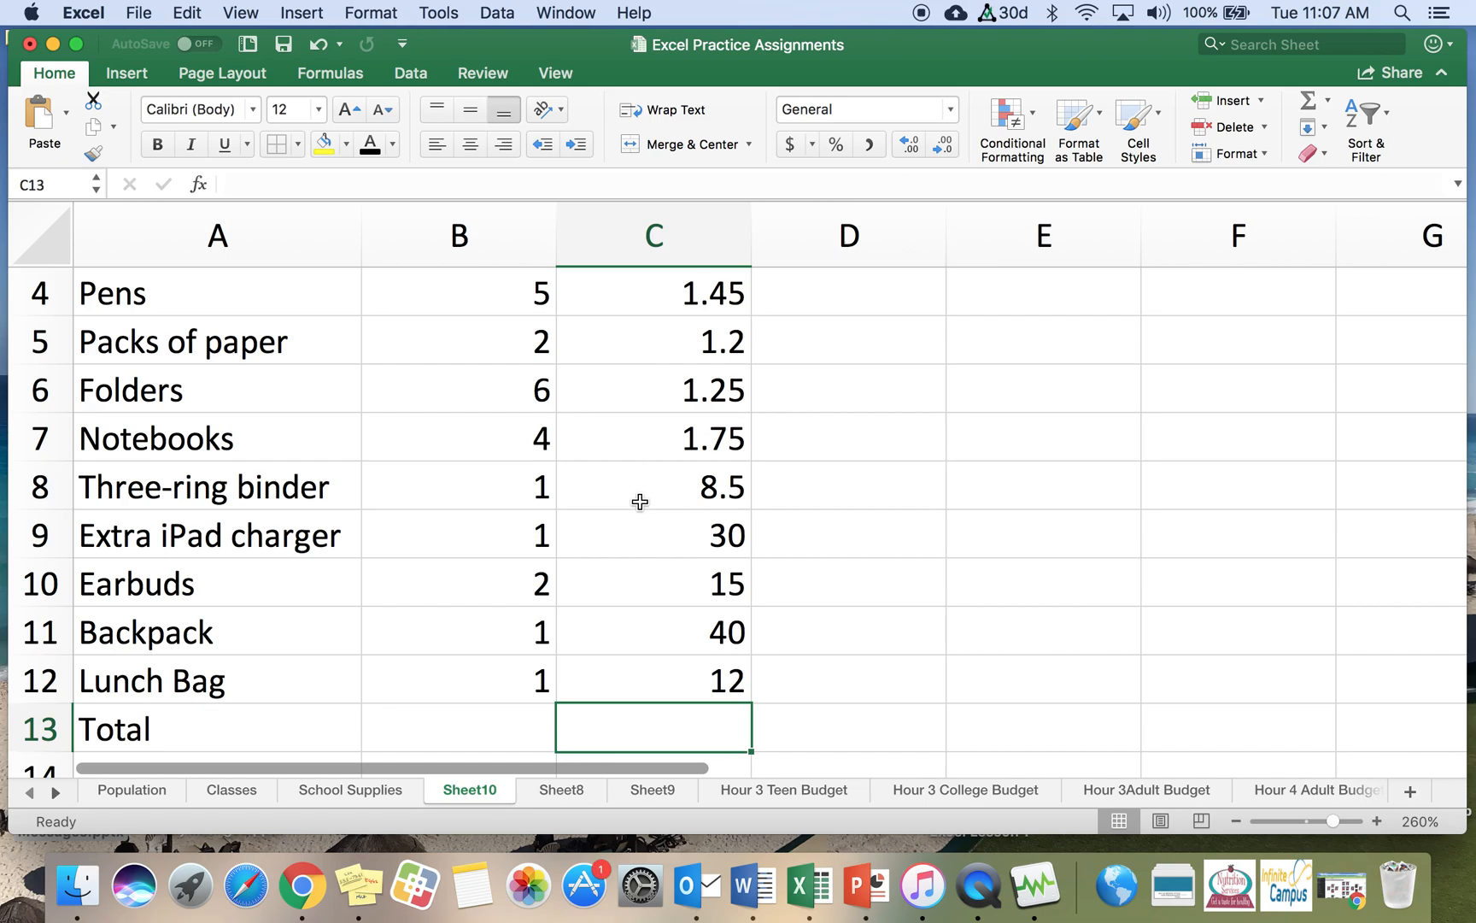
Format the prices in cells C3 to C12 as Currency with 2 decimal places and the $ symbol
{"action": "scroll", "coordinate": [640, 516], "scroll_direction": "up", "scroll_amount": 3}
{"action": "scroll", "coordinate": [640, 516], "scroll_direction": "down", "scroll_amount": 3}
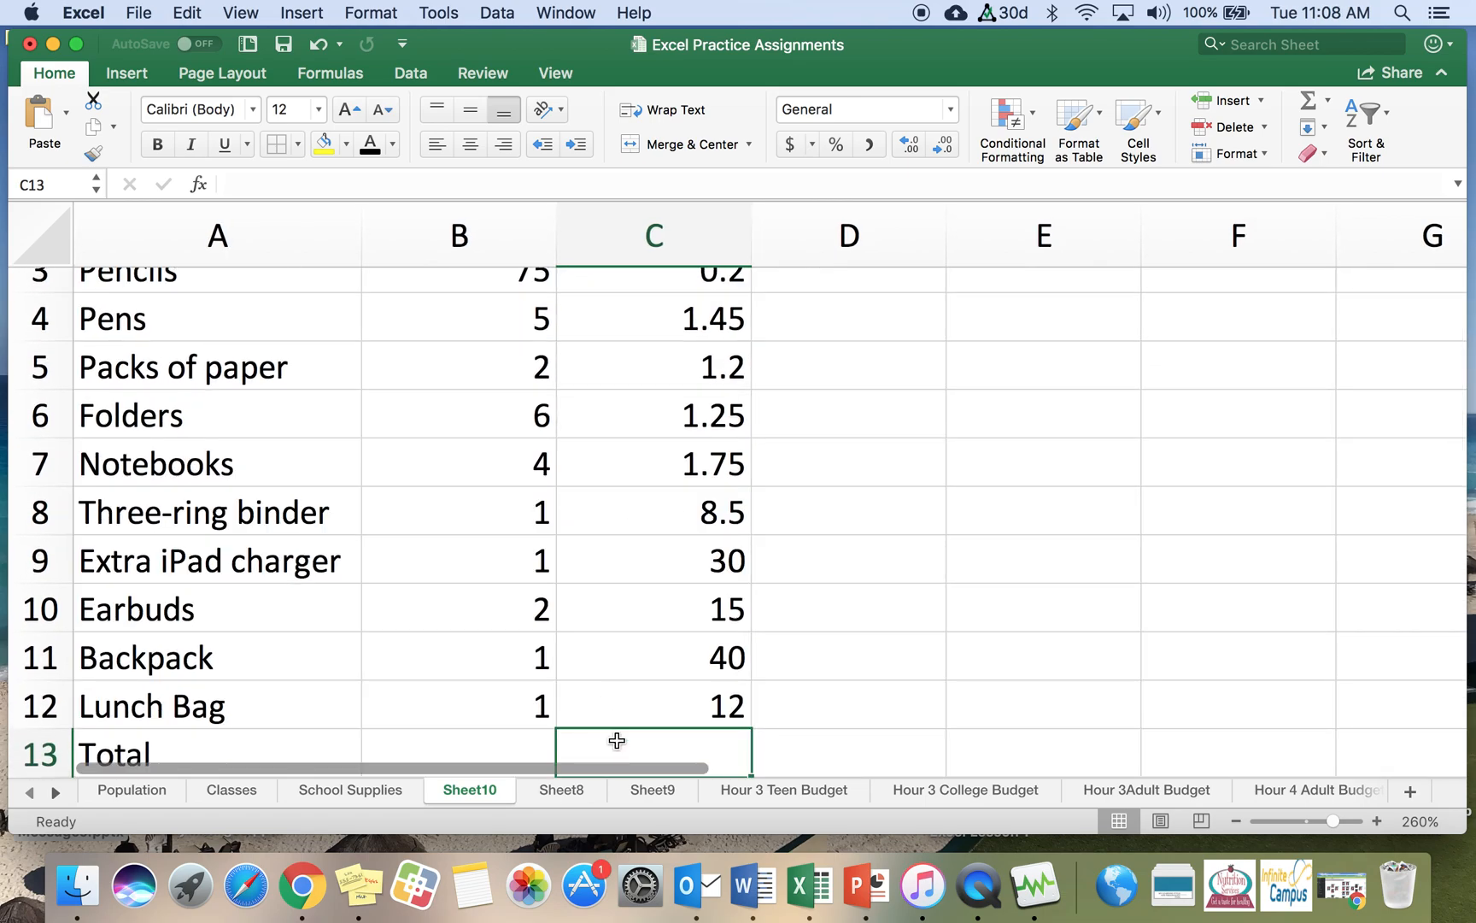
{"action": "scroll", "coordinate": [623, 613], "scroll_direction": "up", "scroll_amount": 3}
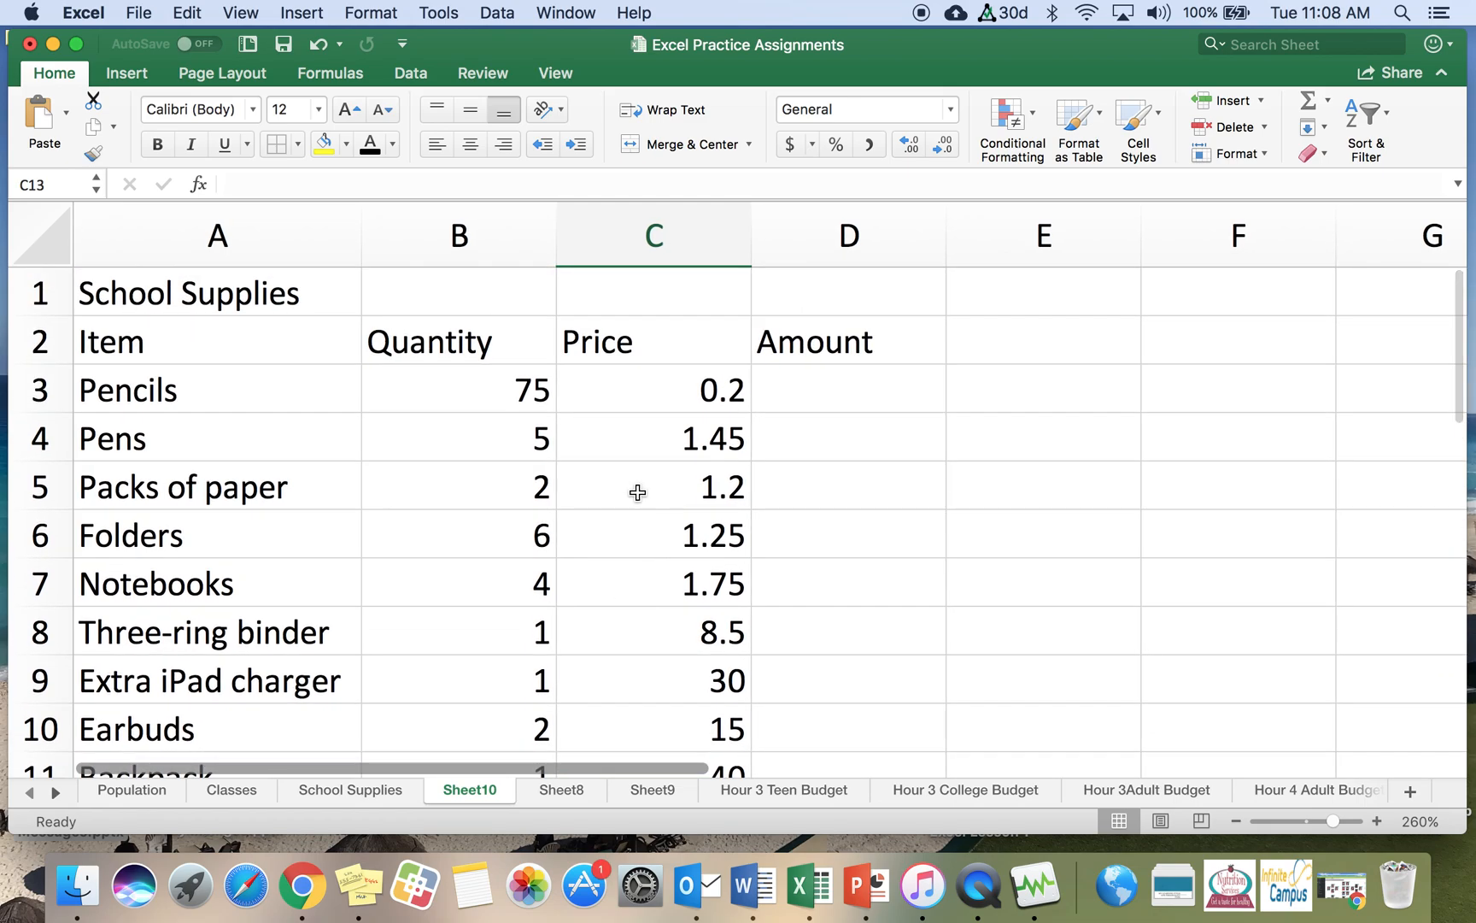
{"action": "left_click", "coordinate": [619, 333]}
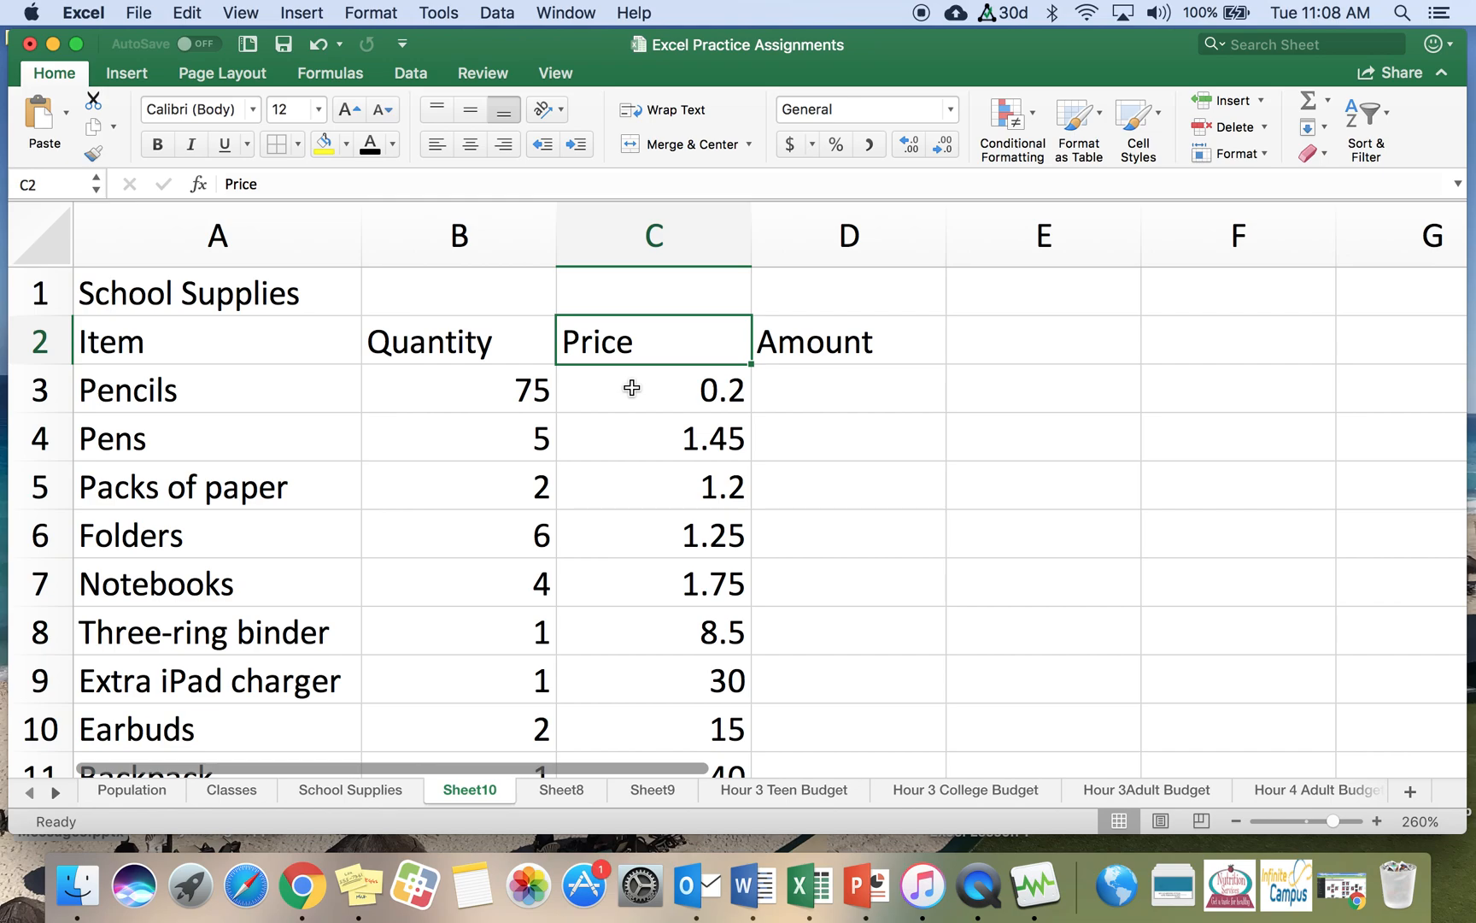
{"action": "left_click", "coordinate": [631, 388]}
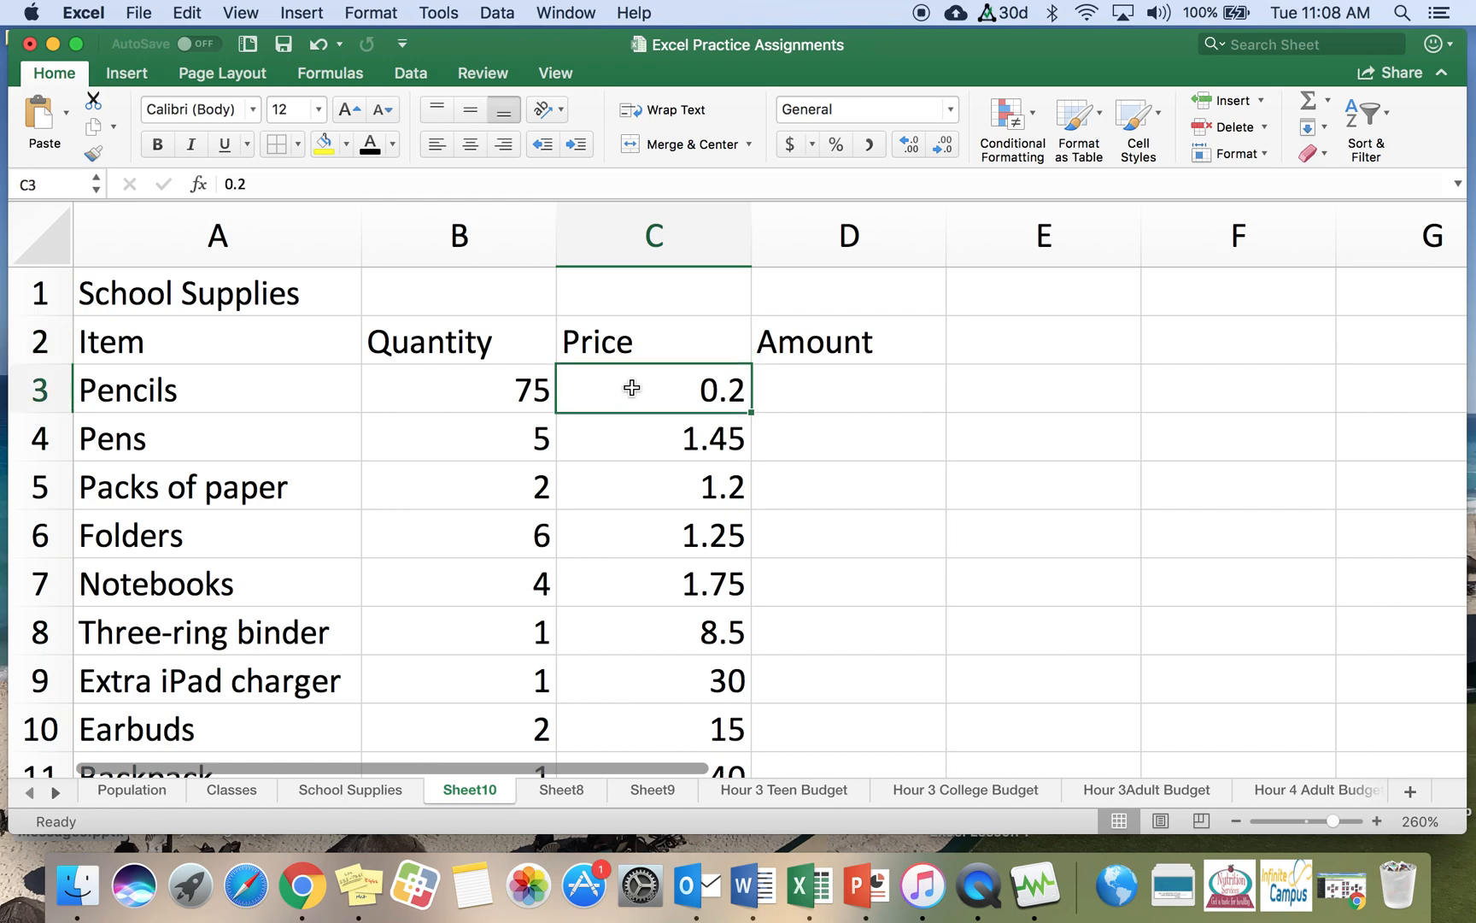
{"action": "left_click_drag", "start_coordinate": [631, 388], "coordinate": [654, 636]}
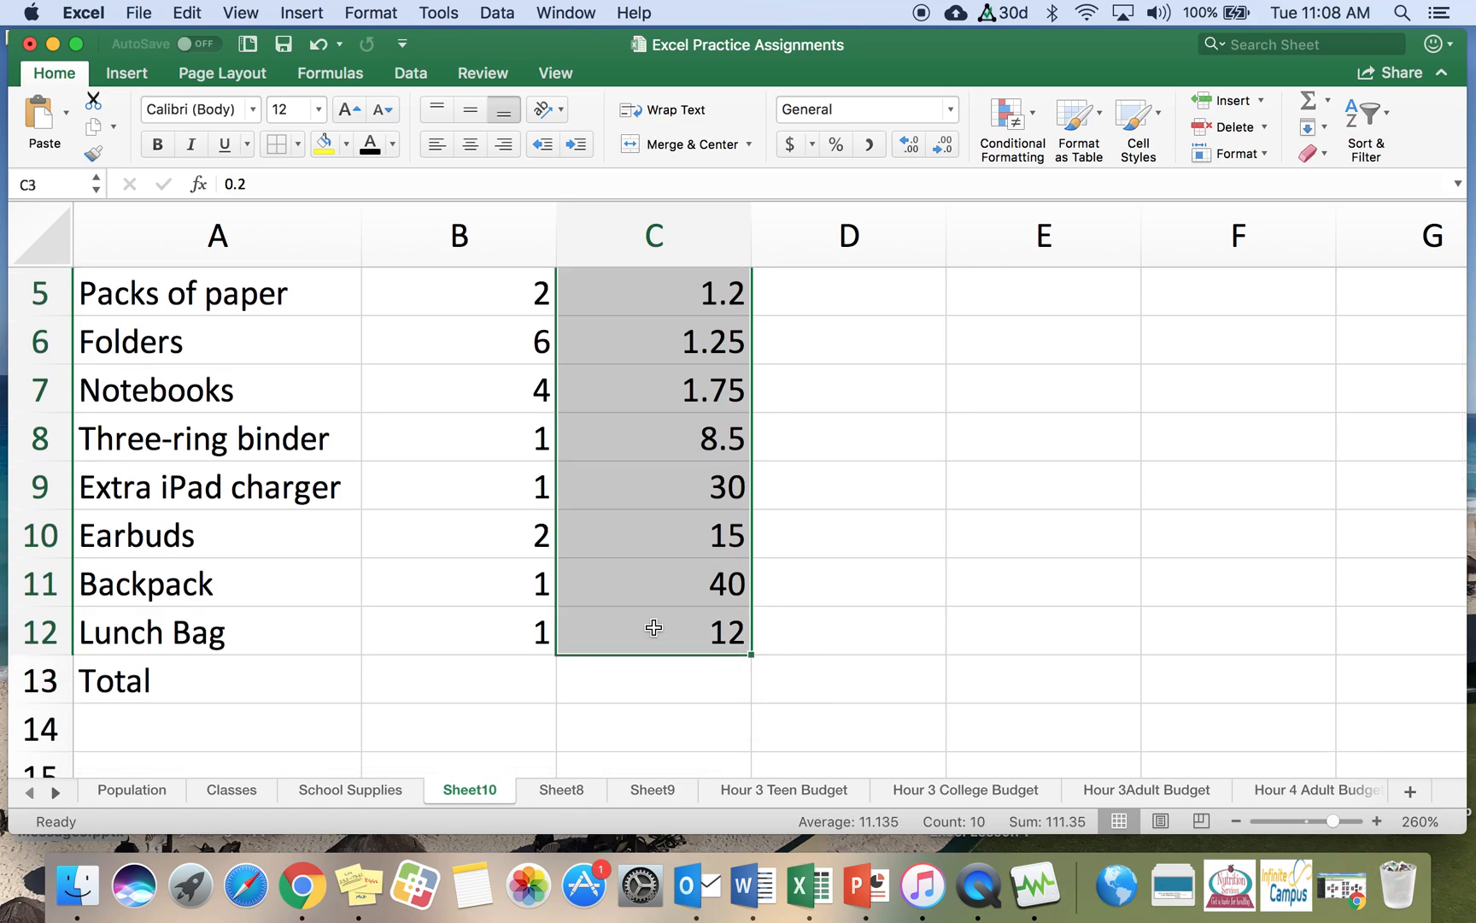
{"action": "right_click", "coordinate": [641, 441]}
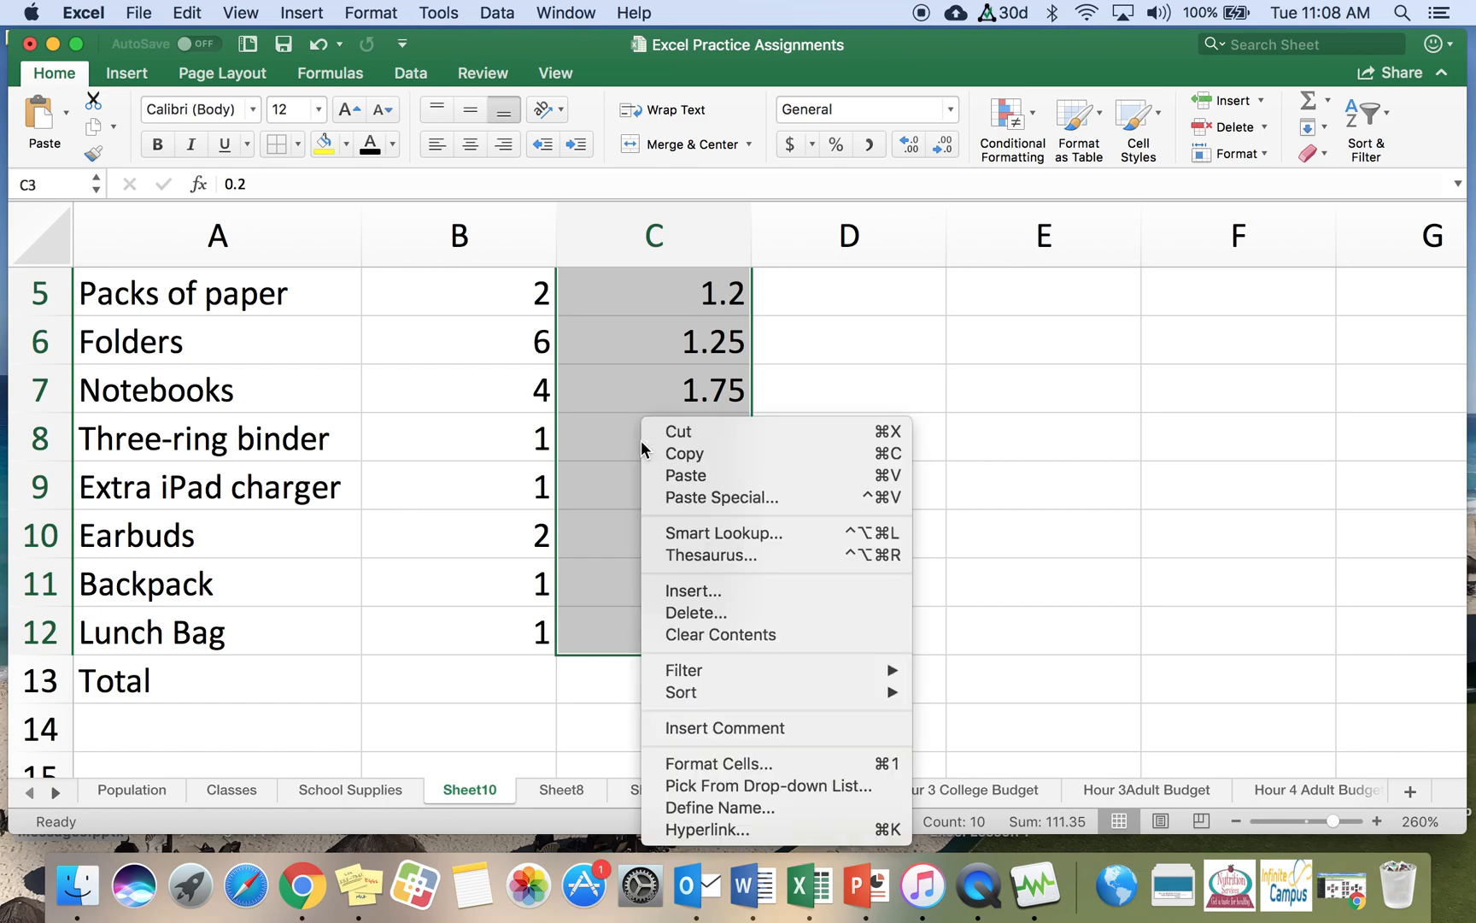
{"action": "left_click", "coordinate": [719, 765]}
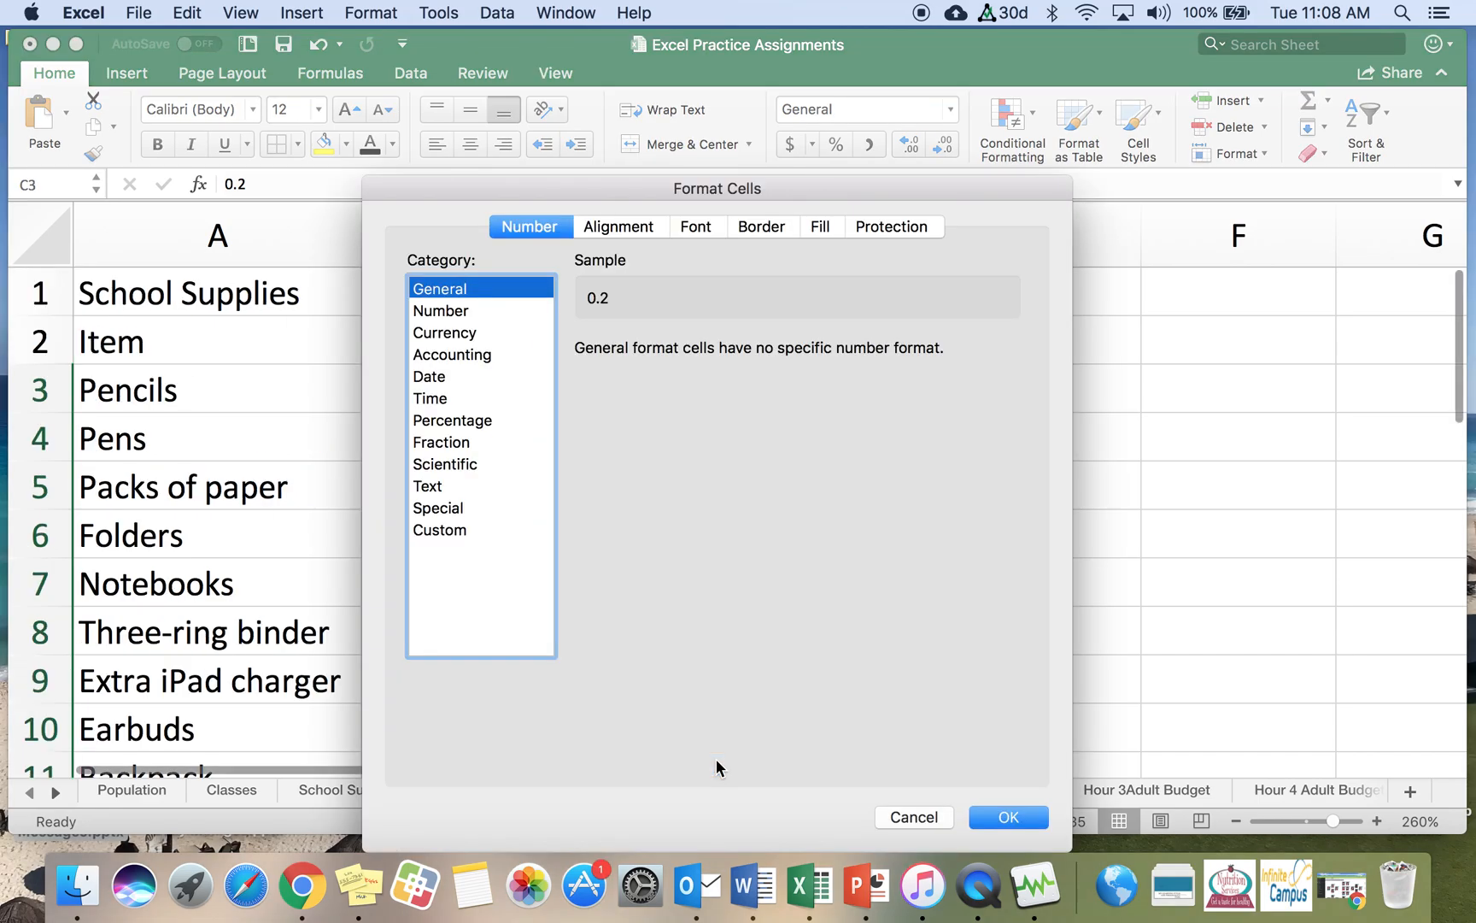
{"action": "left_click", "coordinate": [443, 338]}
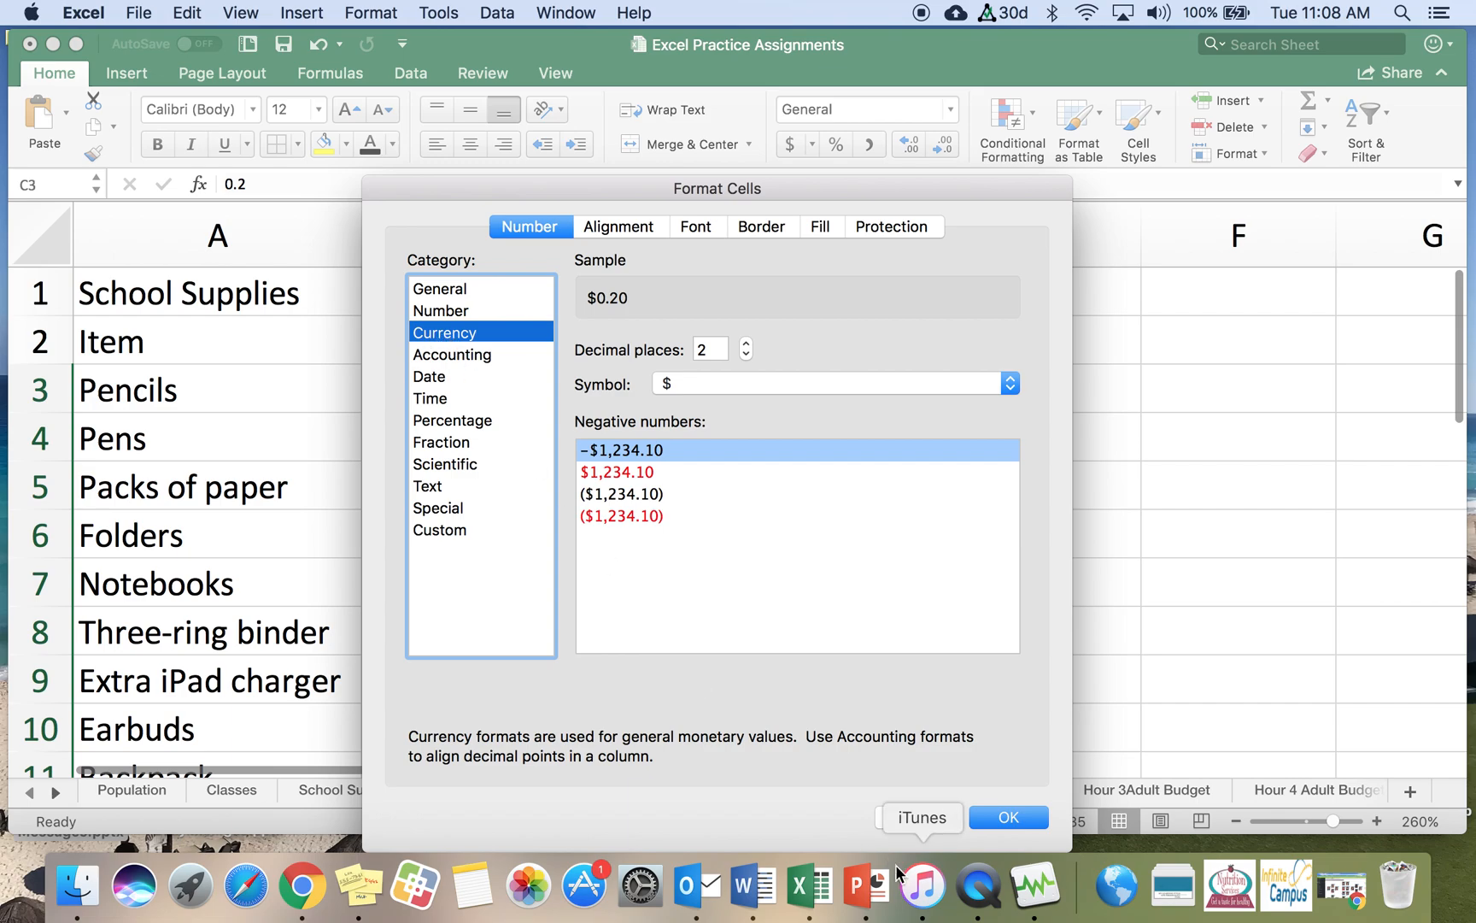
{"action": "left_click", "coordinate": [1007, 817]}
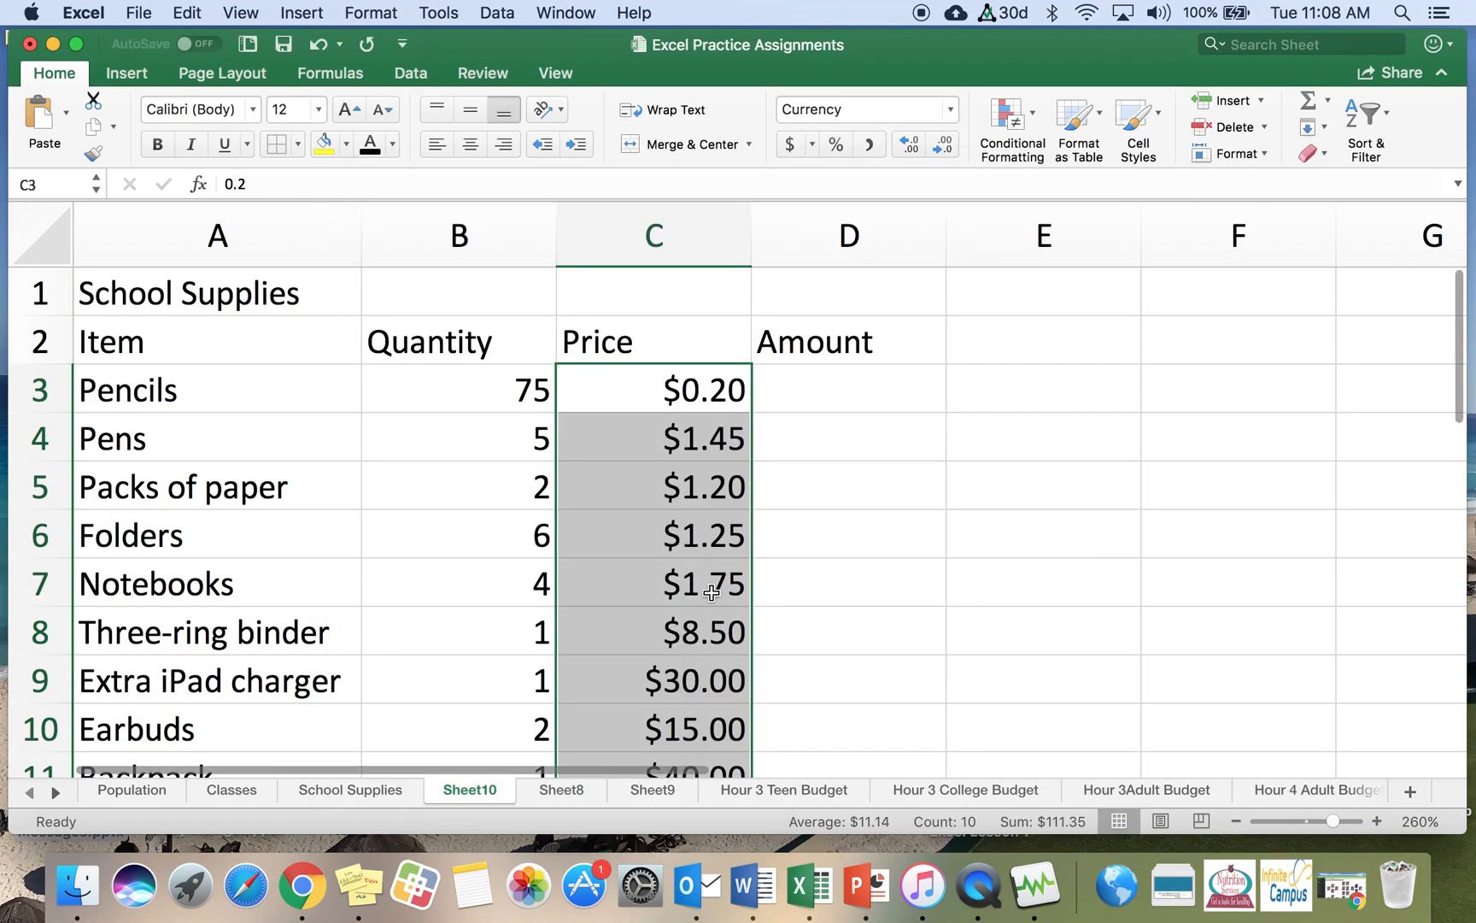
{"action": "left_click", "coordinate": [607, 388]}
{"action": "scroll", "coordinate": [629, 389], "scroll_direction": "down", "scroll_amount": 5}
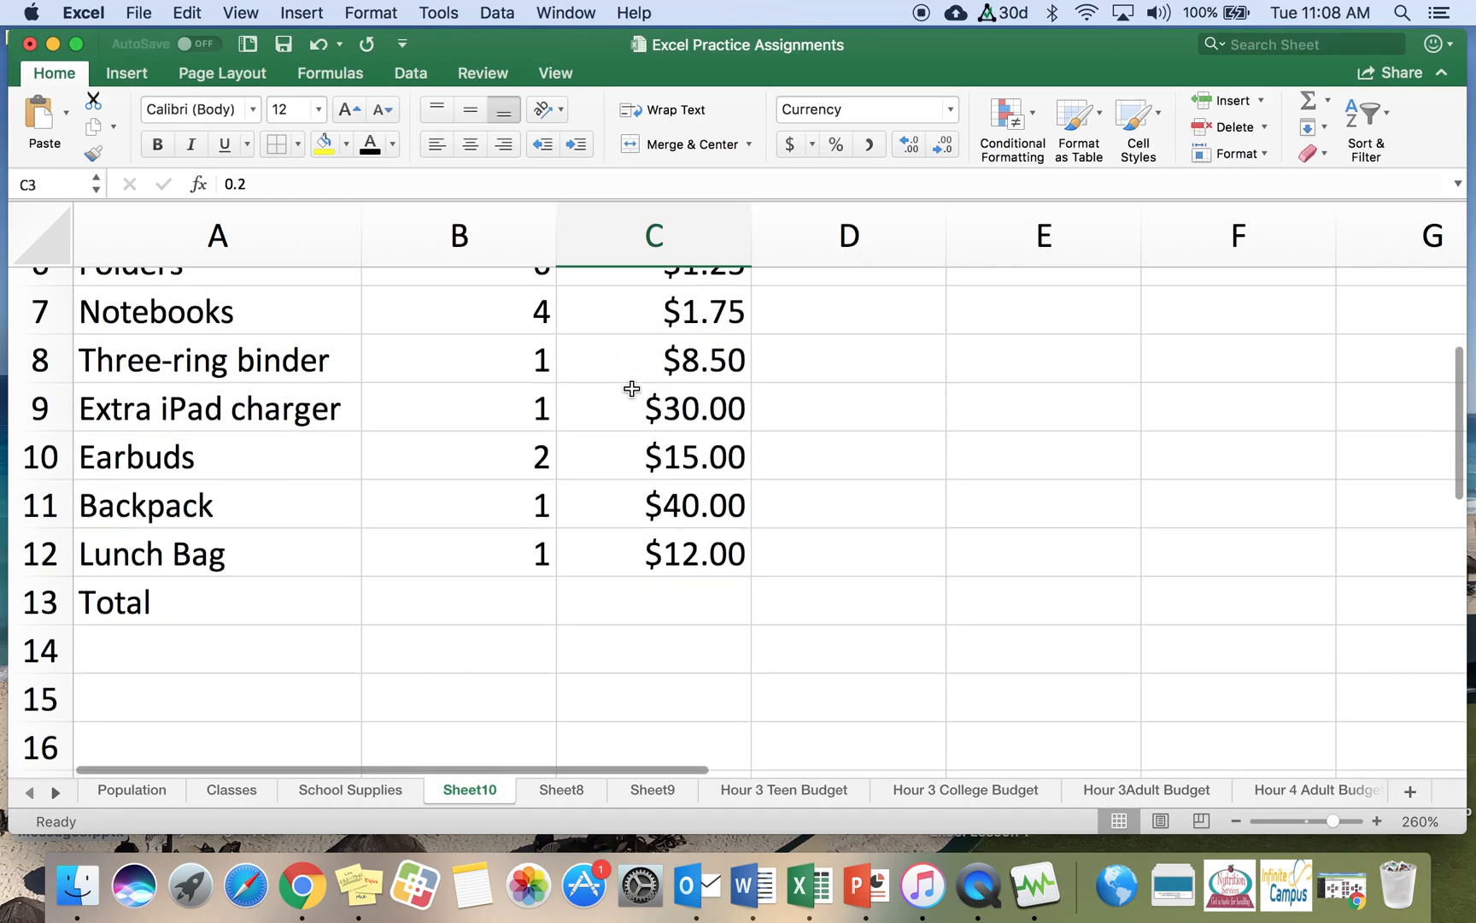
{"action": "scroll", "coordinate": [630, 388], "scroll_direction": "up", "scroll_amount": 5}
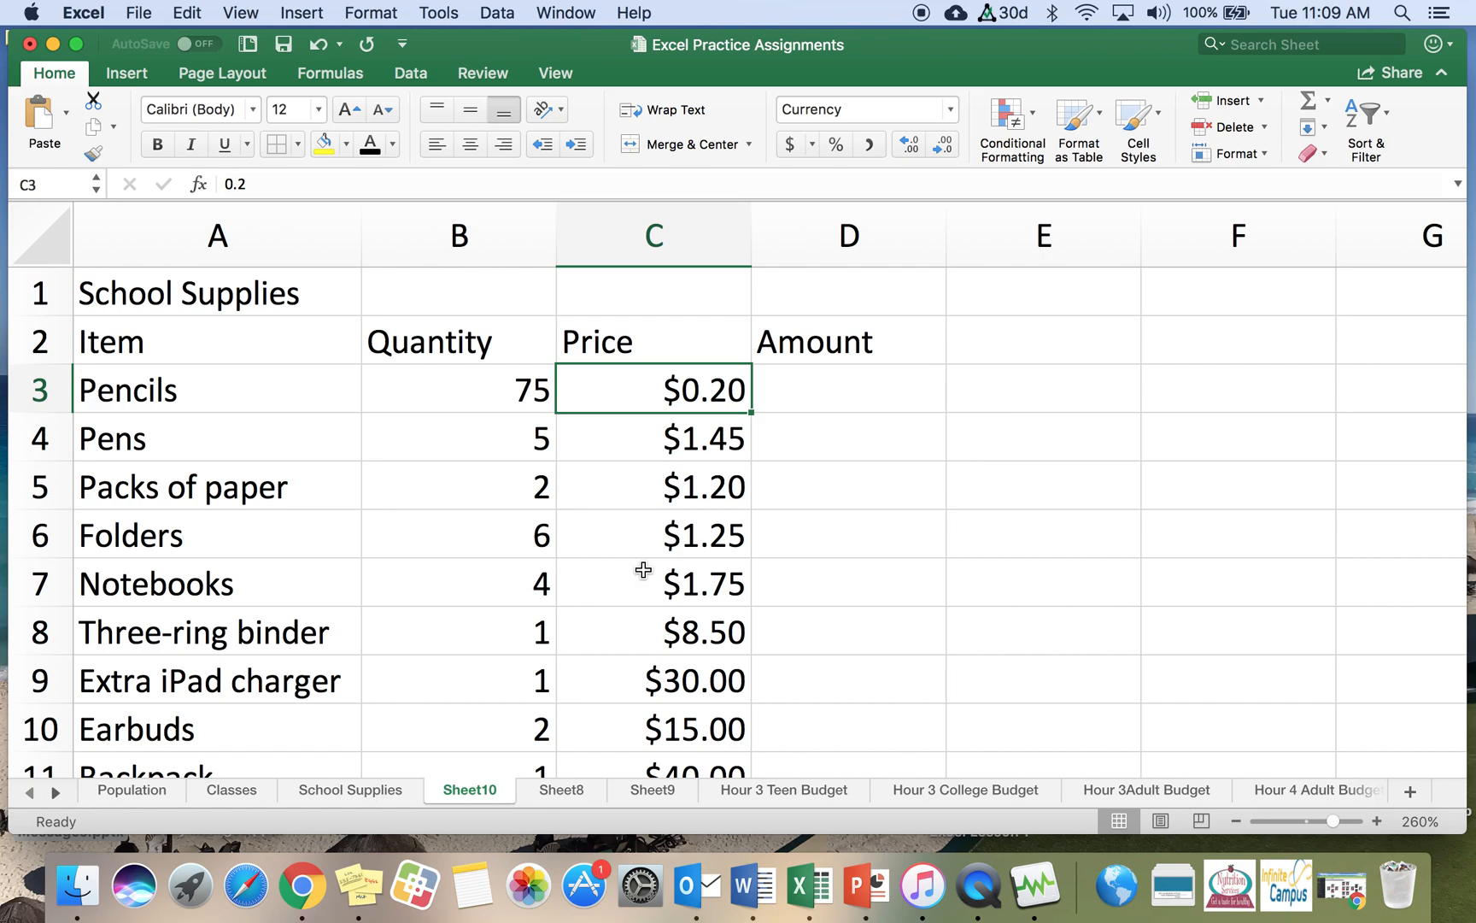
Enter the formula =B3*C3 in cell D3 to multiply the Pencils quantity by its price
{"action": "left_click", "coordinate": [840, 395]}
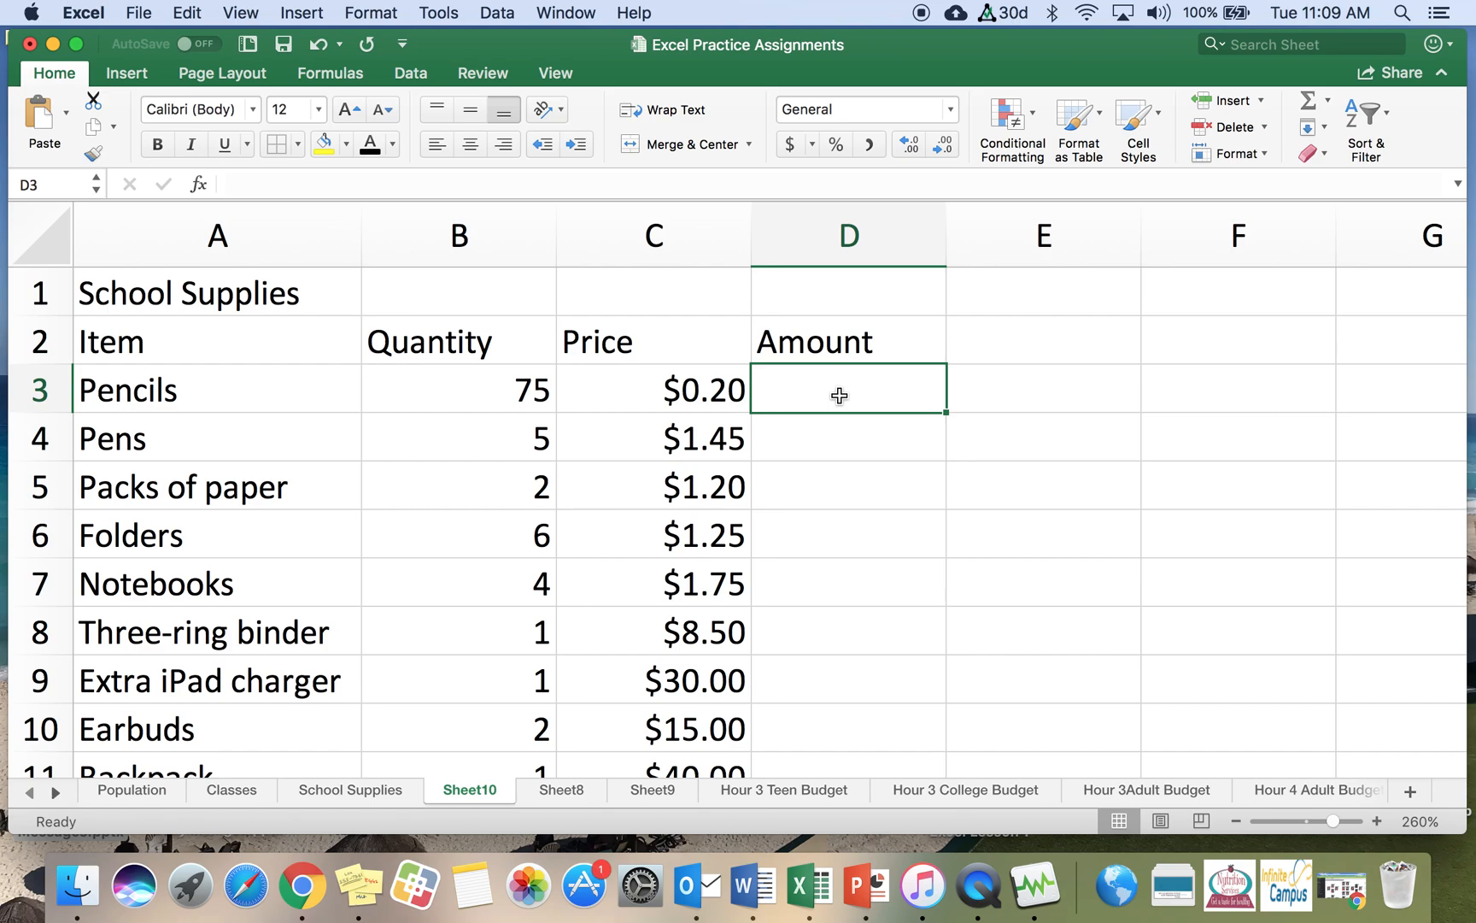
{"action": "left_click", "coordinate": [479, 397]}
{"action": "left_click", "coordinate": [297, 376]}
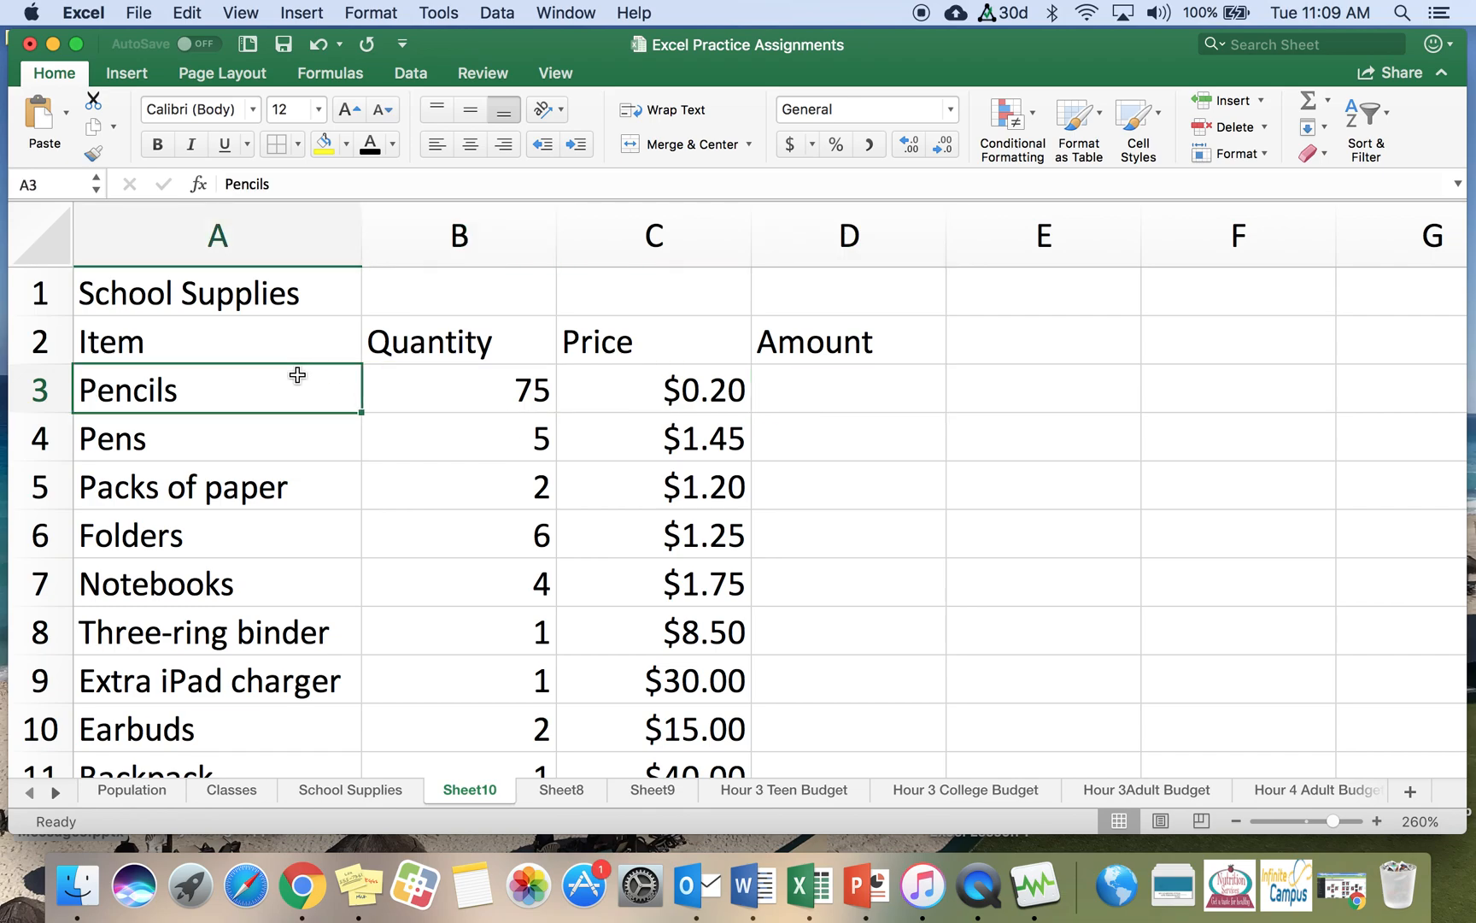
{"action": "left_click", "coordinate": [515, 395]}
{"action": "left_click", "coordinate": [650, 402]}
{"action": "left_click", "coordinate": [869, 388]}
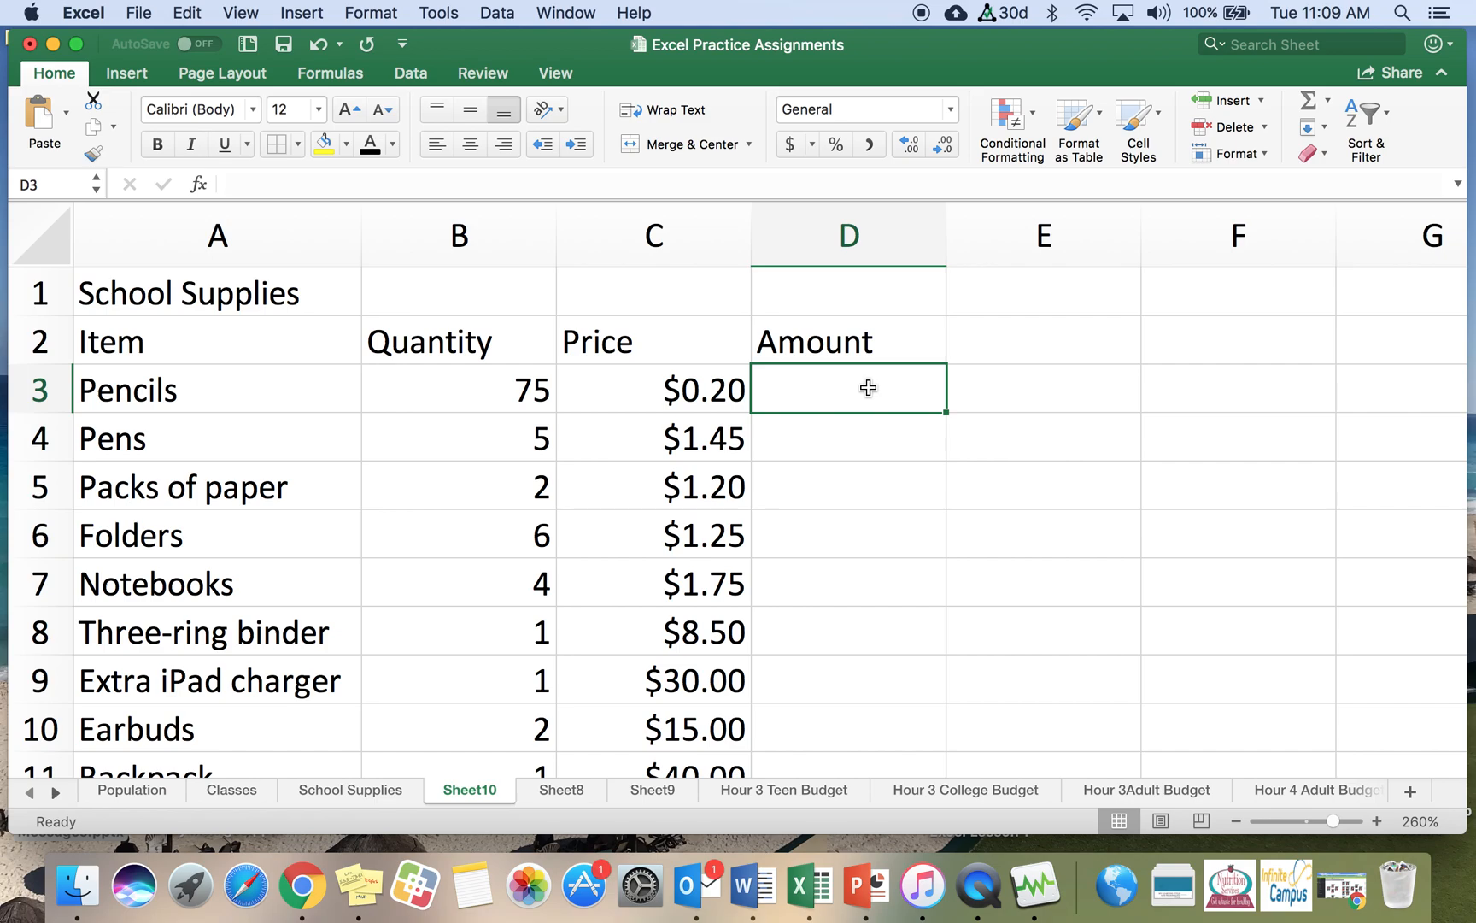
{"action": "type", "text": "="}
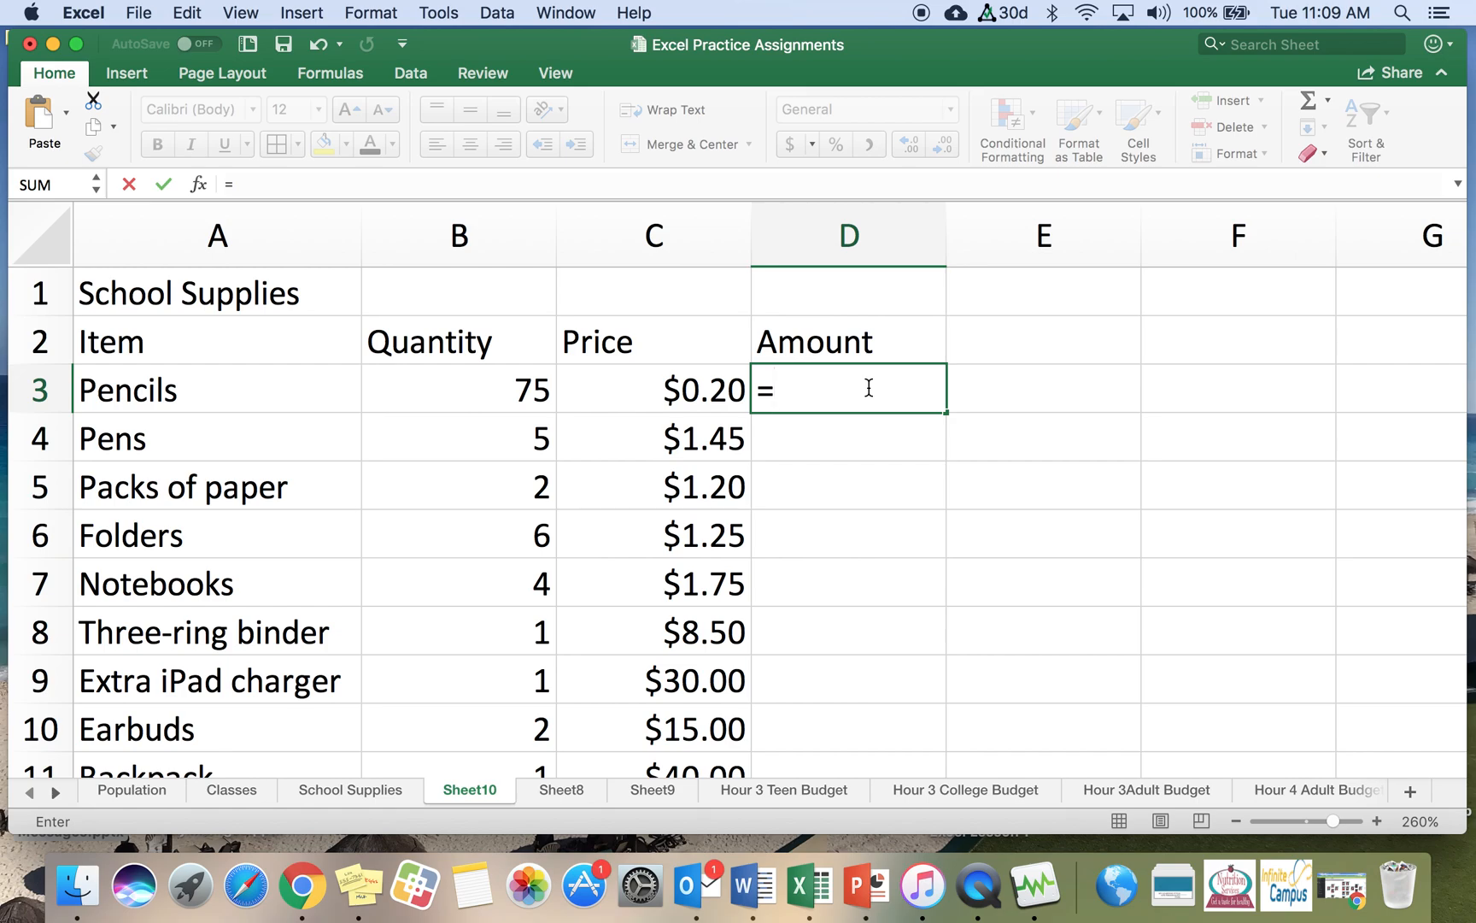
{"action": "left_click", "coordinate": [465, 390]}
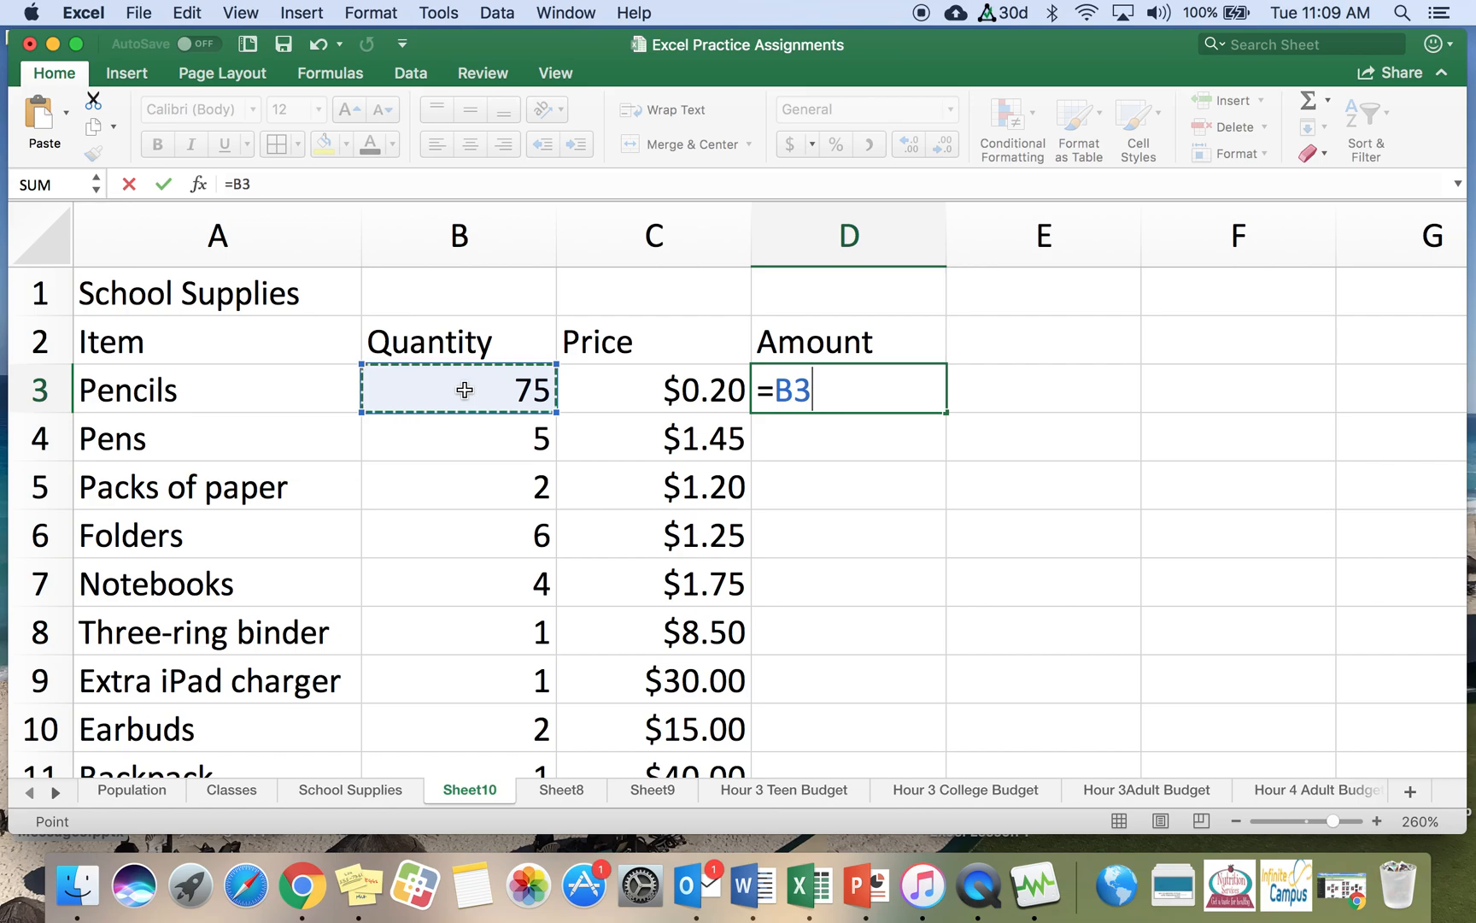
{"action": "type", "text": "*"}
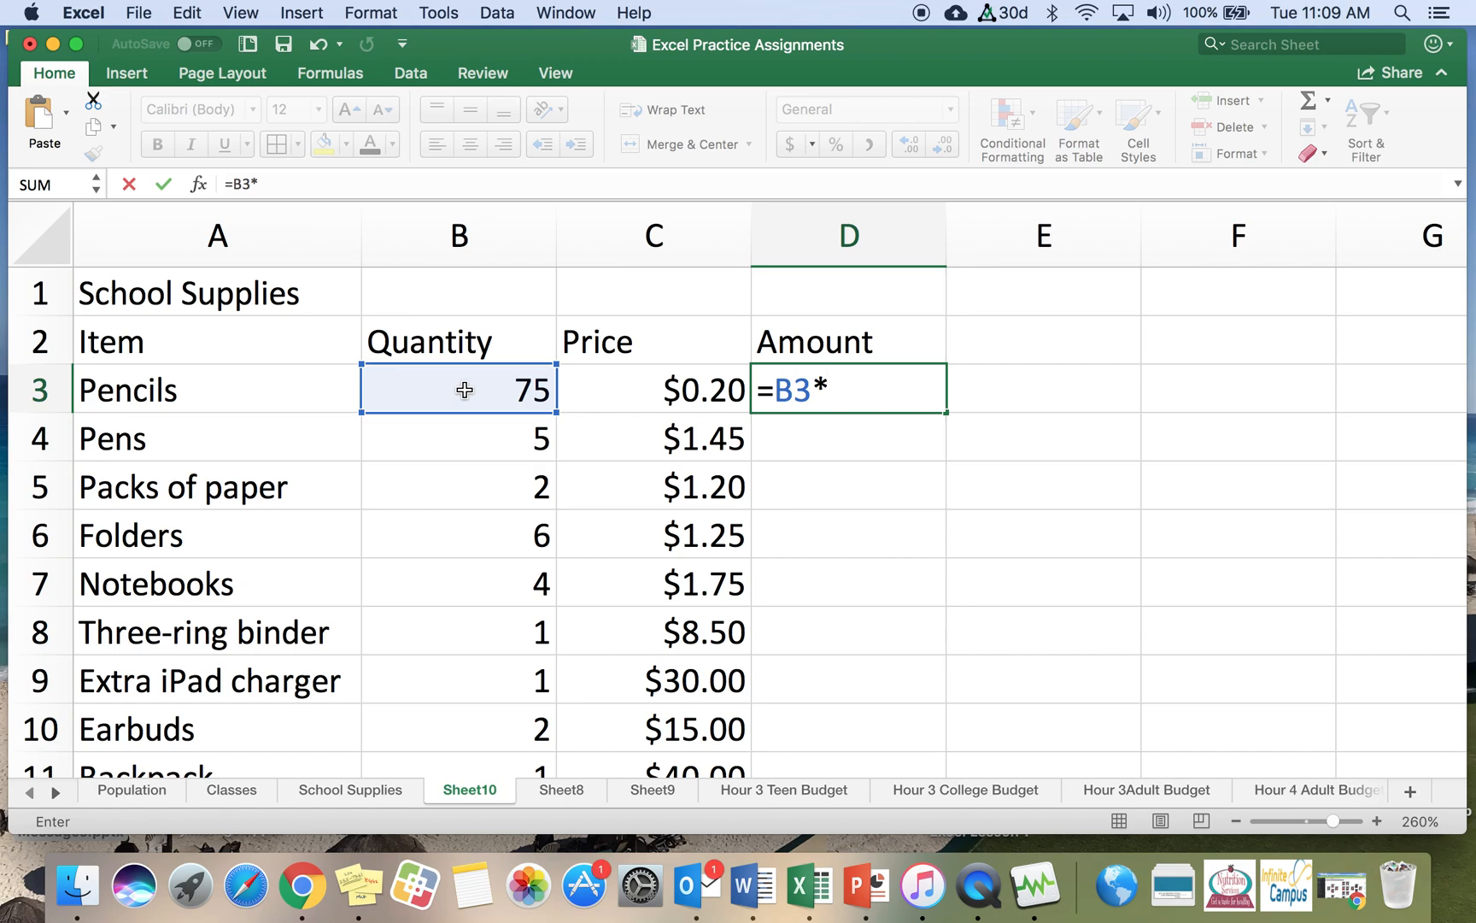
{"action": "left_click", "coordinate": [655, 386]}
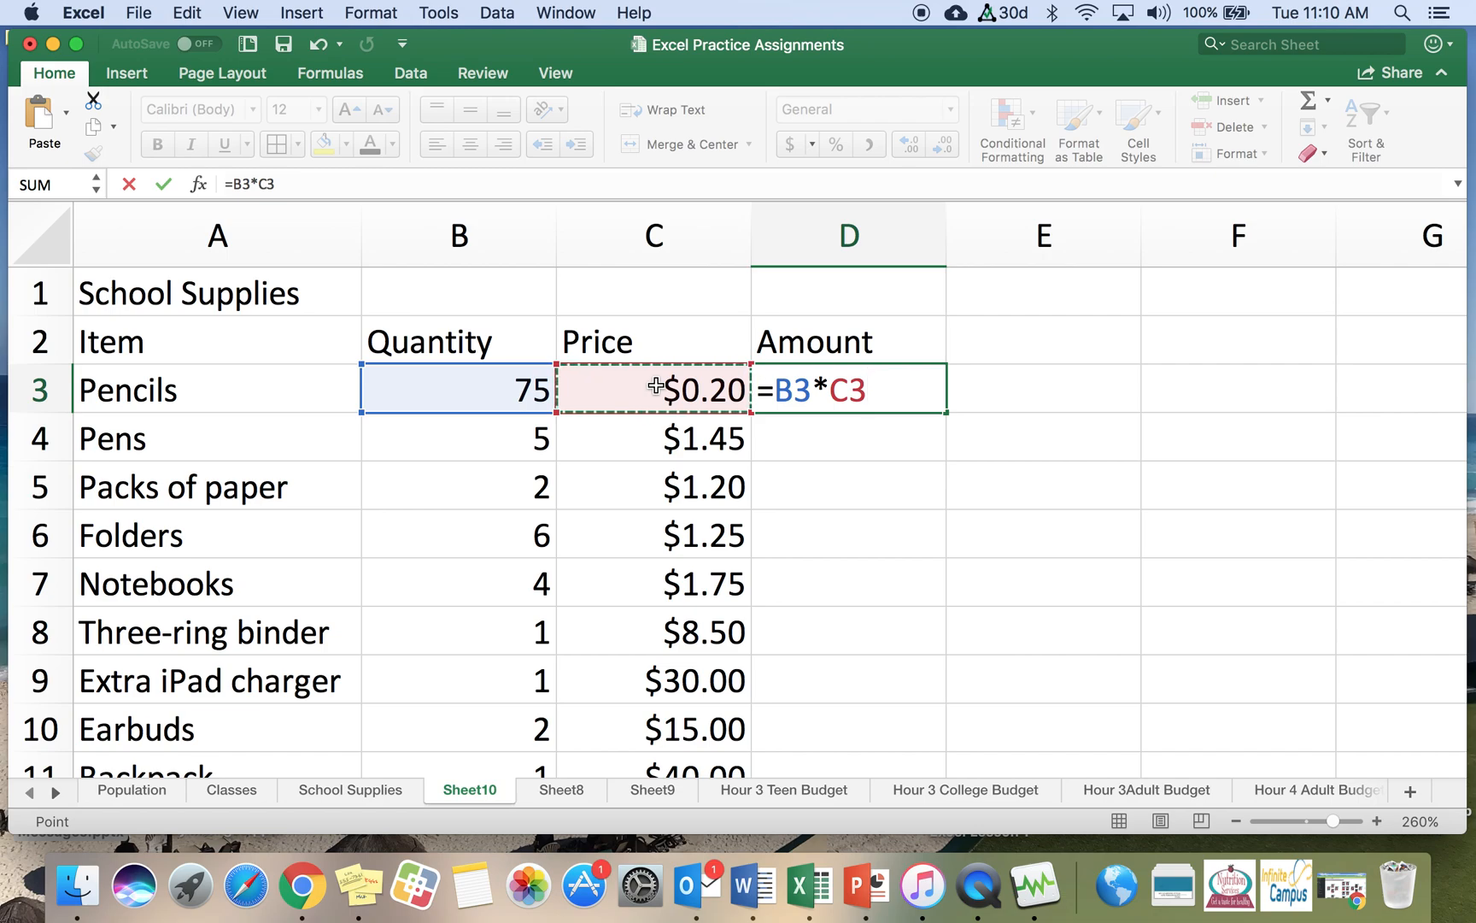
{"action": "key", "text": "Return"}
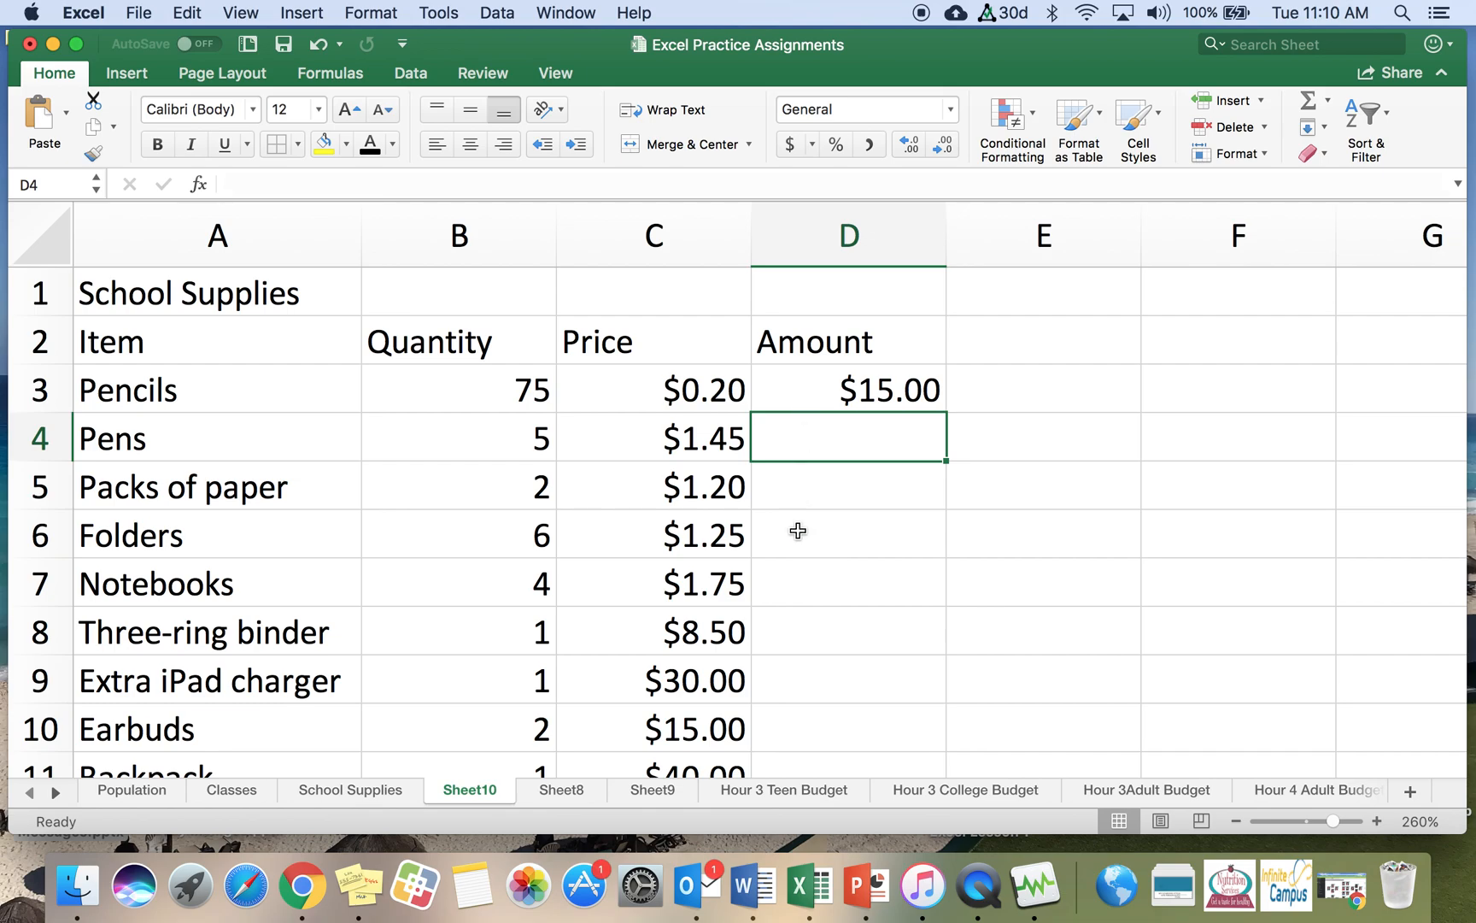
Fill the amount formula from D3 down to D12, through the Lunch Bag row
{"action": "left_click", "coordinate": [845, 393]}
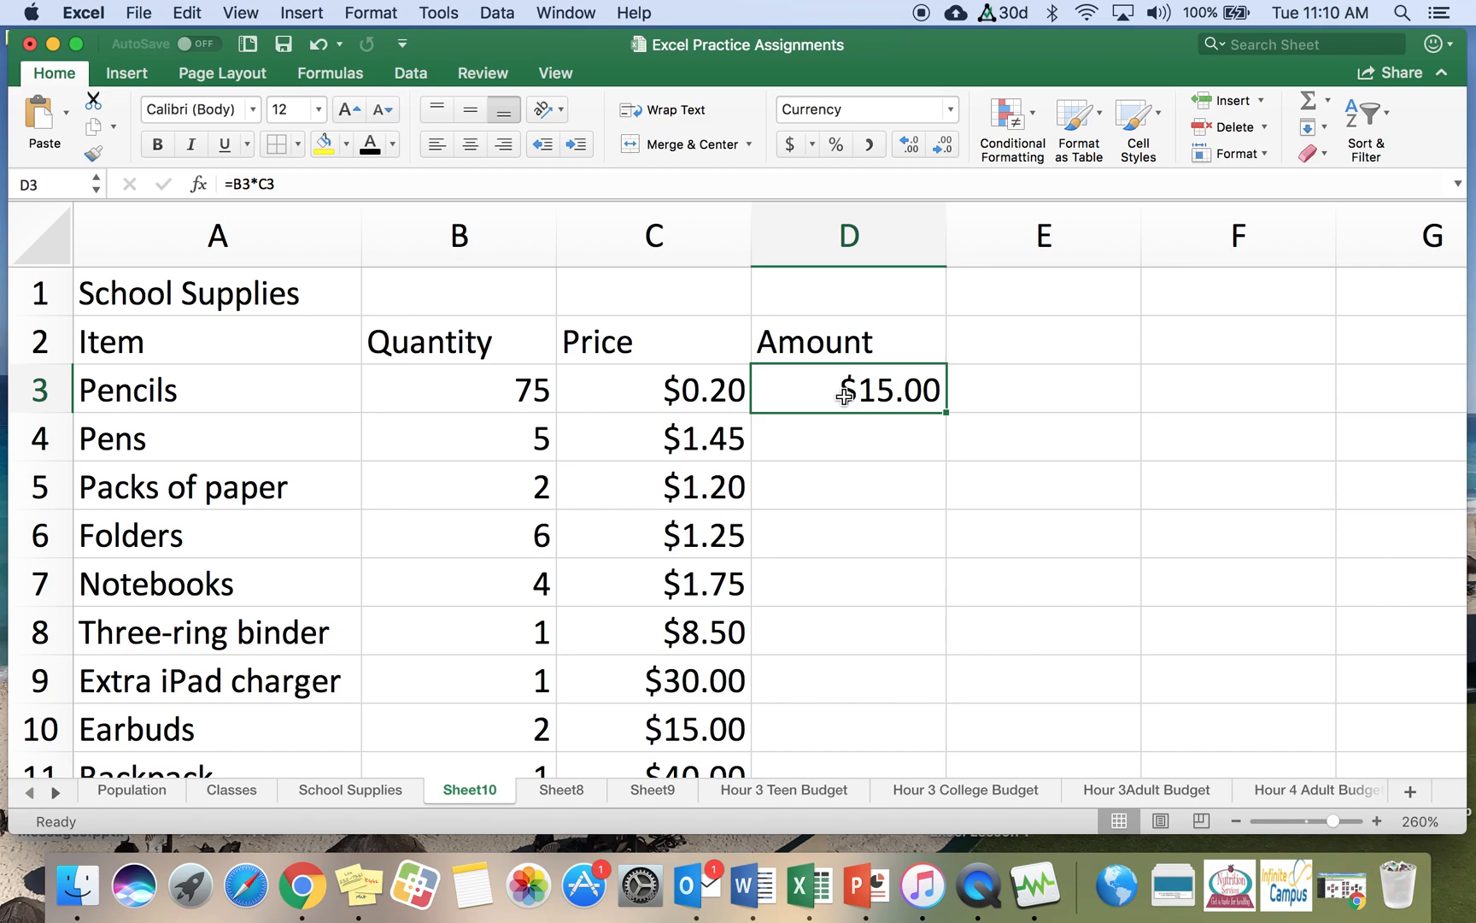
{"action": "scroll", "coordinate": [844, 395], "scroll_direction": "down", "scroll_amount": 1}
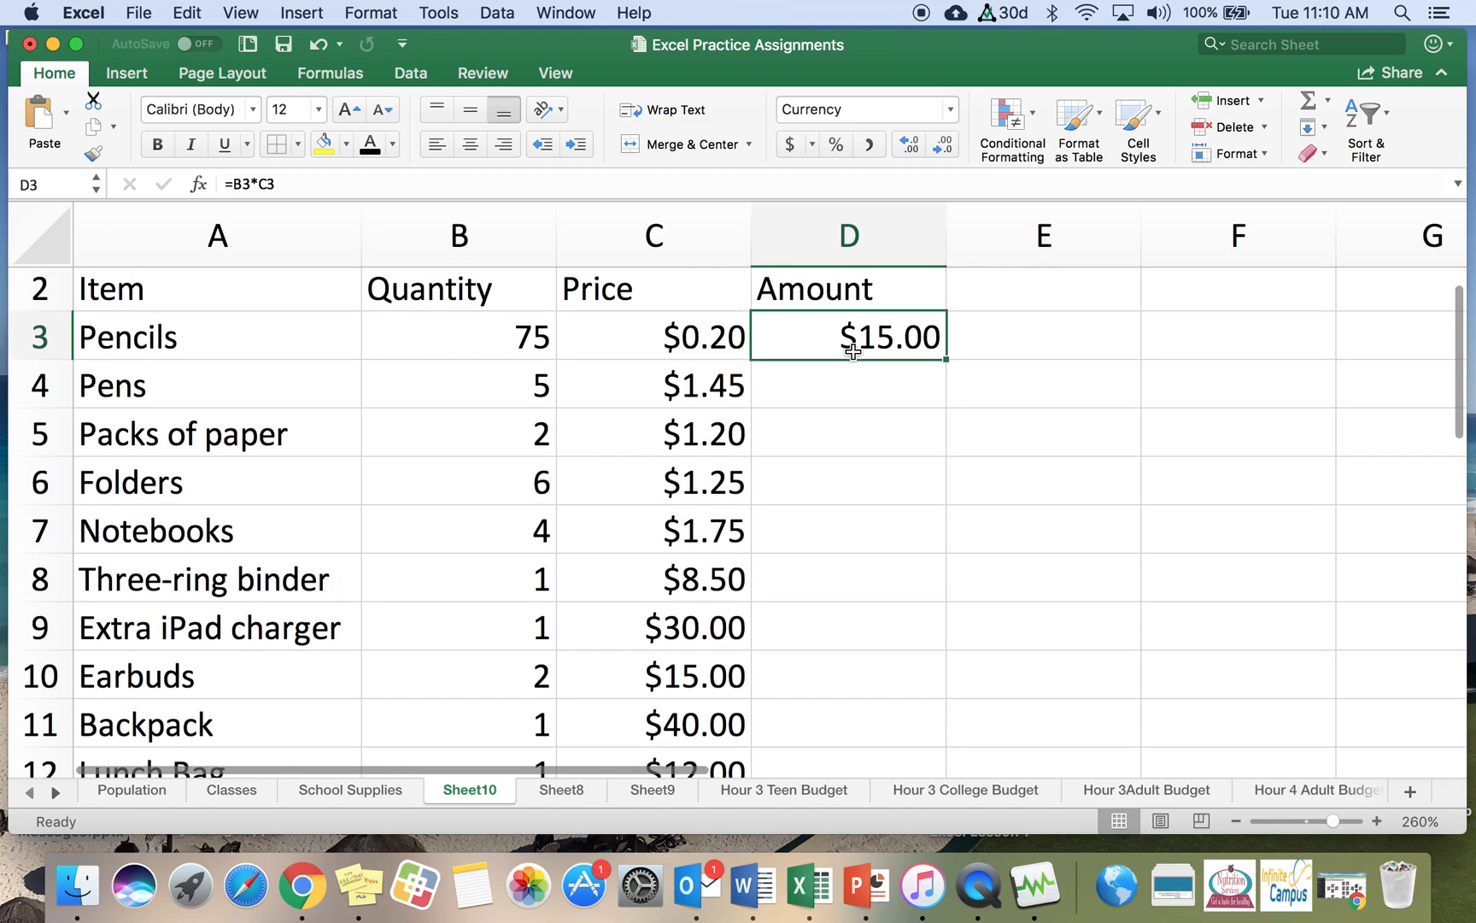
{"action": "scroll", "coordinate": [851, 333], "scroll_direction": "down", "scroll_amount": 1}
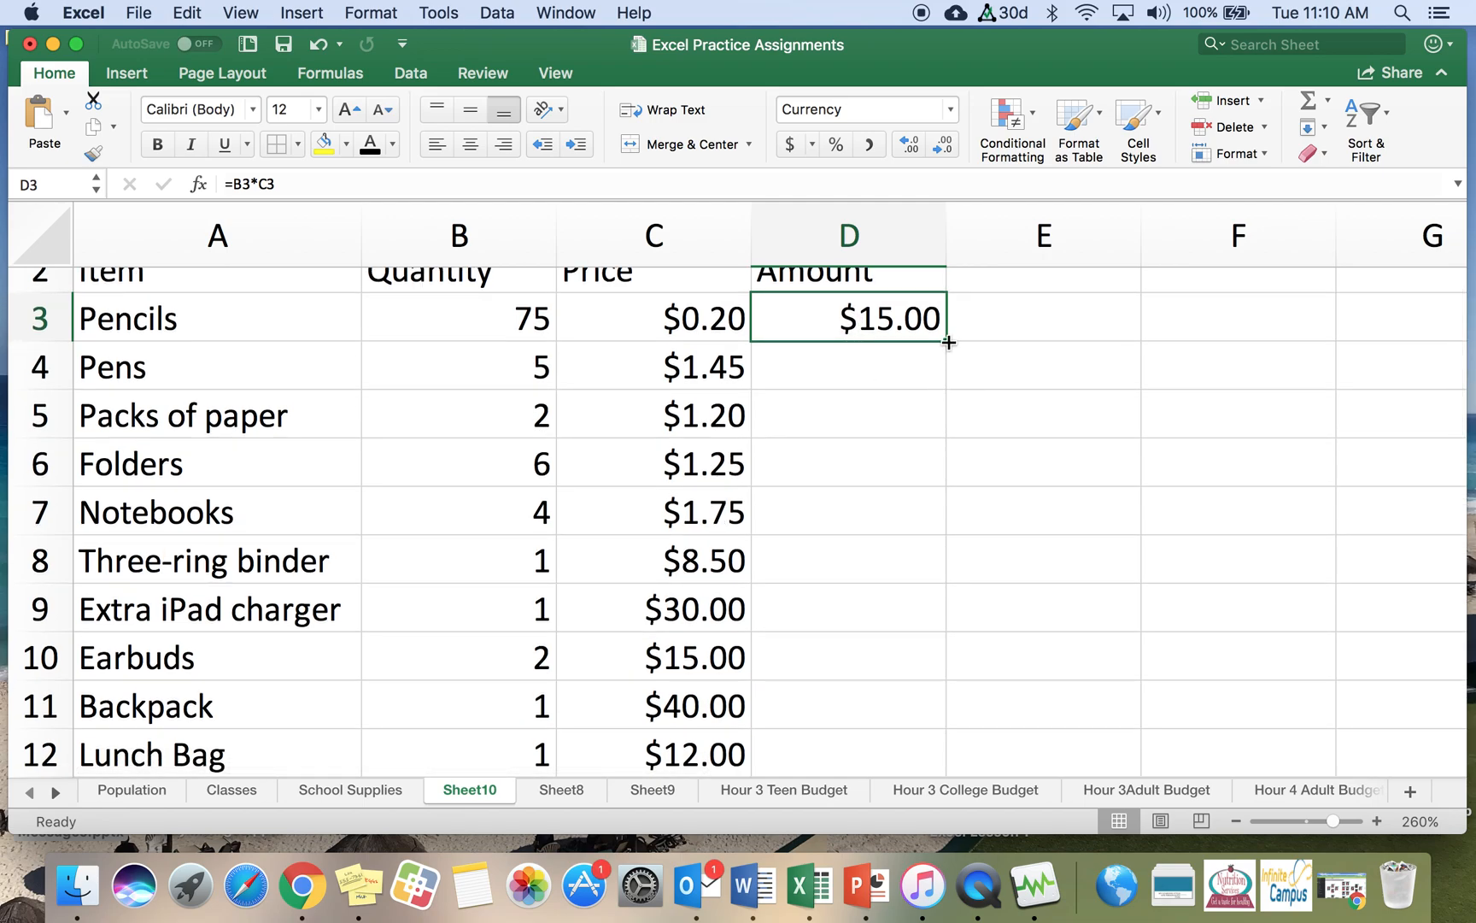
{"action": "left_click_drag", "start_coordinate": [947, 343], "coordinate": [934, 771]}
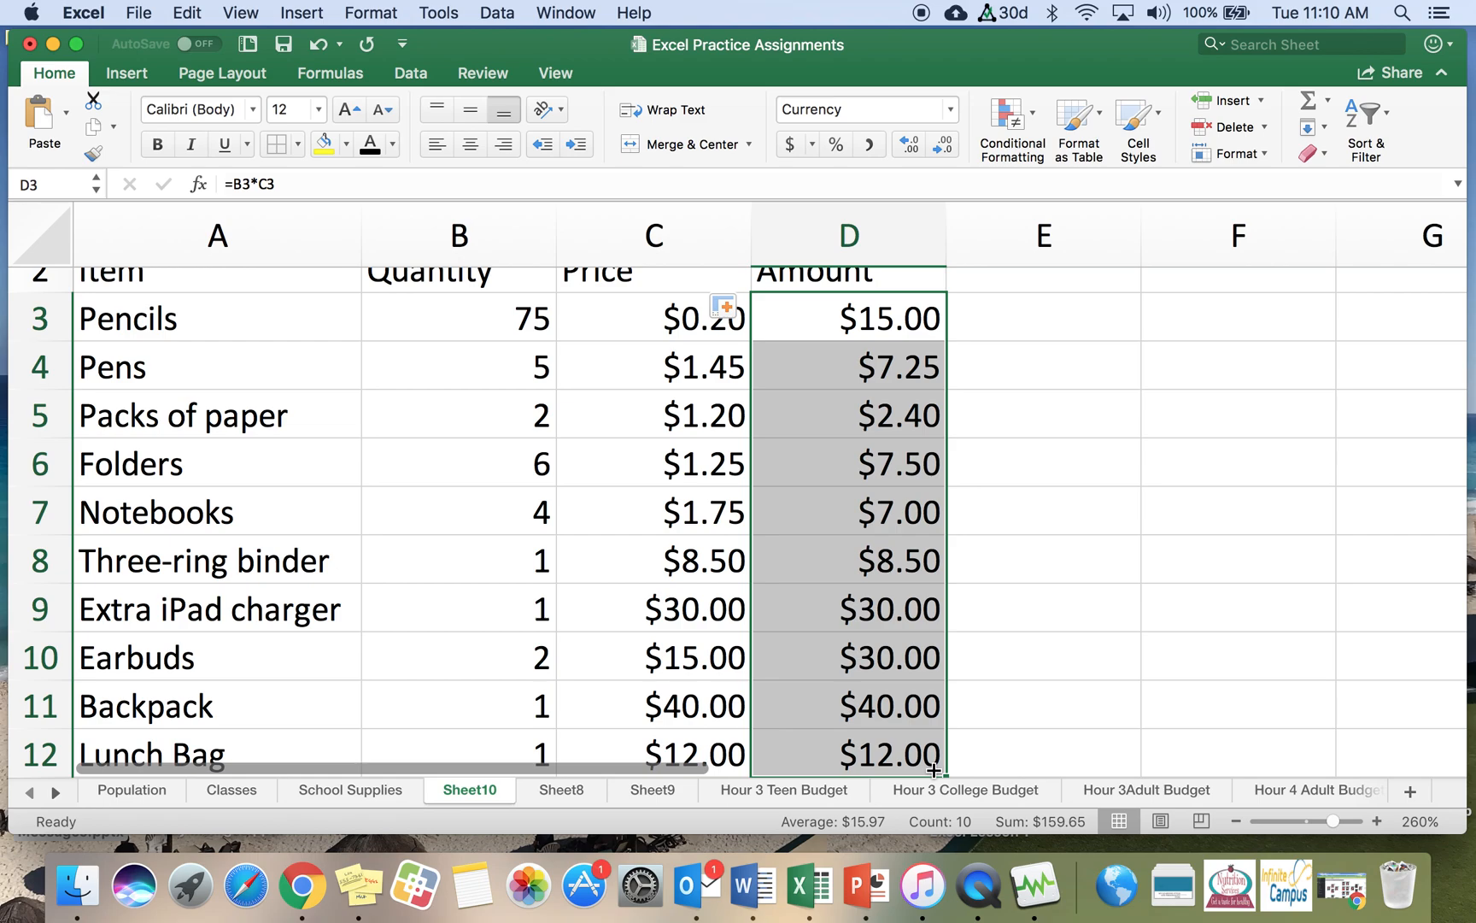
{"action": "left_click", "coordinate": [890, 722]}
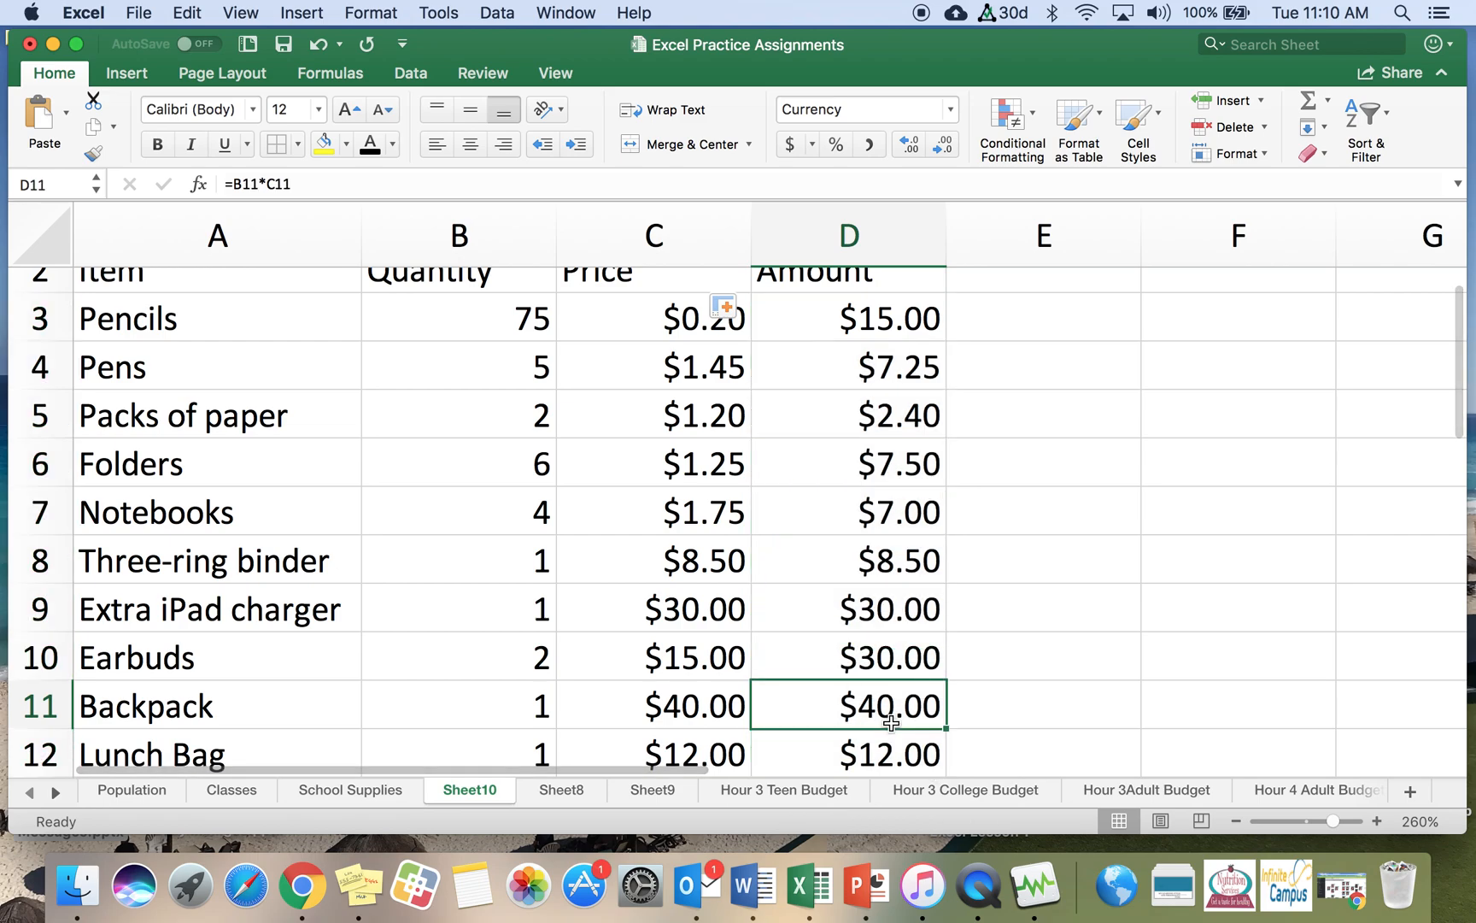
Total the Amount column in cell D13 with AutoSum, using =SUM(D3:D12)
{"action": "scroll", "coordinate": [965, 547], "scroll_direction": "down", "scroll_amount": 4}
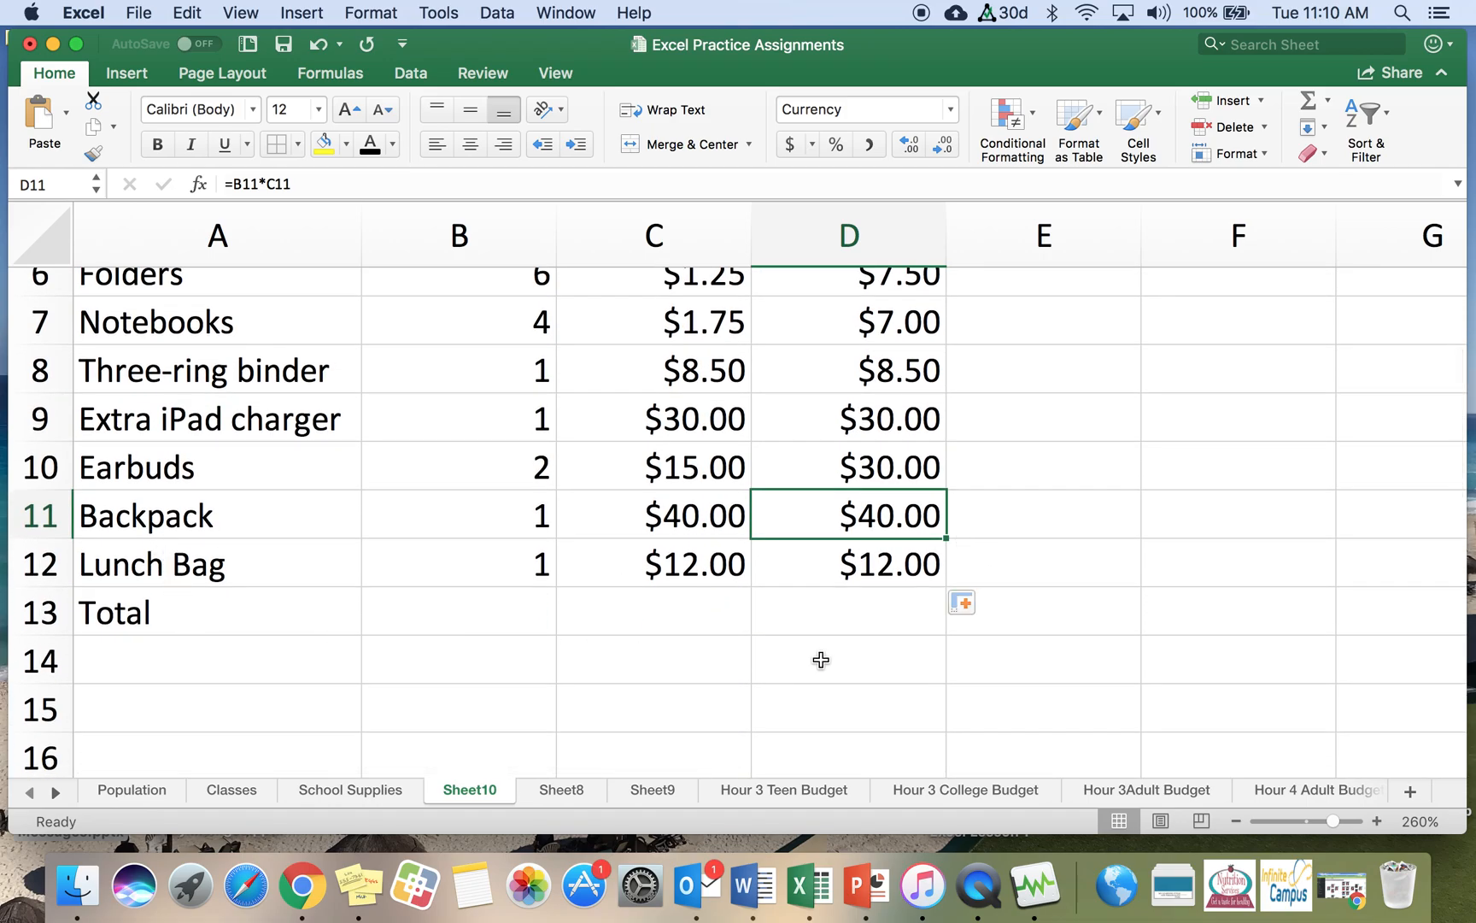
{"action": "left_click", "coordinate": [888, 607]}
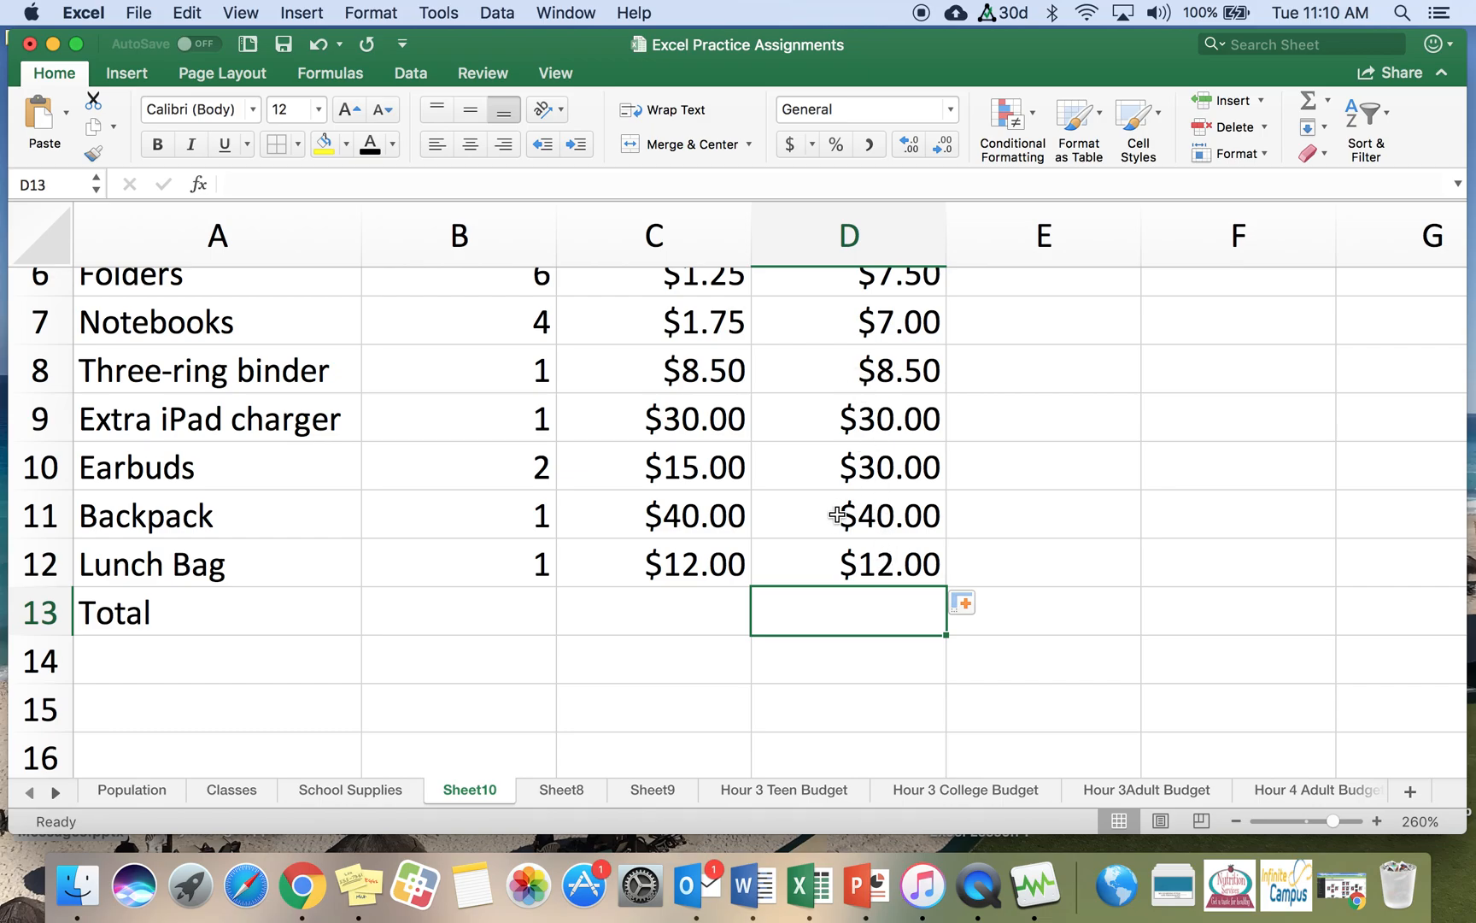
{"action": "scroll", "coordinate": [837, 514], "scroll_direction": "up", "scroll_amount": 5}
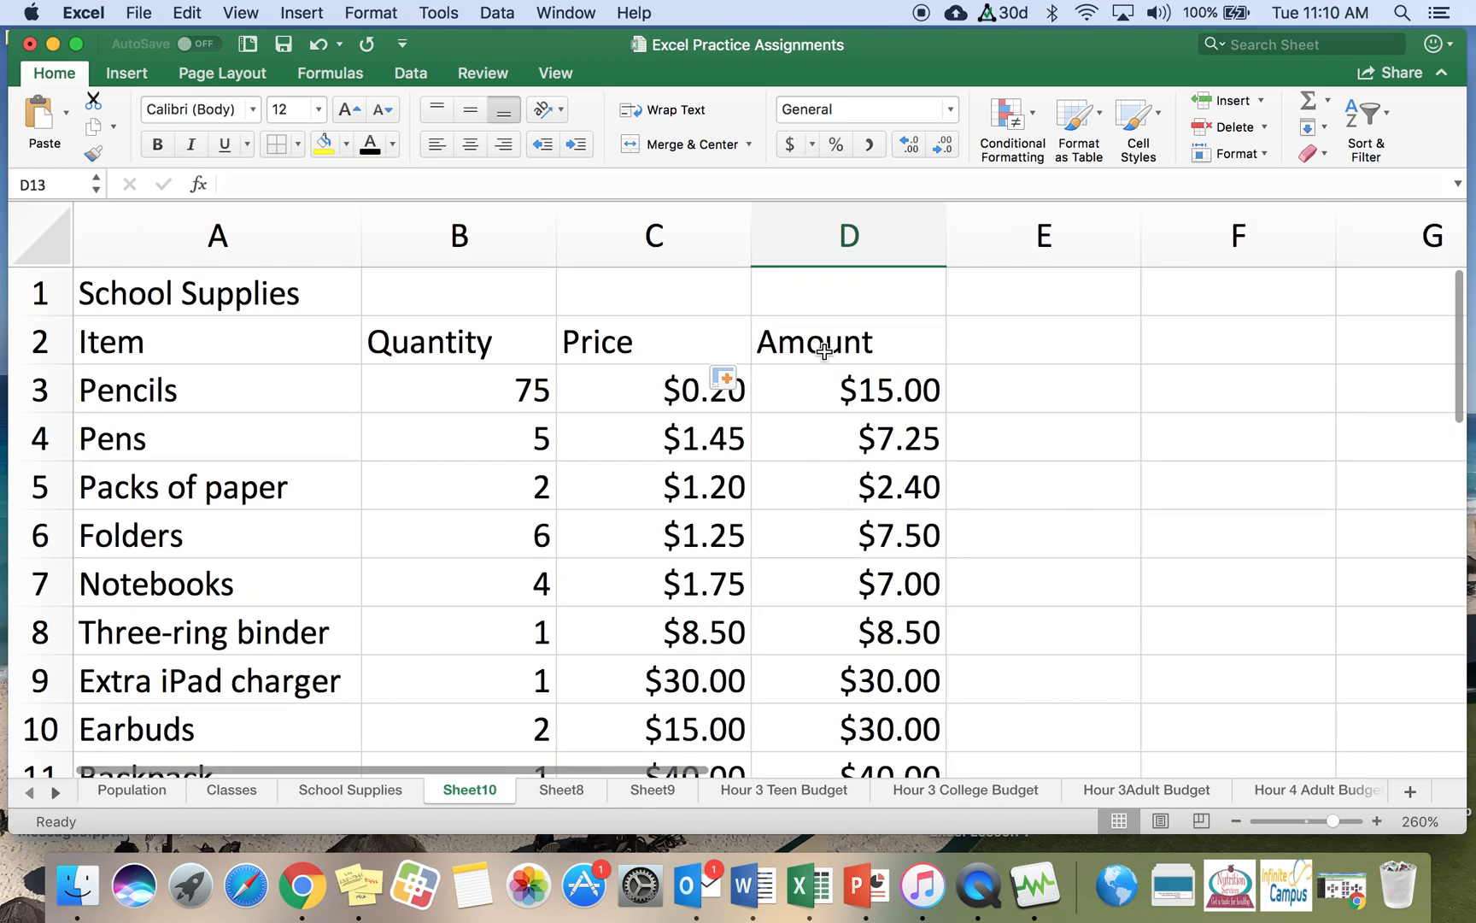
{"action": "scroll", "coordinate": [835, 521], "scroll_direction": "down", "scroll_amount": 4}
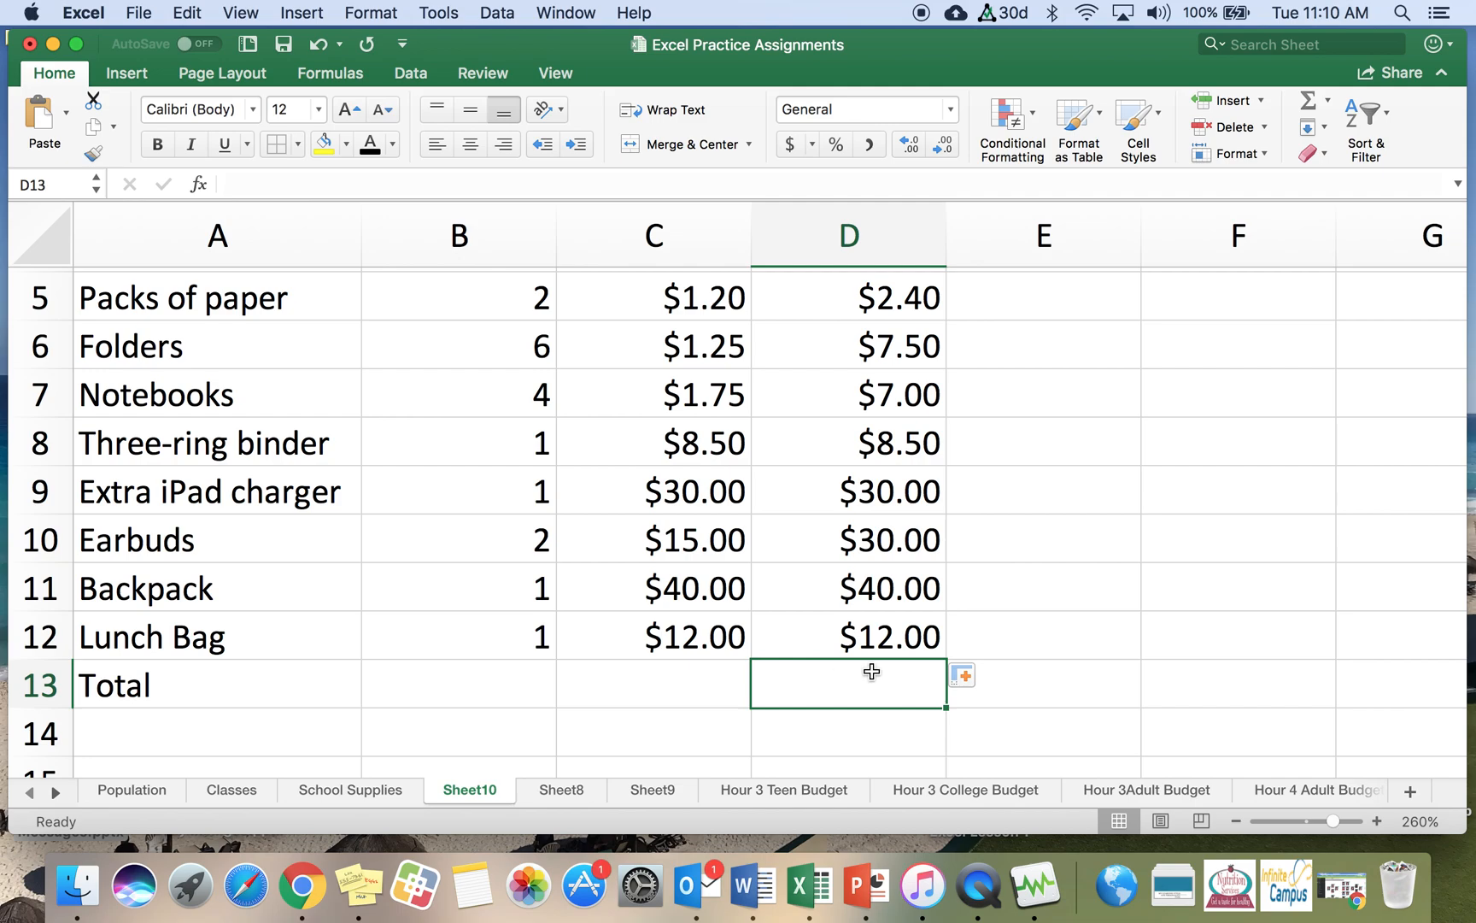
{"action": "left_click", "coordinate": [1307, 107]}
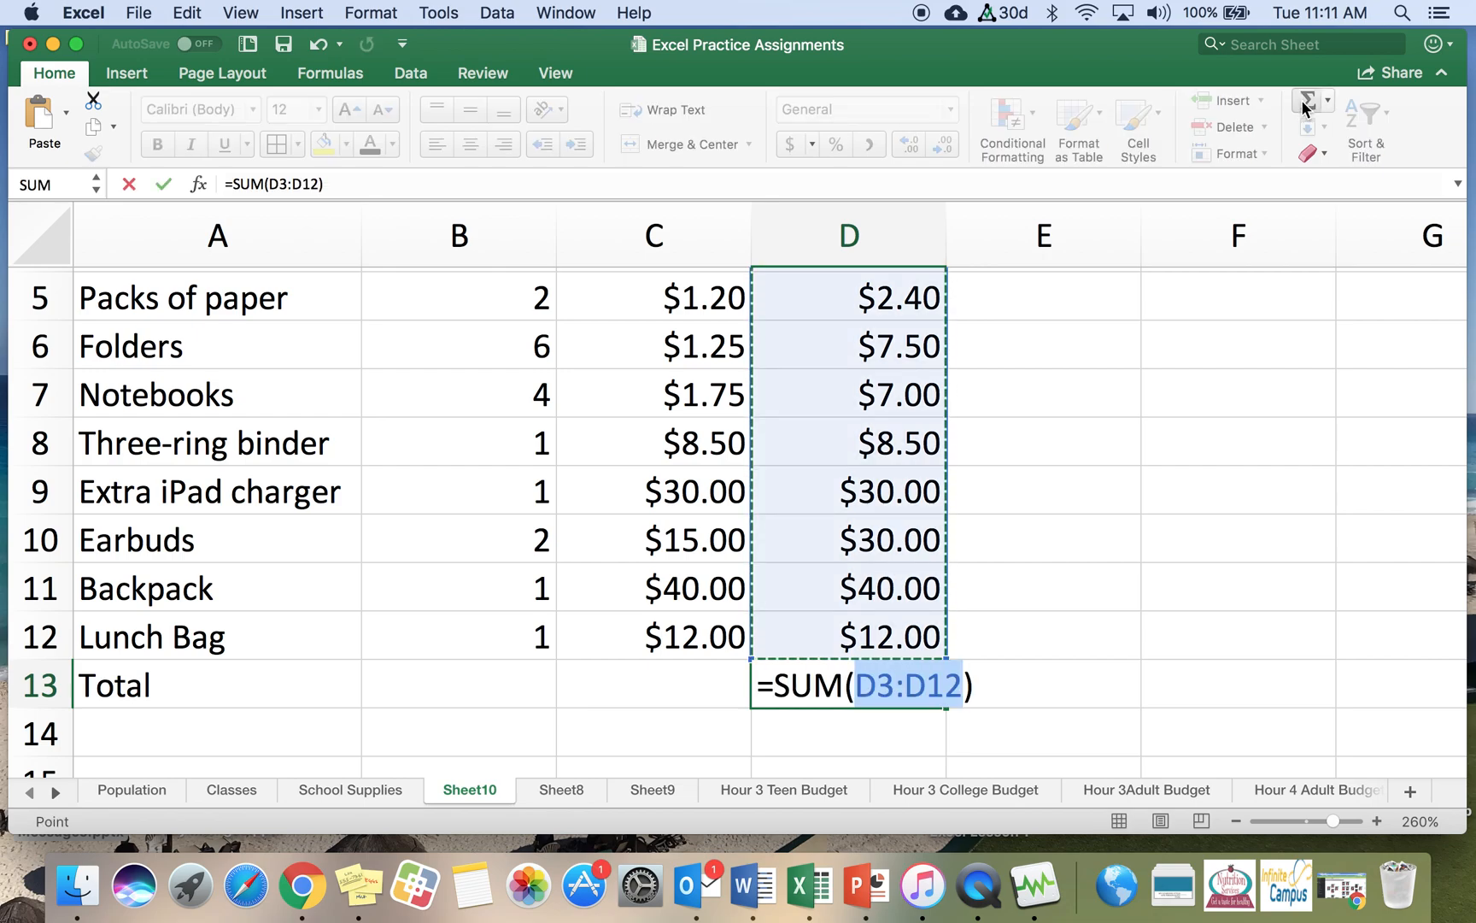
{"action": "key", "text": "Return"}
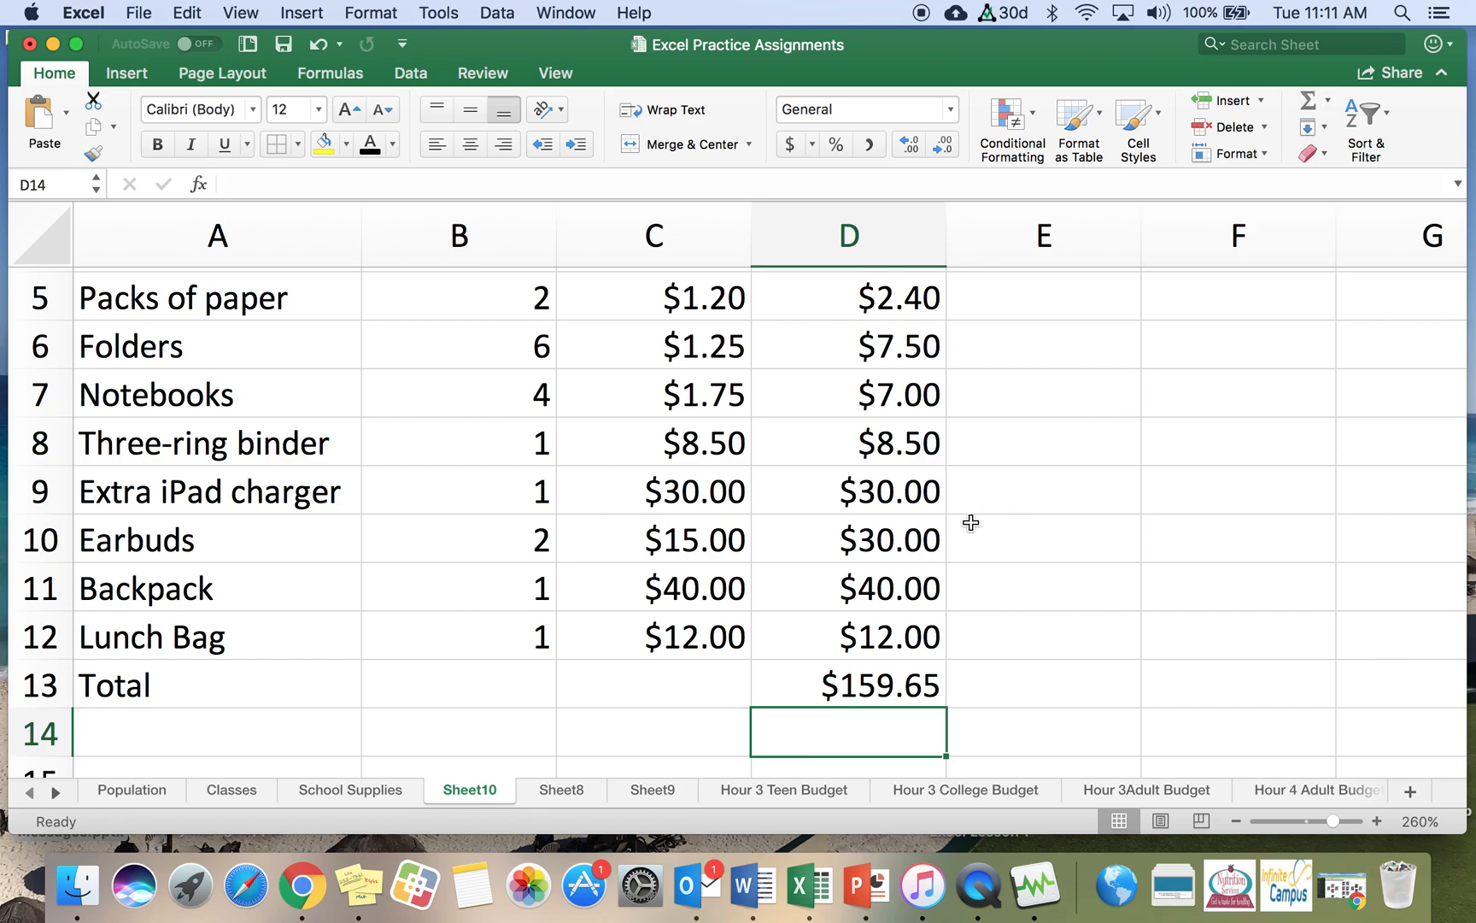
Merge and center the School Supplies title across cells A1 to D1 and make it bold
{"action": "scroll", "coordinate": [971, 522], "scroll_direction": "up", "scroll_amount": 5}
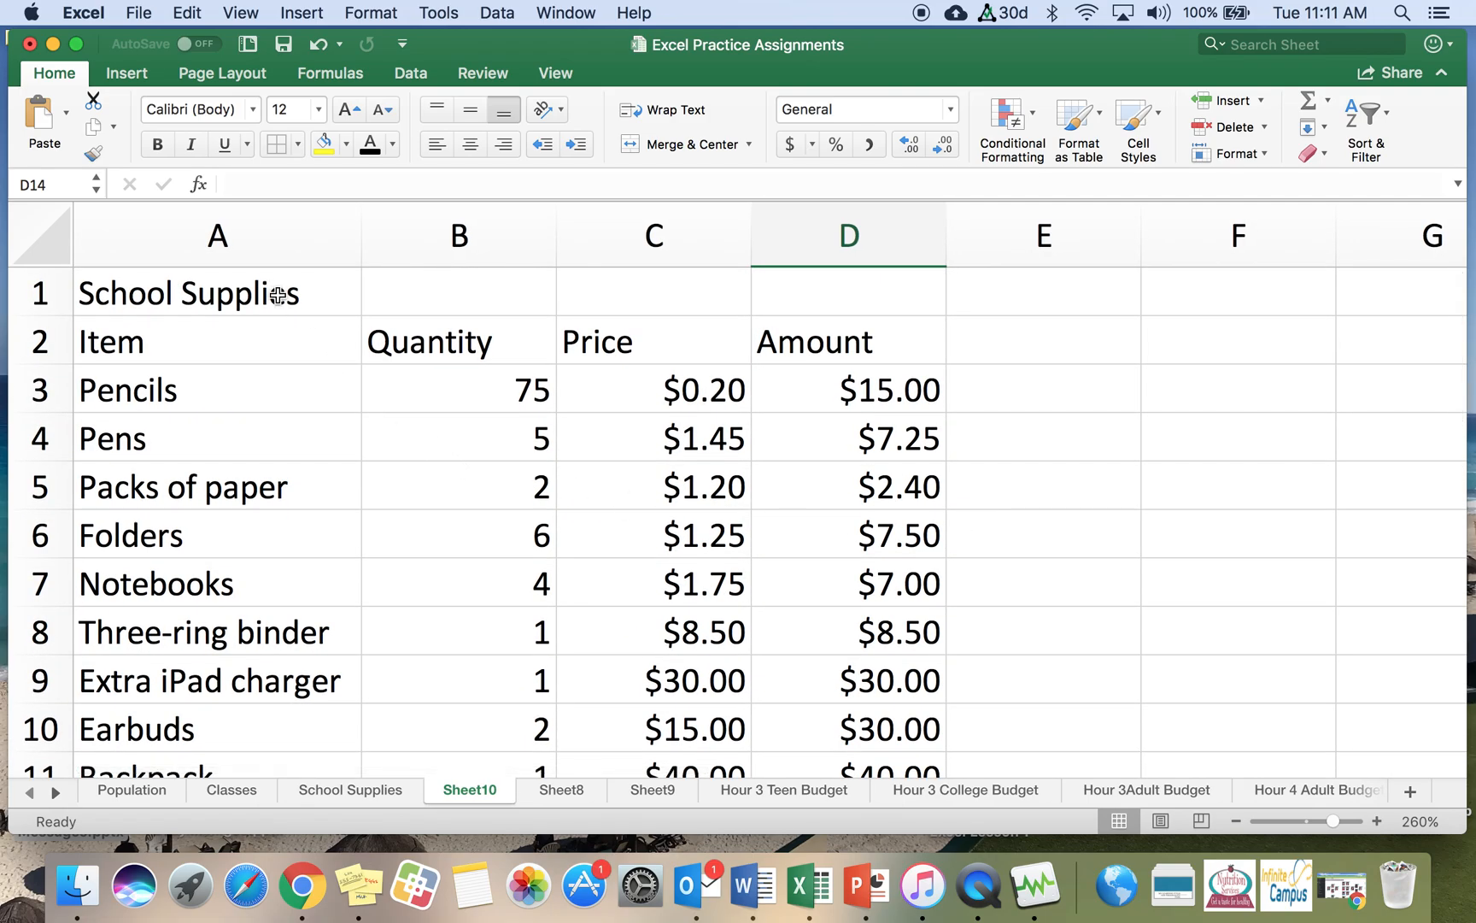
{"action": "left_click_drag", "start_coordinate": [278, 295], "coordinate": [834, 305]}
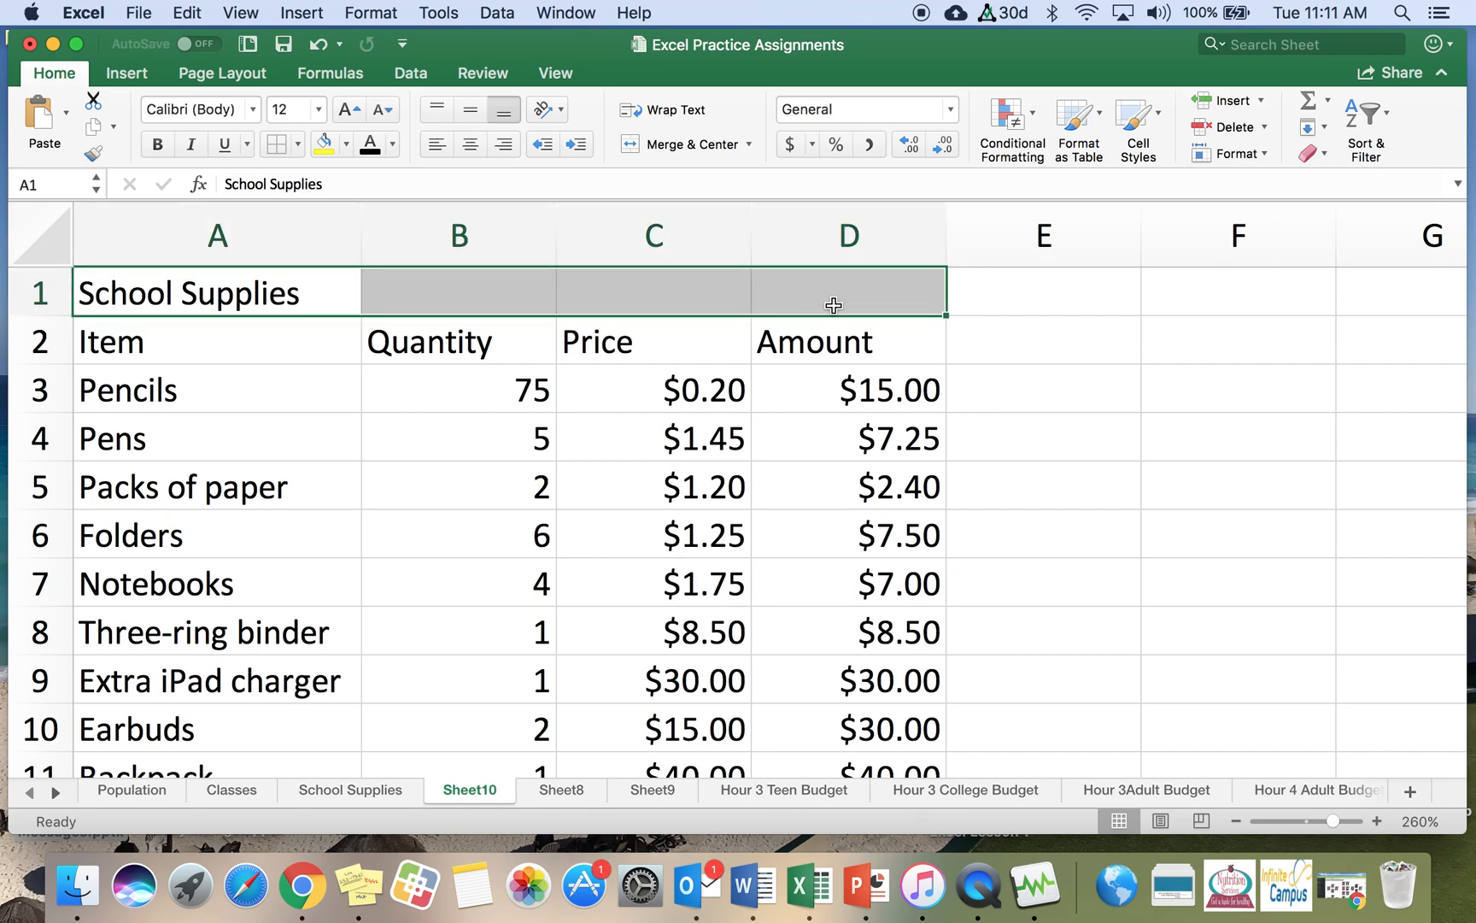
{"action": "left_click", "coordinate": [671, 142]}
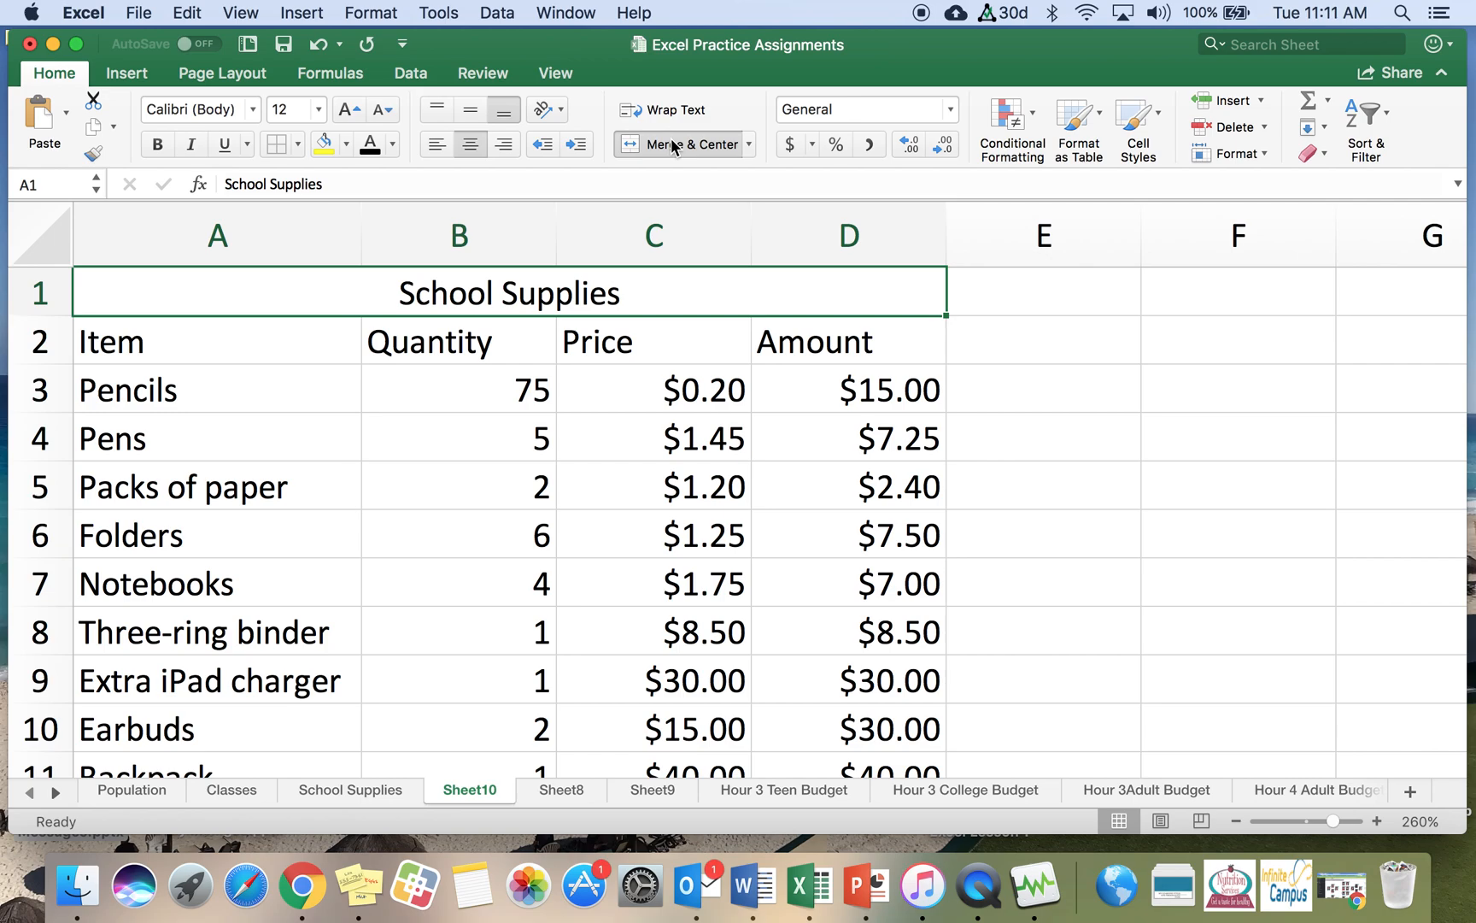
{"action": "left_click", "coordinate": [161, 142]}
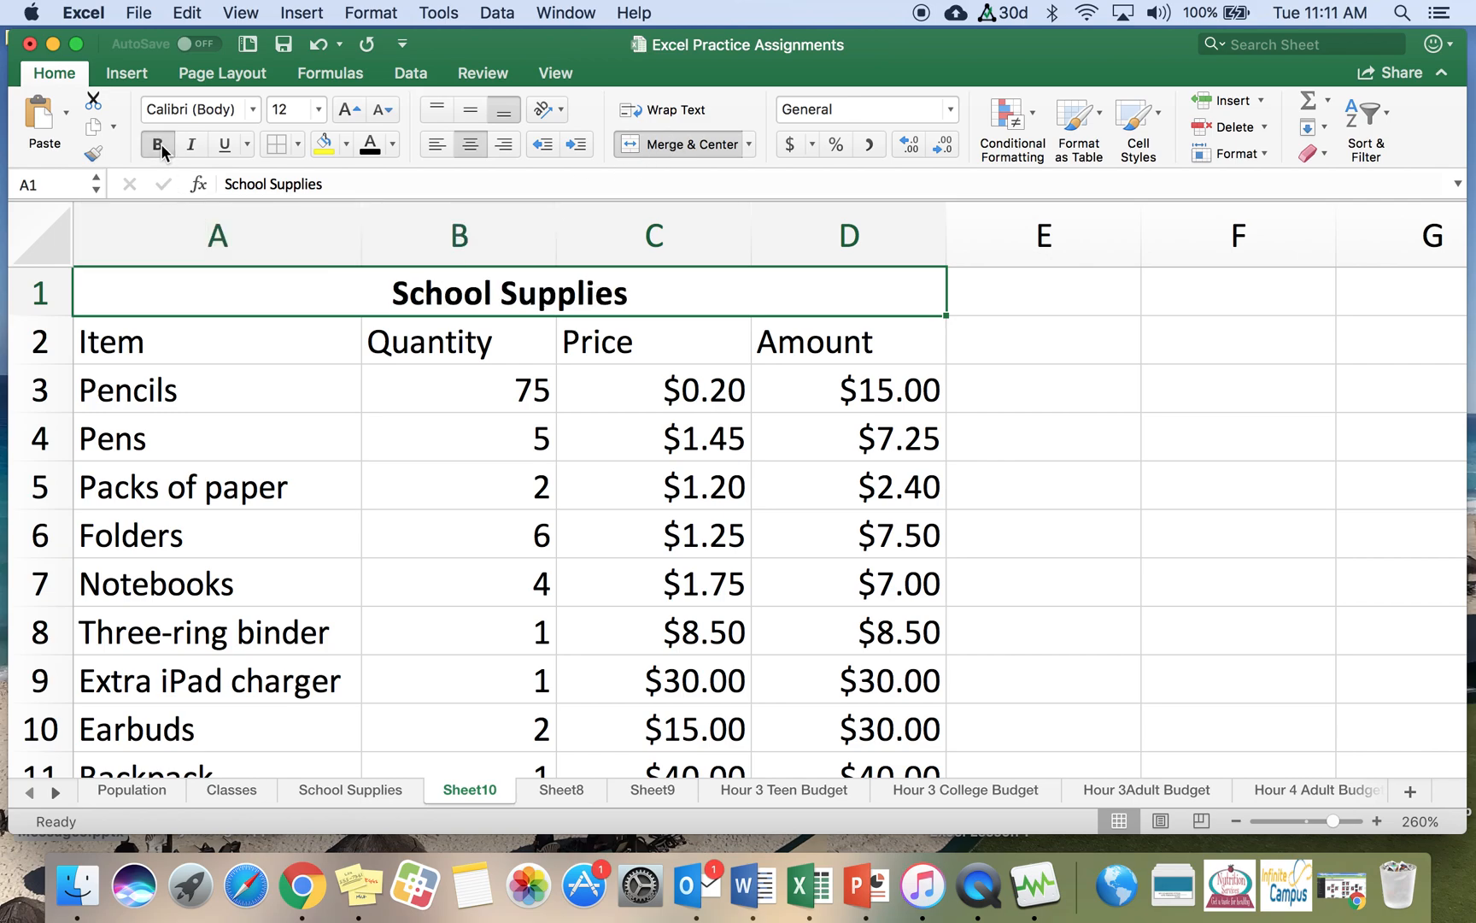
Fill the School Supplies title cell with the recently used bright cyan color
{"action": "left_click", "coordinate": [347, 145]}
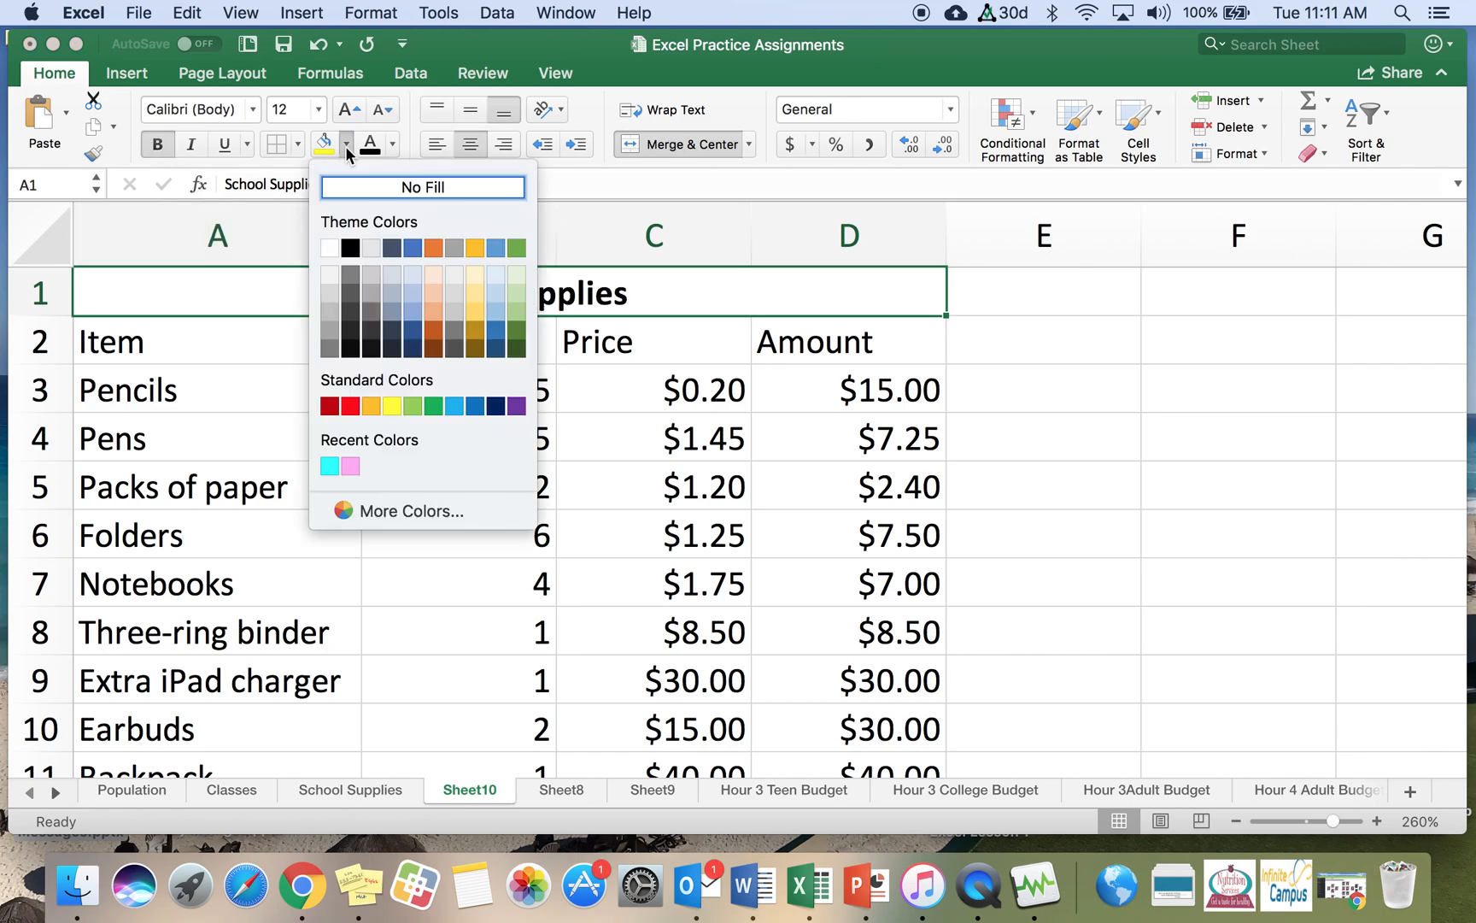
{"action": "left_click", "coordinate": [329, 467]}
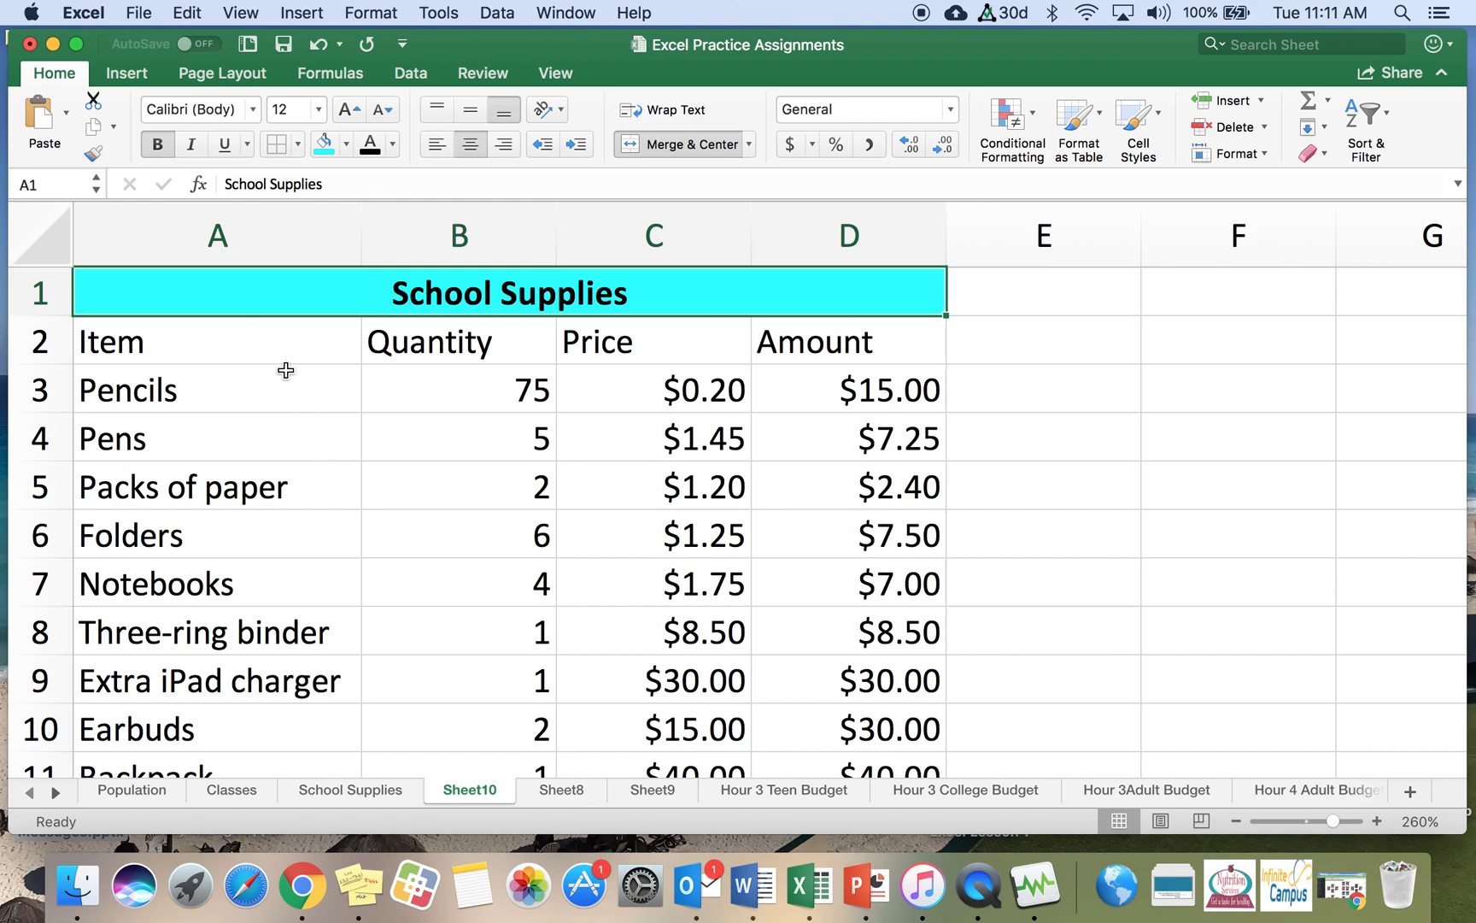
Make the Item, Quantity, Price and Amount headers in A2 to D2 bold and centered
{"action": "left_click", "coordinate": [257, 342]}
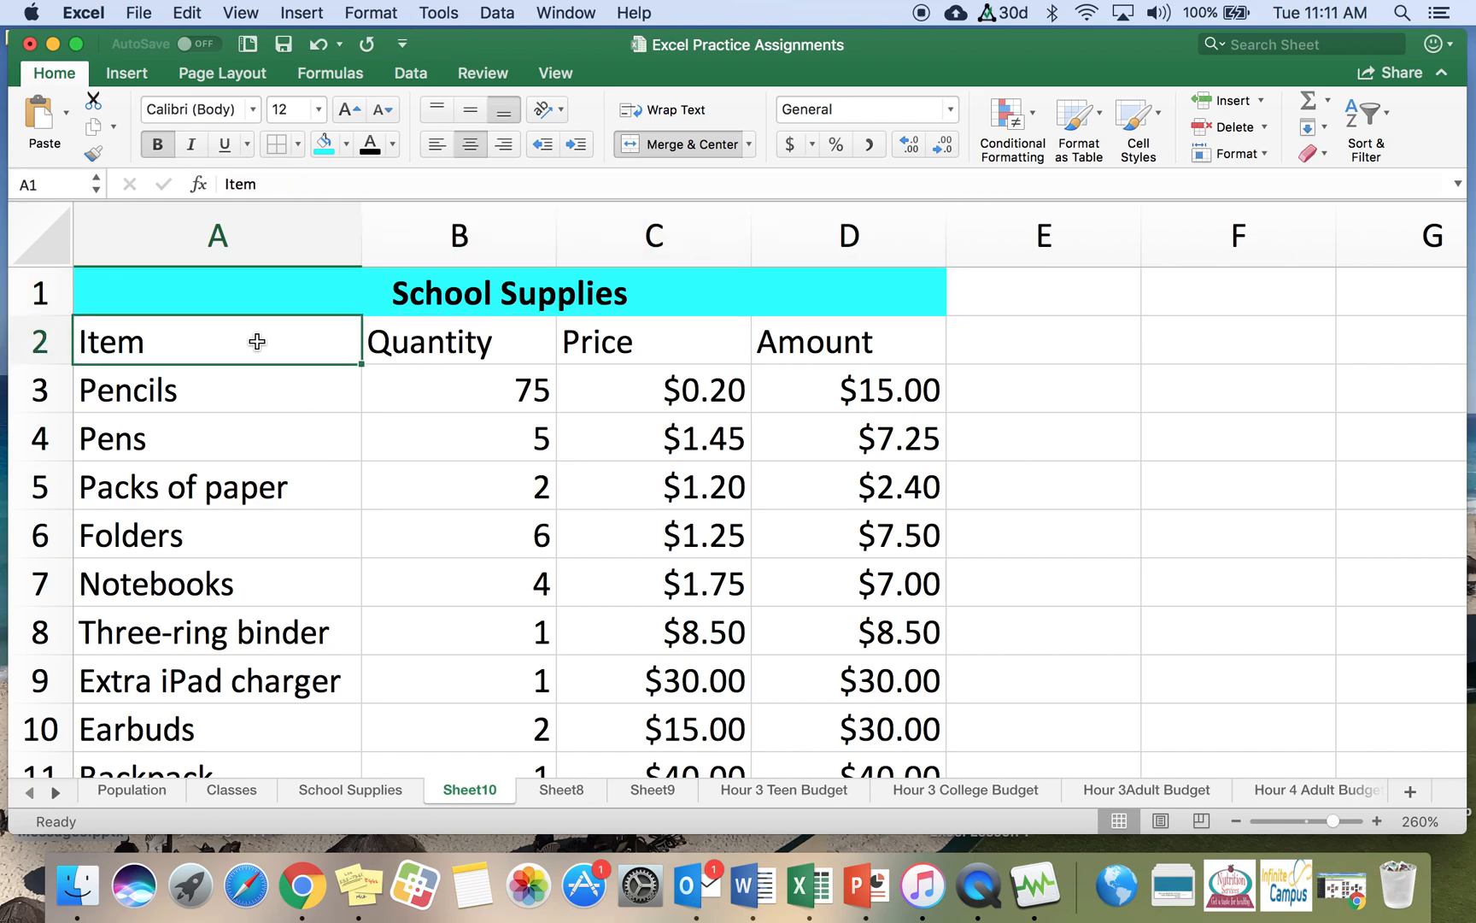
{"action": "left_click_drag", "start_coordinate": [257, 342], "coordinate": [836, 341]}
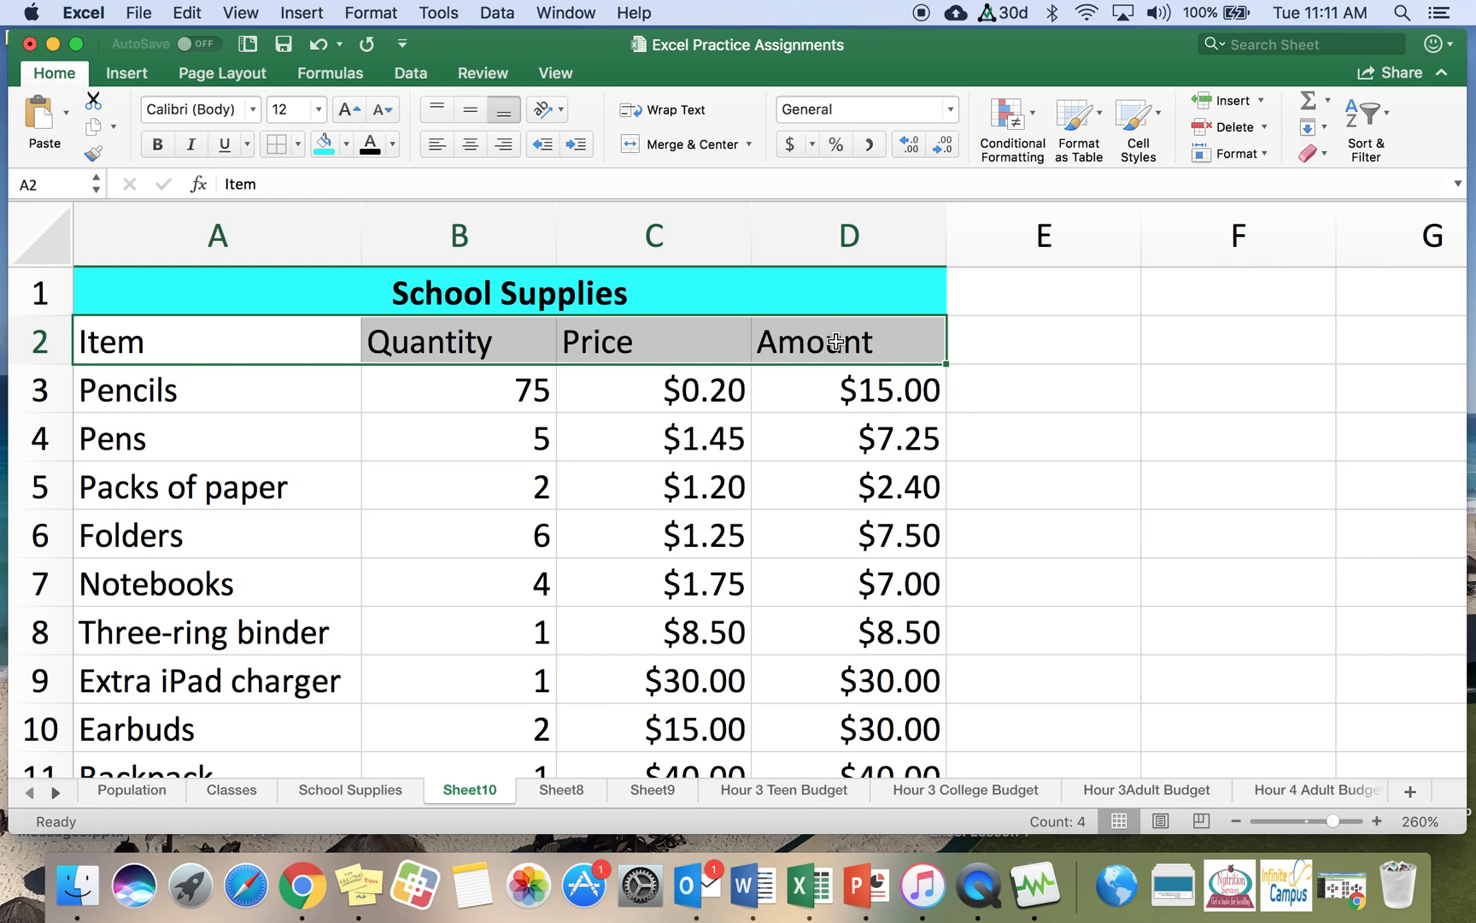
{"action": "left_click", "coordinate": [158, 147]}
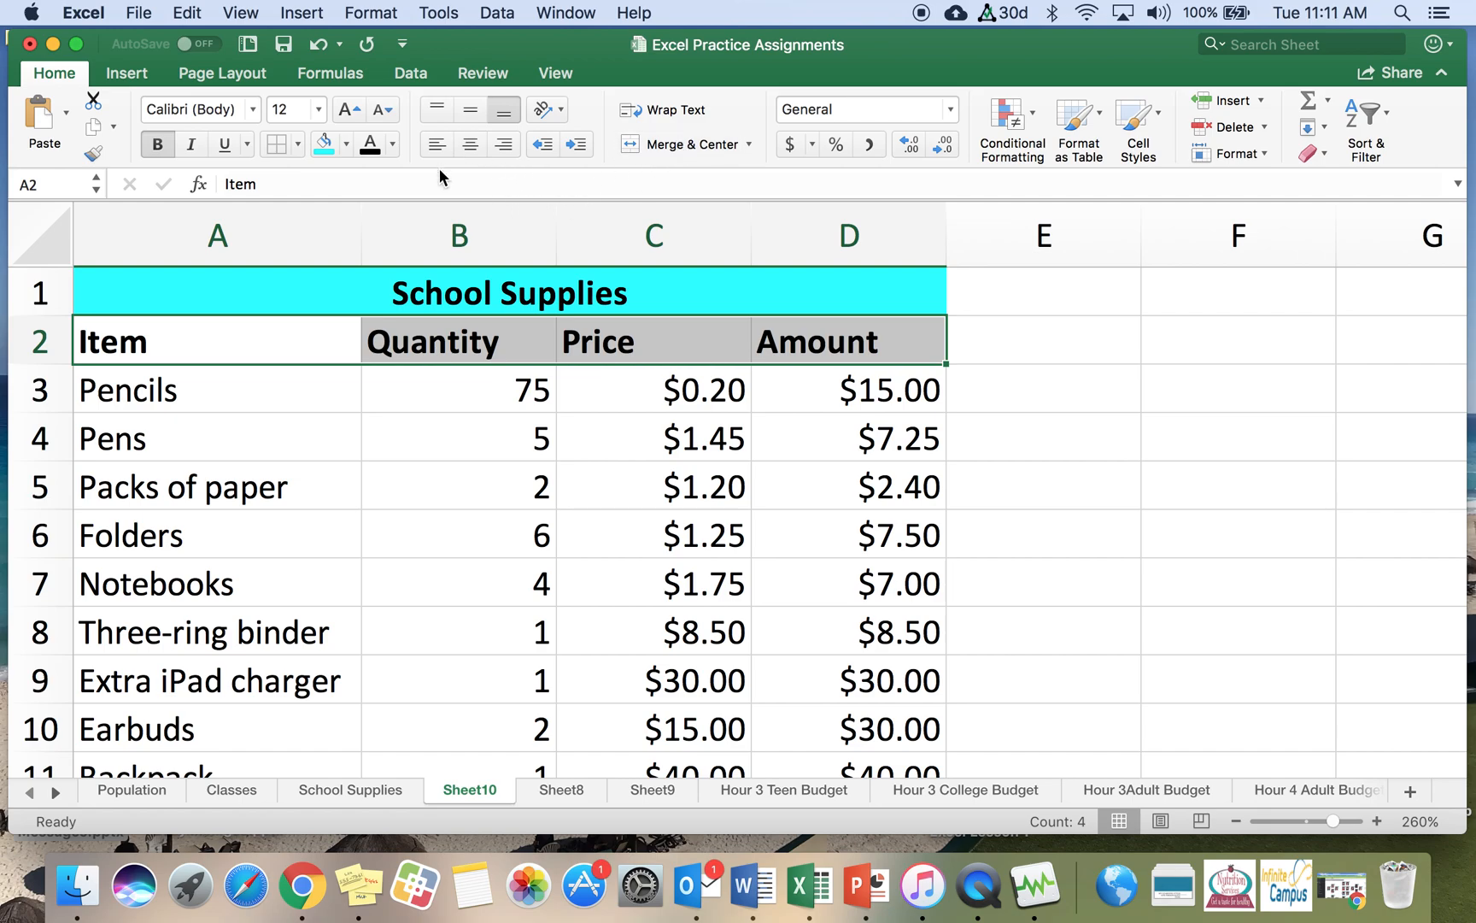
{"action": "left_click", "coordinate": [468, 144]}
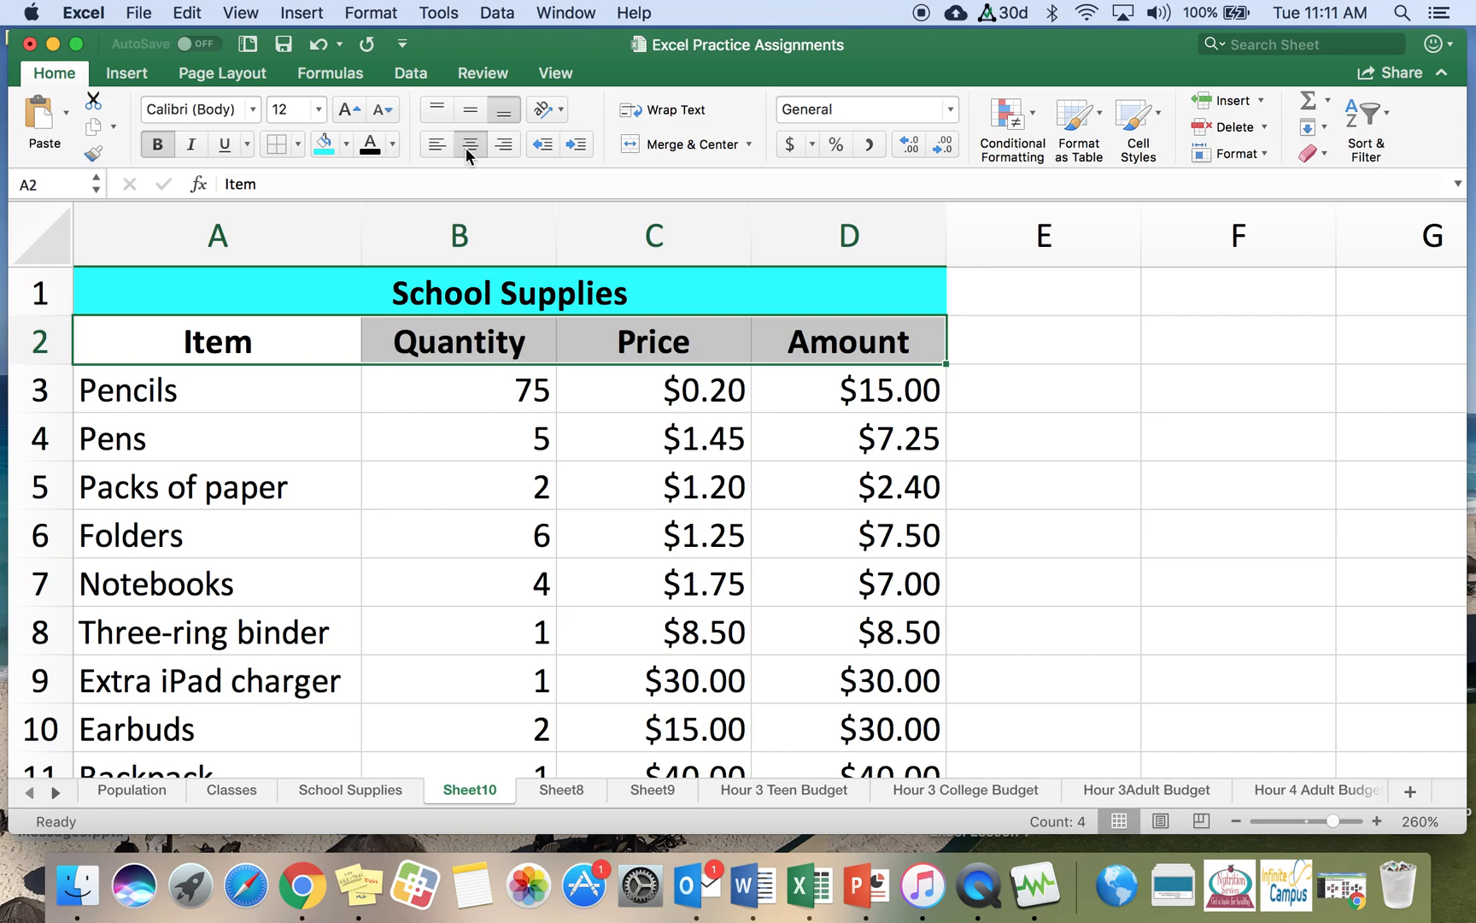
Apply All Borders to the title and header rows, cells A1 to D2
{"action": "left_click_drag", "start_coordinate": [290, 294], "coordinate": [291, 352]}
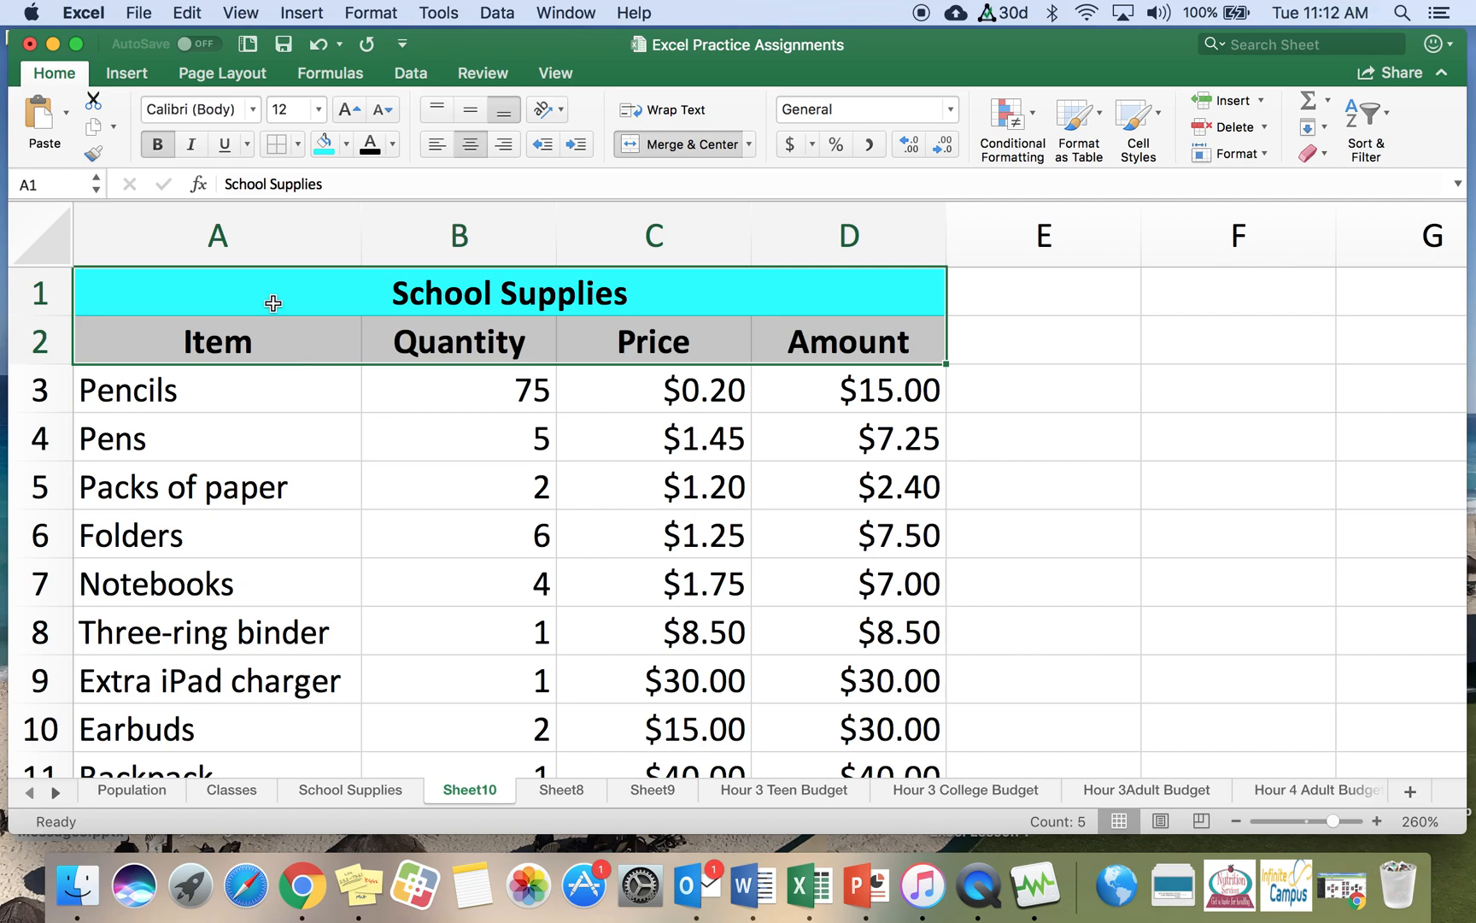
{"action": "left_click", "coordinate": [299, 144]}
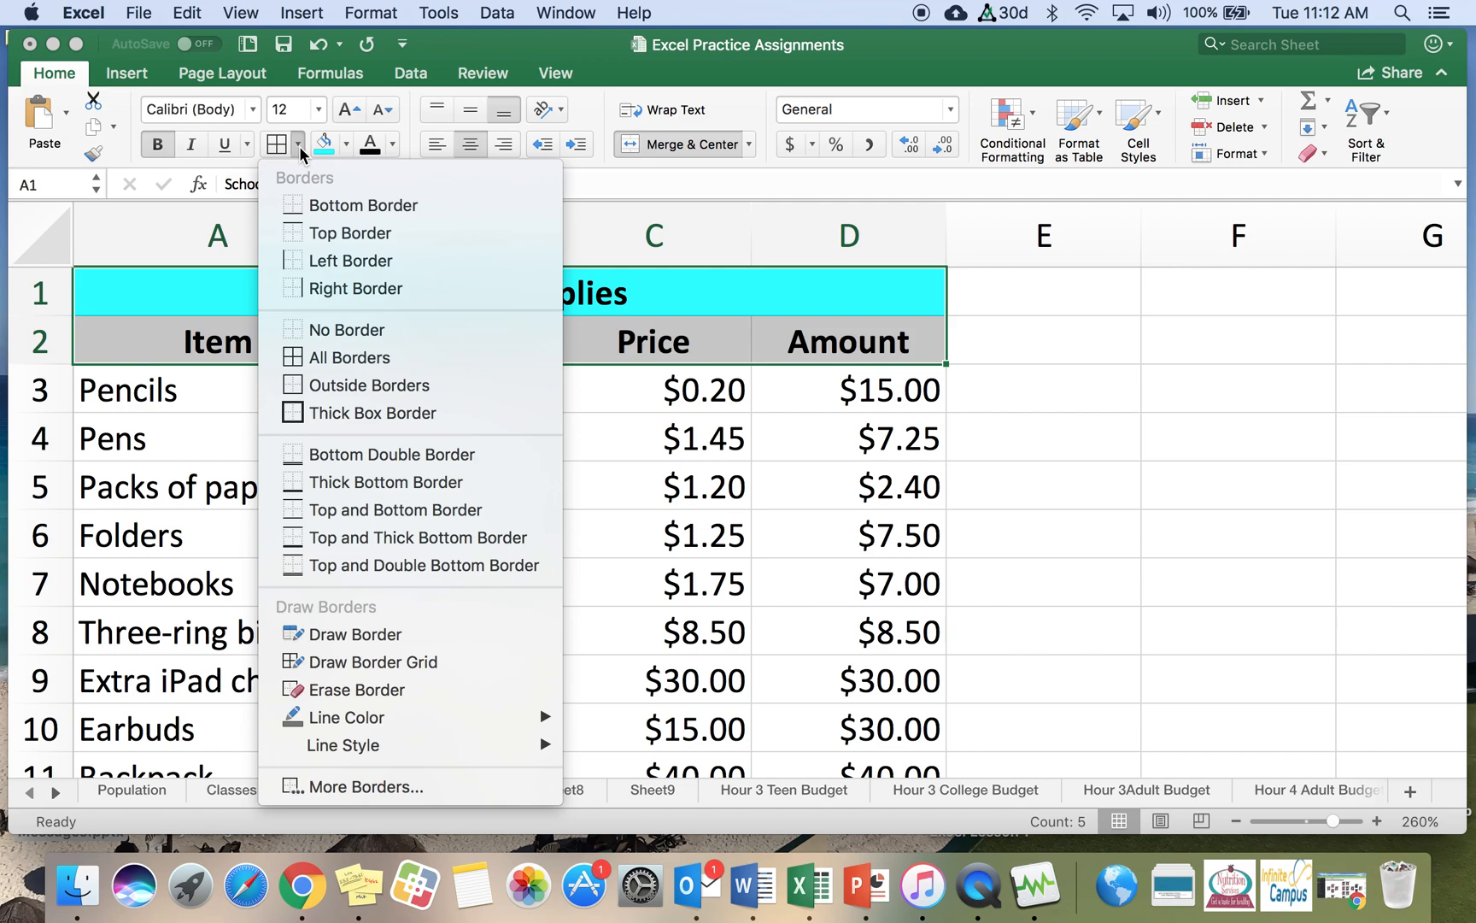
{"action": "left_click", "coordinate": [314, 359]}
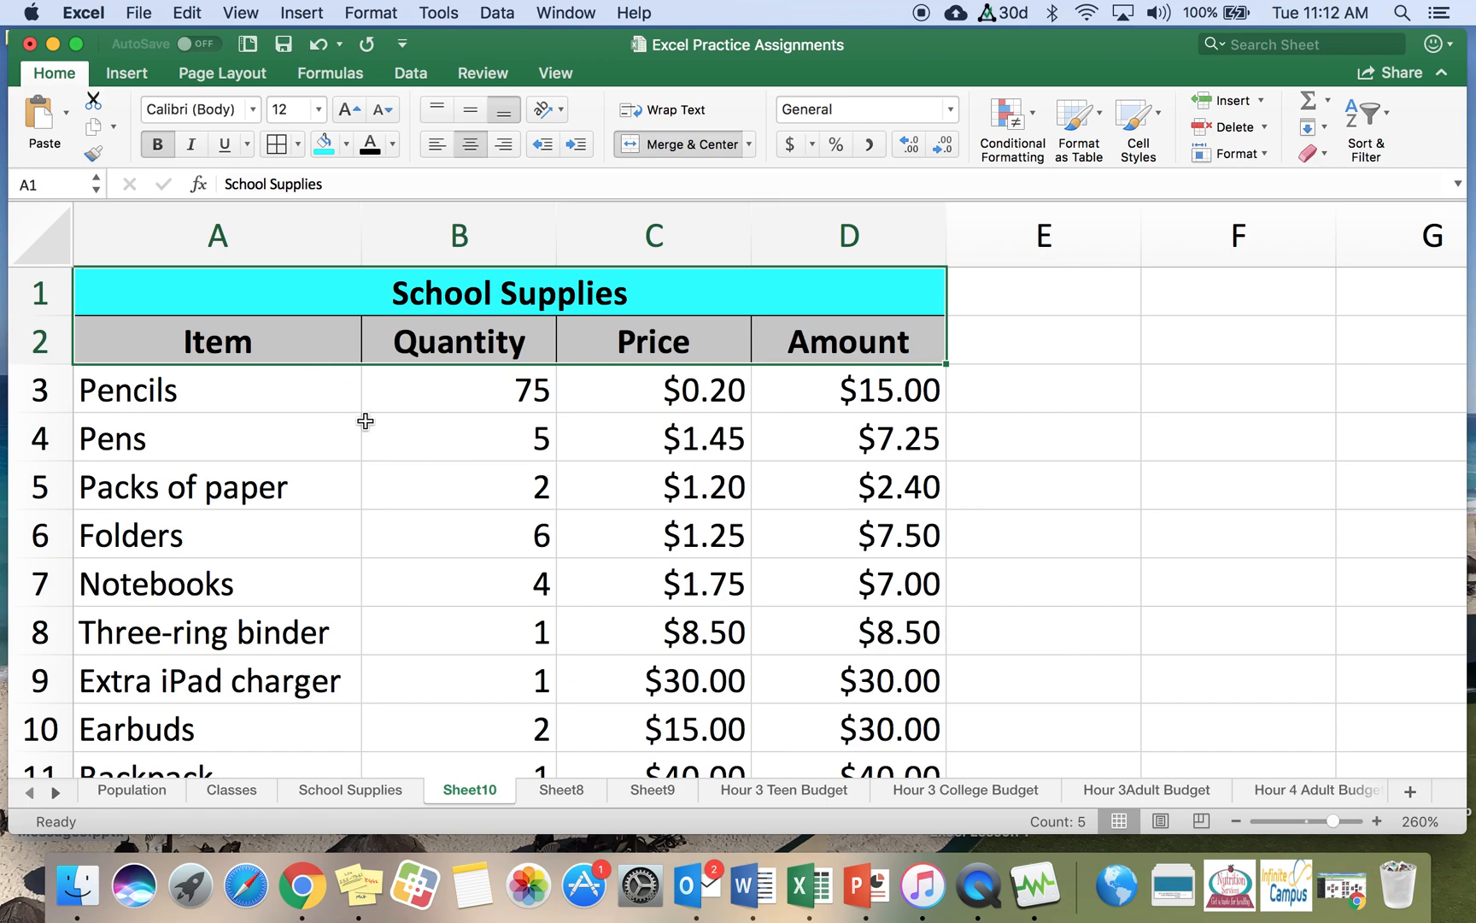
Set the border line style to the thickest solid line and undo the All Borders formatting on the title and header rows
{"action": "left_click", "coordinate": [298, 146]}
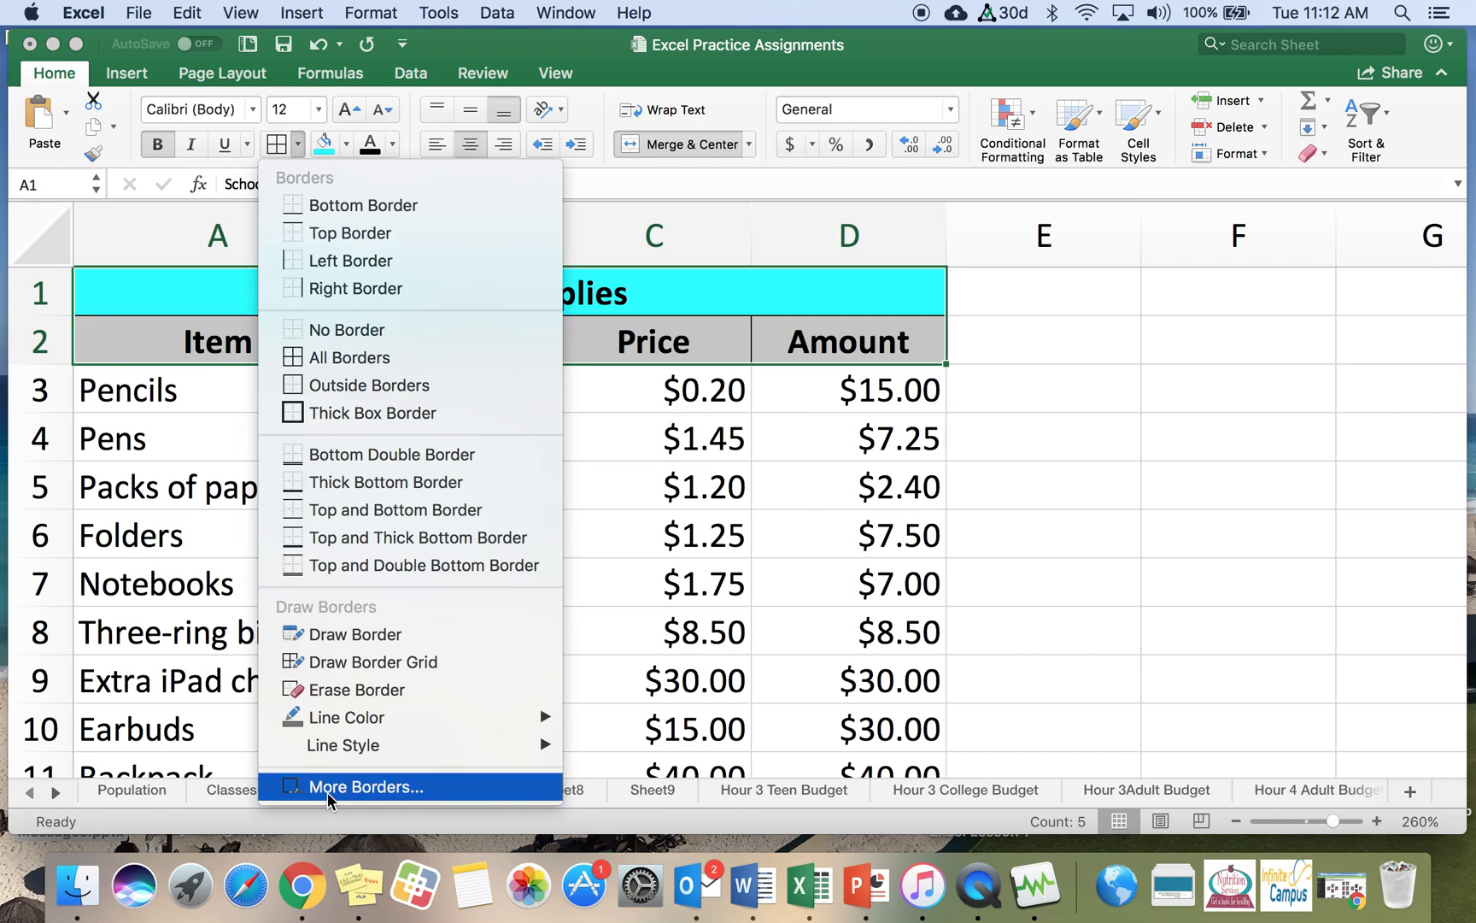
{"action": "mouse_move", "coordinate": [354, 746]}
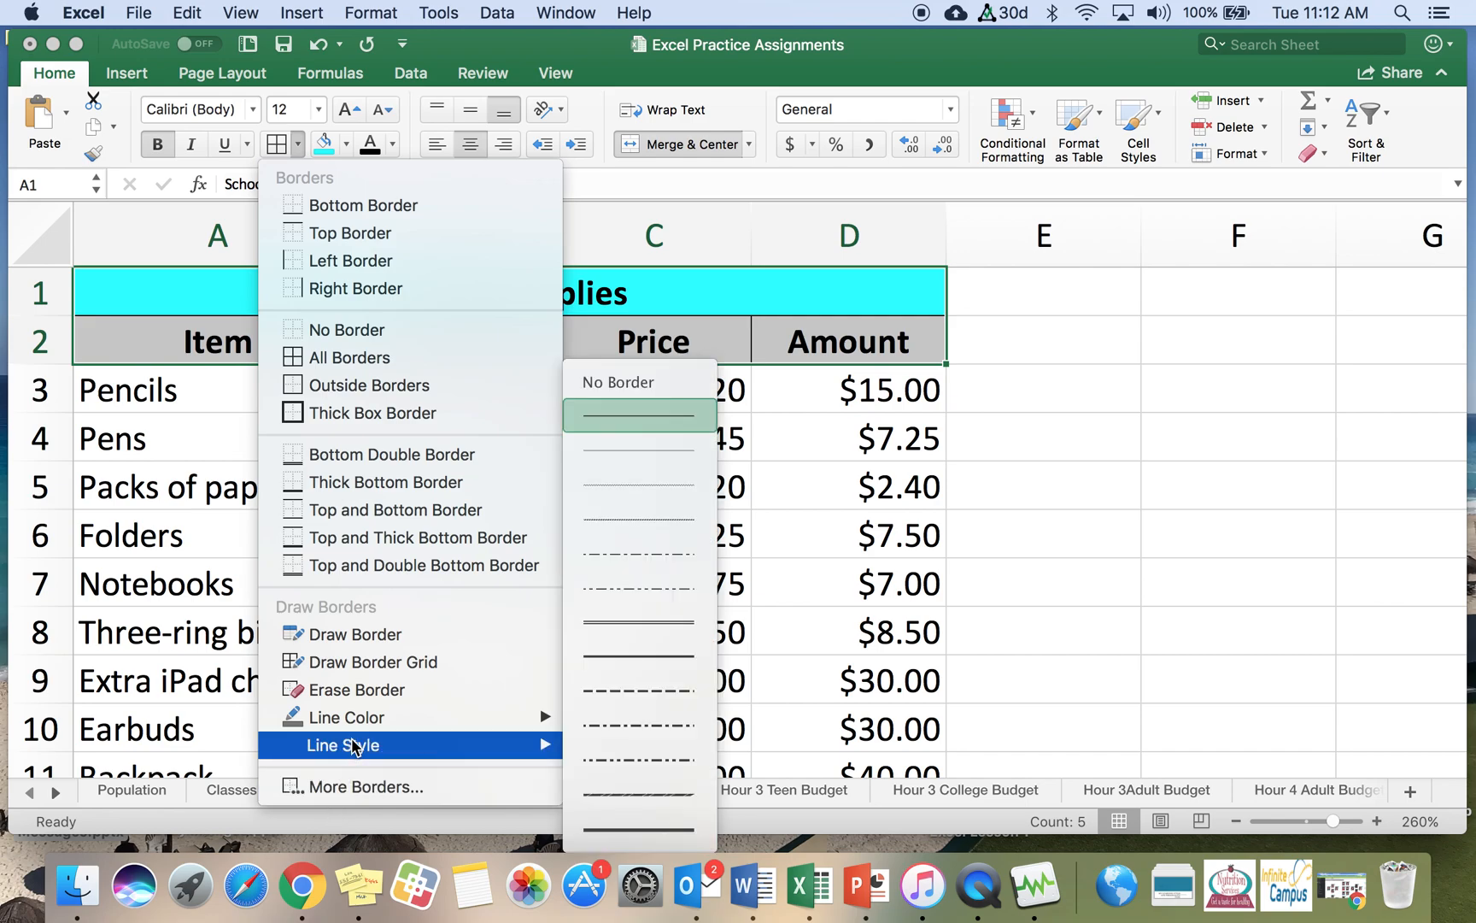
{"action": "left_click", "coordinate": [628, 821]}
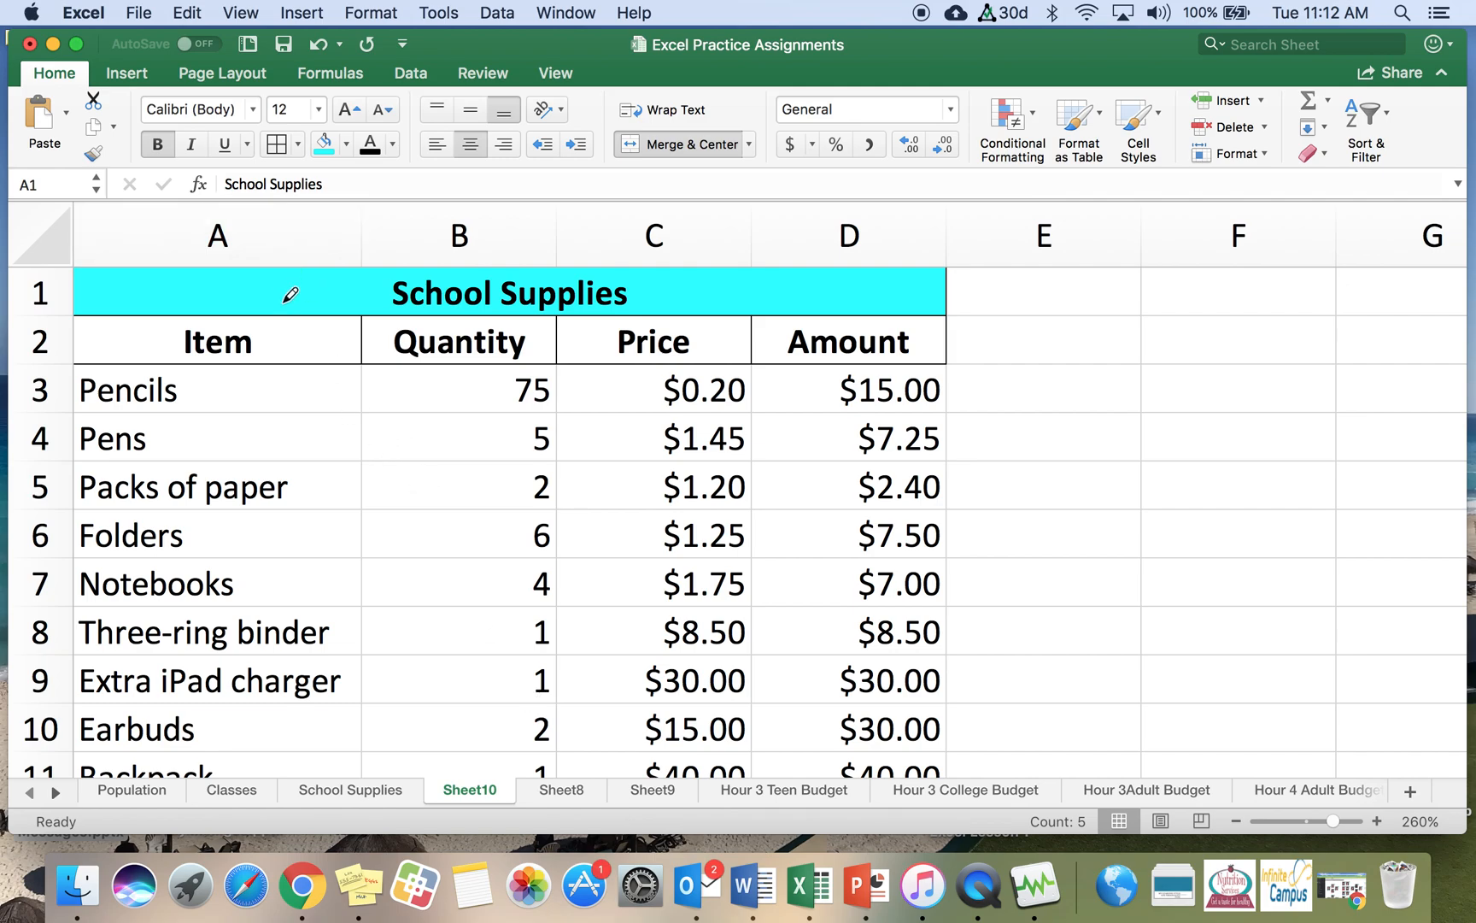
{"action": "key", "text": "super+z"}
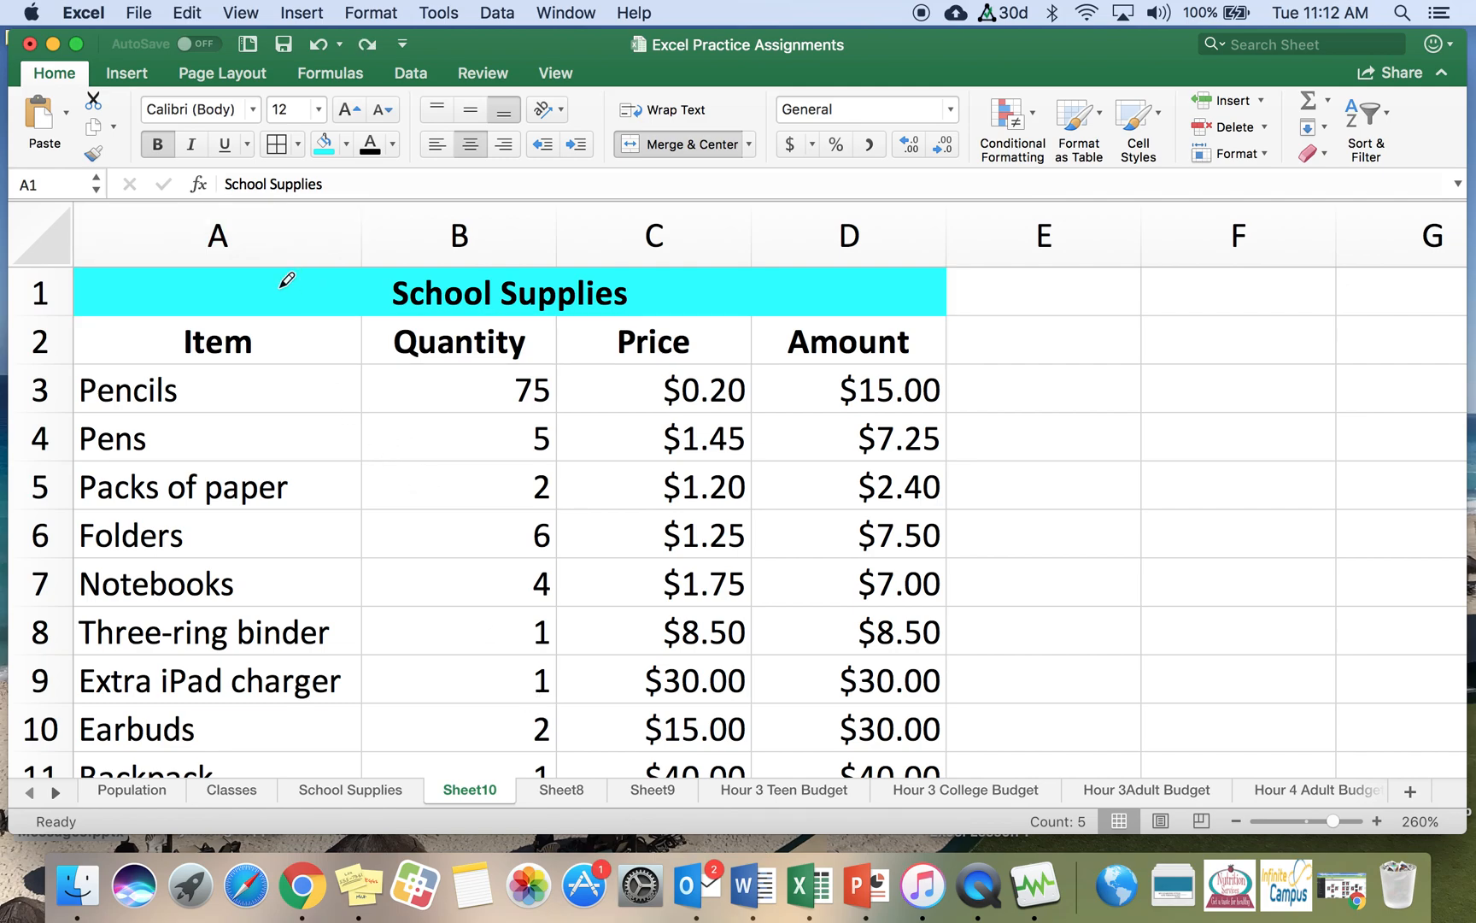
Draw thick borders along the right edges of the title and header cells and along the line between the title and header rows
{"action": "left_click_drag", "start_coordinate": [280, 291], "coordinate": [292, 339]}
{"action": "left_click", "coordinate": [557, 338]}
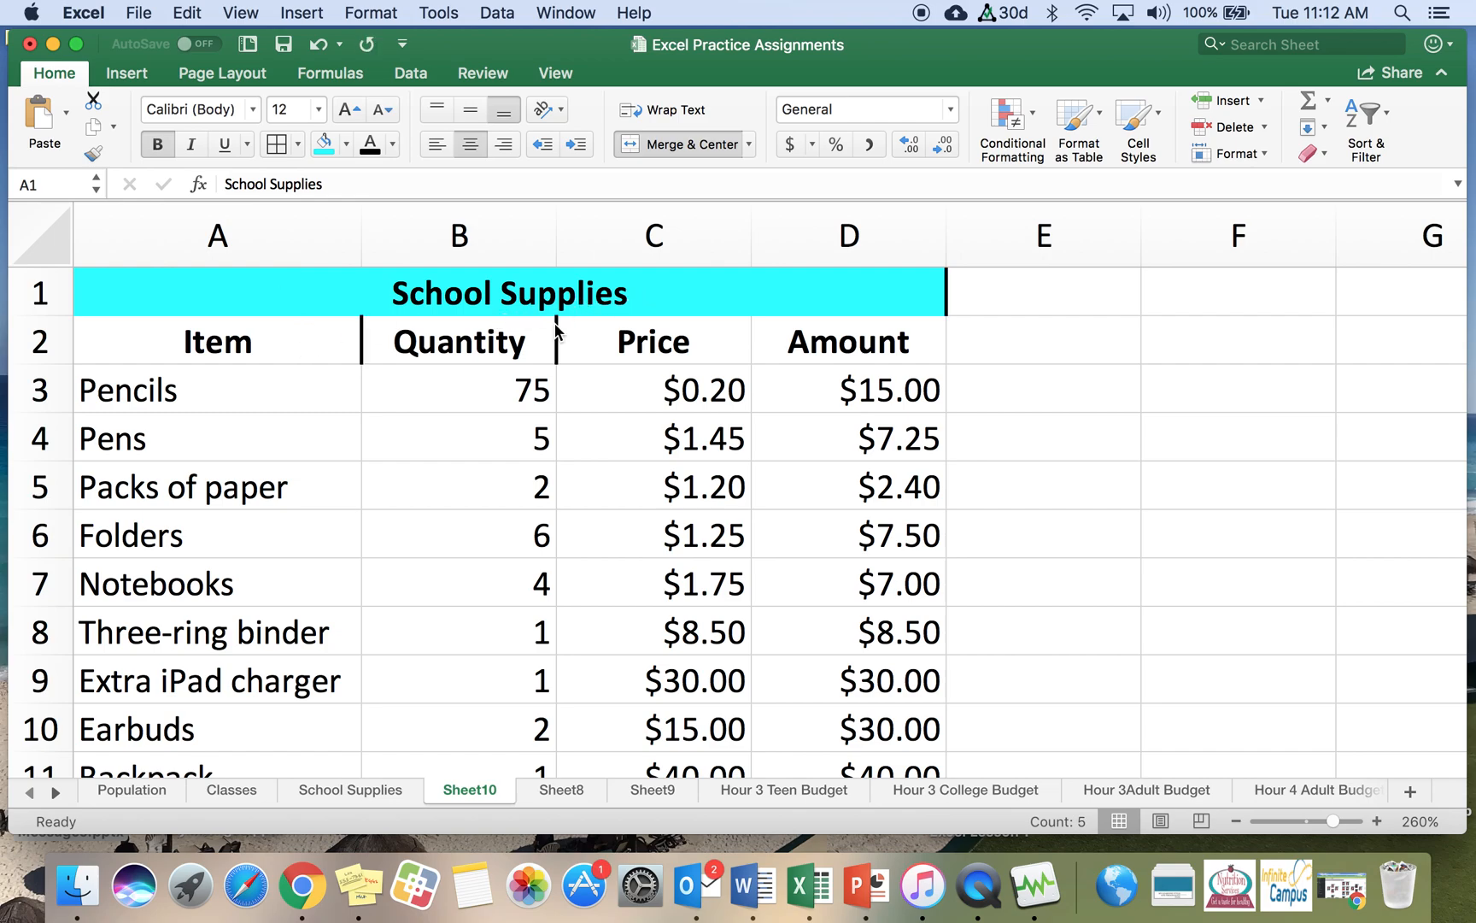
{"action": "left_click", "coordinate": [752, 340]}
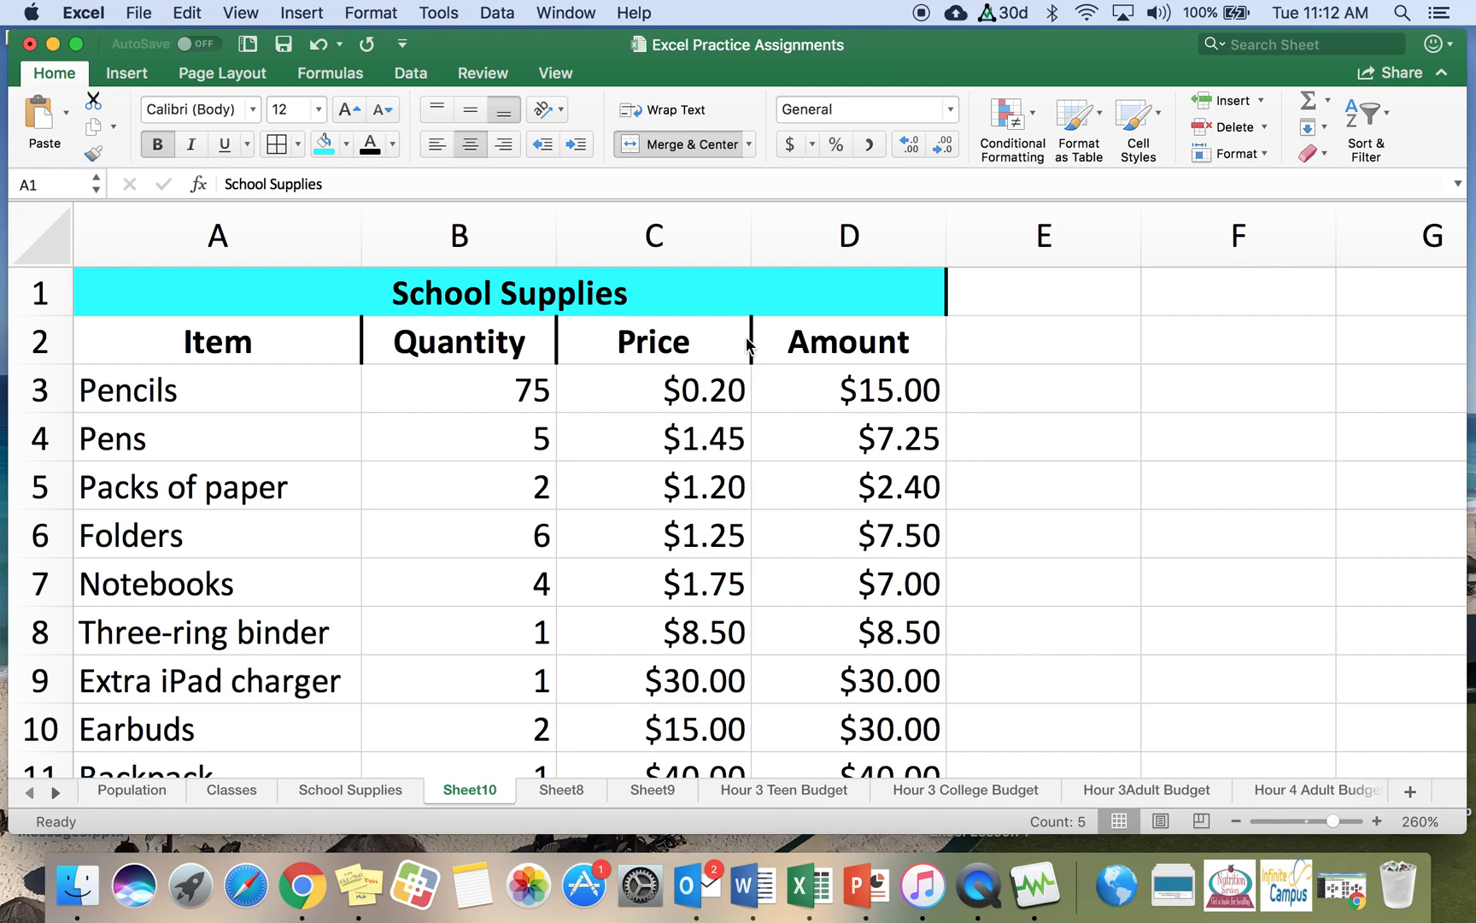
{"action": "left_click", "coordinate": [949, 335]}
{"action": "left_click", "coordinate": [681, 317]}
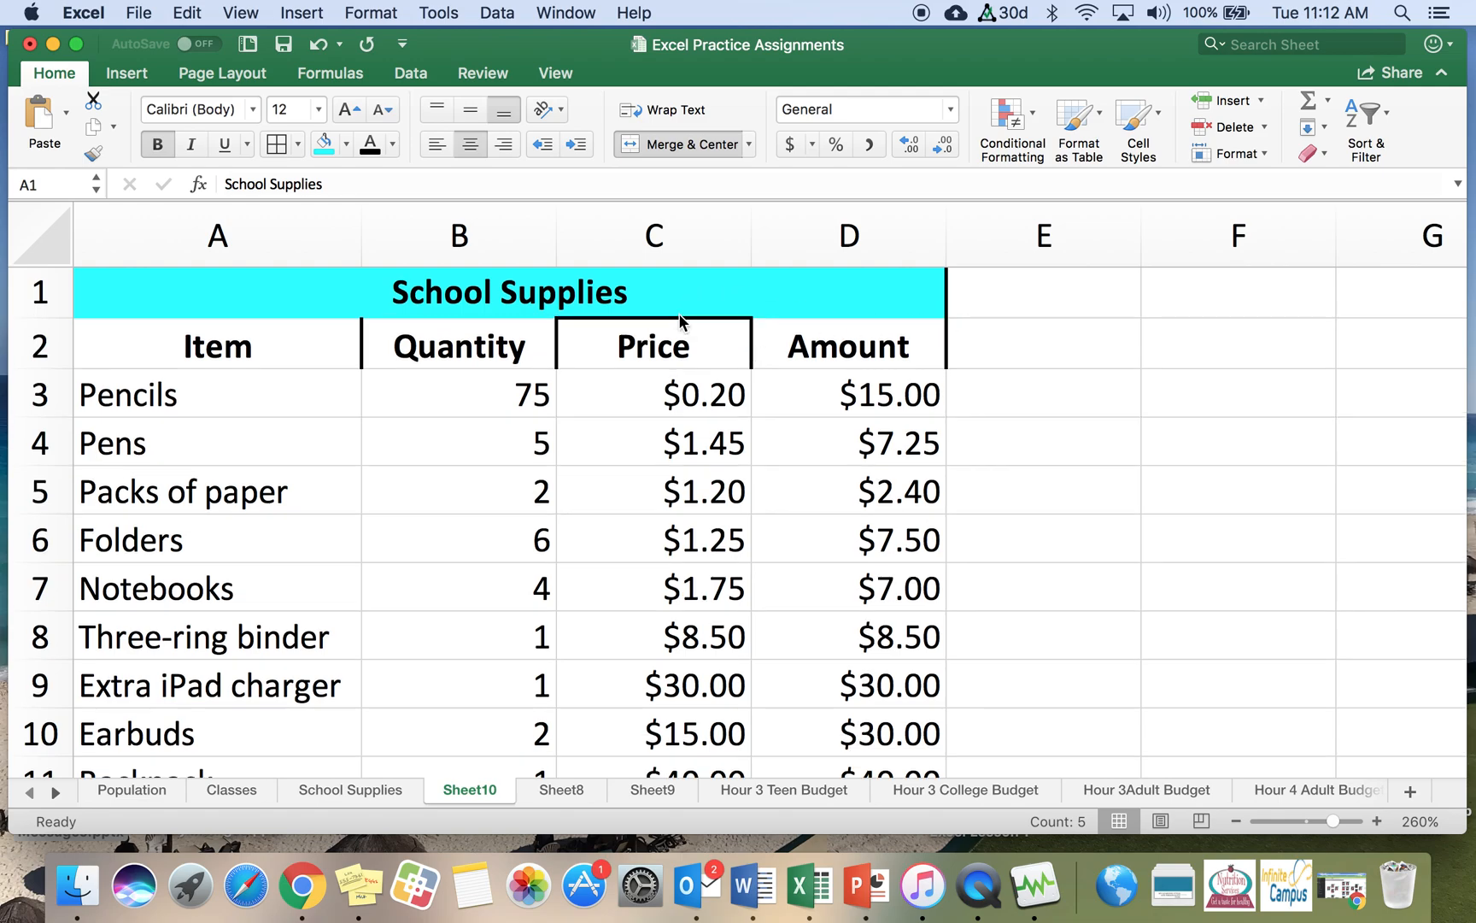
{"action": "left_click", "coordinate": [823, 317]}
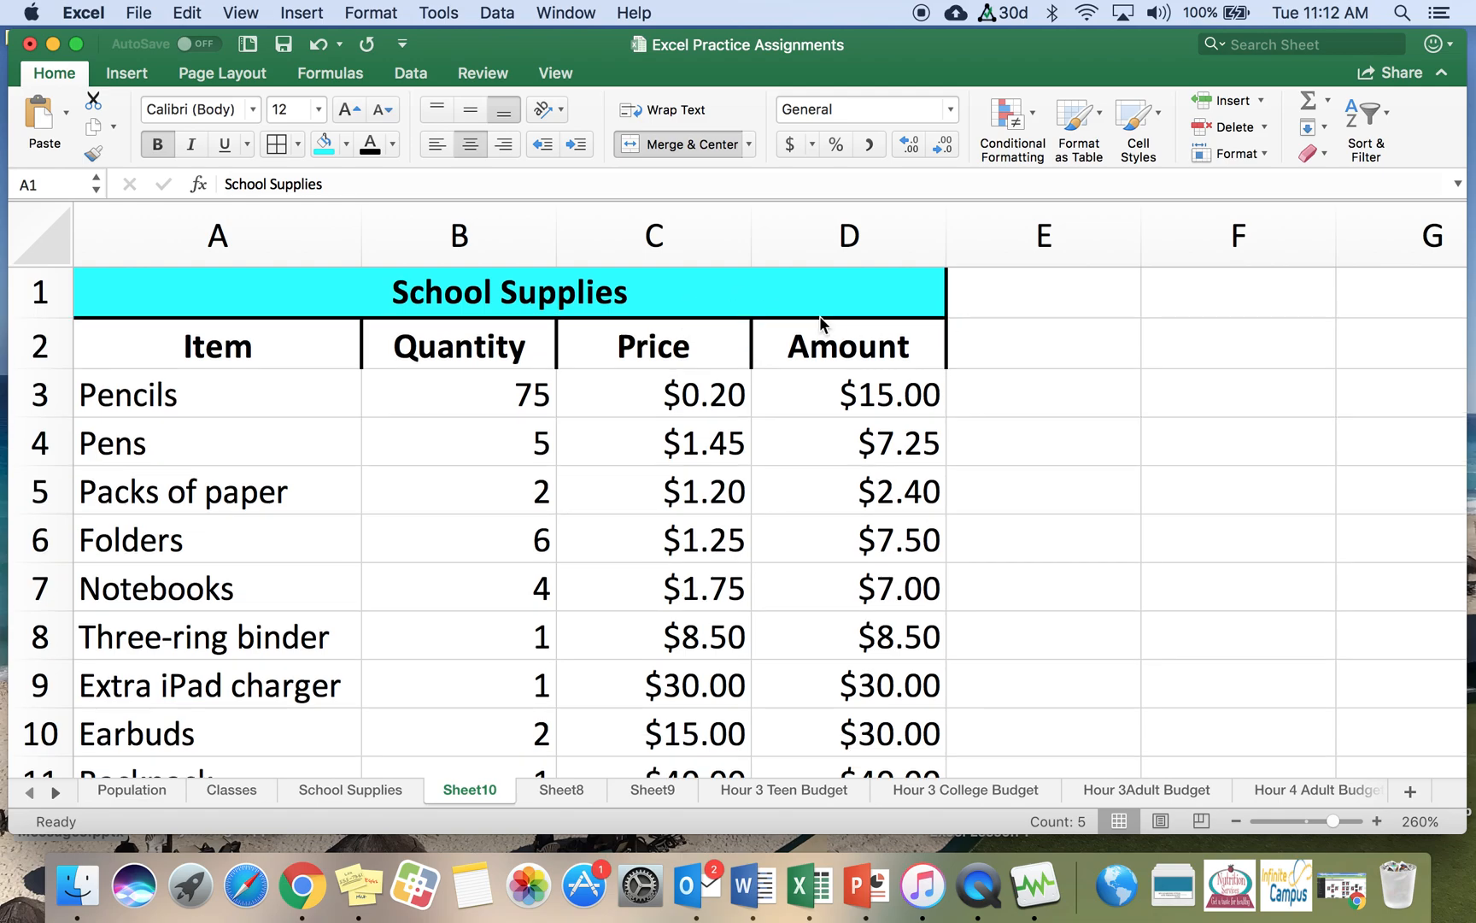
Draw thick bottom borders under the Item, Quantity, Price and Amount headers and stop drawing borders
{"action": "left_click", "coordinate": [318, 368]}
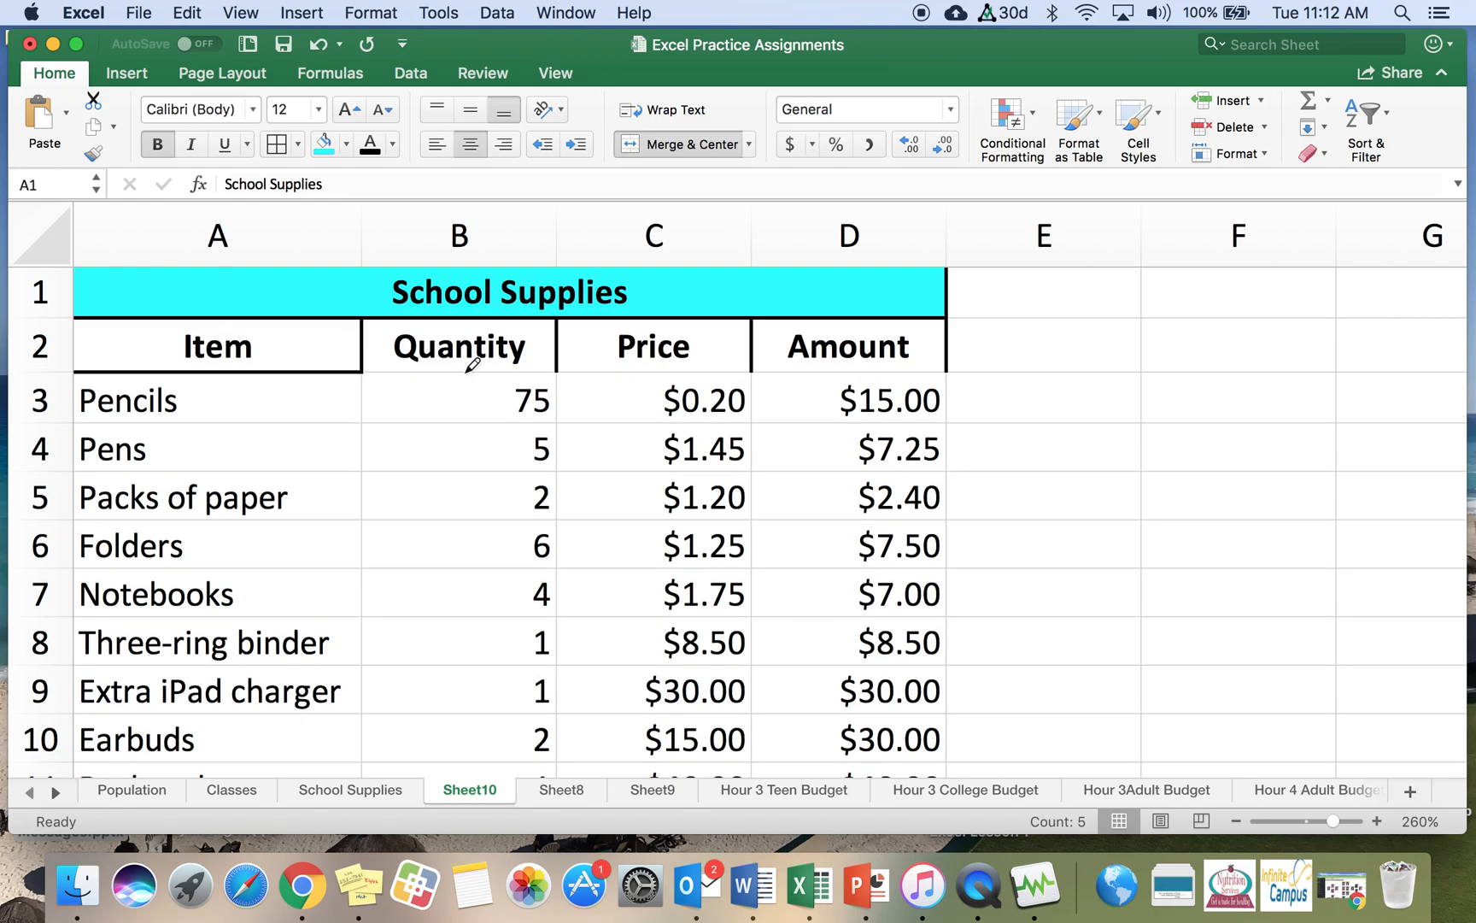
{"action": "left_click", "coordinate": [471, 372]}
{"action": "left_click", "coordinate": [658, 372]}
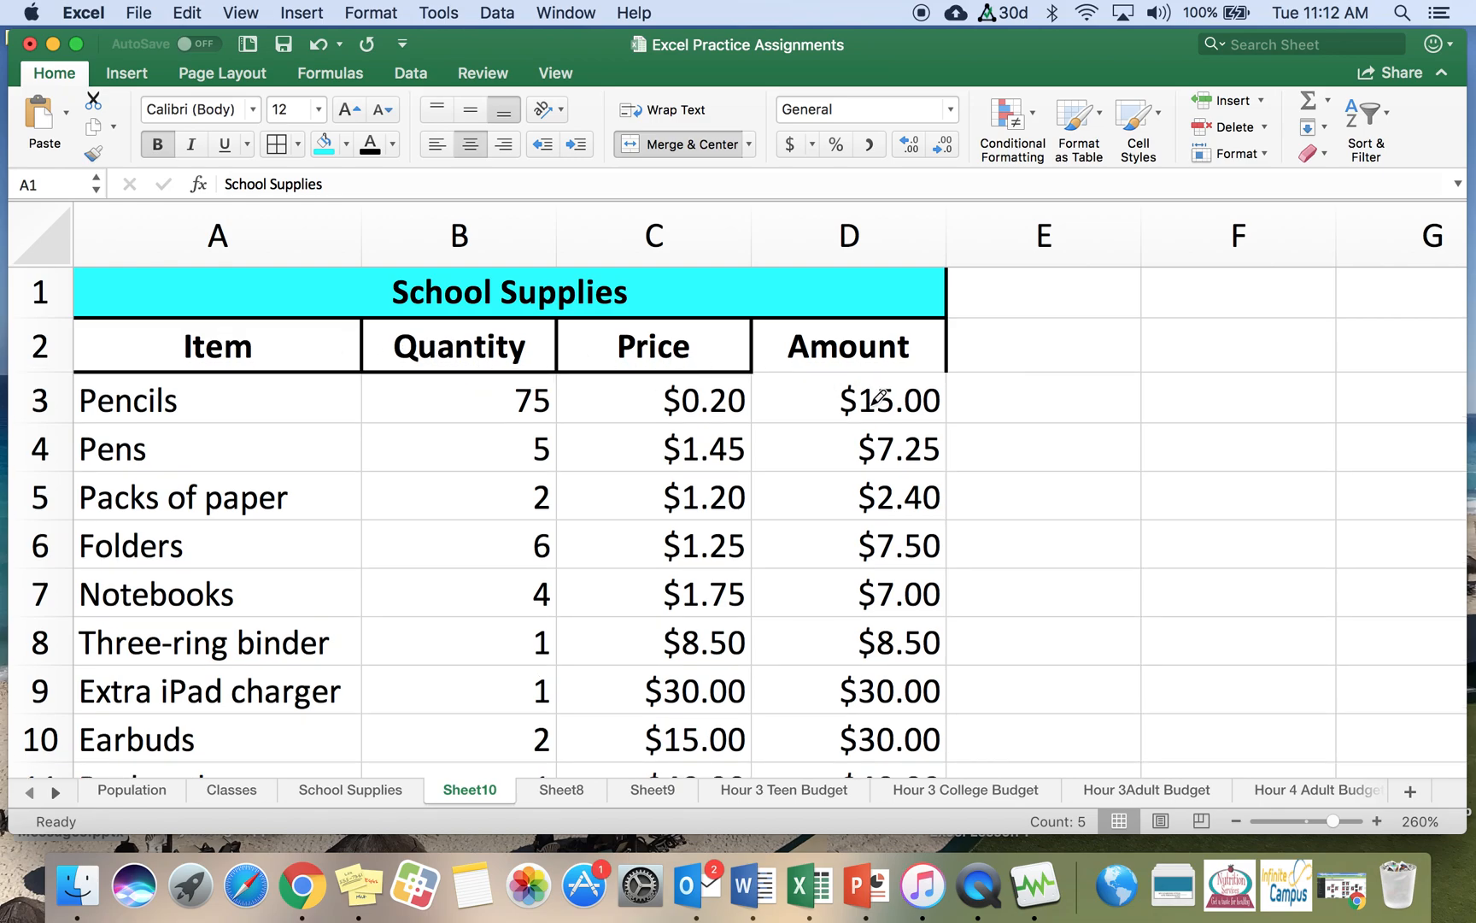
{"action": "left_click", "coordinate": [864, 372]}
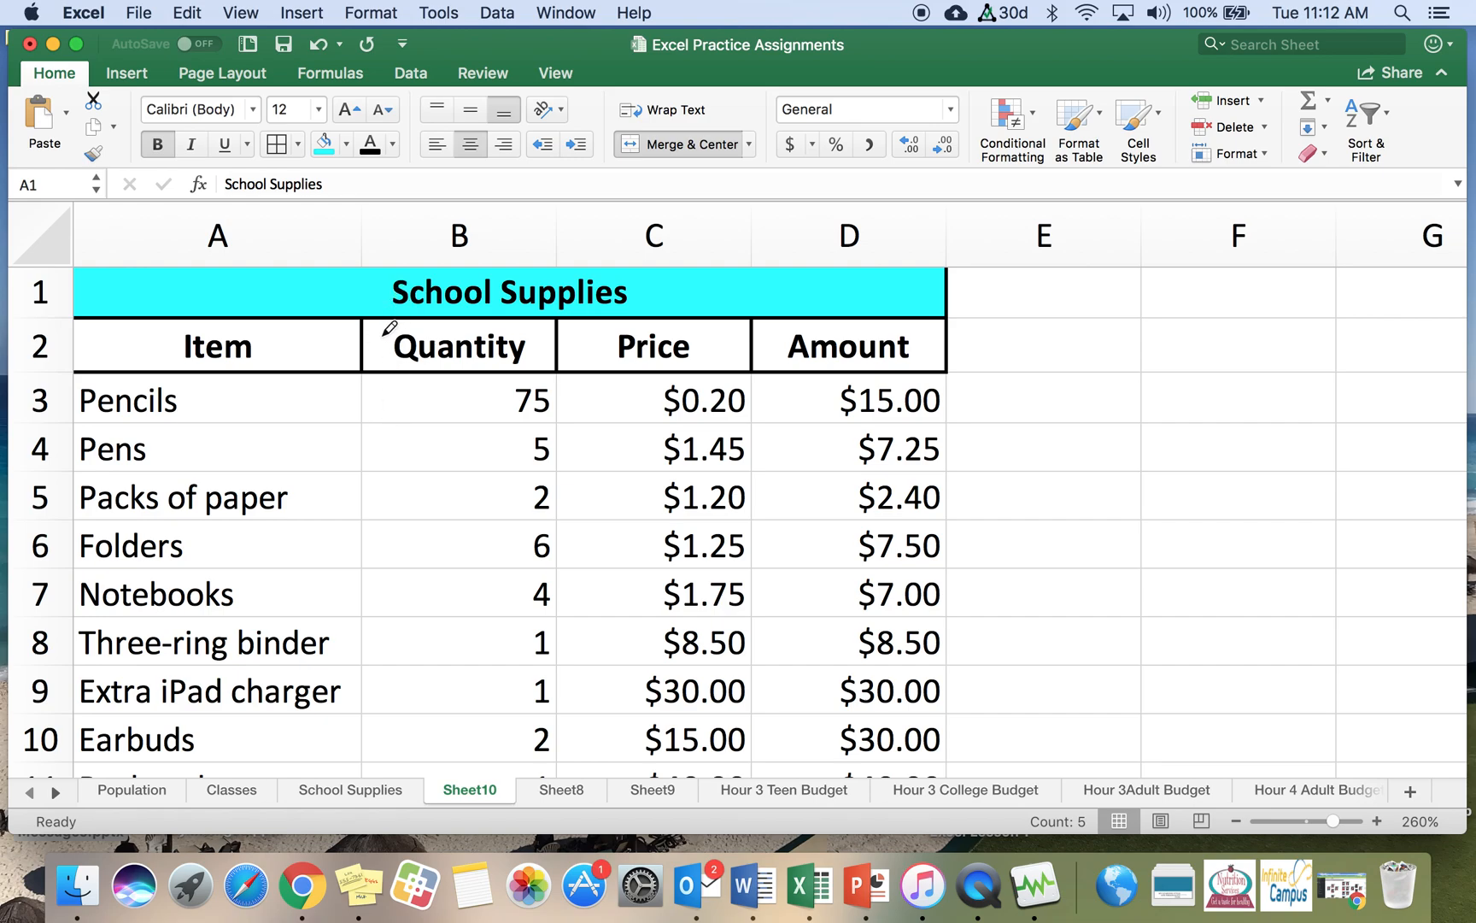
{"action": "key", "text": "Escape"}
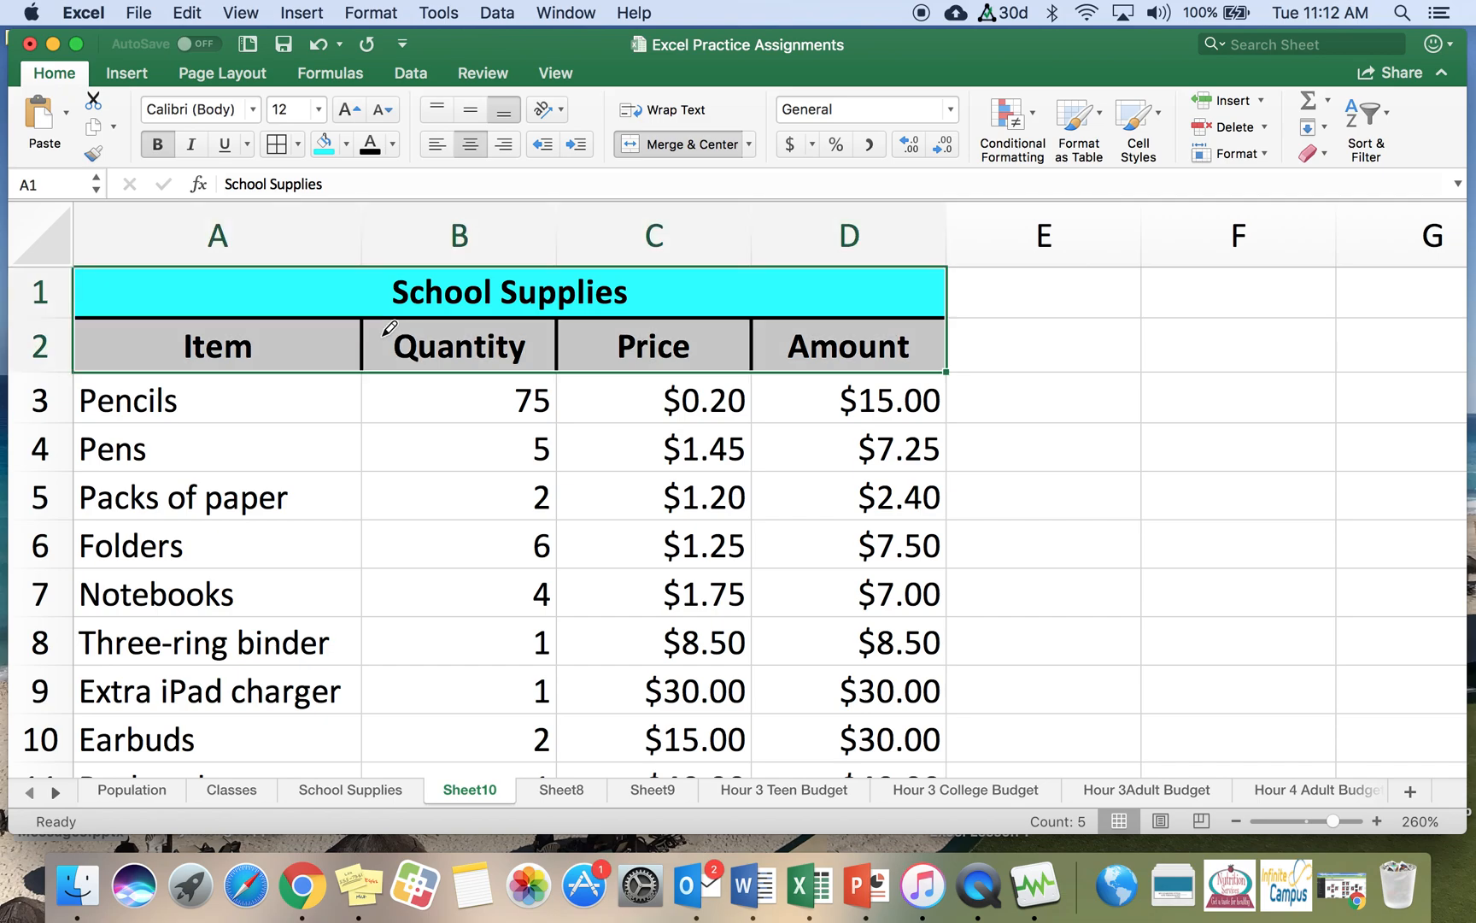
Fill the header cells A2 to D2 with a light gold theme color
{"action": "left_click", "coordinate": [299, 143]}
{"action": "left_click", "coordinate": [299, 142]}
{"action": "left_click", "coordinate": [218, 347]}
{"action": "left_click_drag", "start_coordinate": [218, 348], "coordinate": [853, 350]}
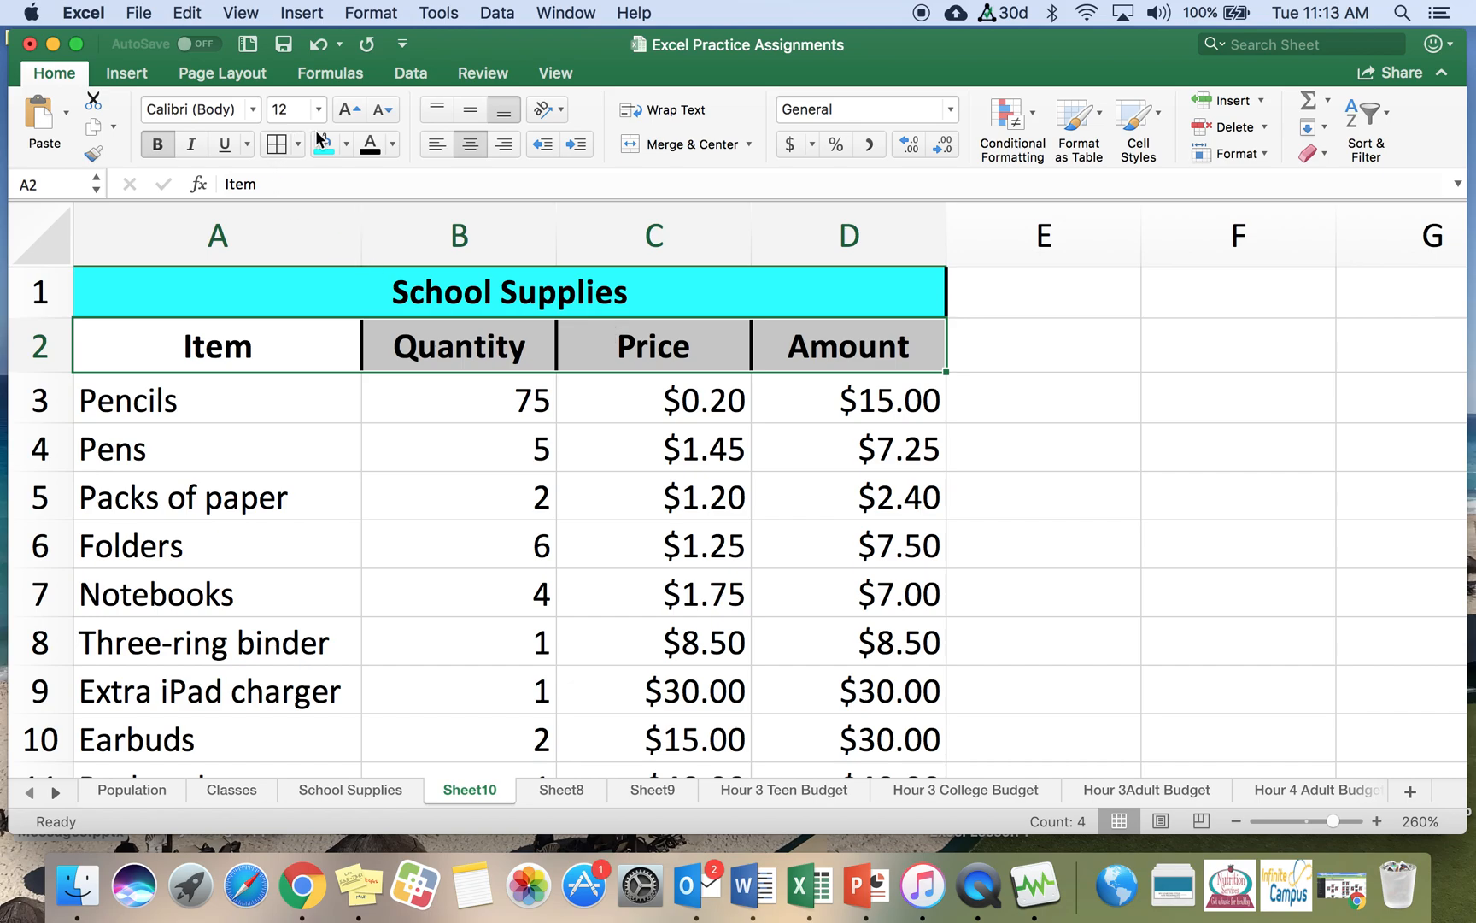
{"action": "left_click", "coordinate": [347, 145]}
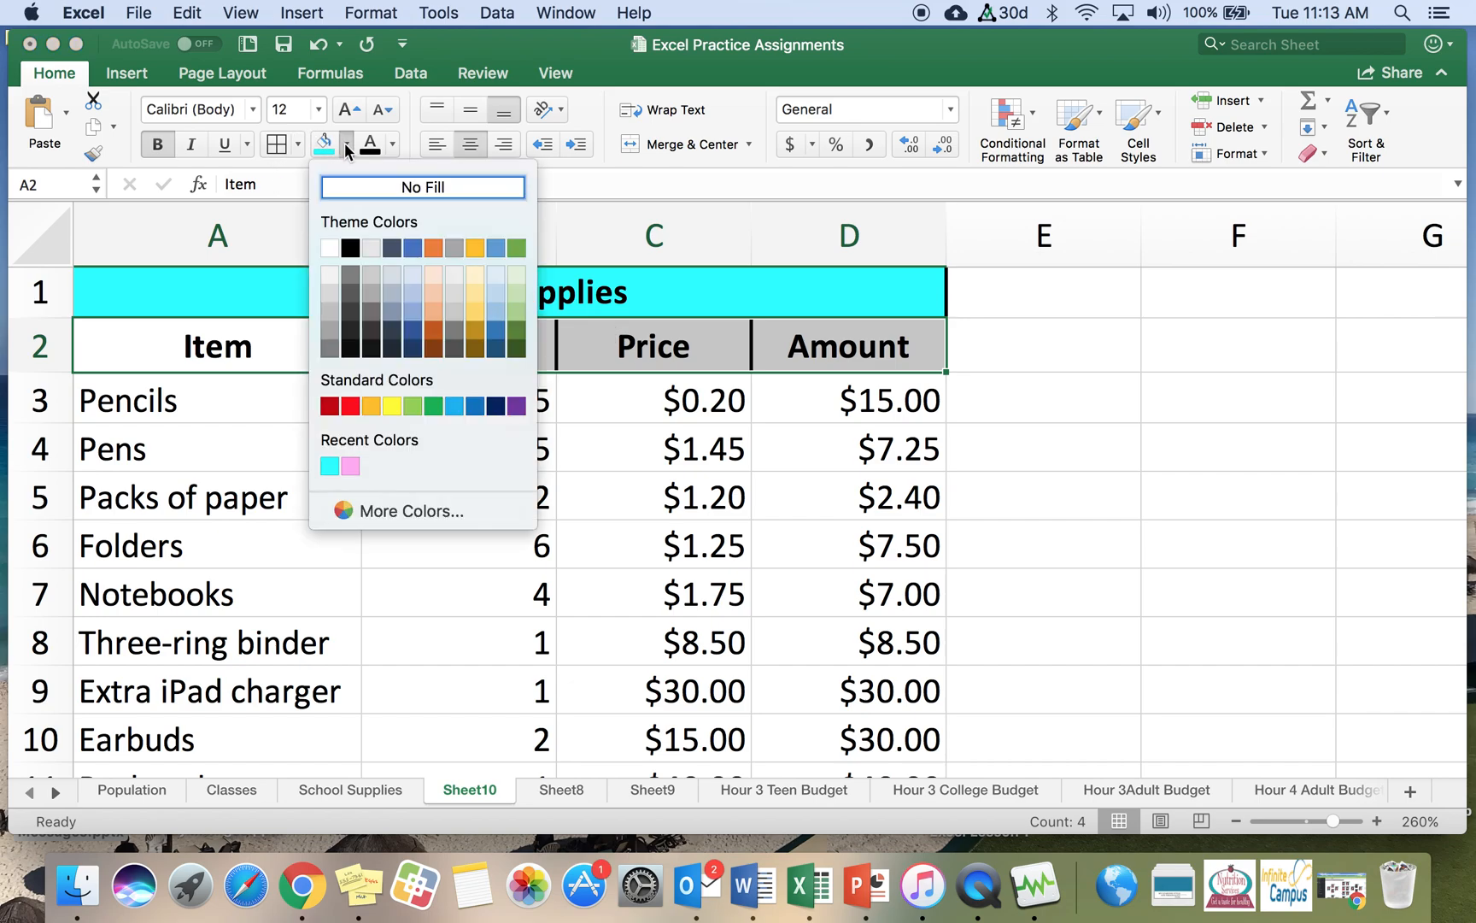
{"action": "left_click", "coordinate": [476, 294]}
{"action": "left_click", "coordinate": [1010, 469]}
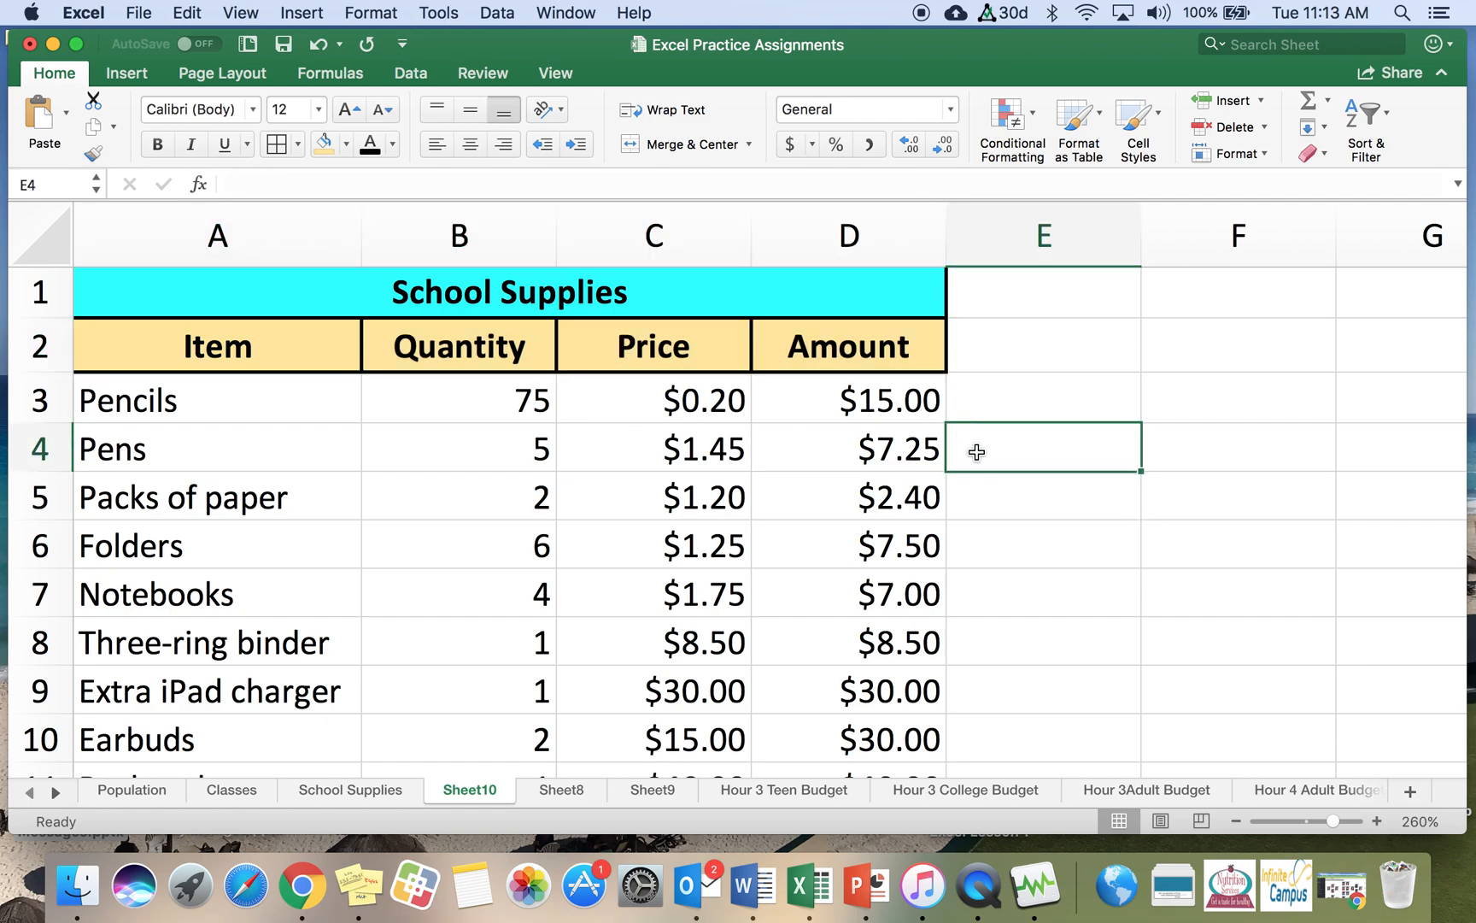
Enter the labels "Budget" in cell A15 and "Difference from budget" in cell A16
{"action": "scroll", "coordinate": [998, 544], "scroll_direction": "down", "scroll_amount": 7}
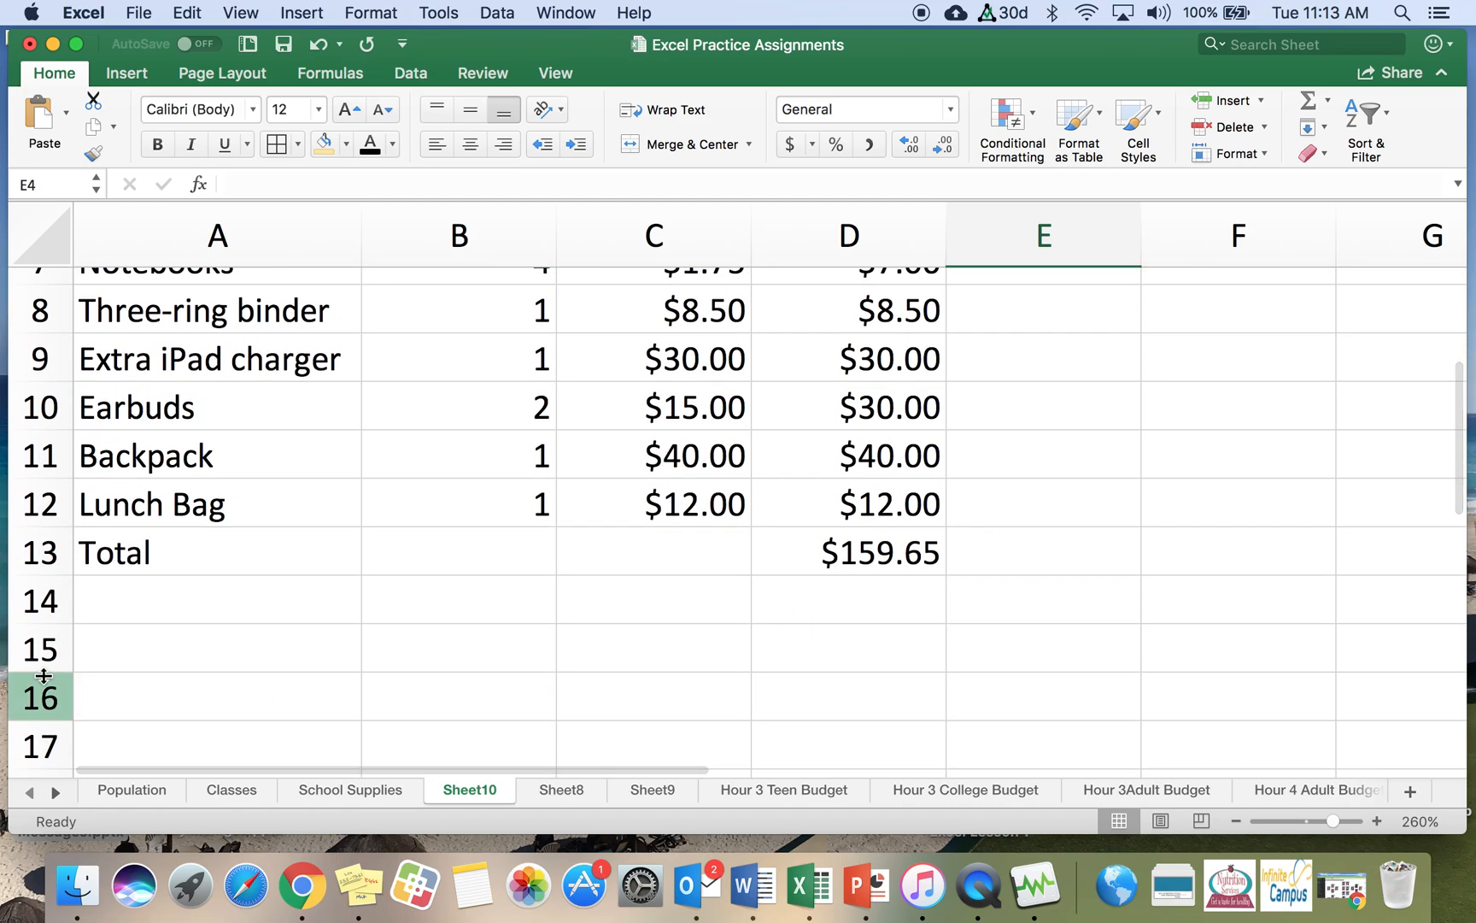
{"action": "left_click", "coordinate": [190, 654]}
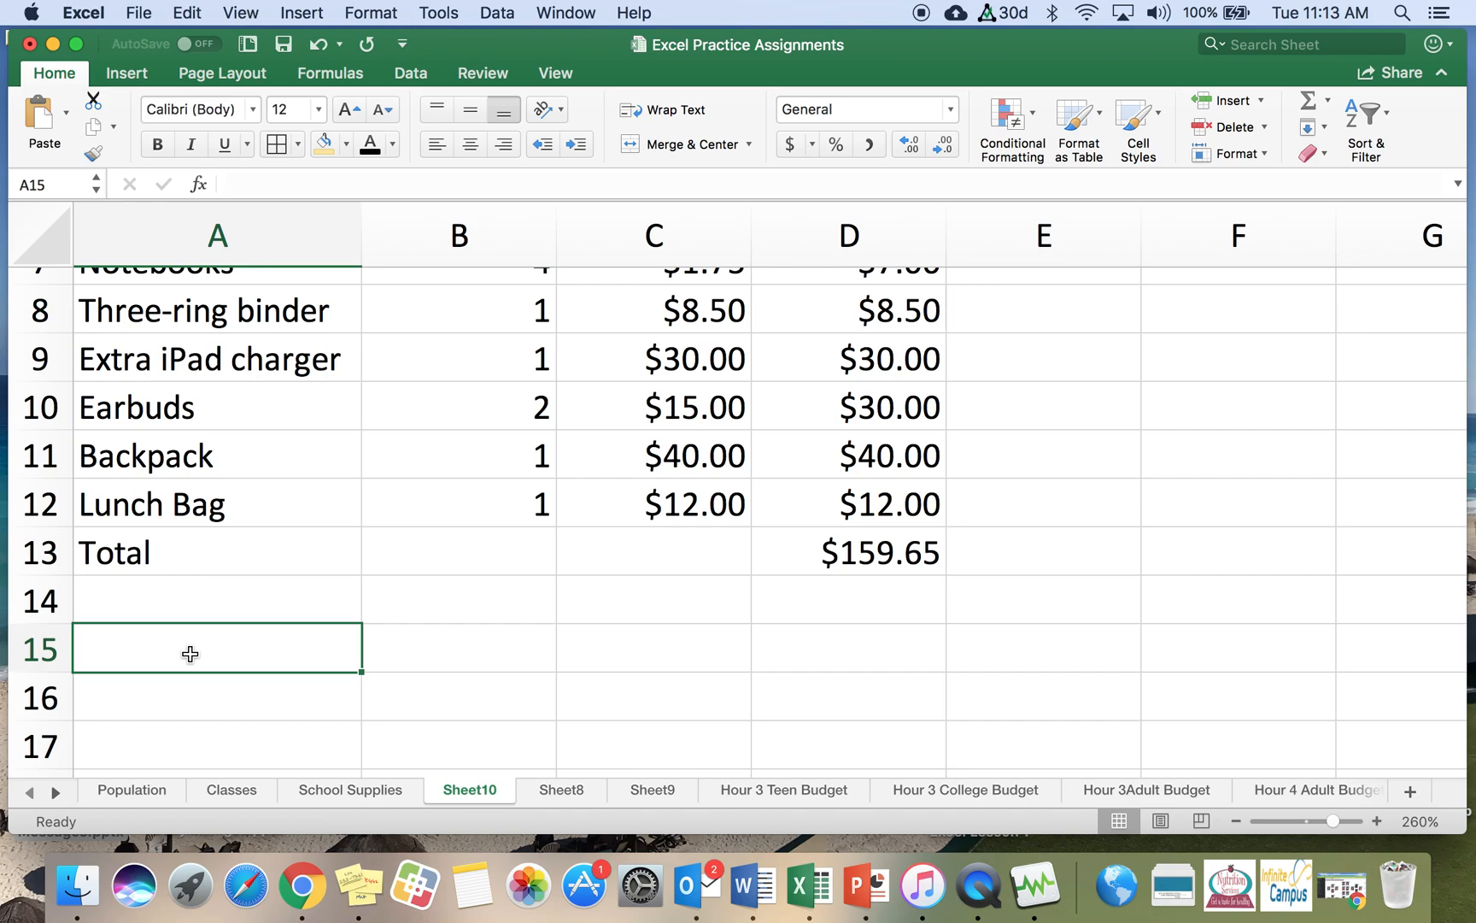
{"action": "type", "text": "Budget"}
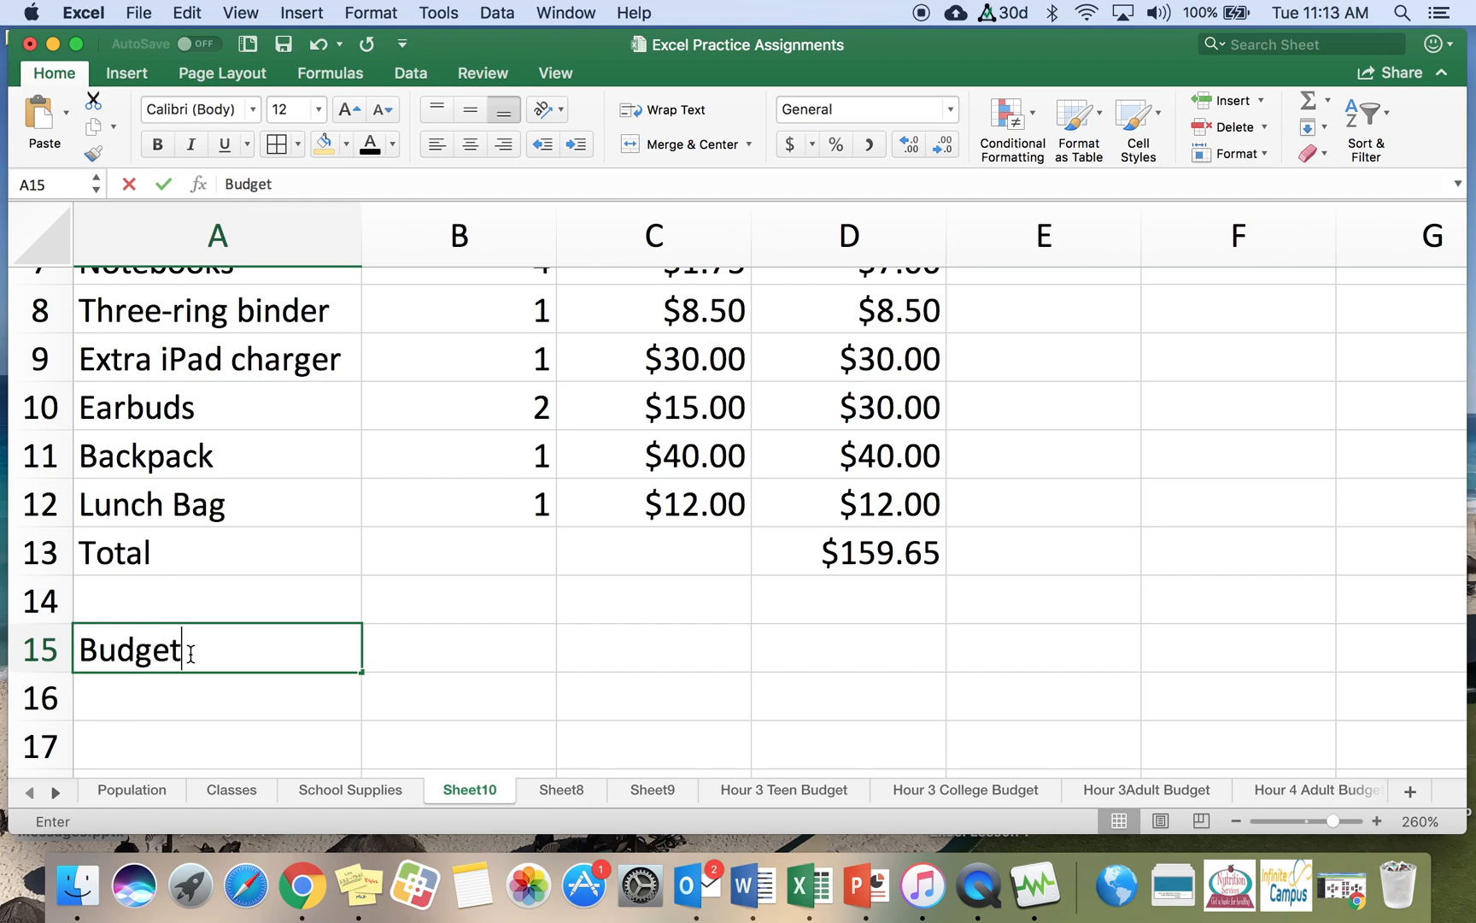
{"action": "key", "text": "Return"}
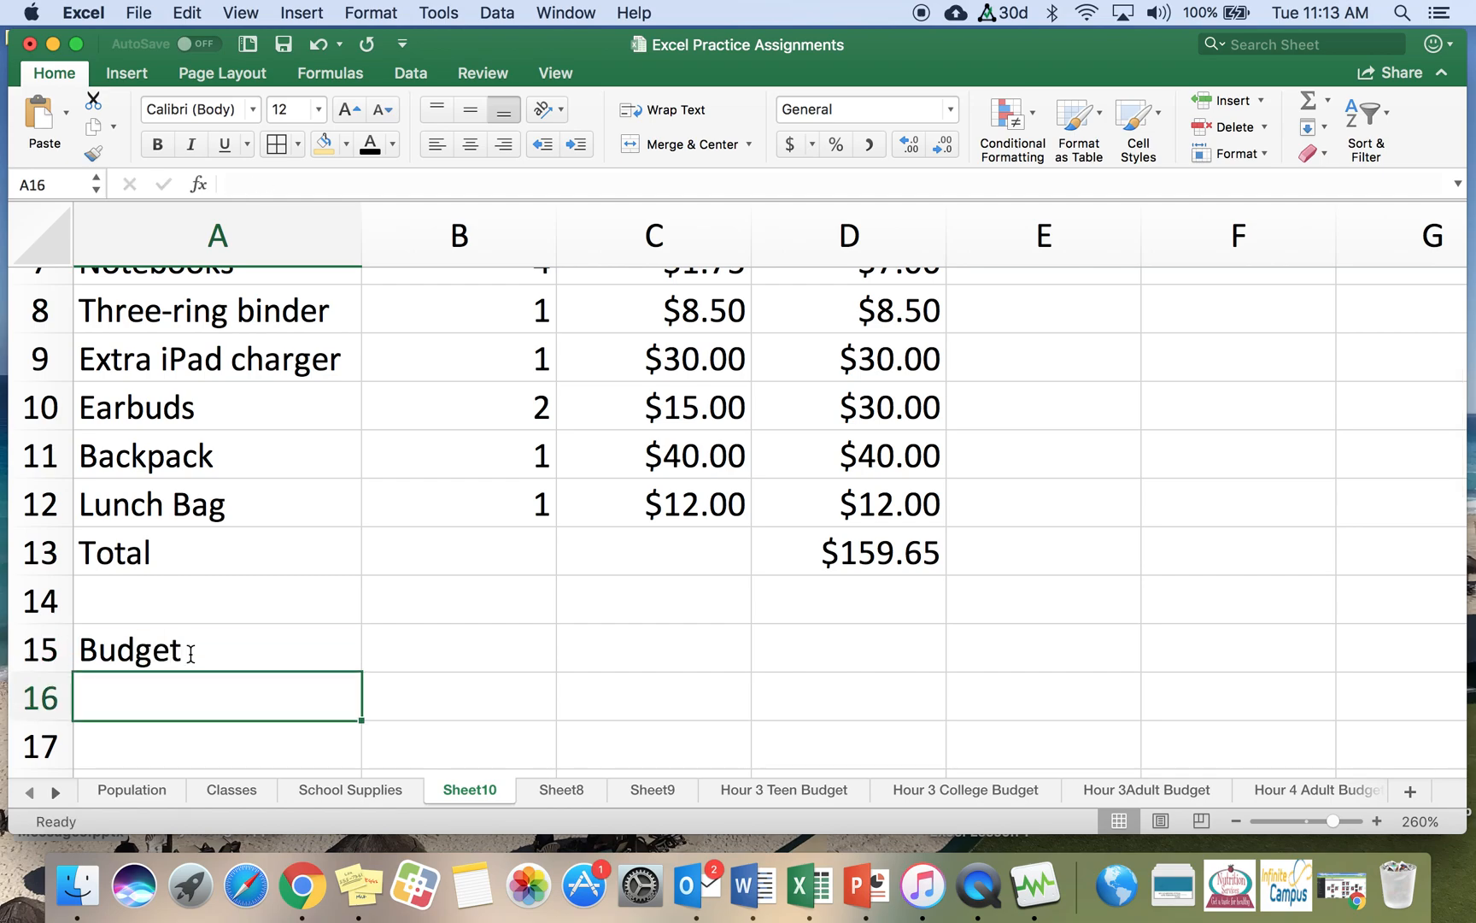
{"action": "type", "text": "Di"}
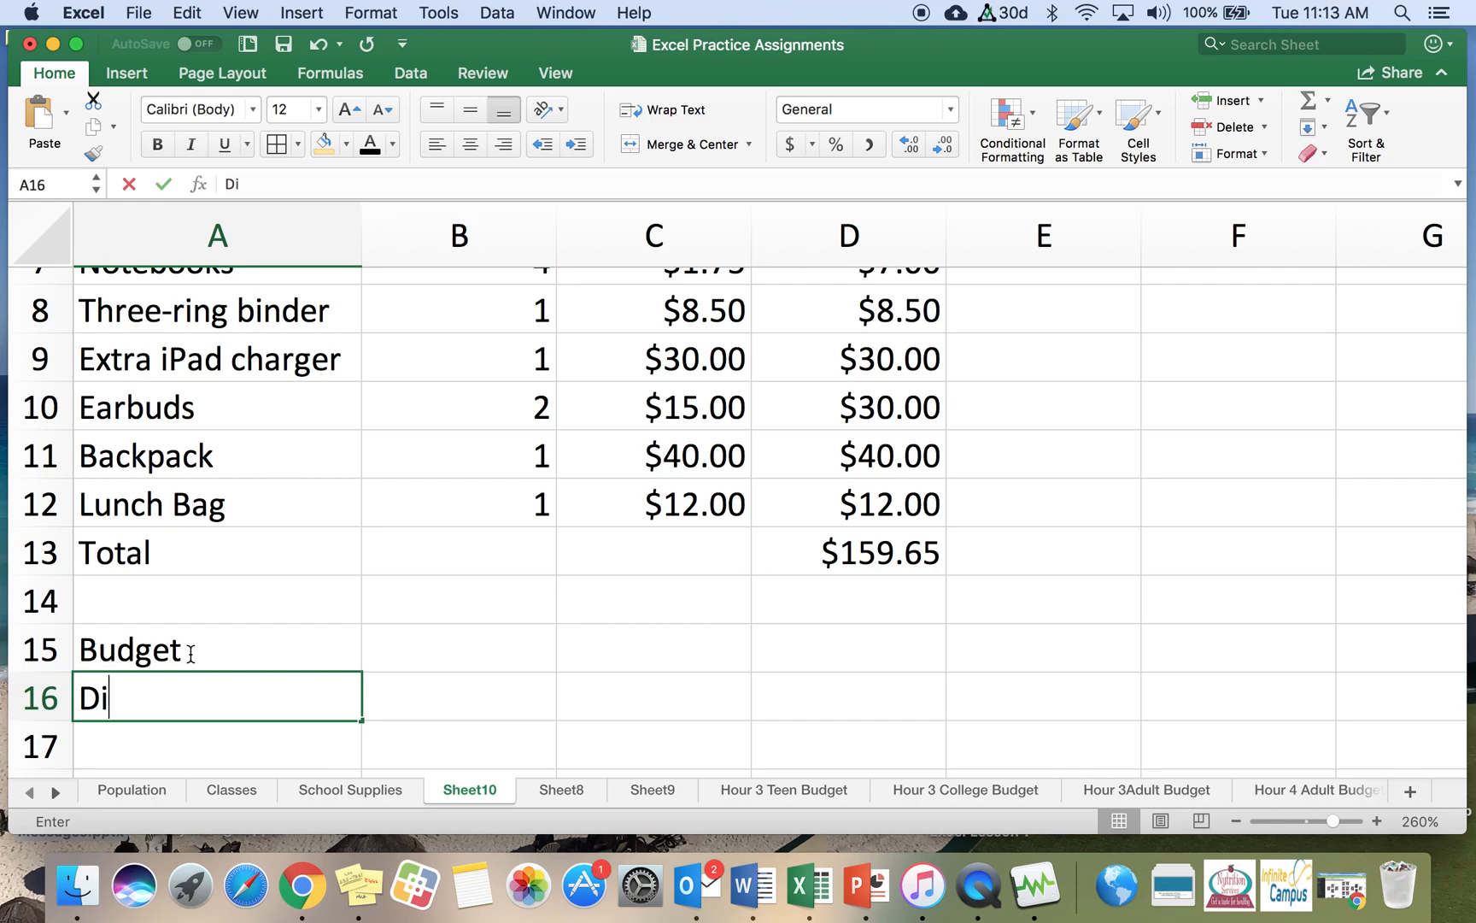
{"action": "type", "text": "fference from budget"}
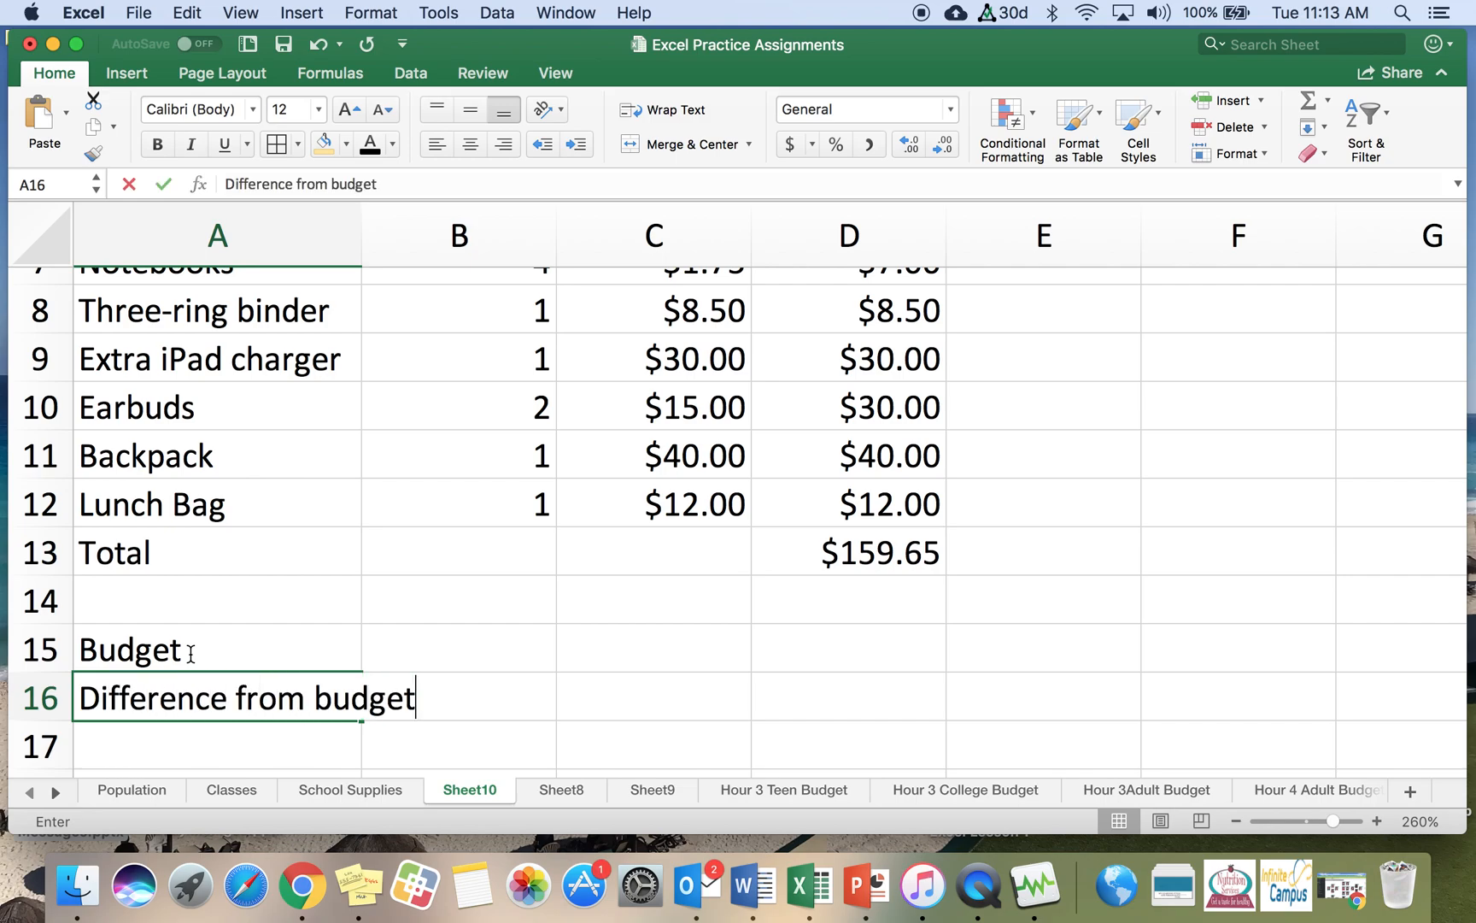
{"action": "key", "text": "Return"}
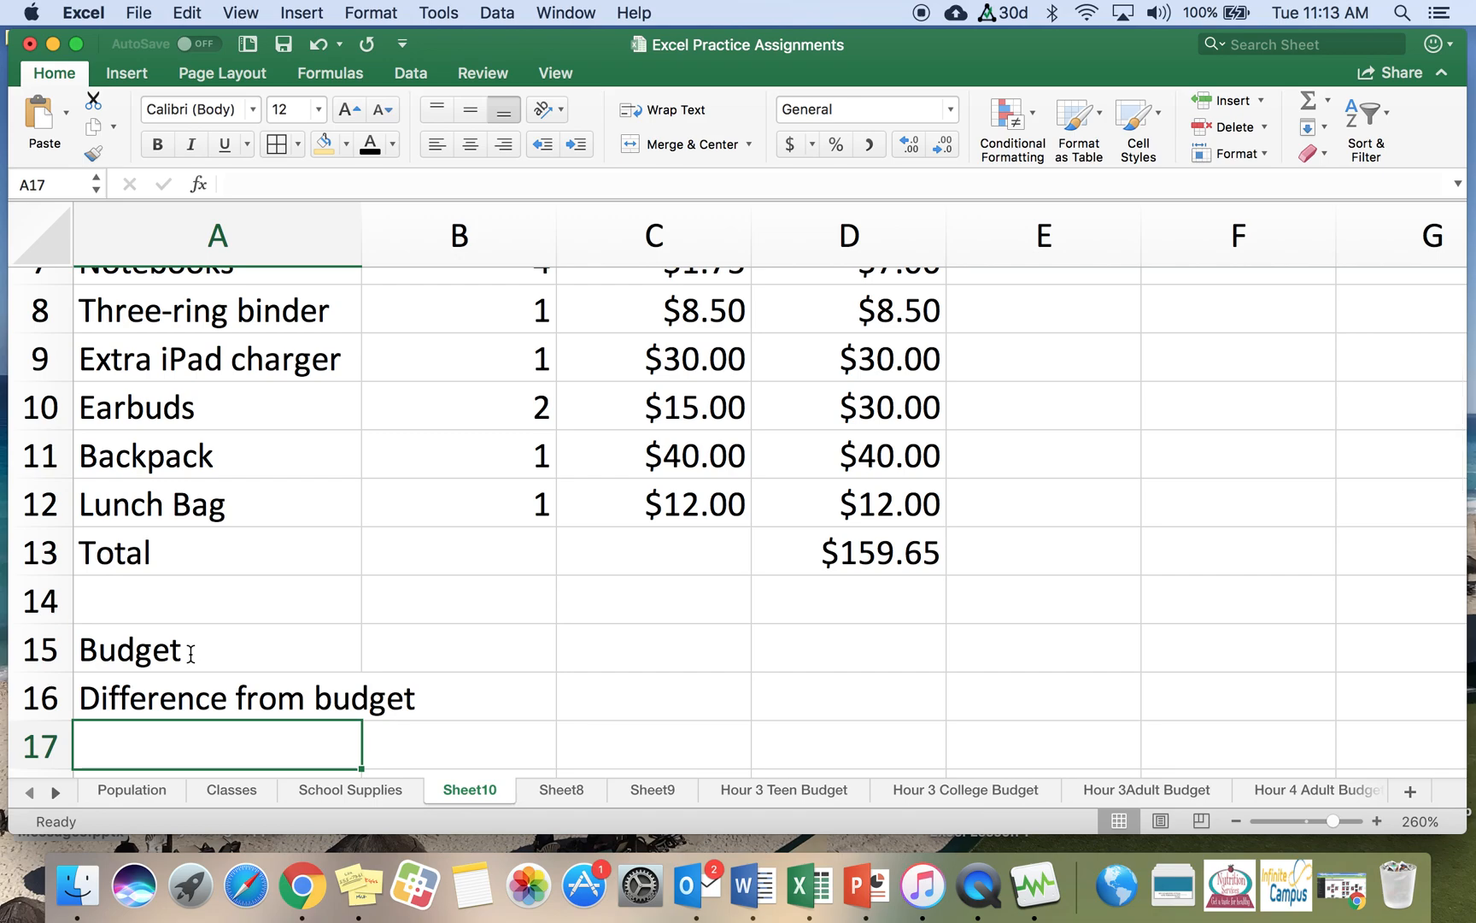
Enter the label "Percent of budget spent" in cell A17
{"action": "type", "text": "Perce"}
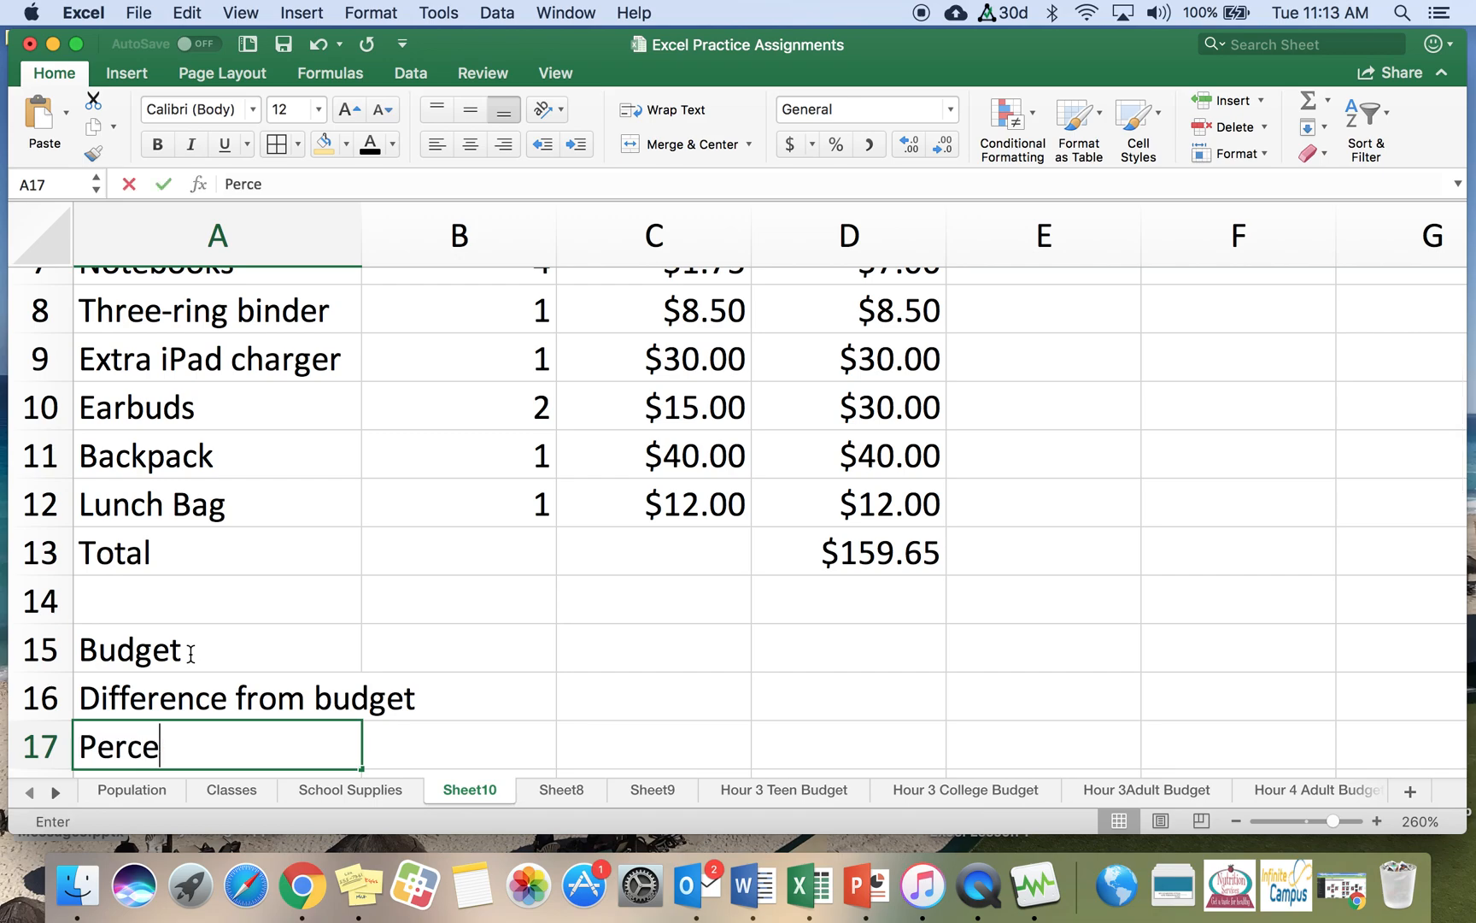
{"action": "type", "text": "nt of buget s"}
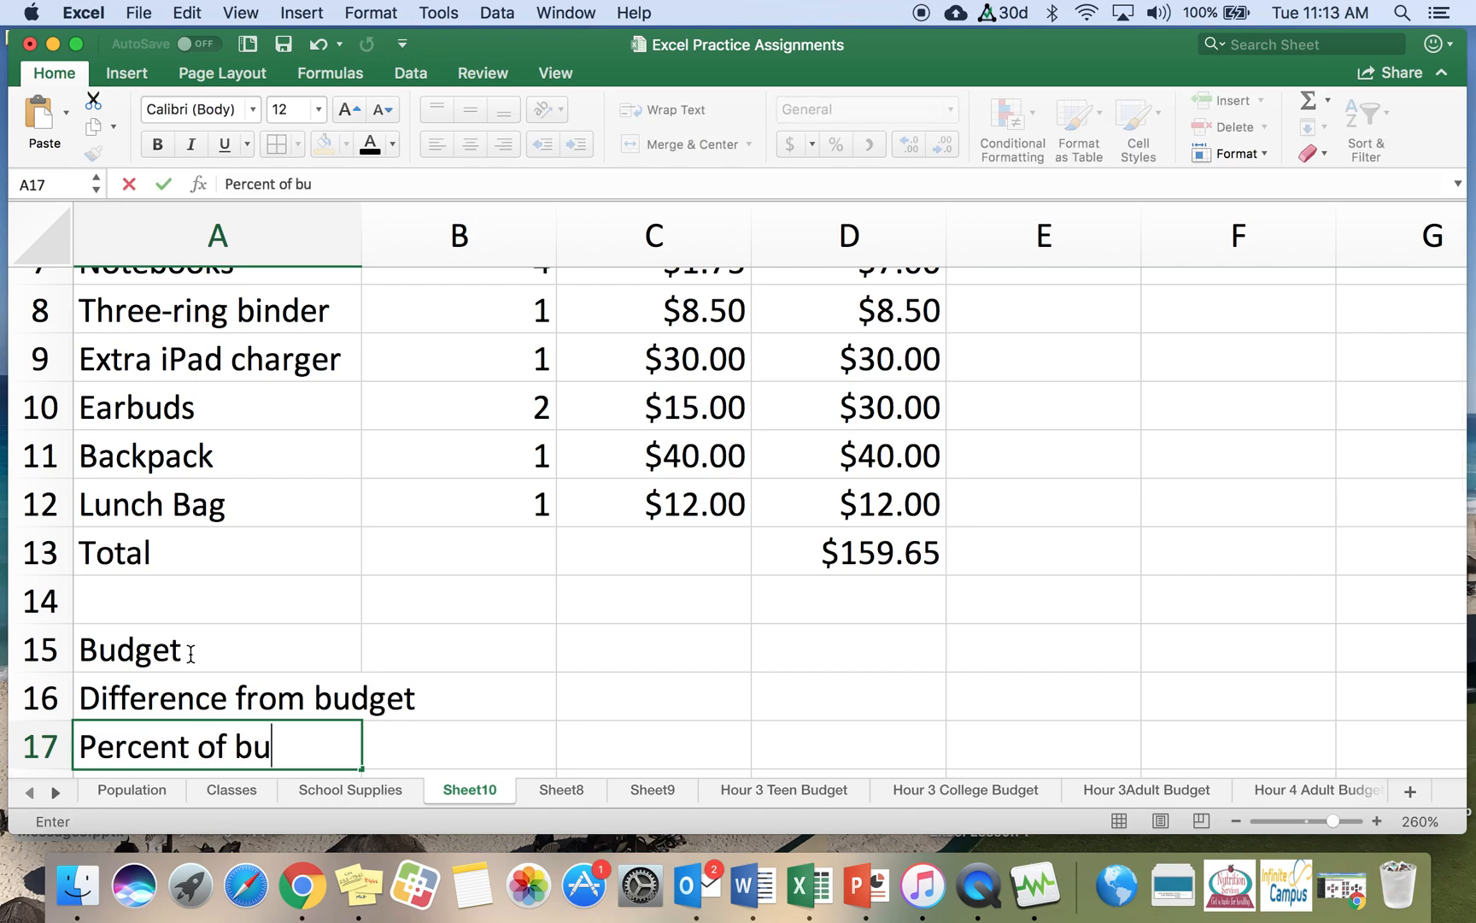
{"action": "key", "text": "BackSpace"}
{"action": "key", "text": "BackSpace"}
{"action": "key", "text": "BackSpace"}
{"action": "key", "text": "BackSpace"}
{"action": "key", "text": "BackSpace"}
{"action": "type", "text": "d"}
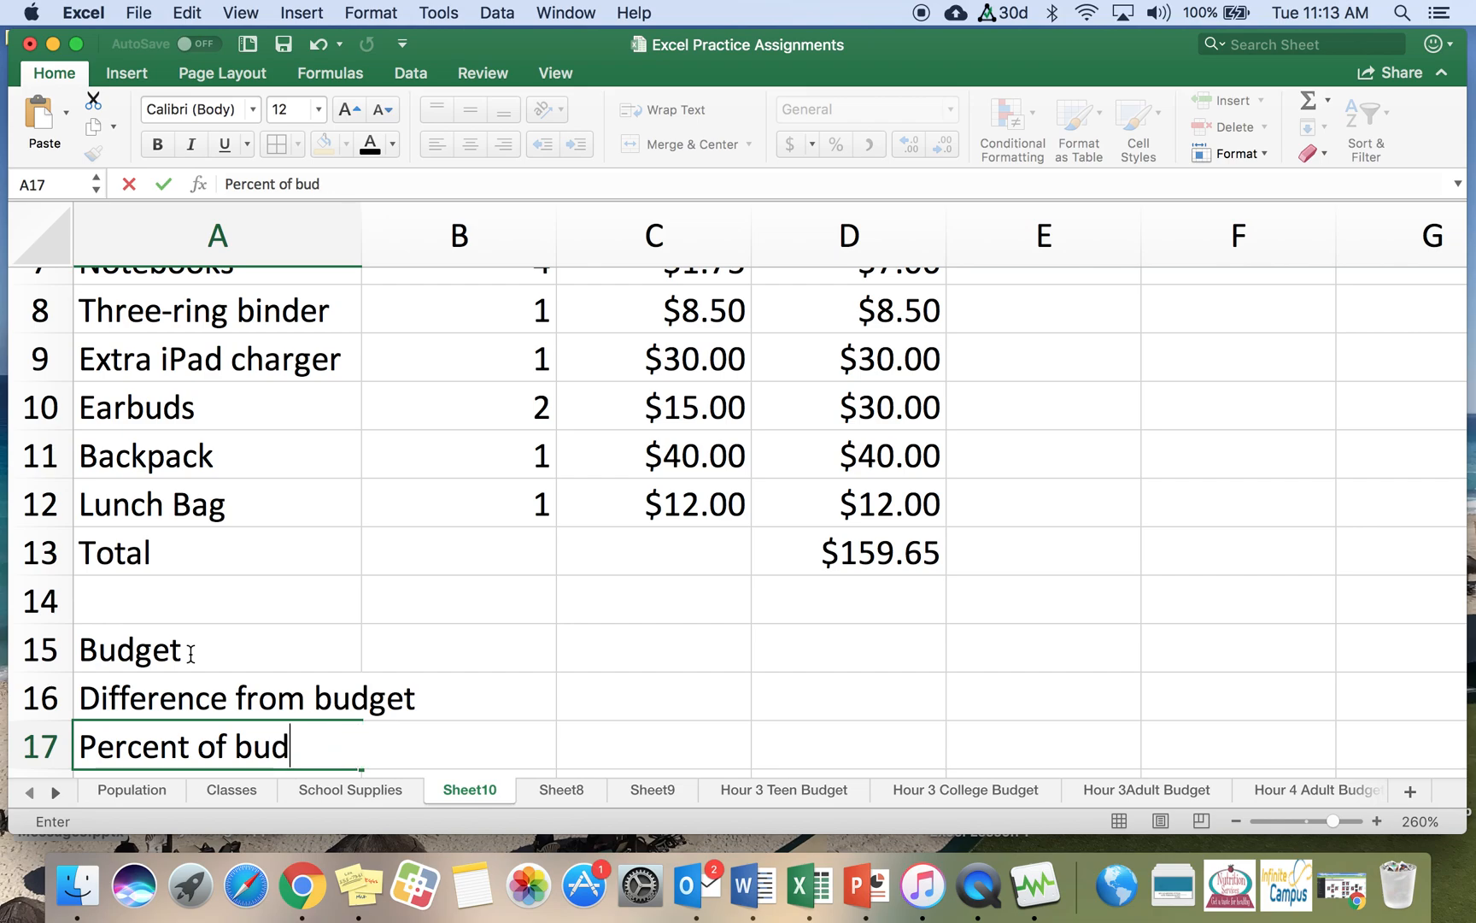
{"action": "type", "text": "get spent"}
{"action": "key", "text": "Return"}
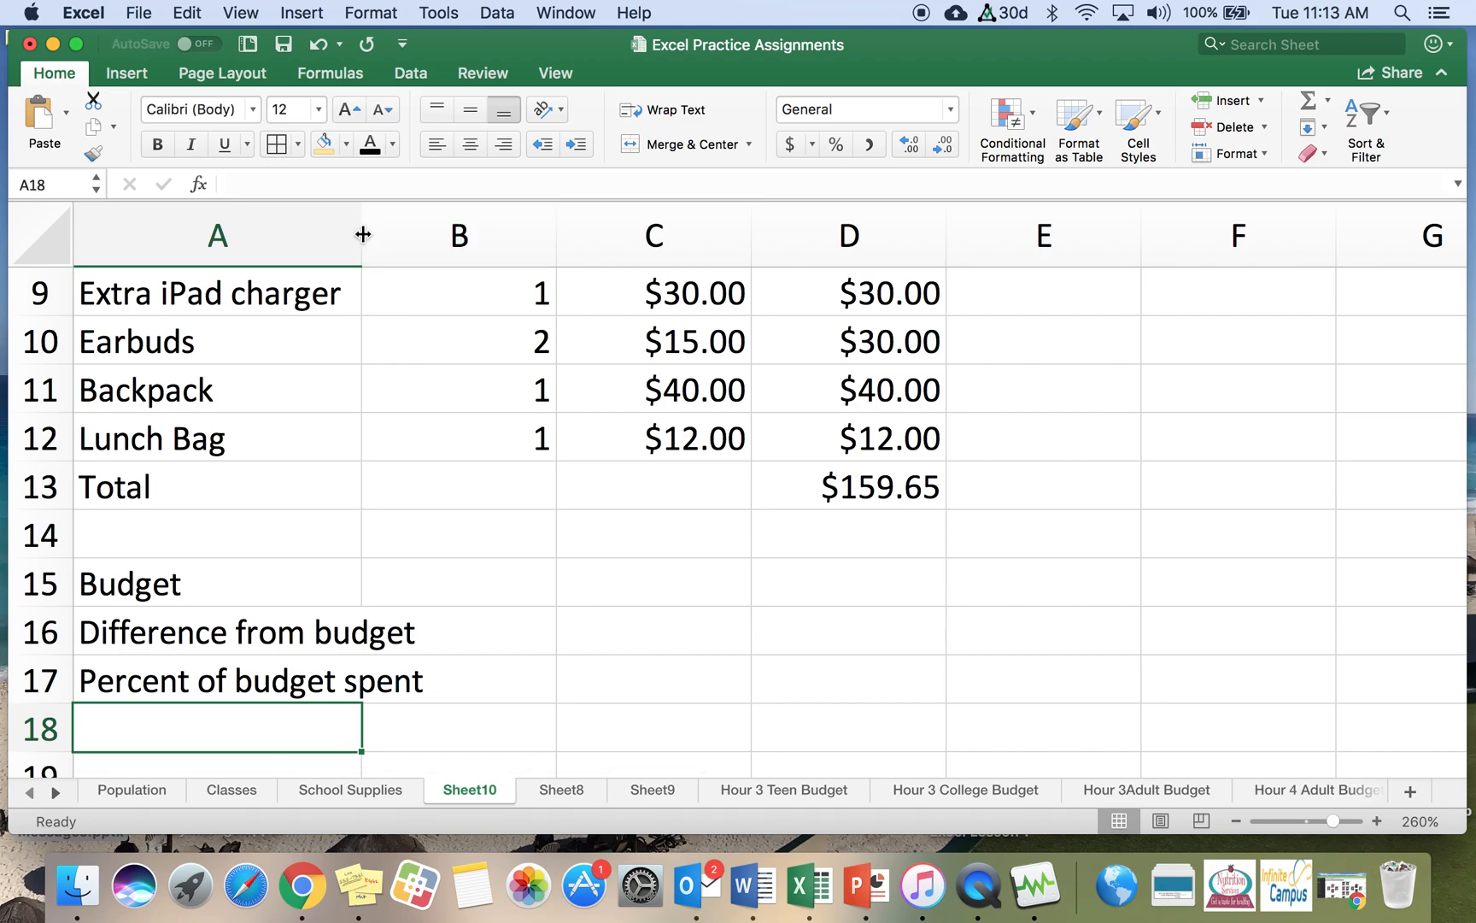
Widen column A to fit the budget labels and enter 200 as the Budget value in cell B15
{"action": "left_click_drag", "start_coordinate": [362, 232], "coordinate": [434, 241]}
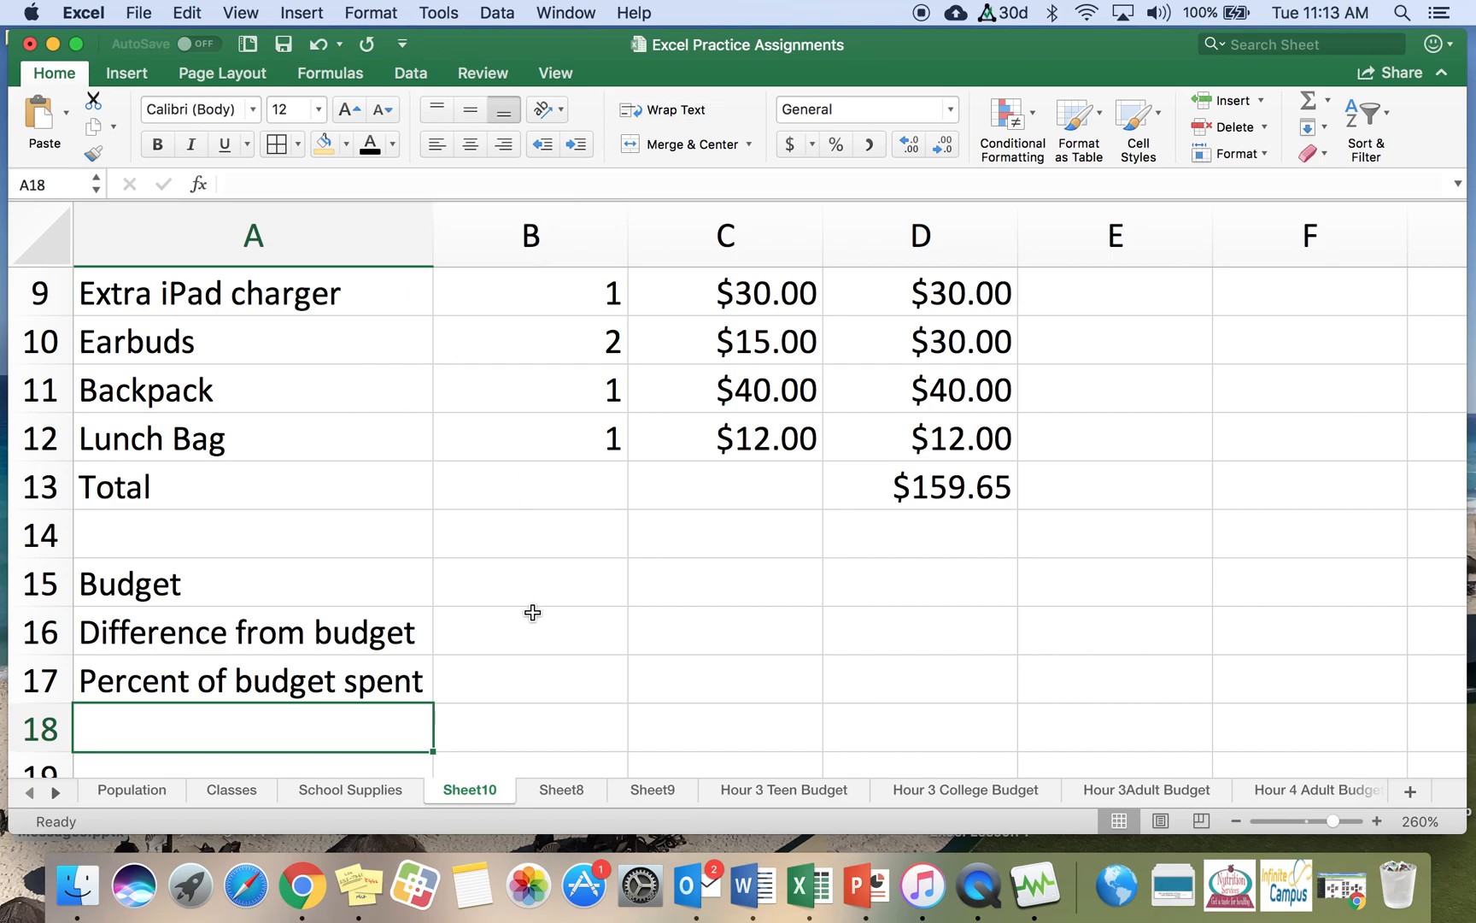
{"action": "left_click", "coordinate": [536, 584]}
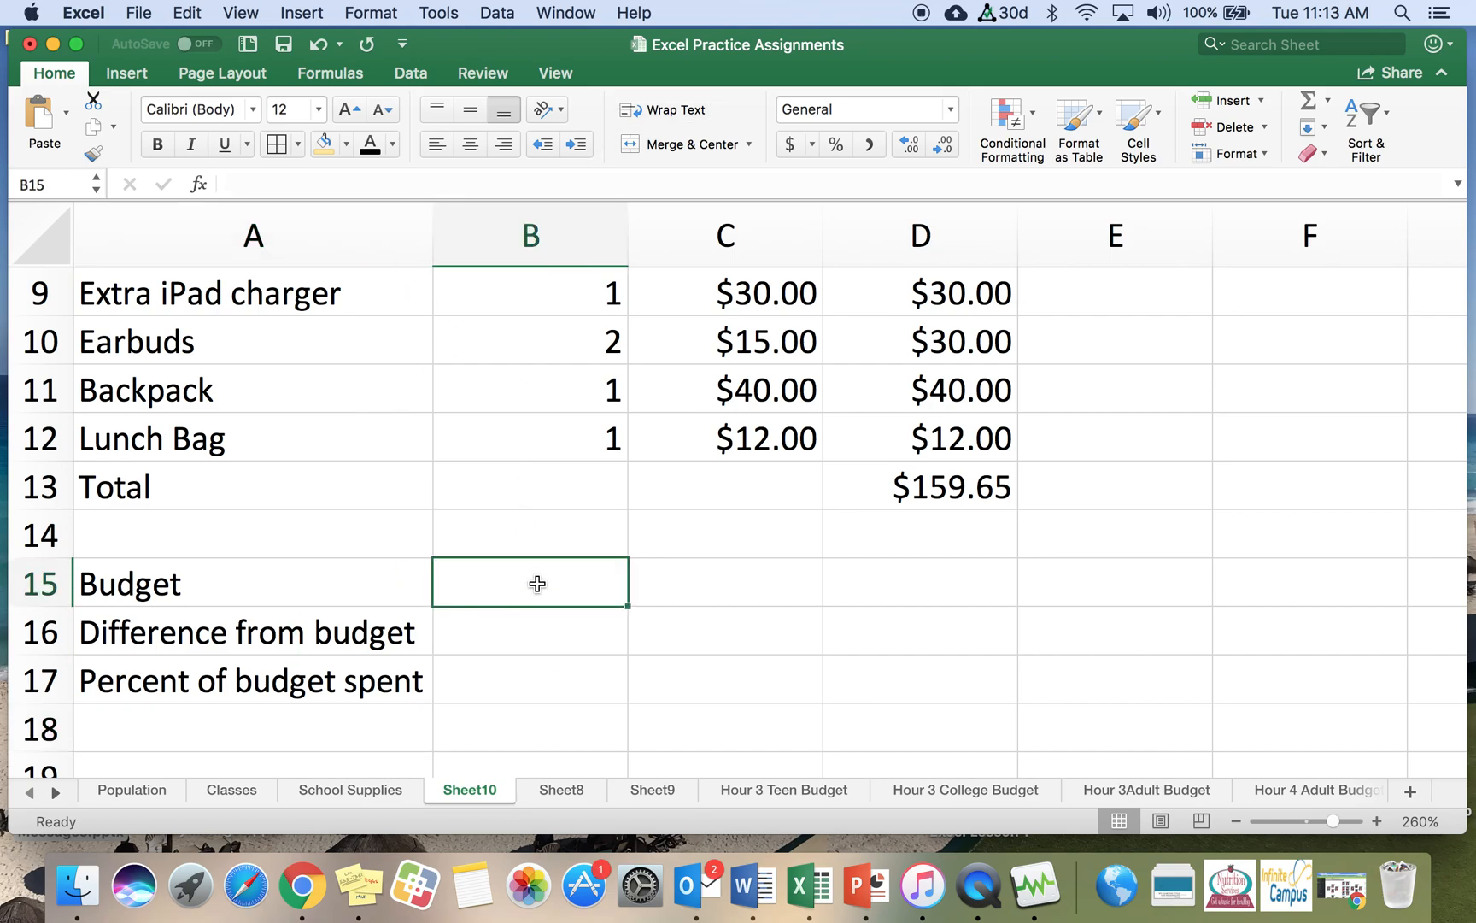
{"action": "type", "text": "200"}
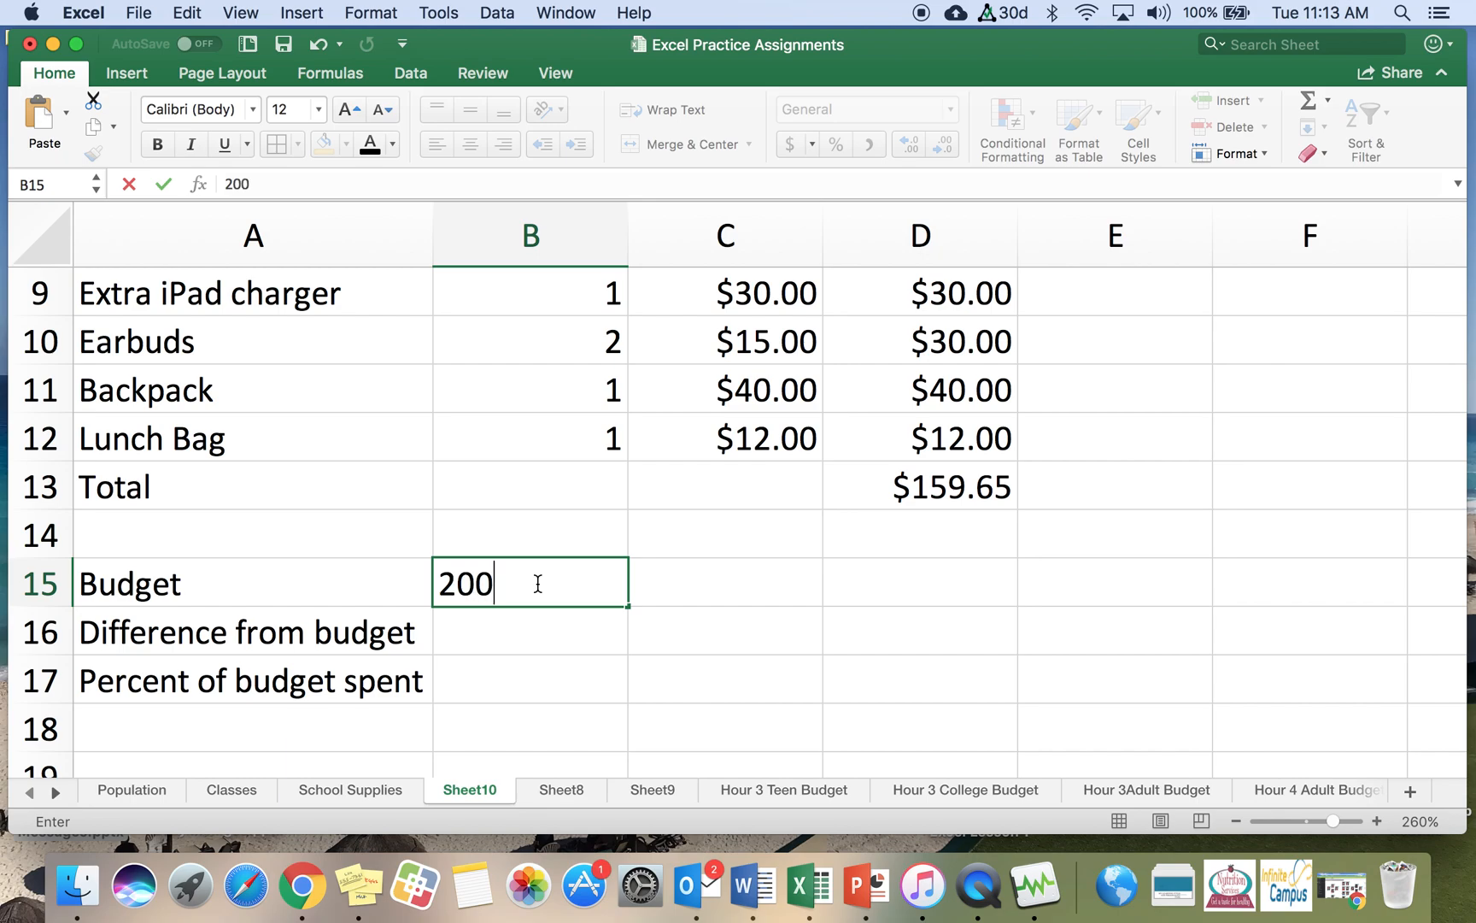
{"action": "key", "text": "Return"}
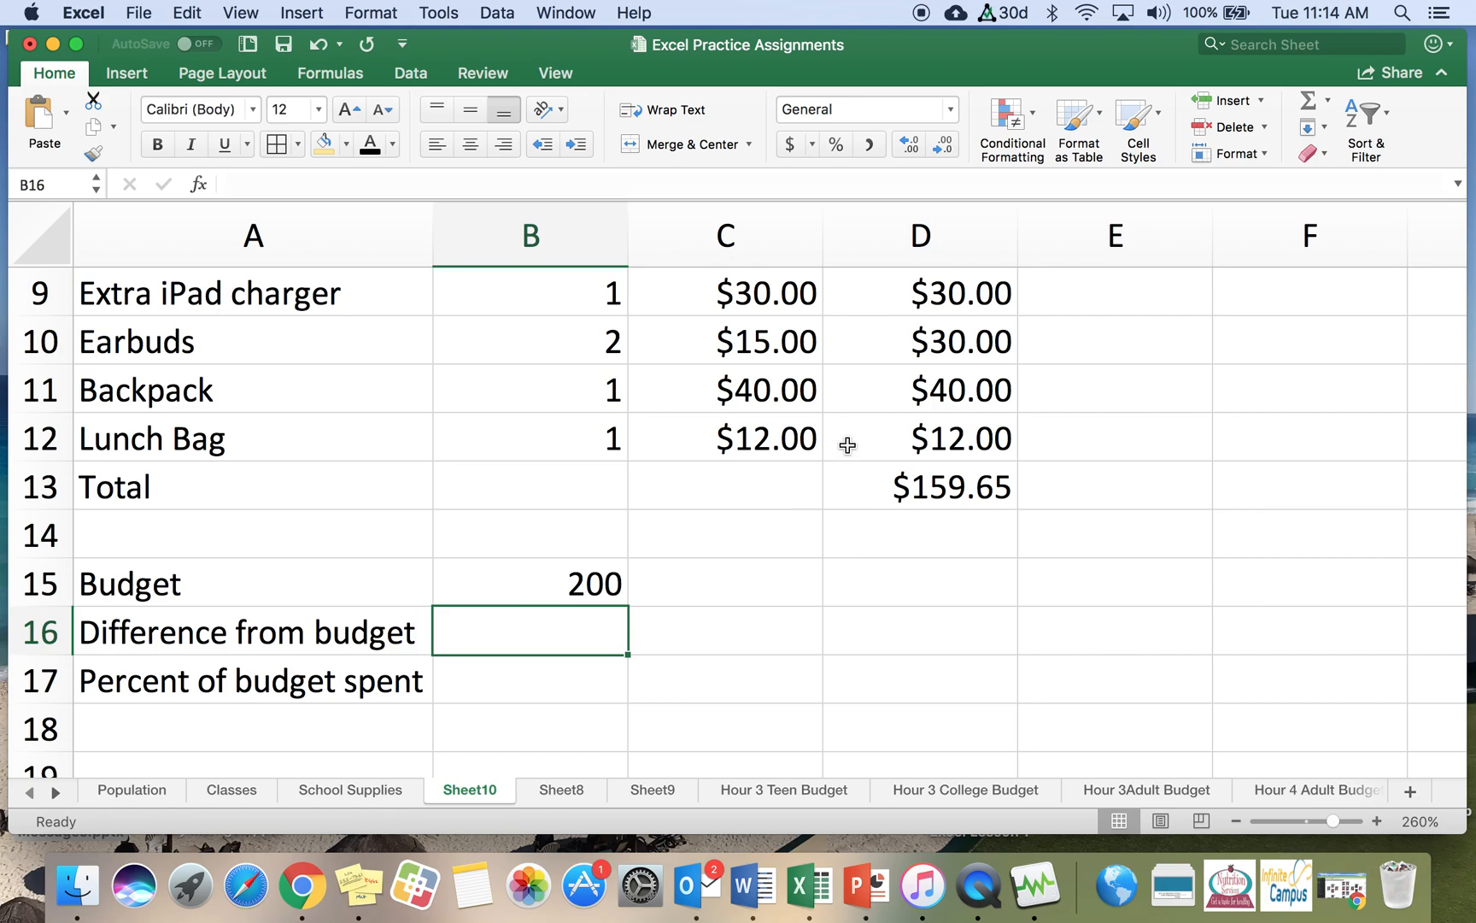
Format the Budget value in B15 as Currency with the $ symbol and two decimal places
{"action": "left_click", "coordinate": [507, 591]}
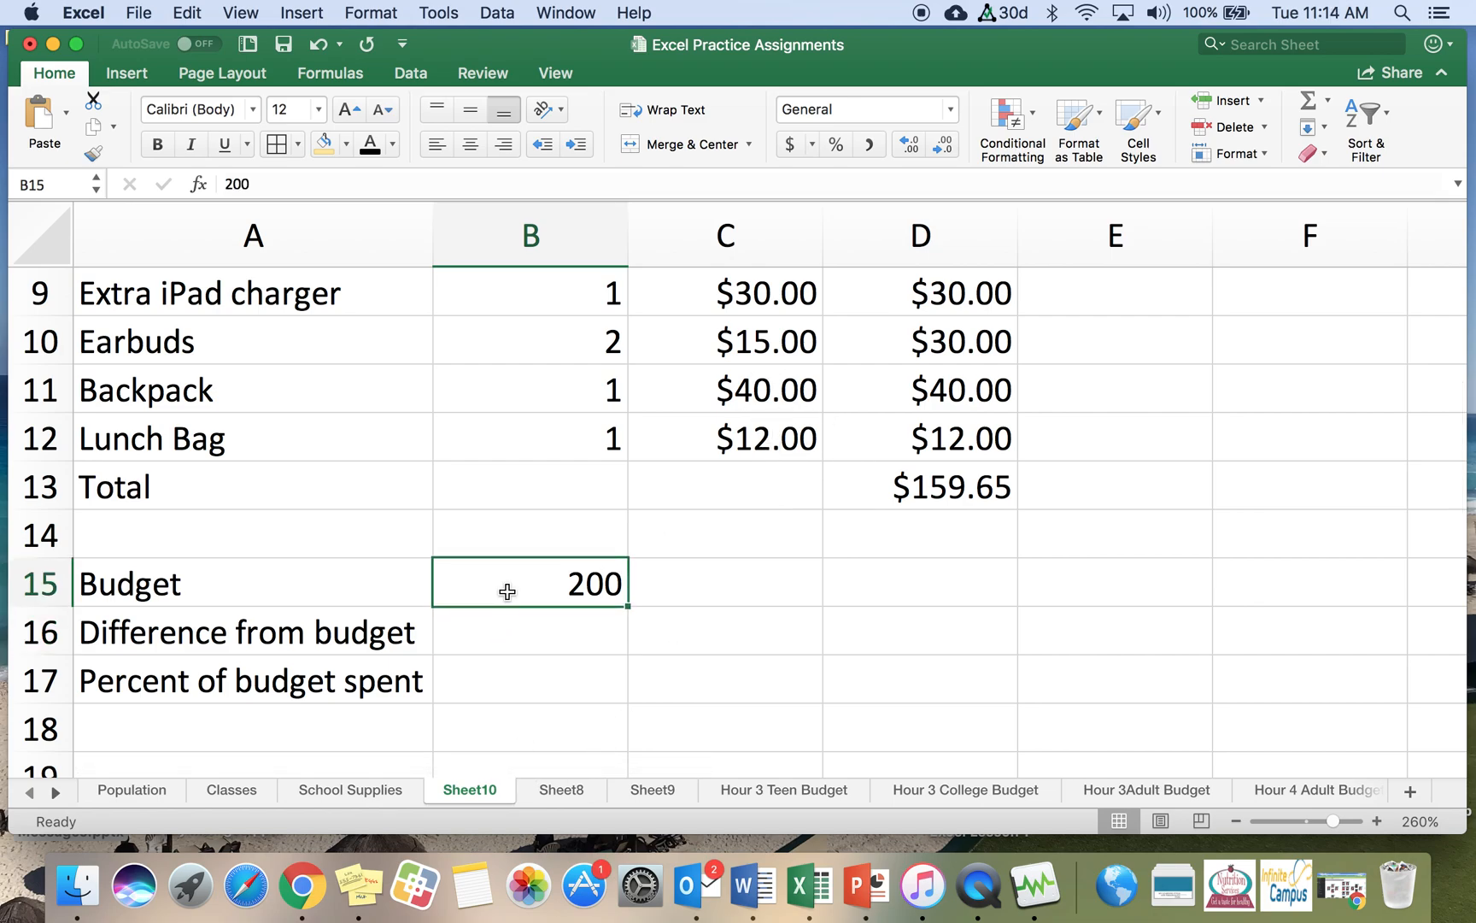
{"action": "right_click", "coordinate": [509, 594]}
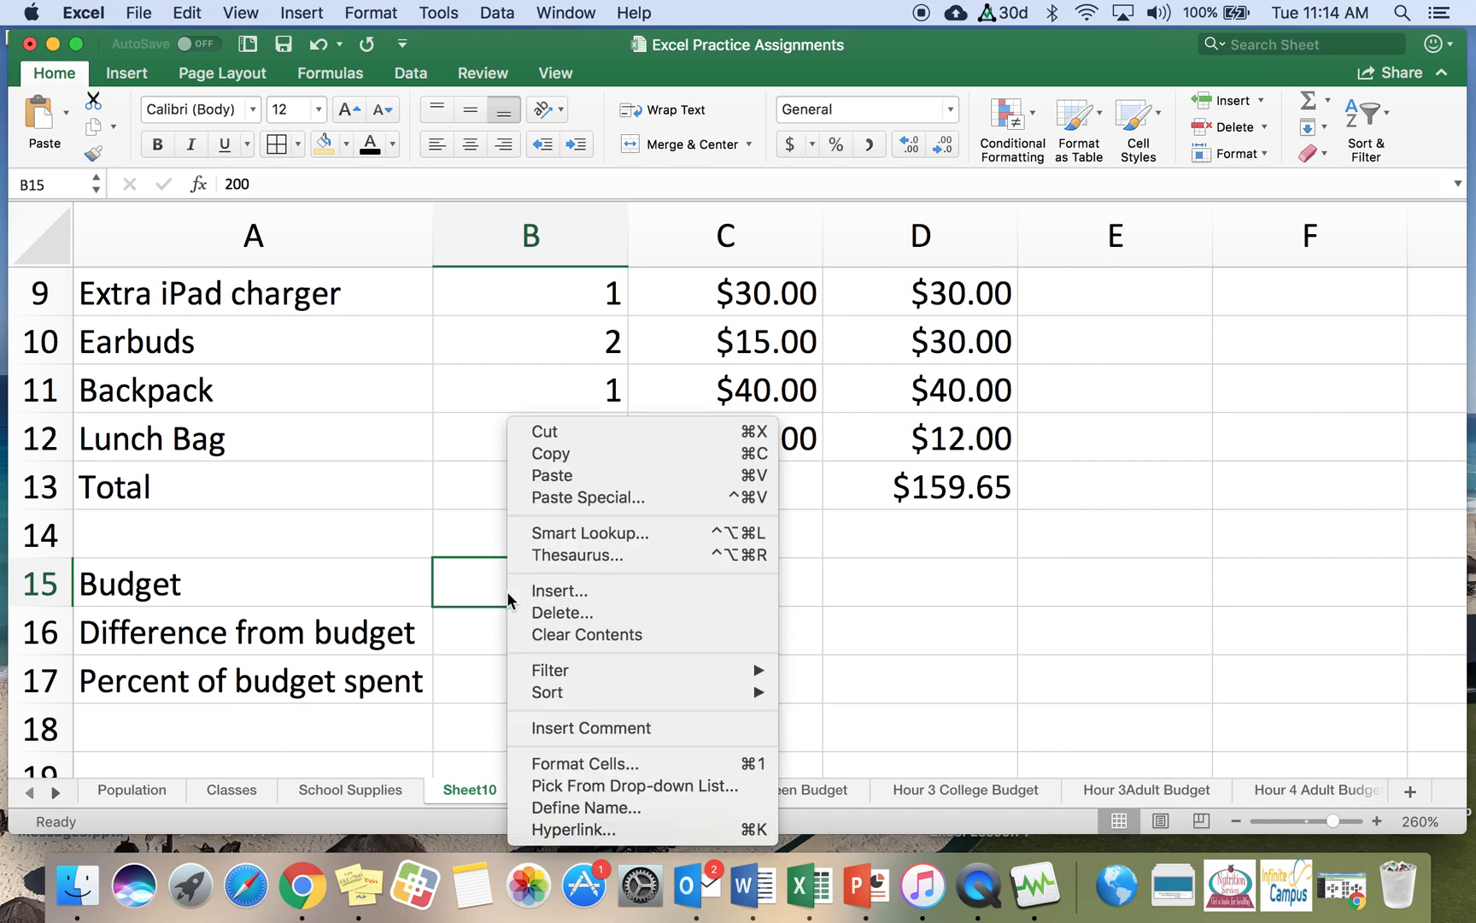
{"action": "key", "text": "super+1"}
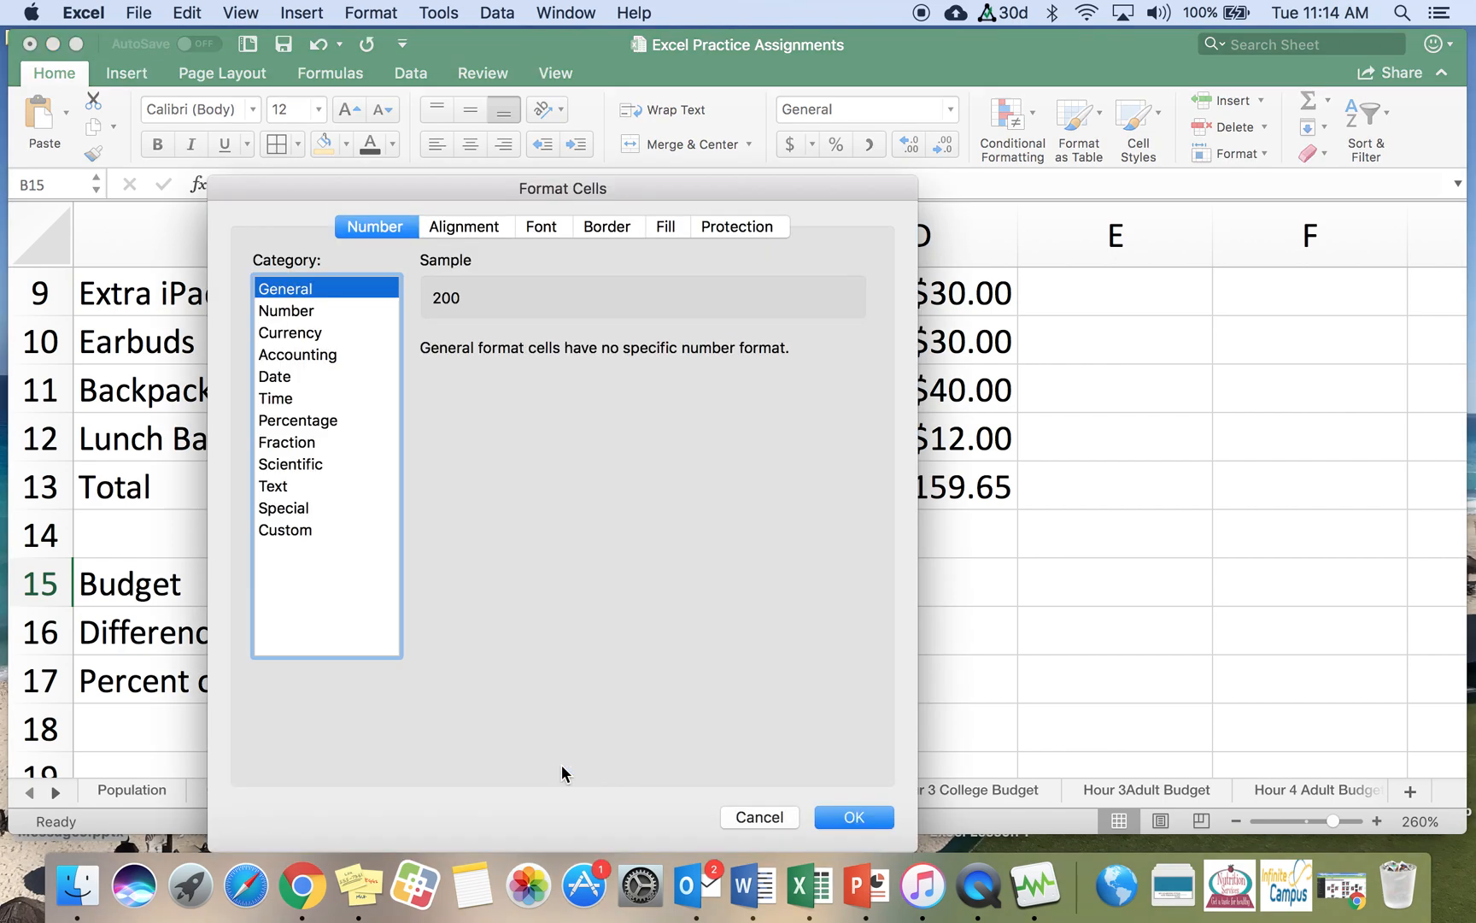
{"action": "left_click", "coordinate": [304, 335]}
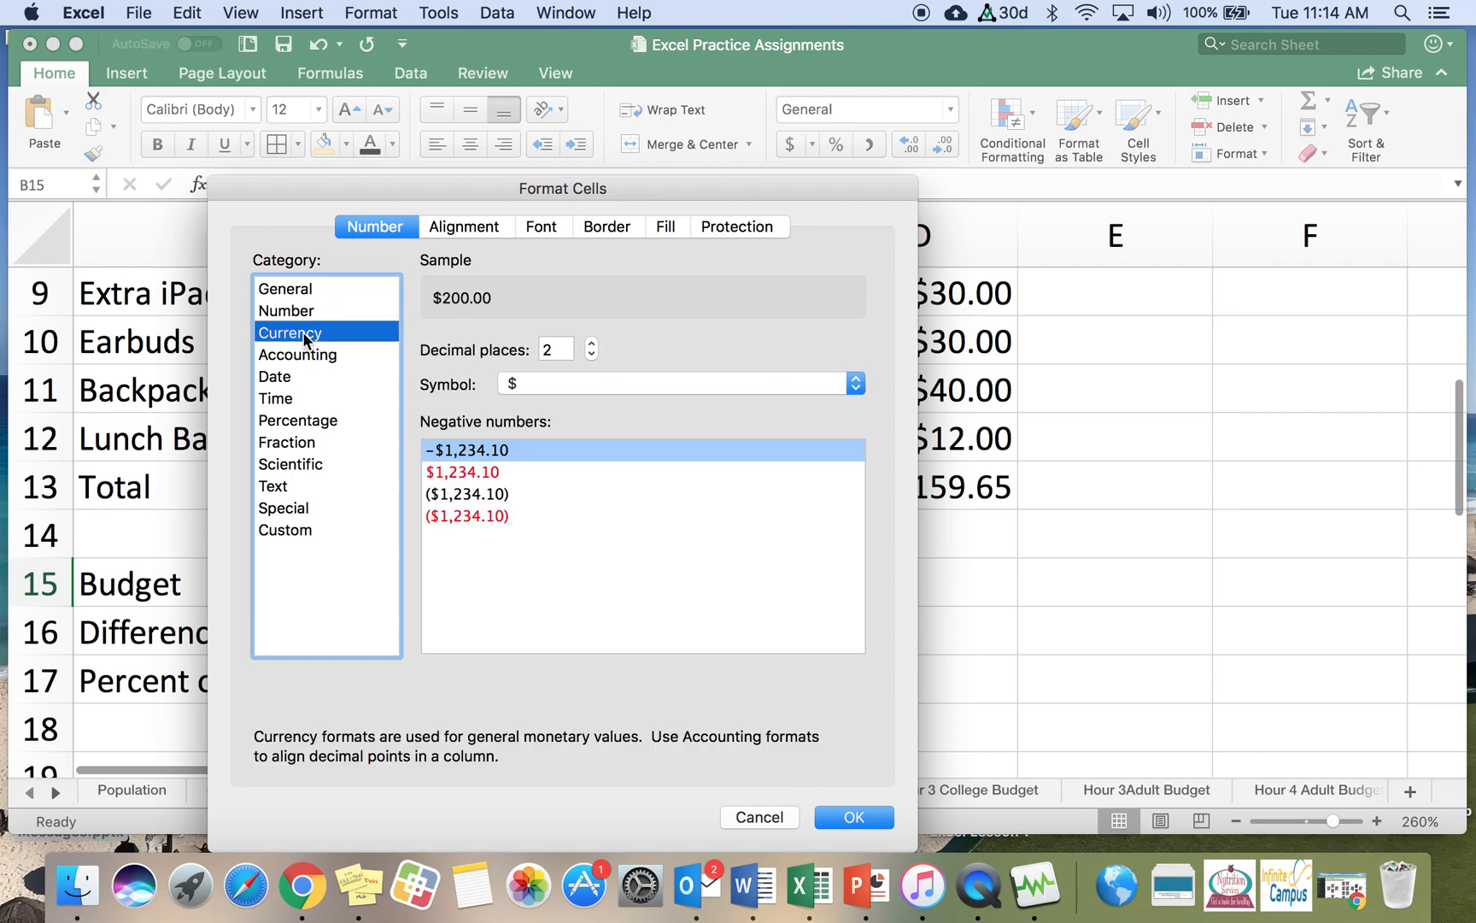
{"action": "left_click", "coordinate": [825, 822]}
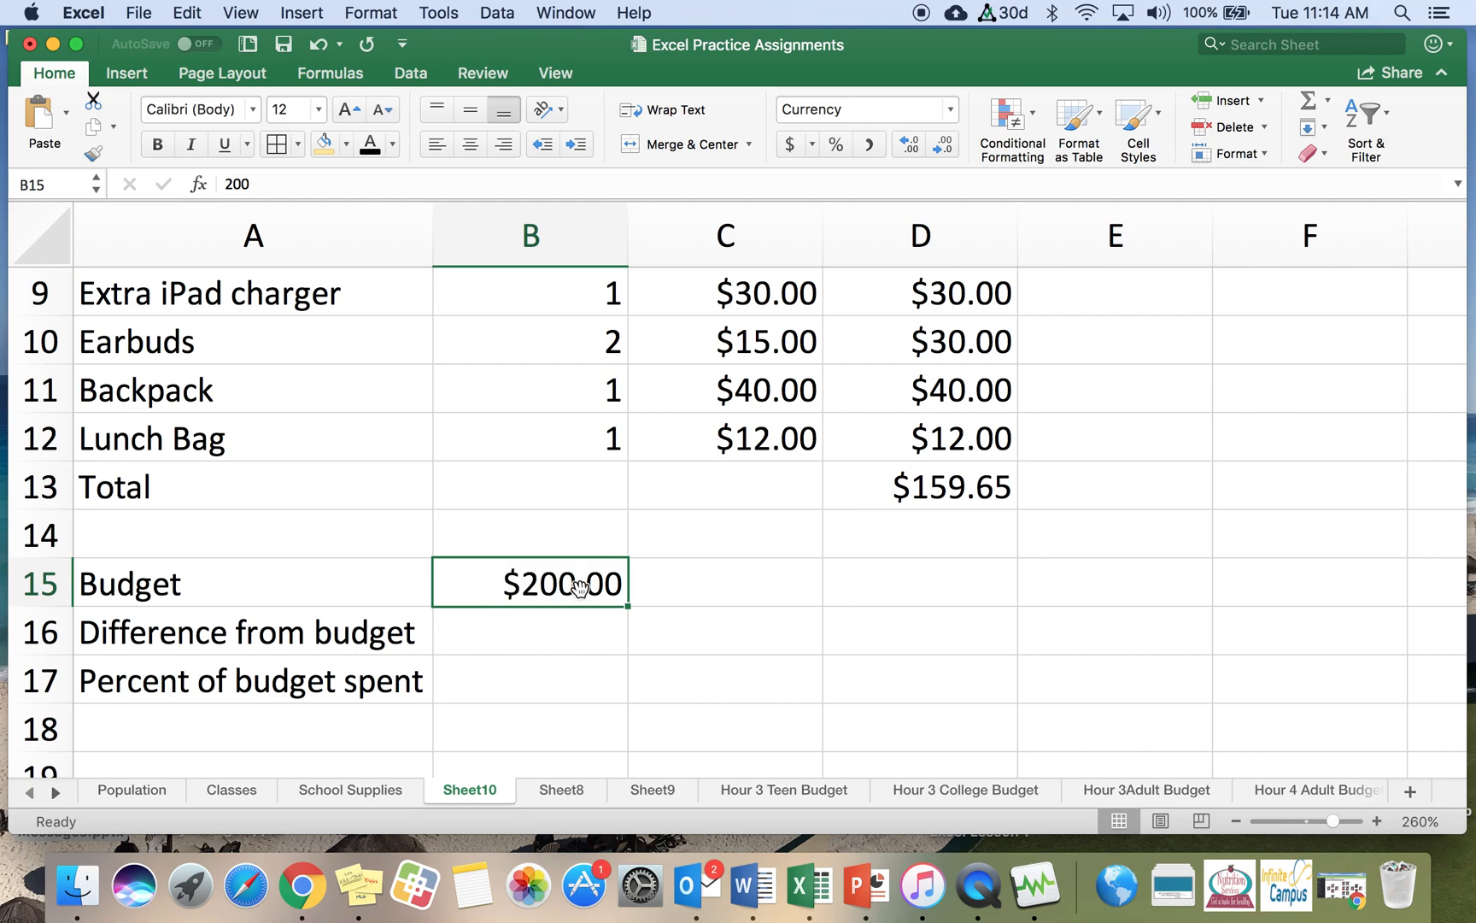
Calculate the difference from budget in cell B16 with the formula =B15-D13
{"action": "left_click", "coordinate": [923, 494]}
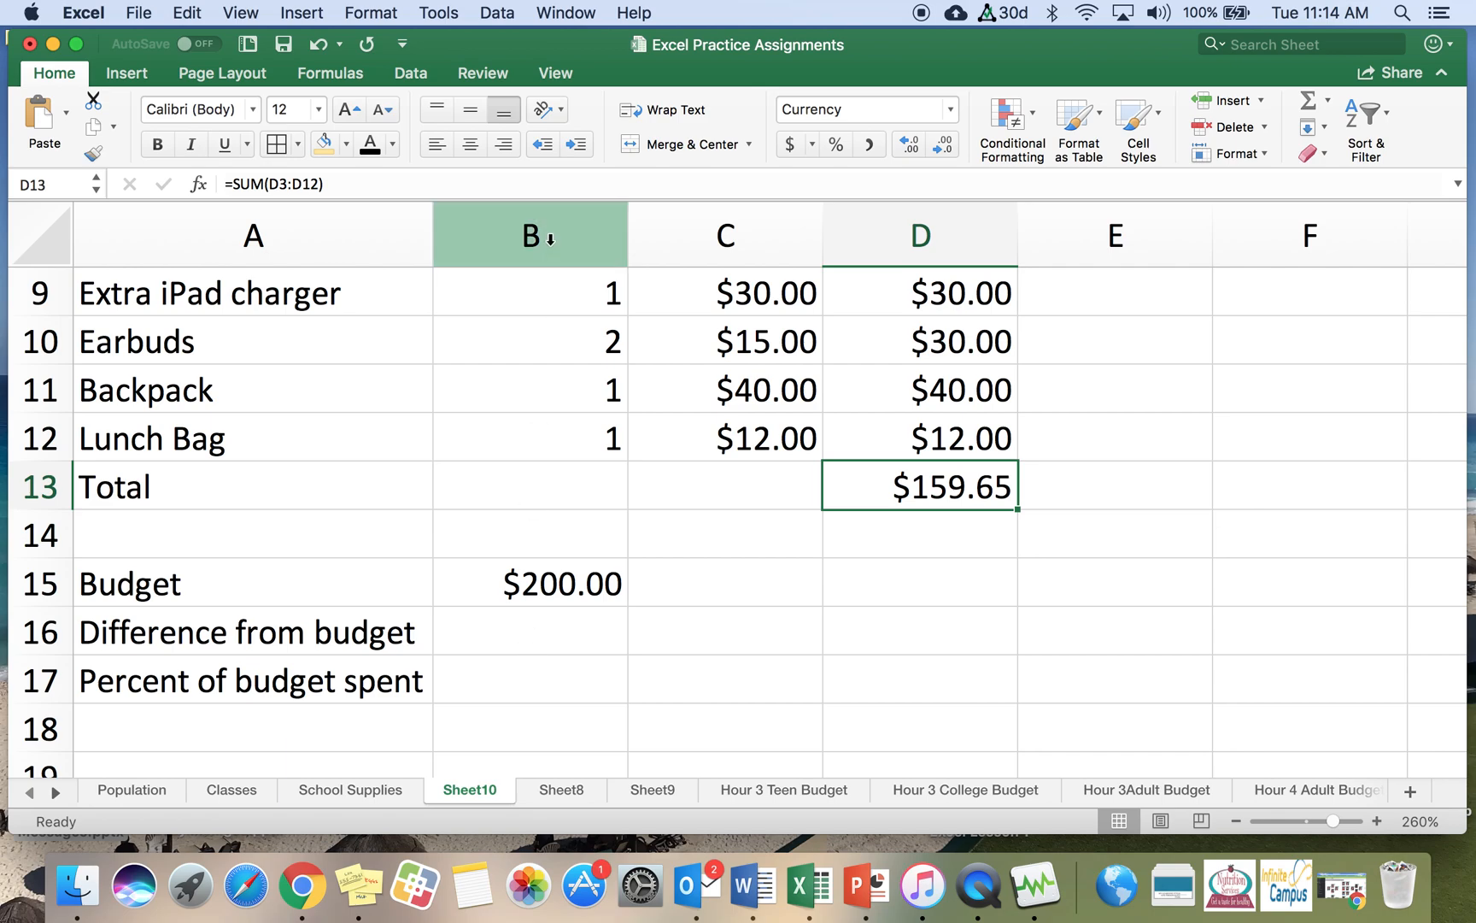
{"action": "left_click", "coordinate": [543, 665]}
{"action": "left_click", "coordinate": [538, 619]}
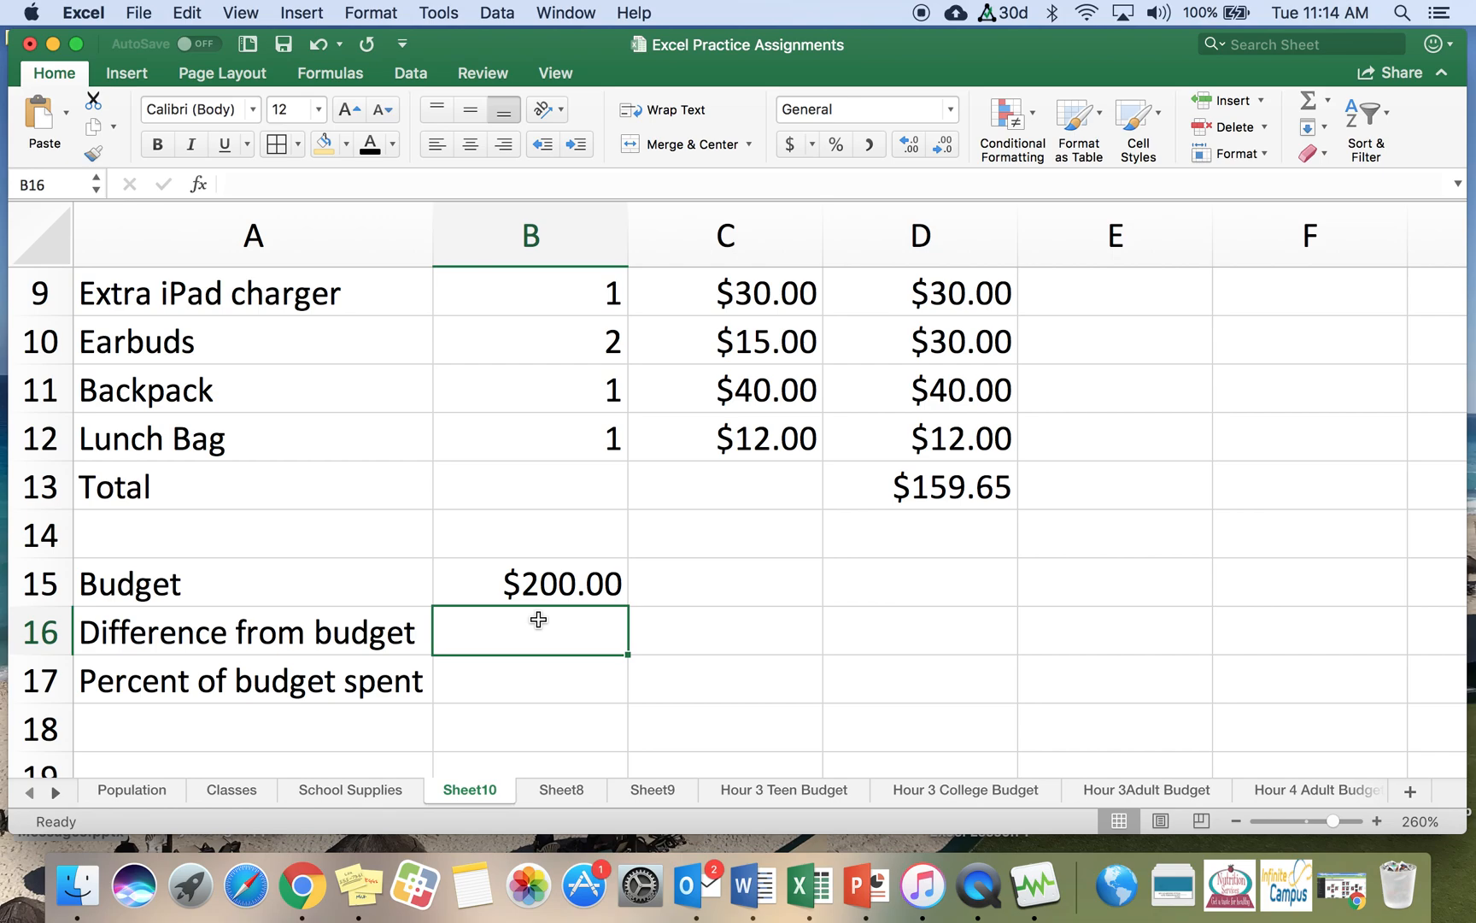
{"action": "type", "text": "="}
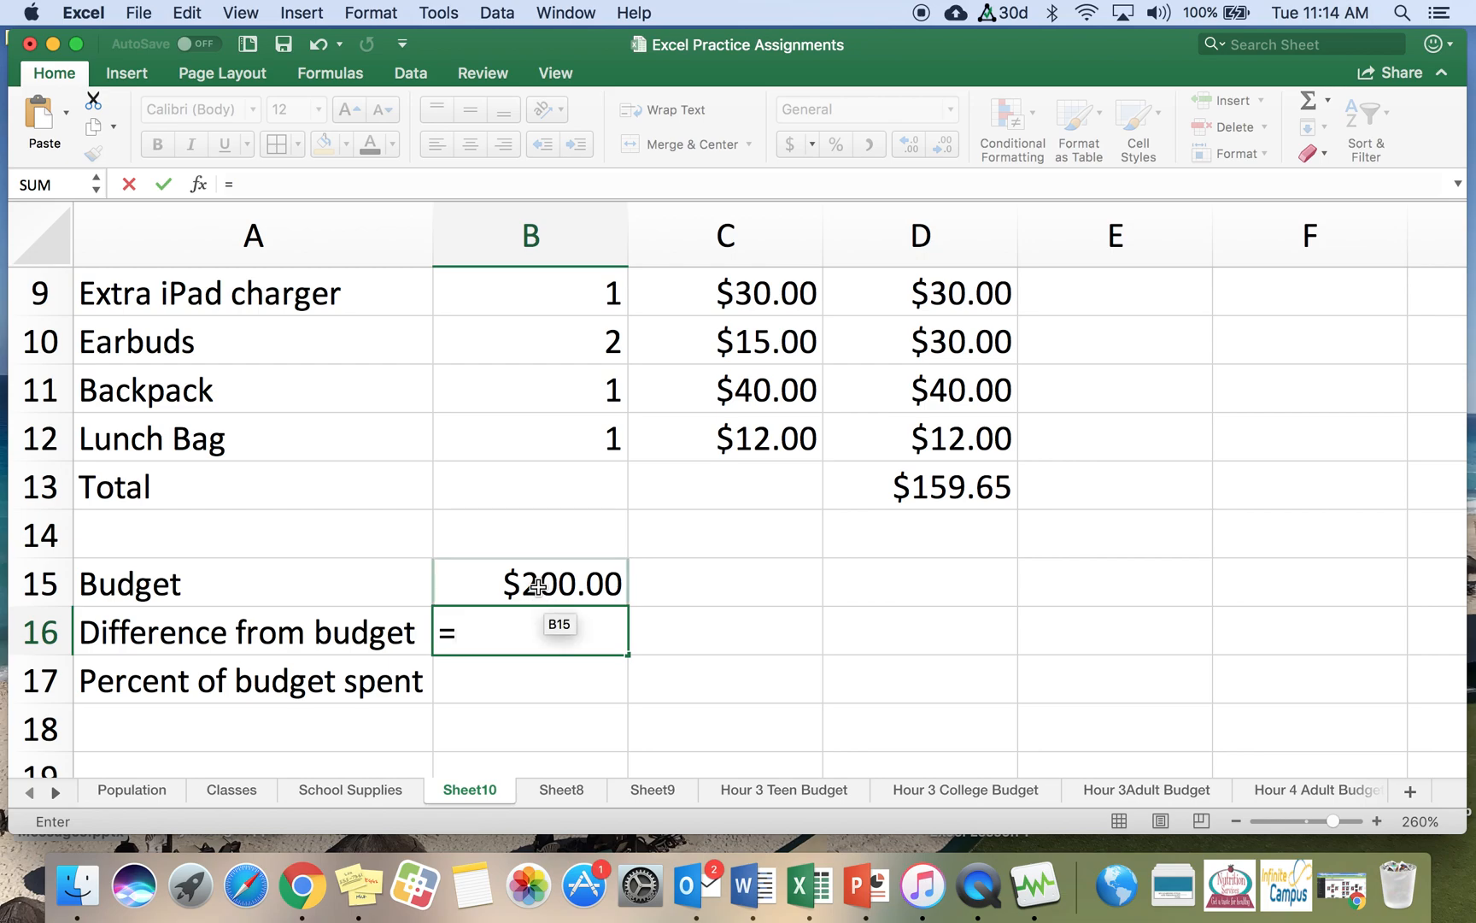
{"action": "left_click", "coordinate": [538, 585]}
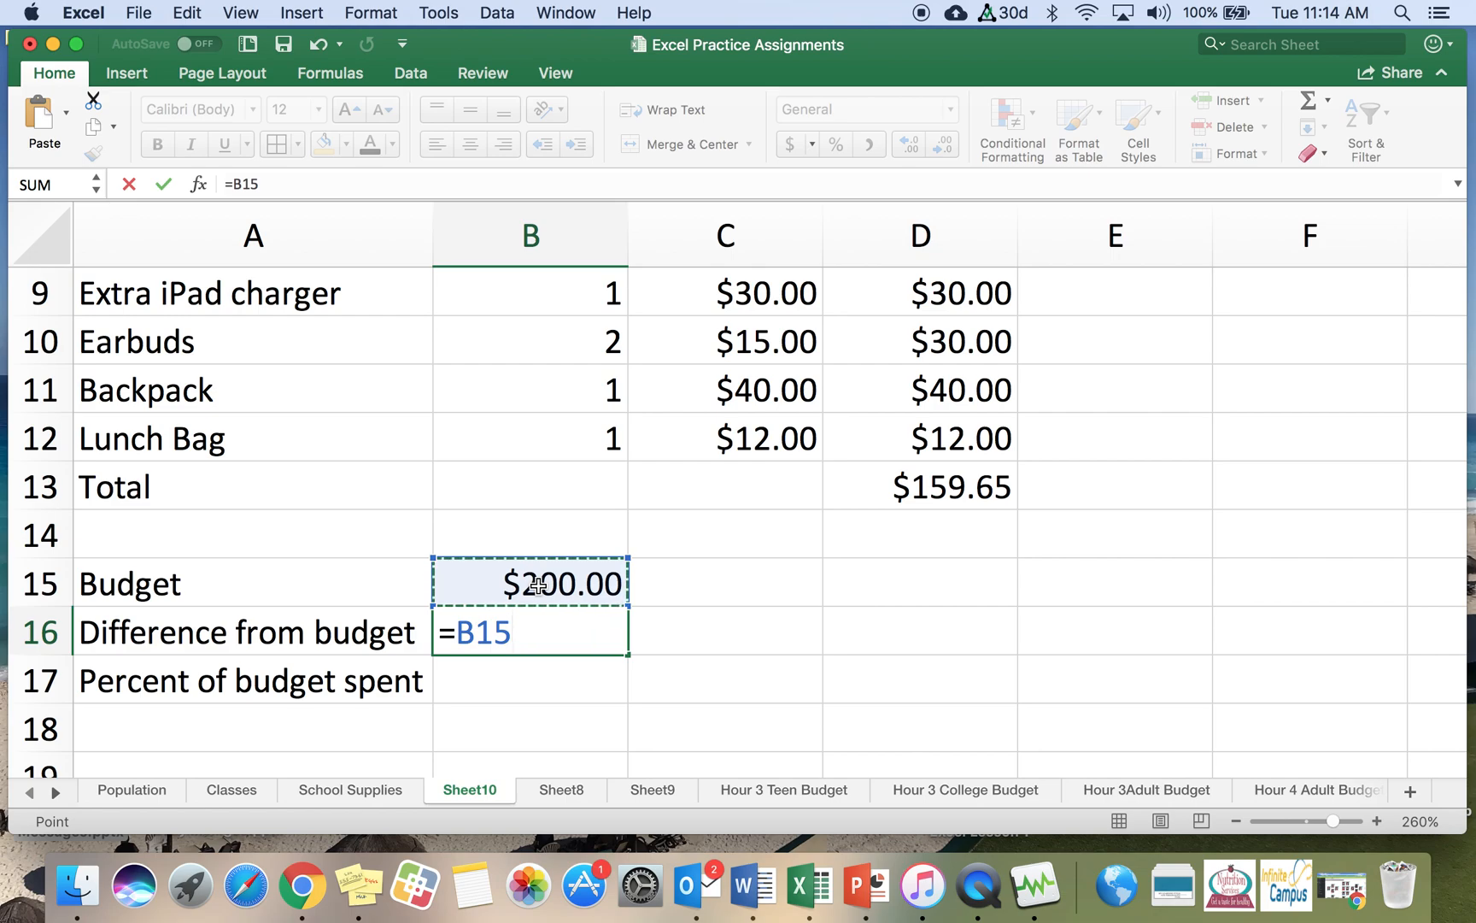
{"action": "type", "text": "-"}
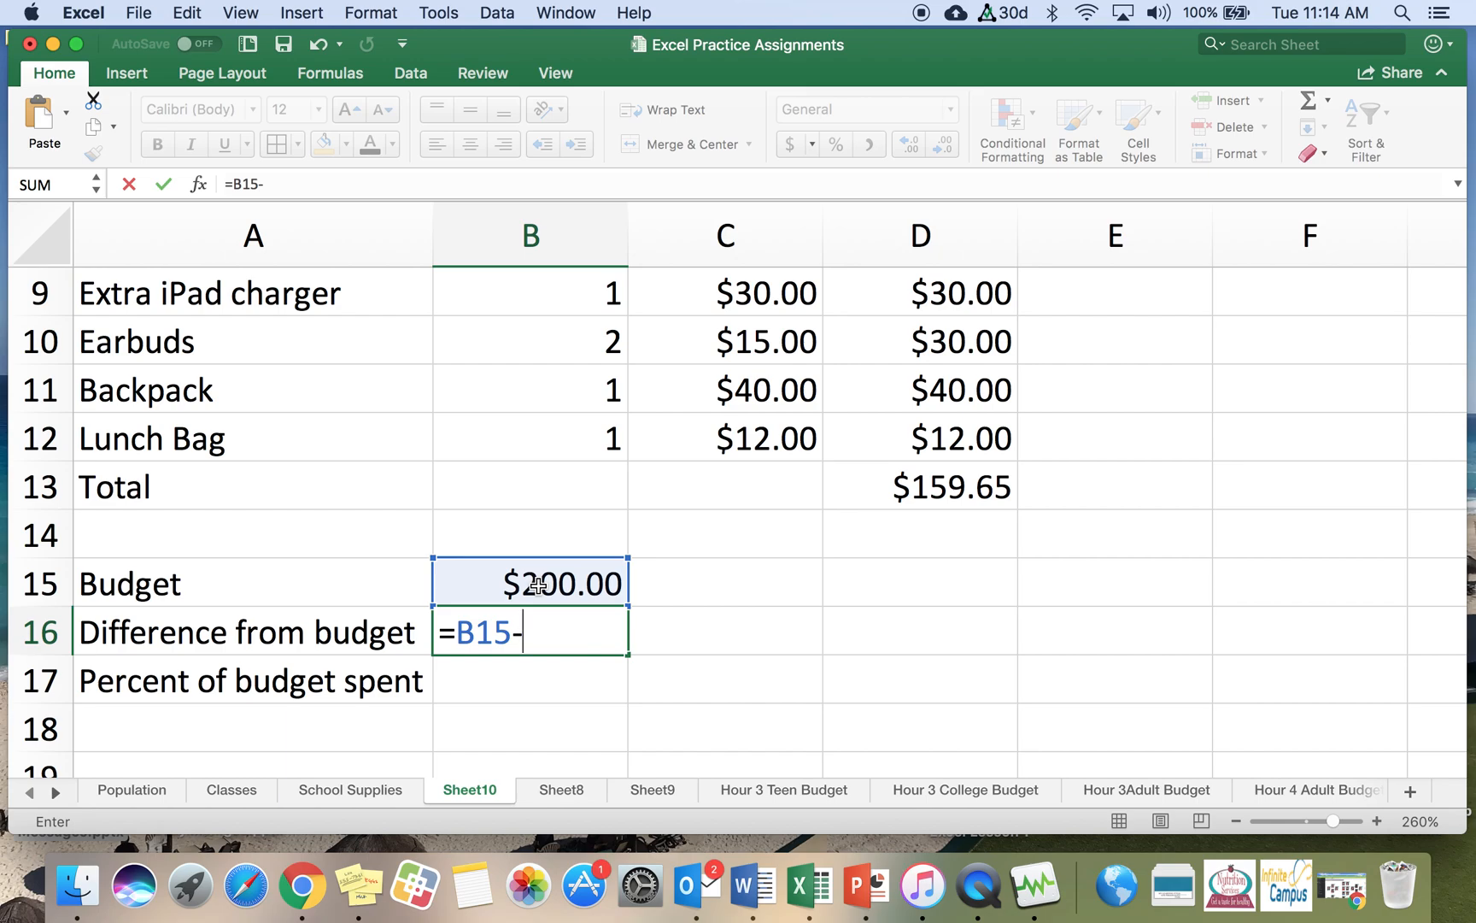
{"action": "left_click", "coordinate": [903, 494]}
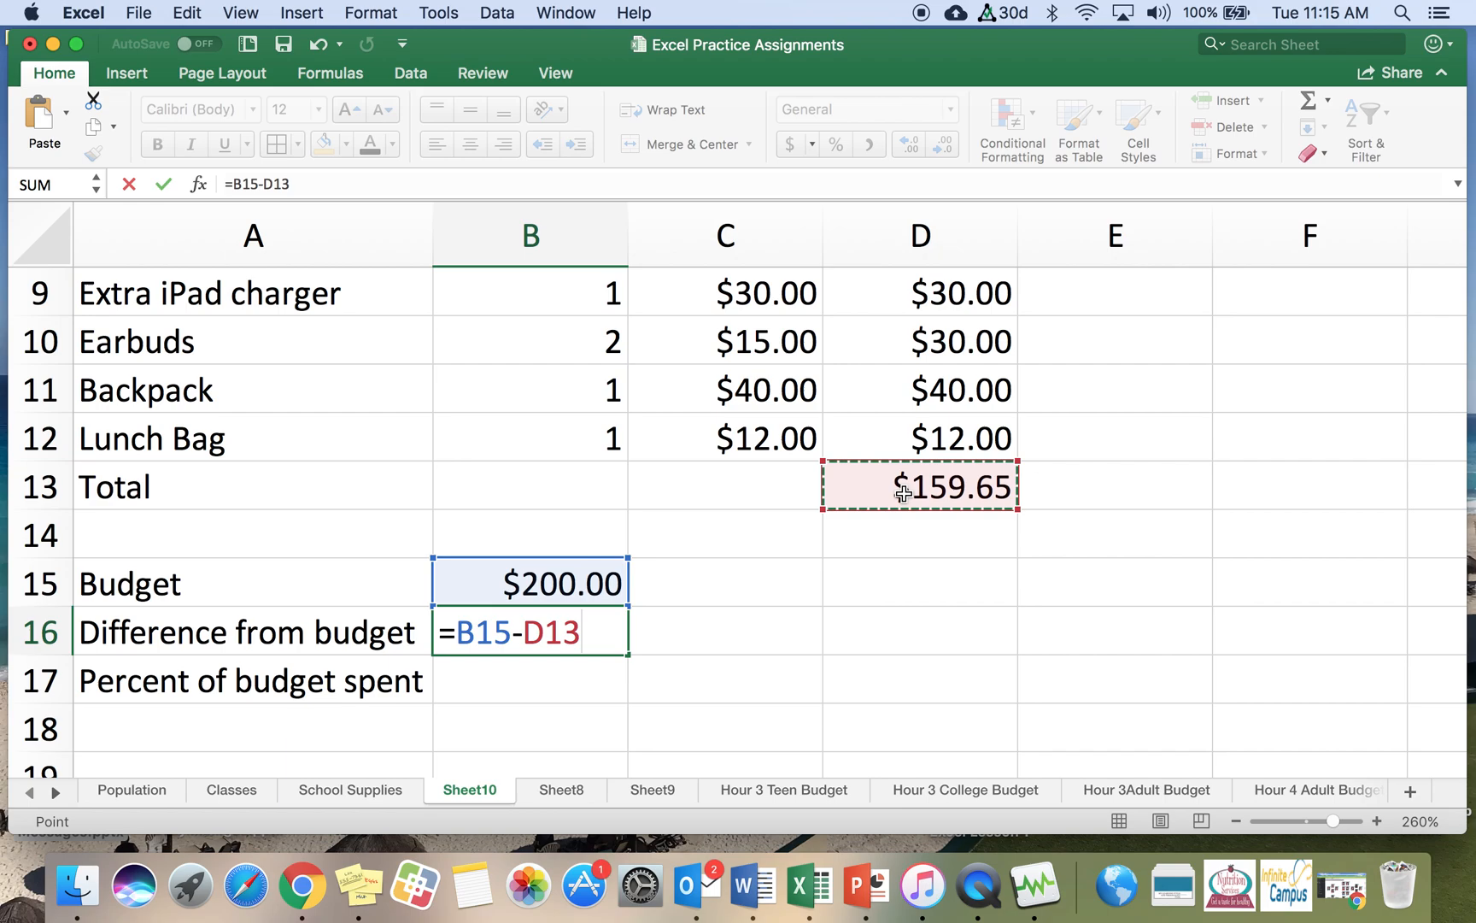
{"action": "key", "text": "Return"}
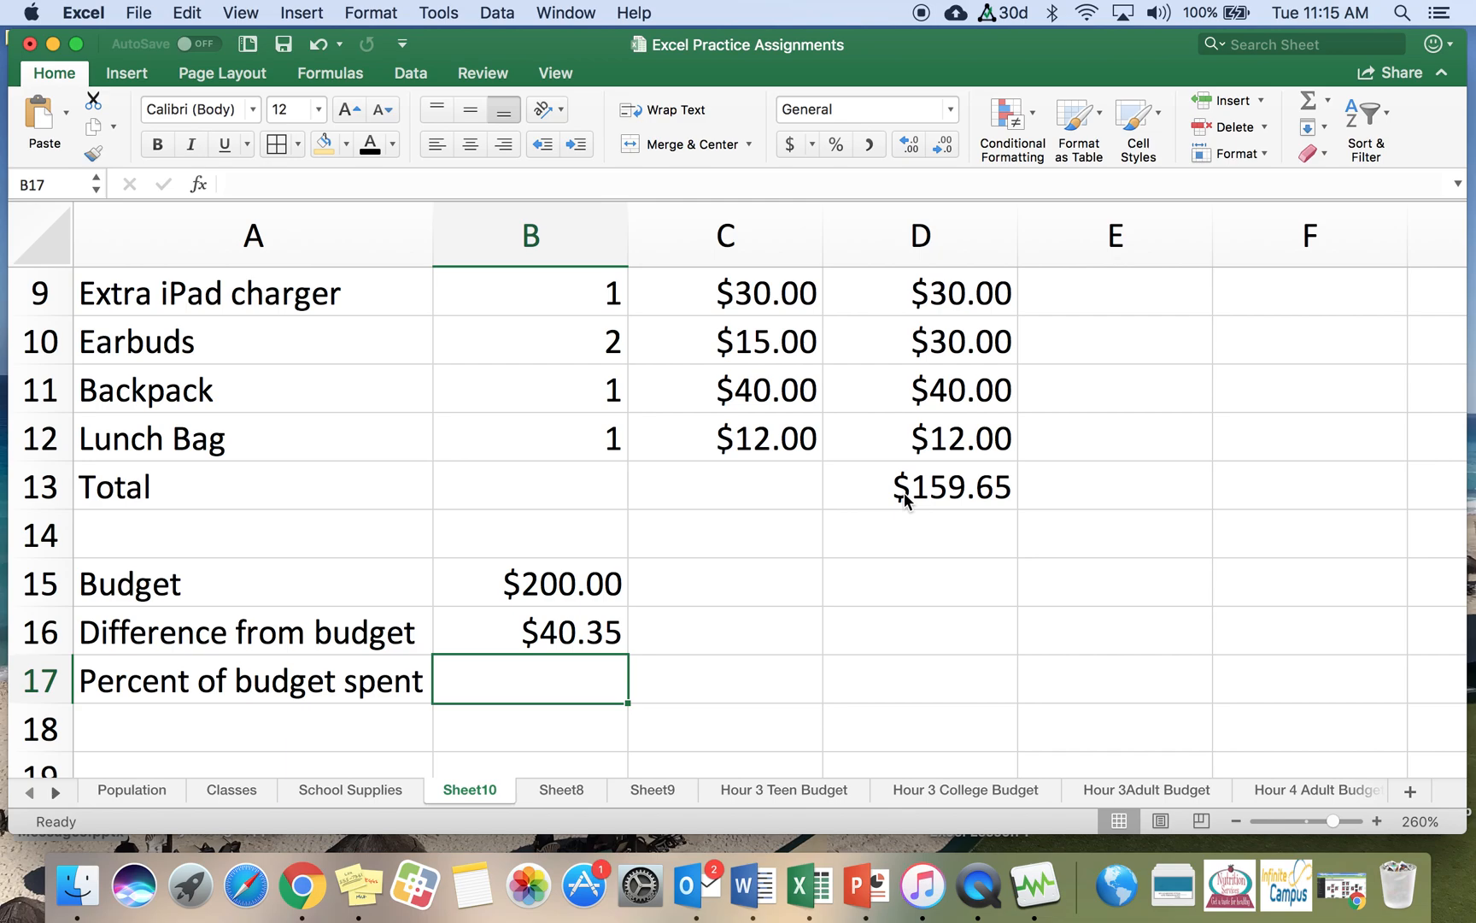
Calculate the percent of budget spent in cell B17 with the formula =D13/B15
{"action": "type", "text": "="}
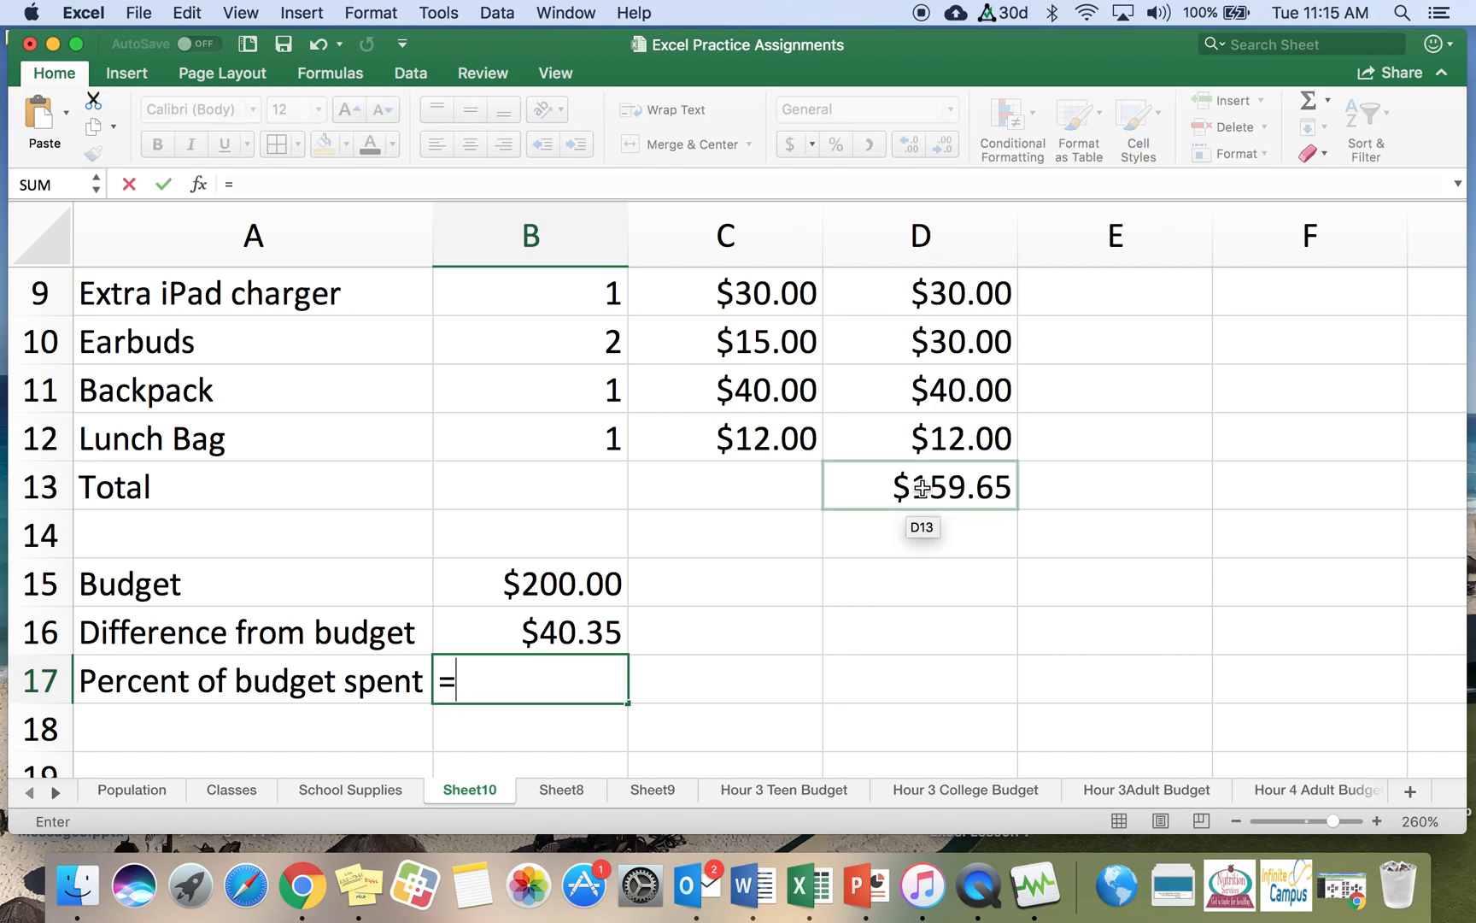
{"action": "left_click", "coordinate": [922, 488]}
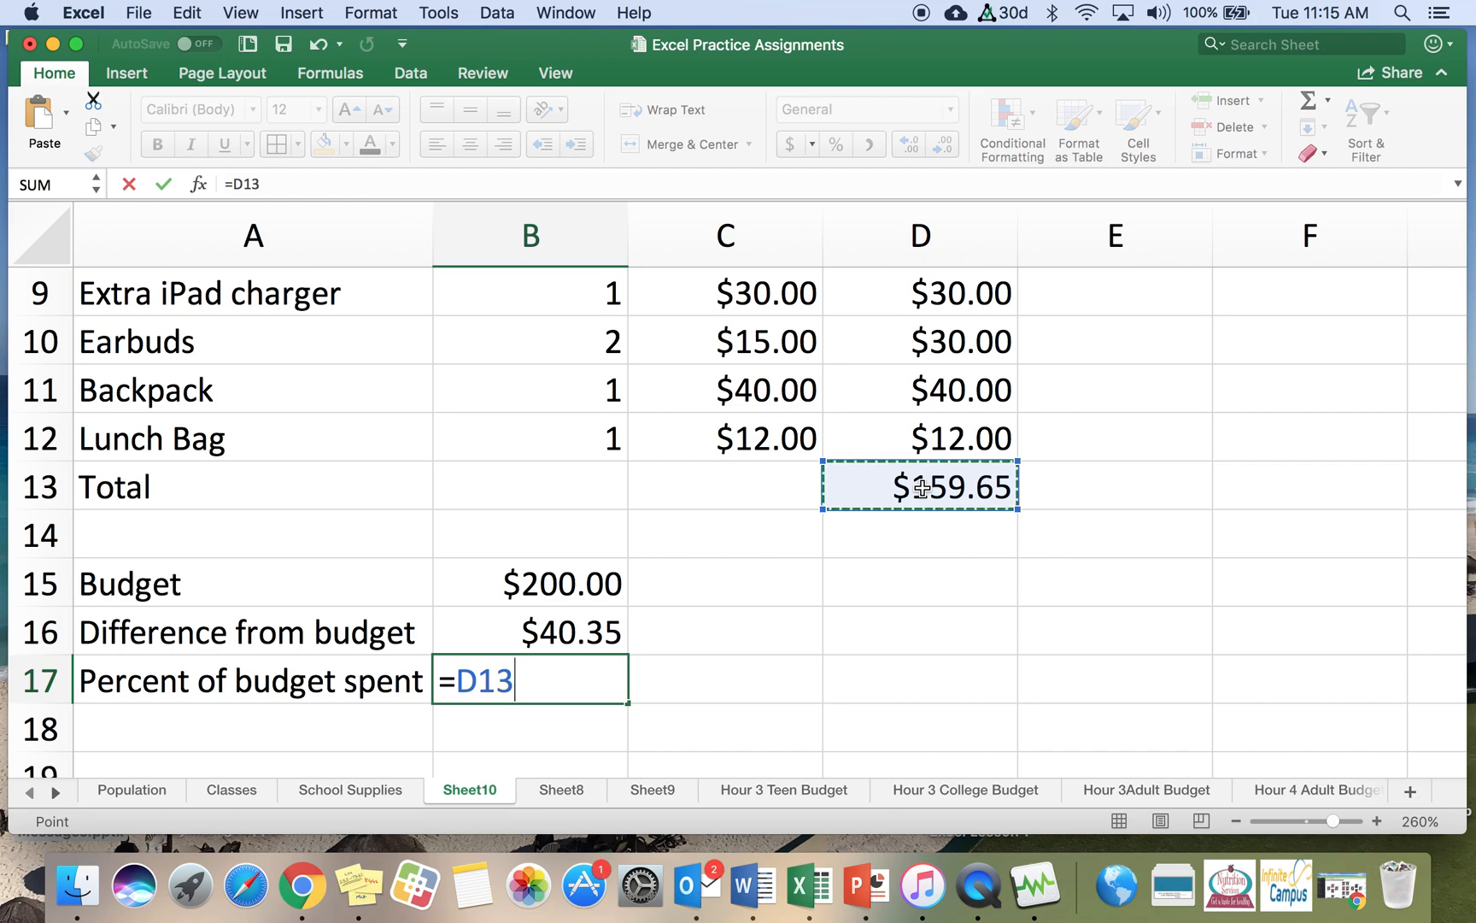
{"action": "type", "text": "/"}
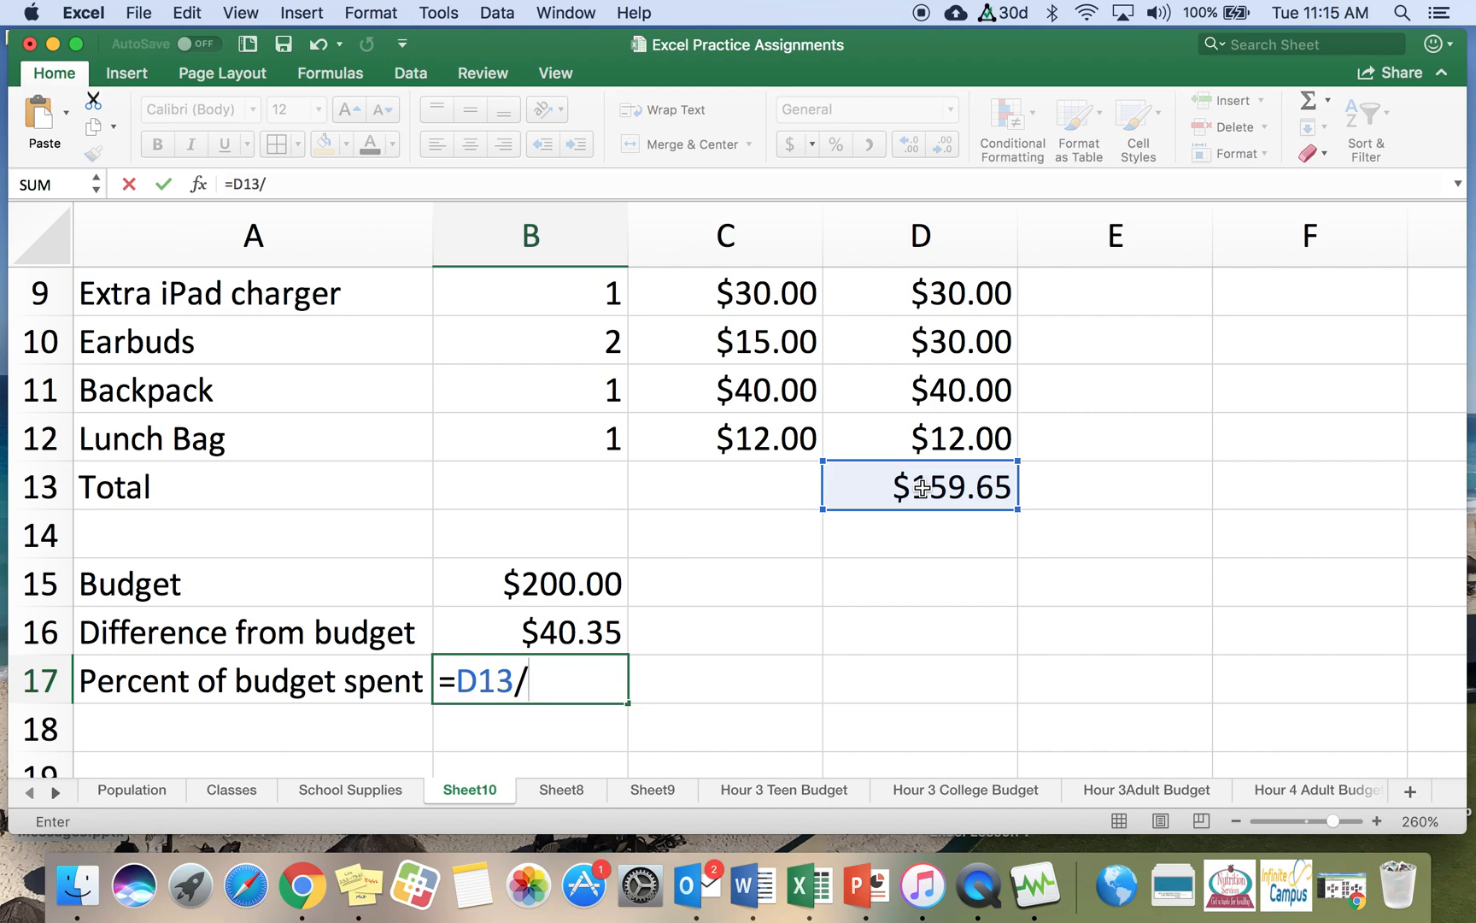
{"action": "left_click", "coordinate": [552, 582]}
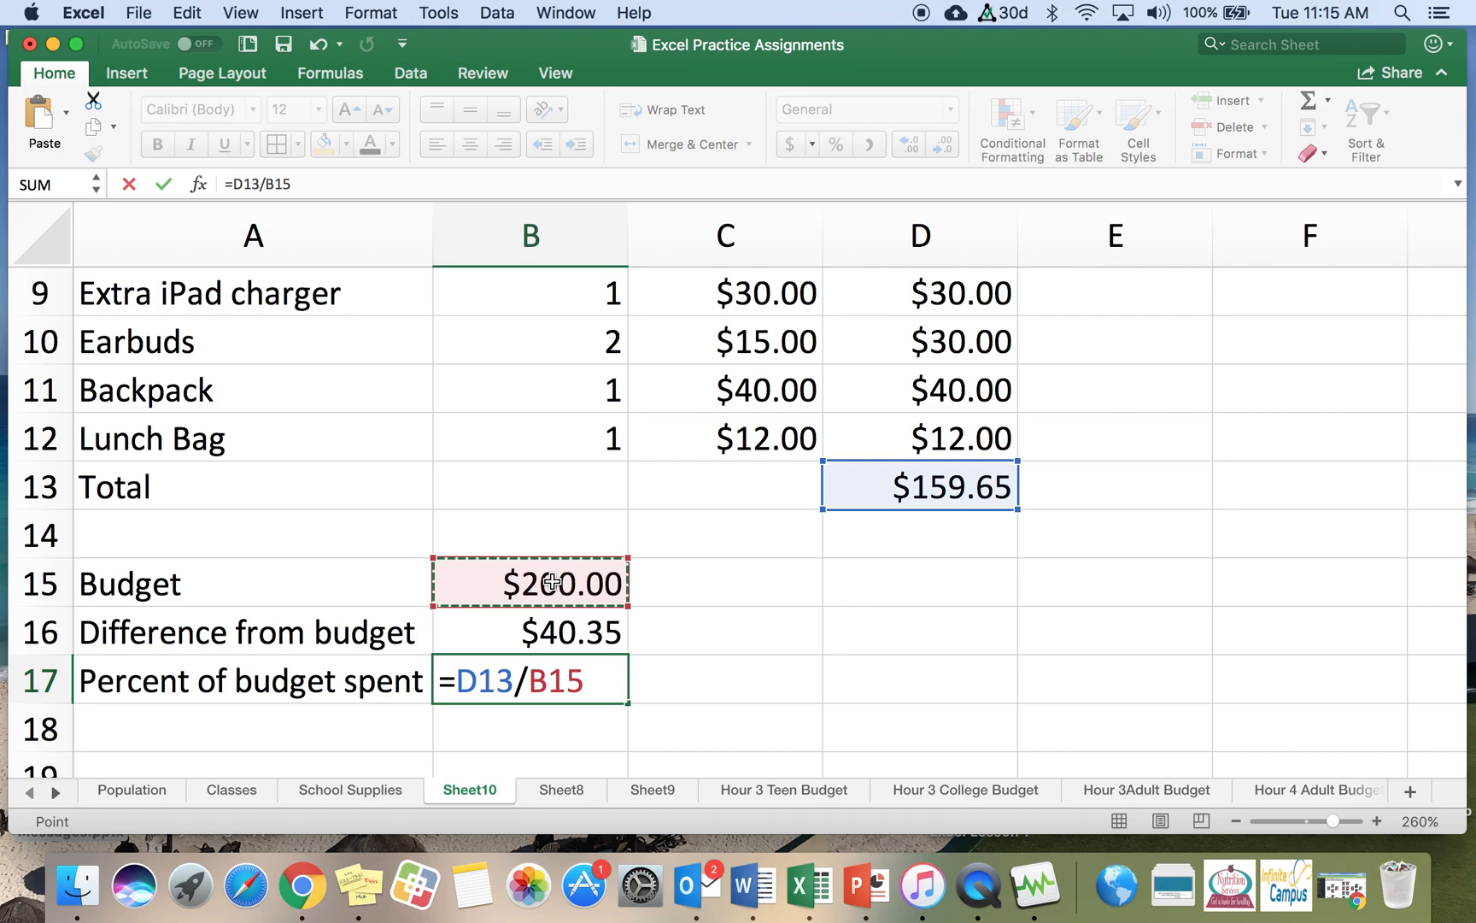
{"action": "key", "text": "Return"}
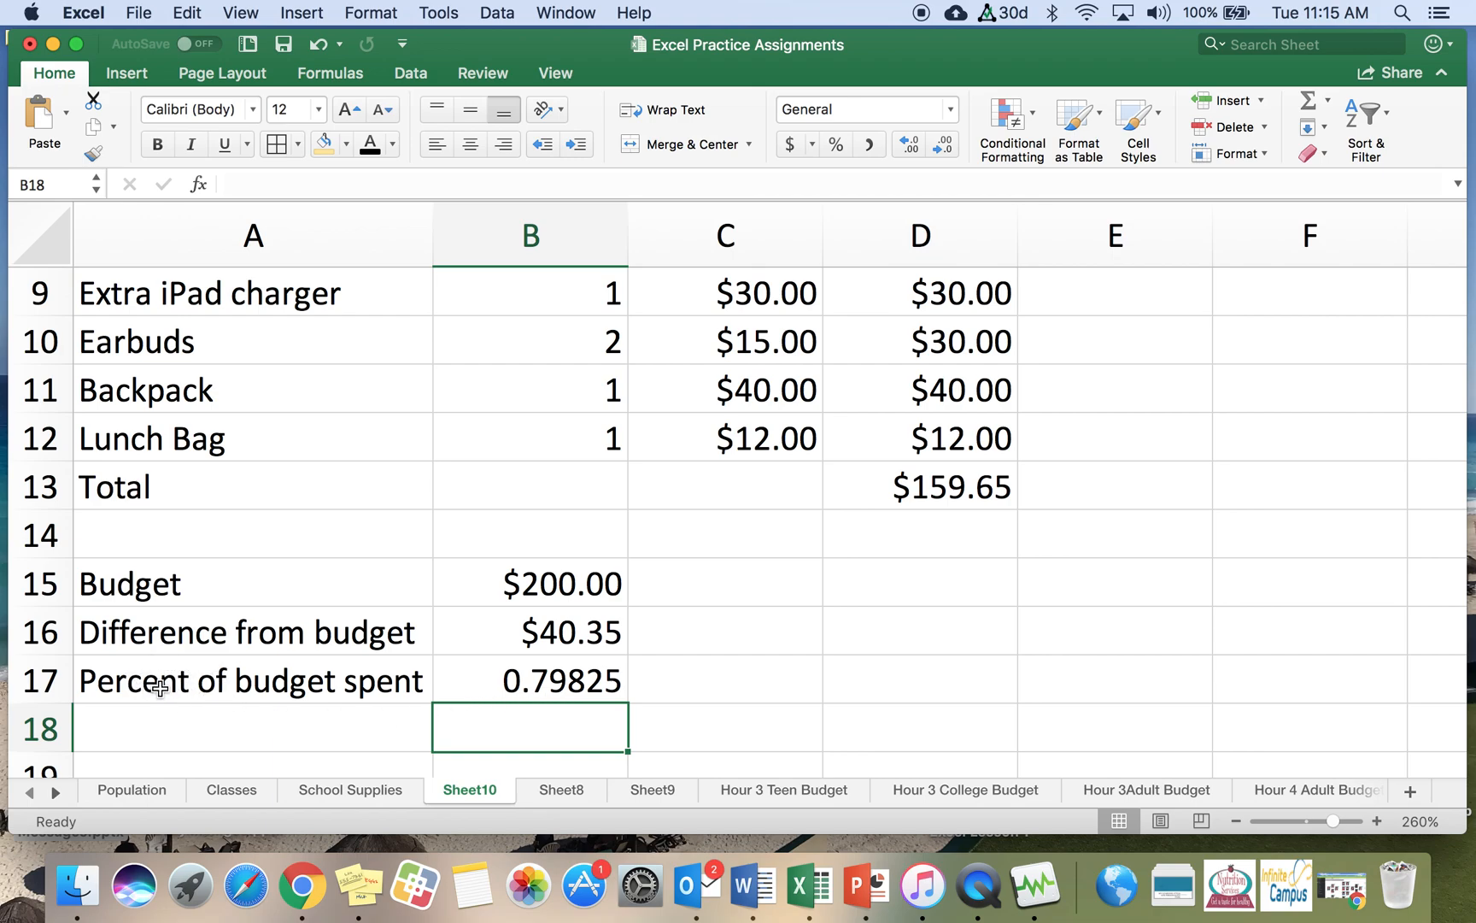
Format cell B17 as Percentage with two decimal places
{"action": "left_click", "coordinate": [551, 678]}
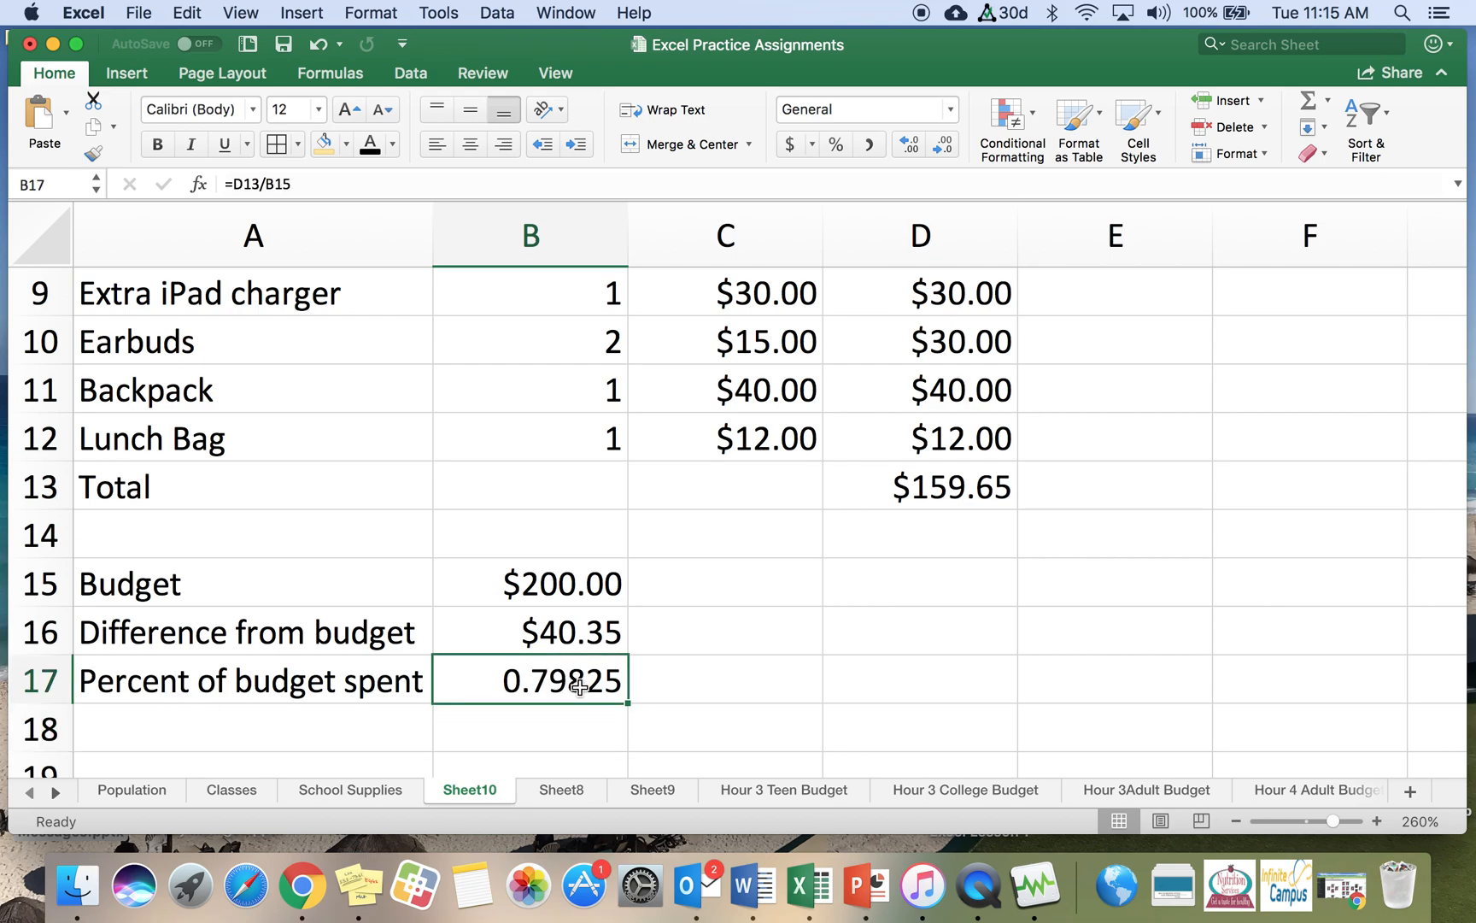
{"action": "right_click", "coordinate": [580, 688]}
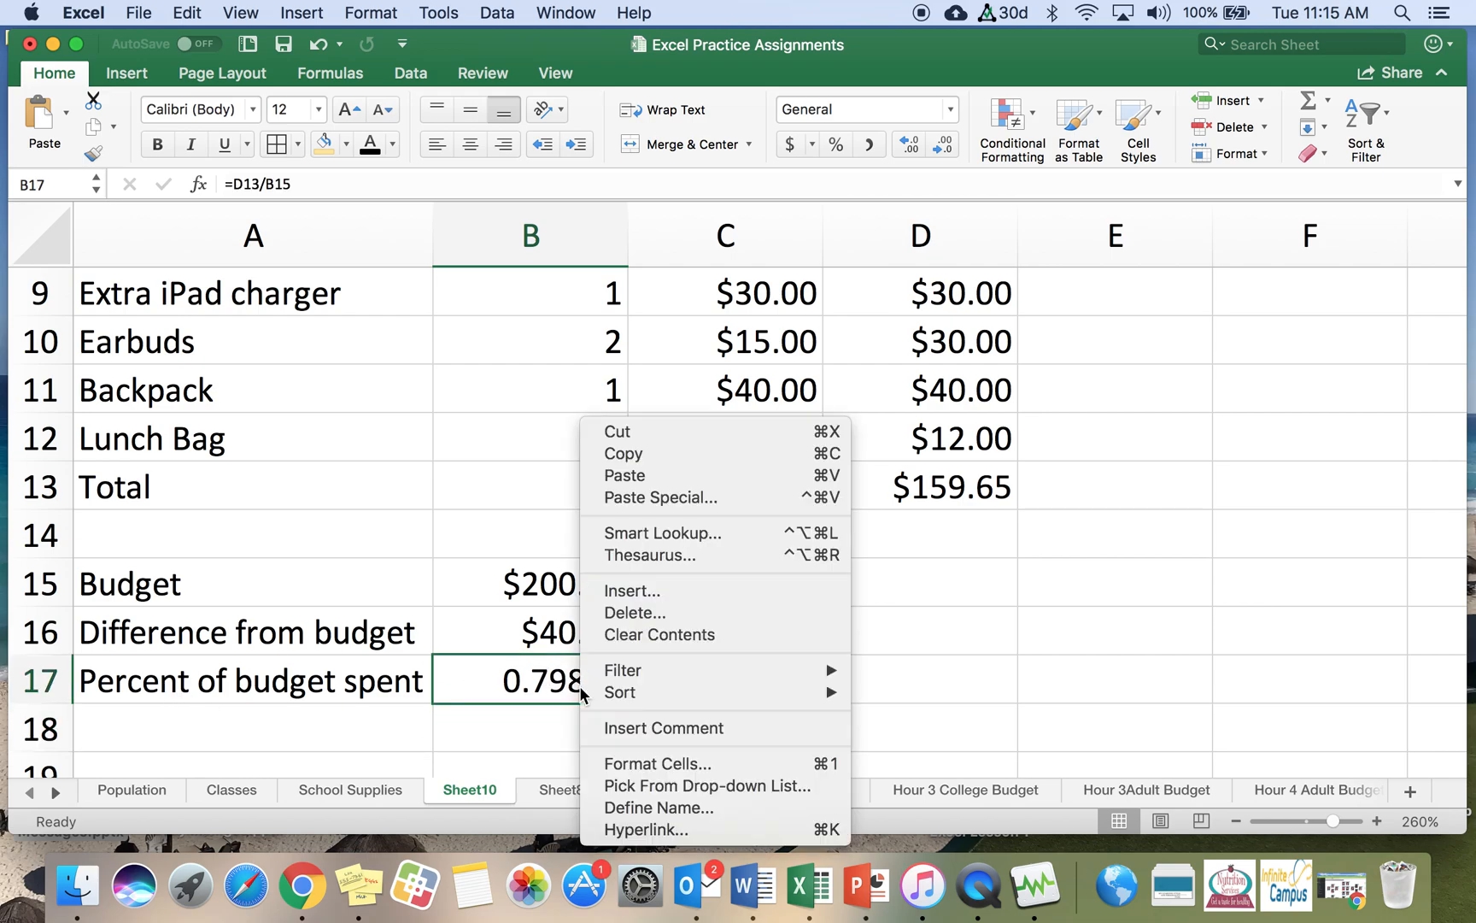
{"action": "left_click", "coordinate": [636, 762]}
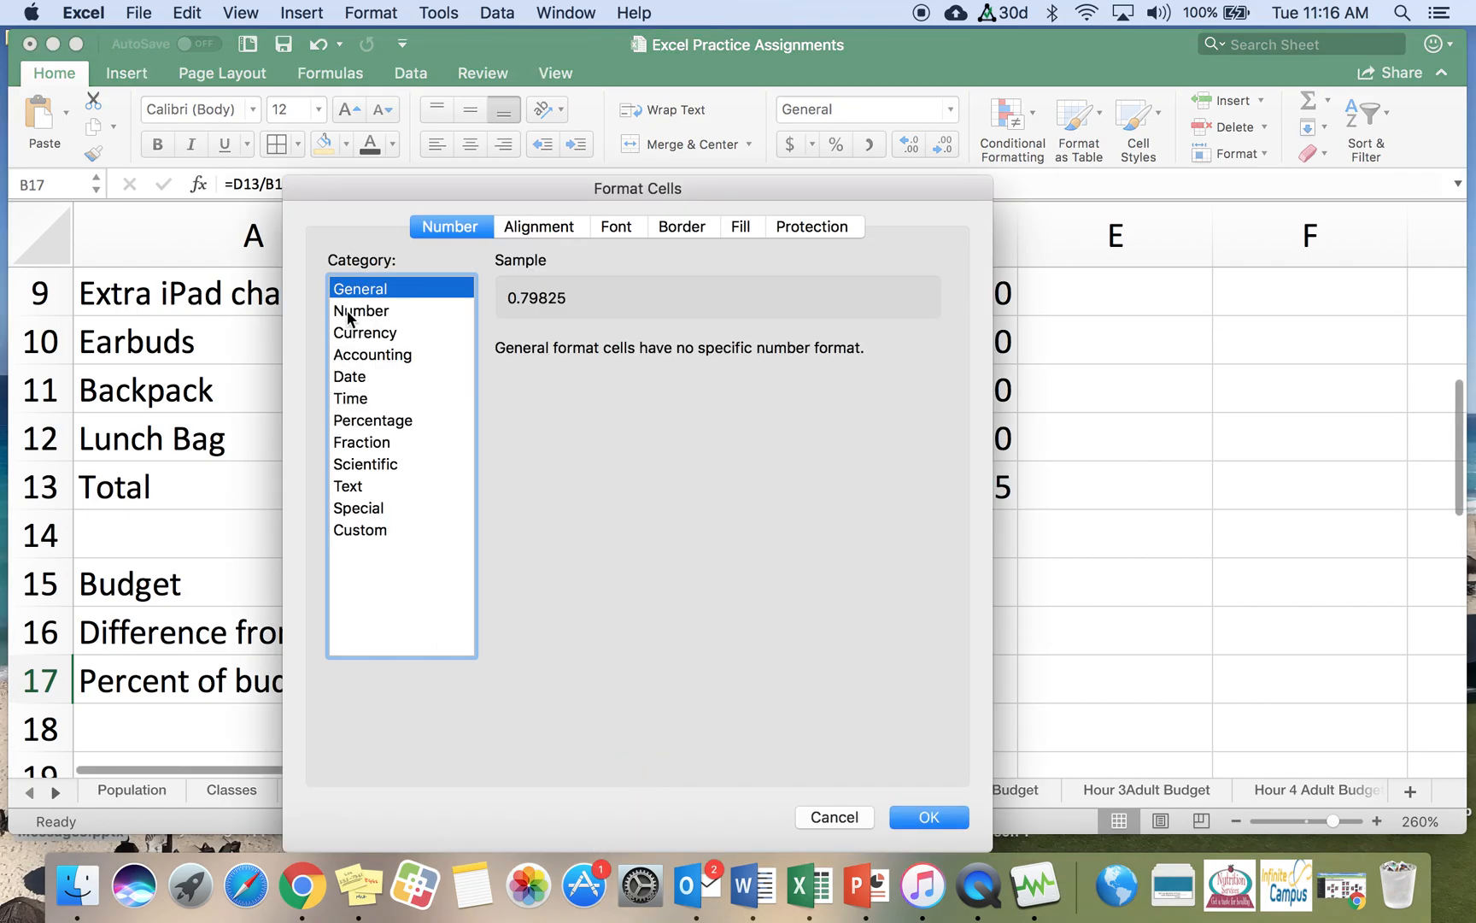
{"action": "left_click", "coordinate": [351, 419]}
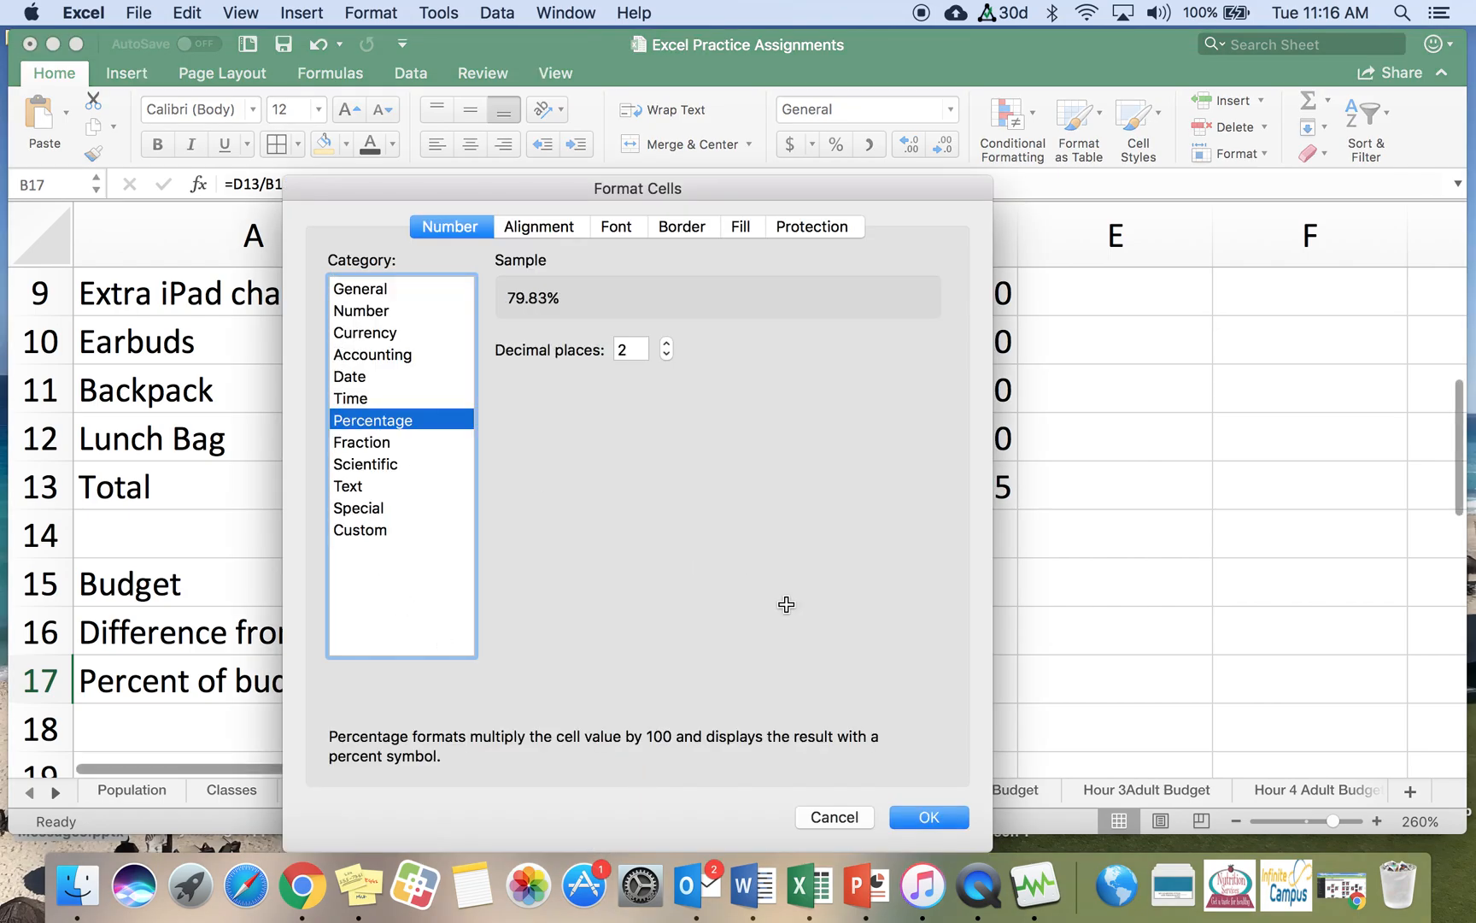
{"action": "left_click", "coordinate": [916, 816]}
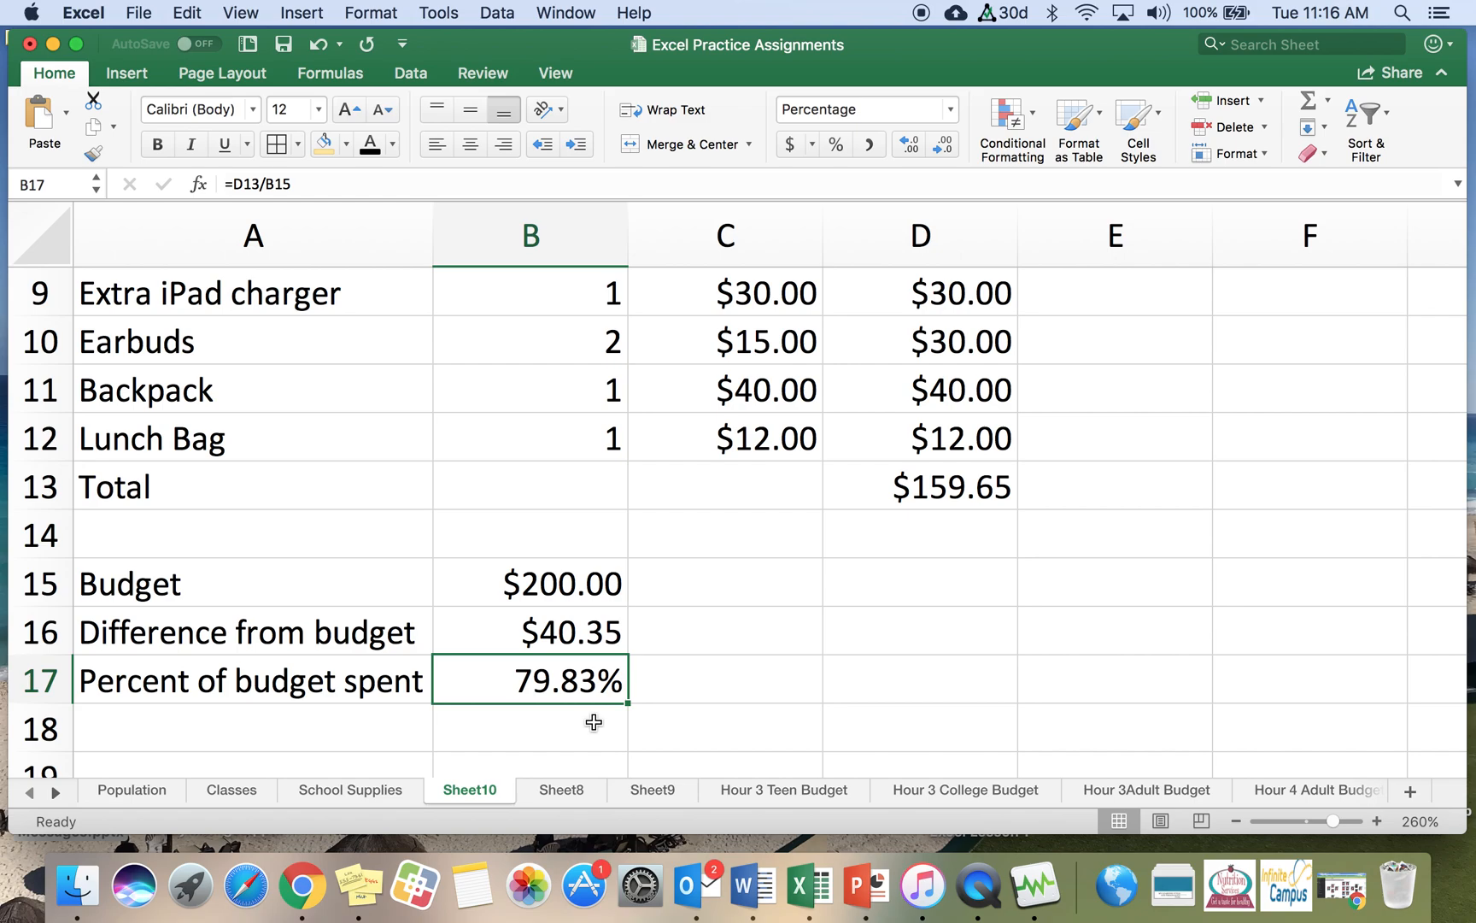
Enter "This person had $200 to spend on school supplies, but only spent $160." in cell A19
{"action": "scroll", "coordinate": [804, 573], "scroll_direction": "down", "scroll_amount": 3}
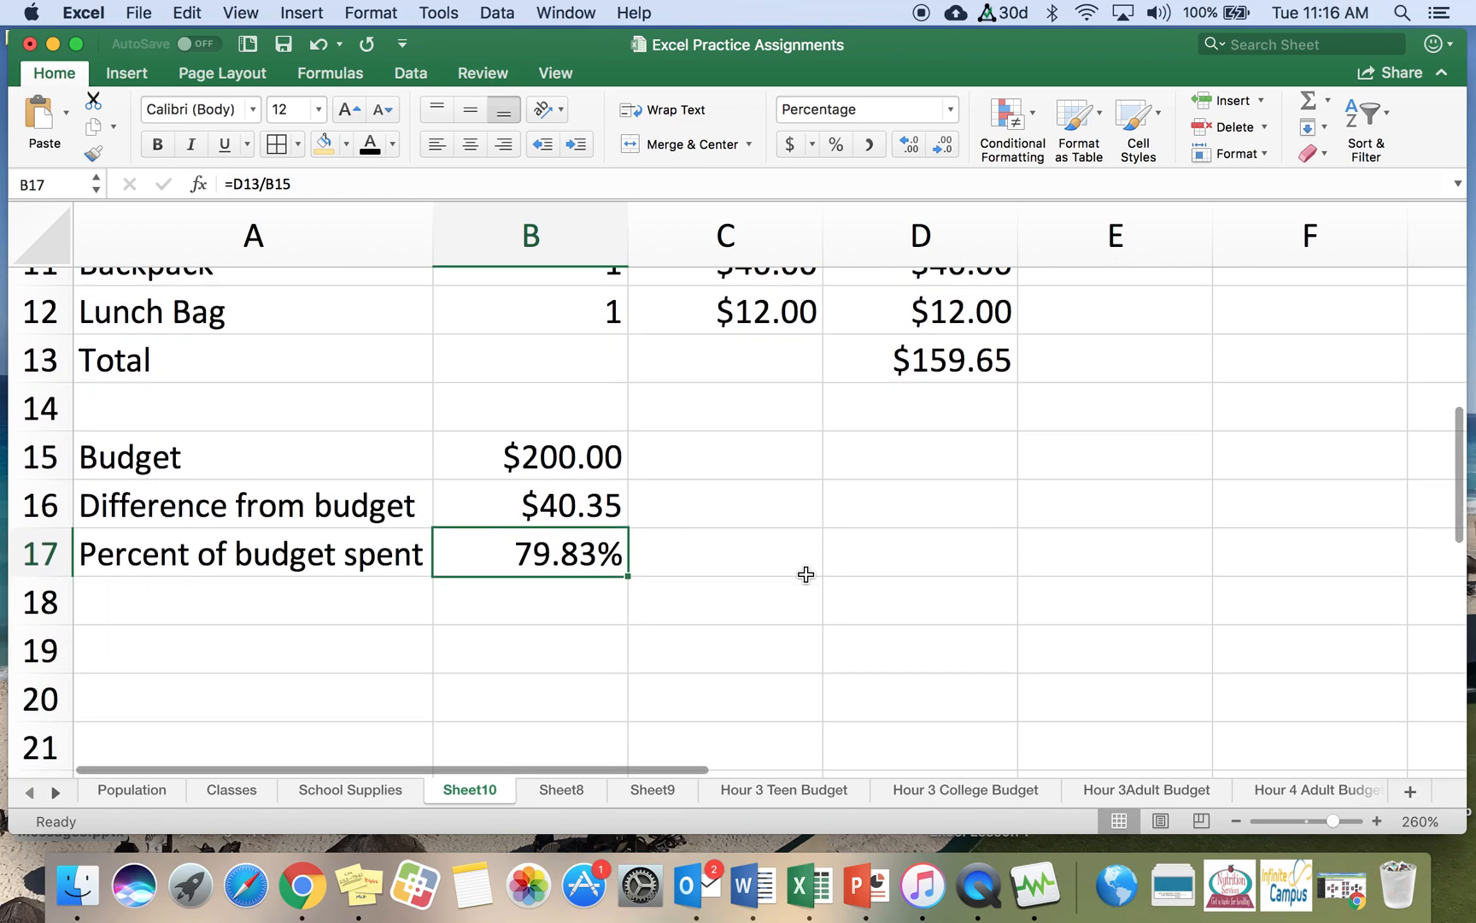
{"action": "left_click", "coordinate": [206, 646]}
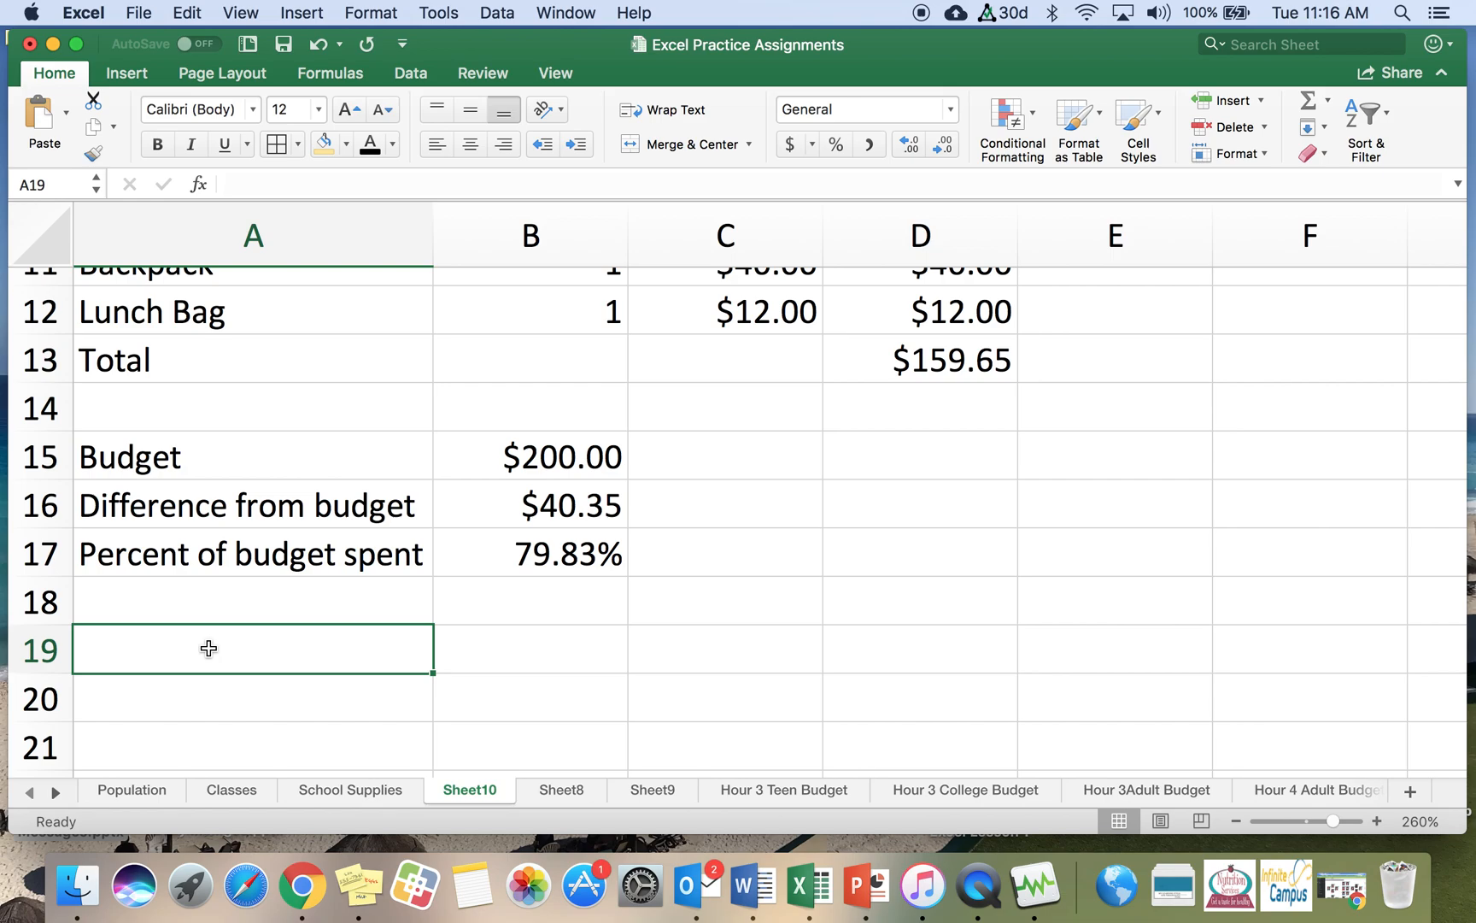
{"action": "scroll", "coordinate": [209, 648], "scroll_direction": "up", "scroll_amount": 10}
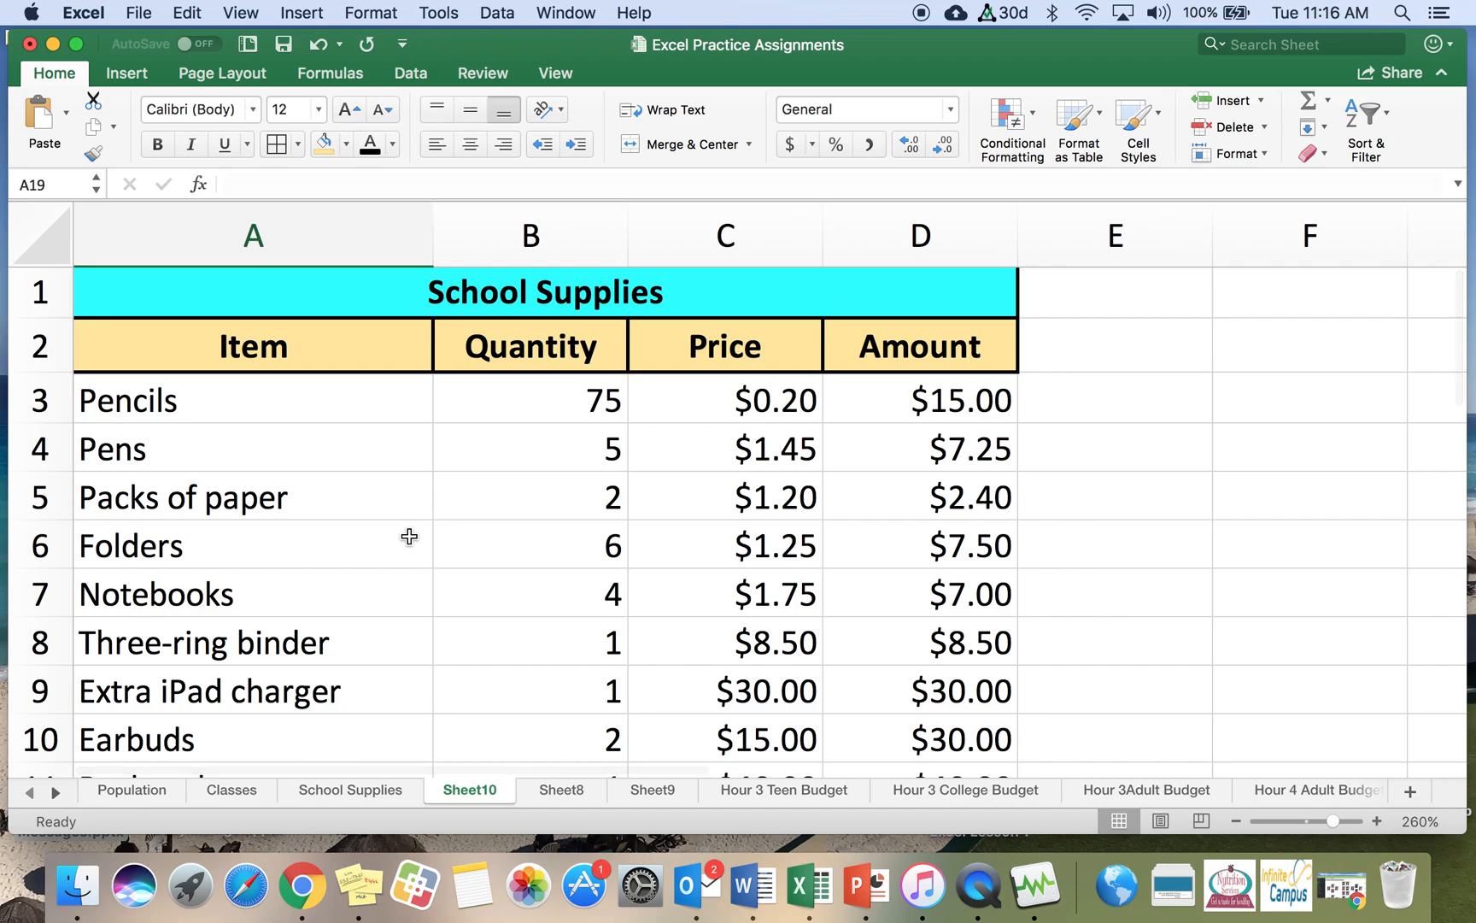
{"action": "scroll", "coordinate": [410, 535], "scroll_direction": "down", "scroll_amount": 10}
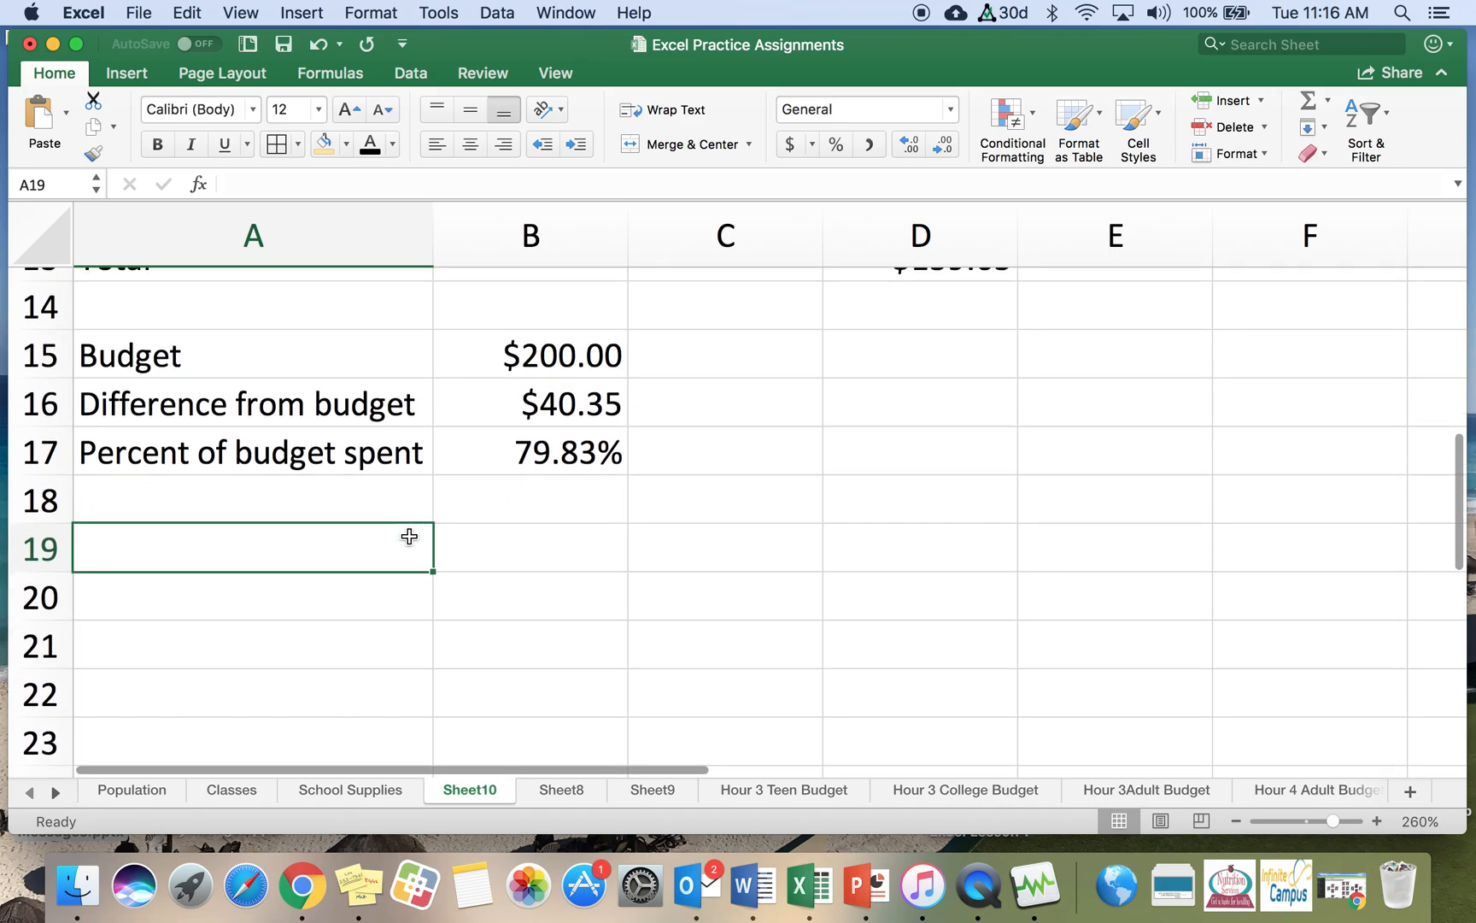
{"action": "type", "text": "This perso"}
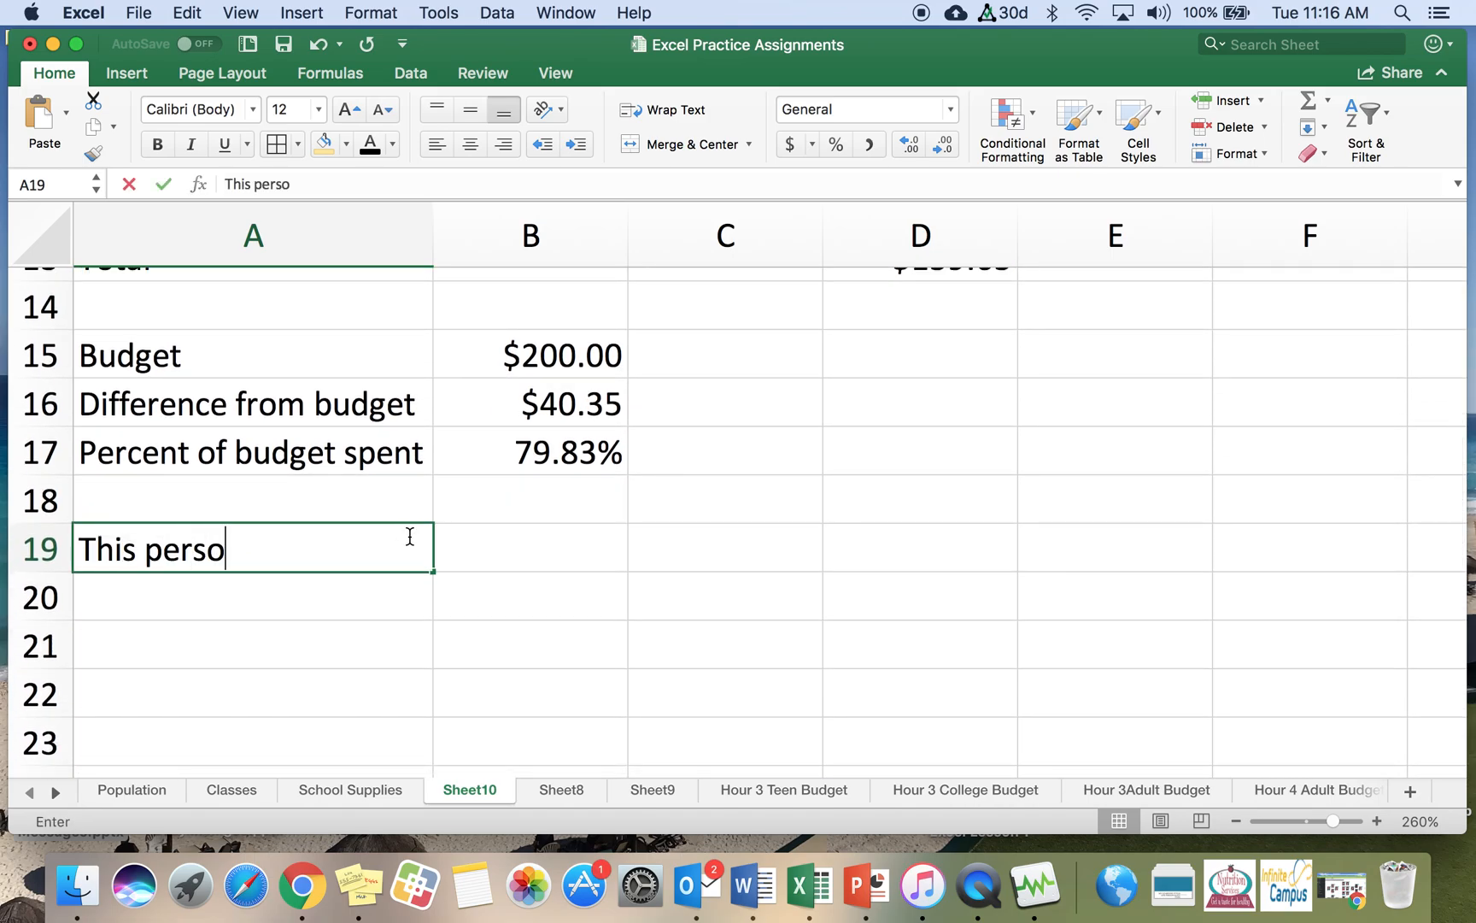
{"action": "type", "text": "n had "}
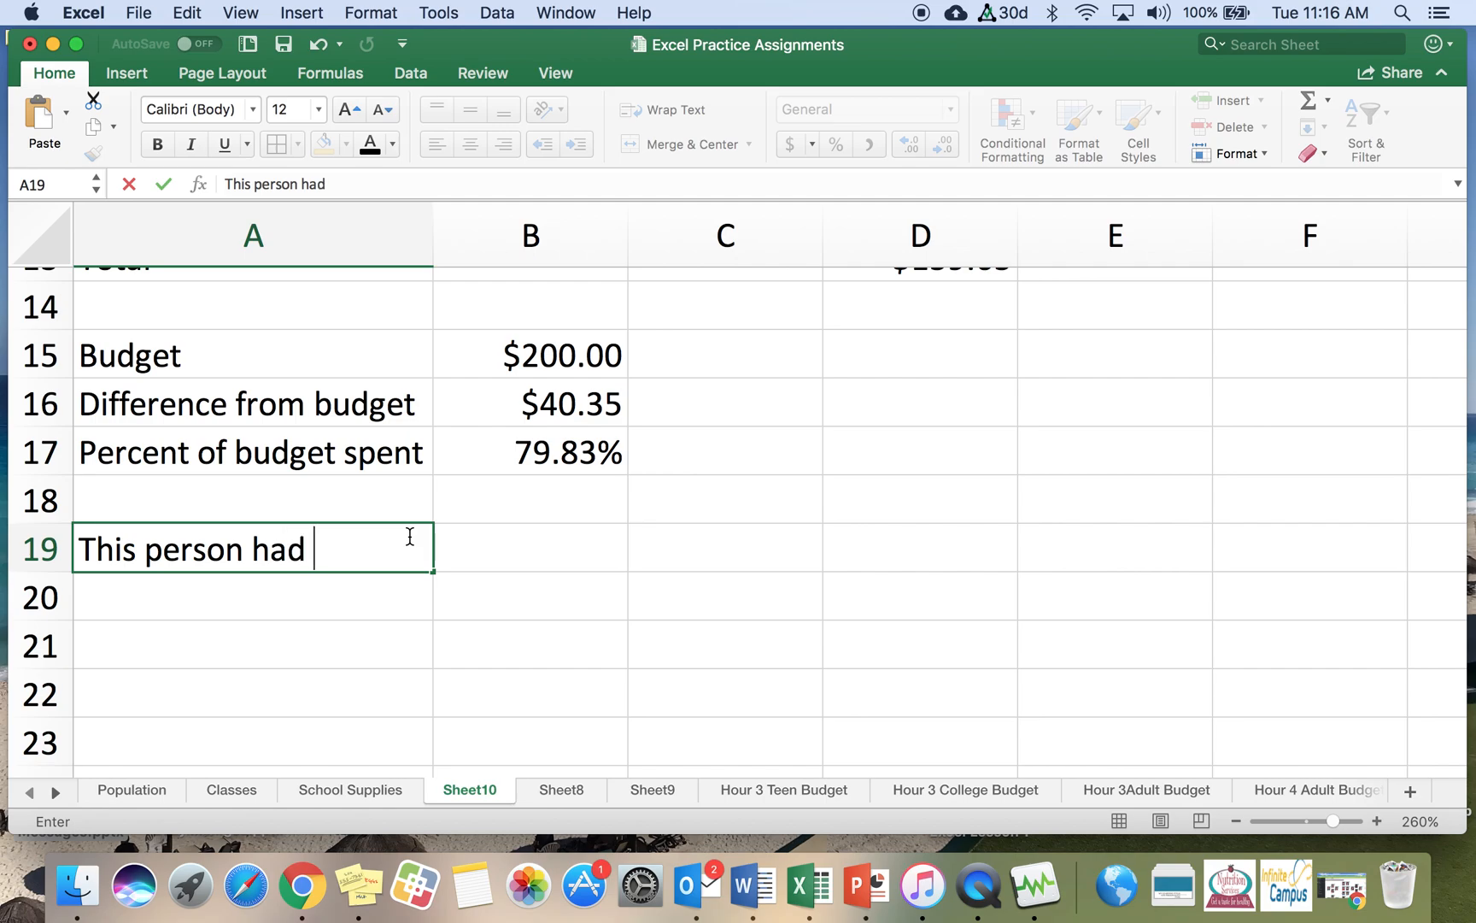
{"action": "type", "text": "$200 t"}
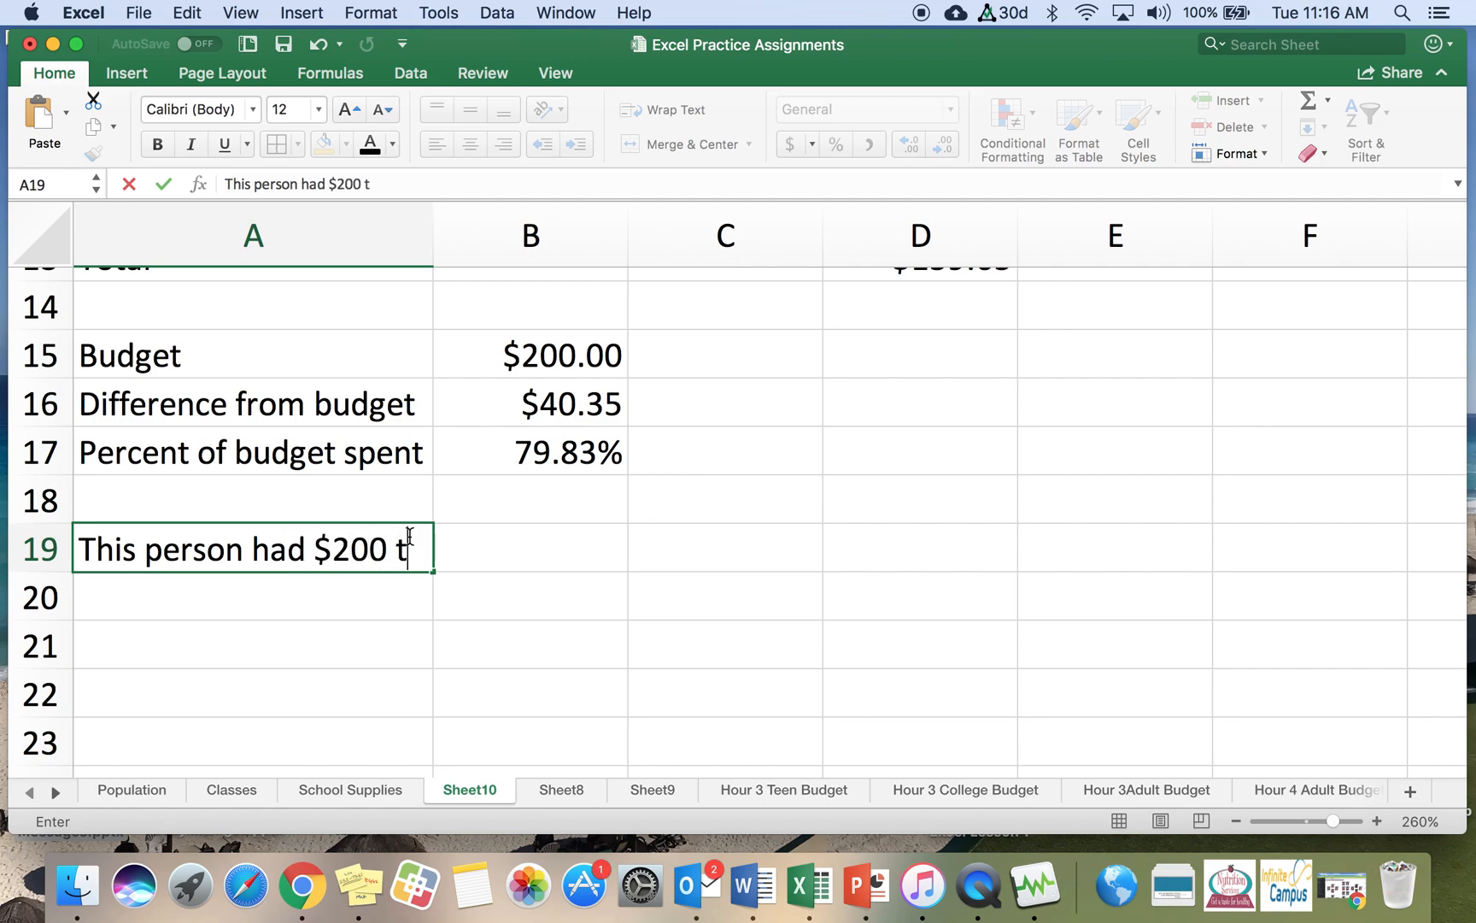
{"action": "type", "text": "o spend on school"}
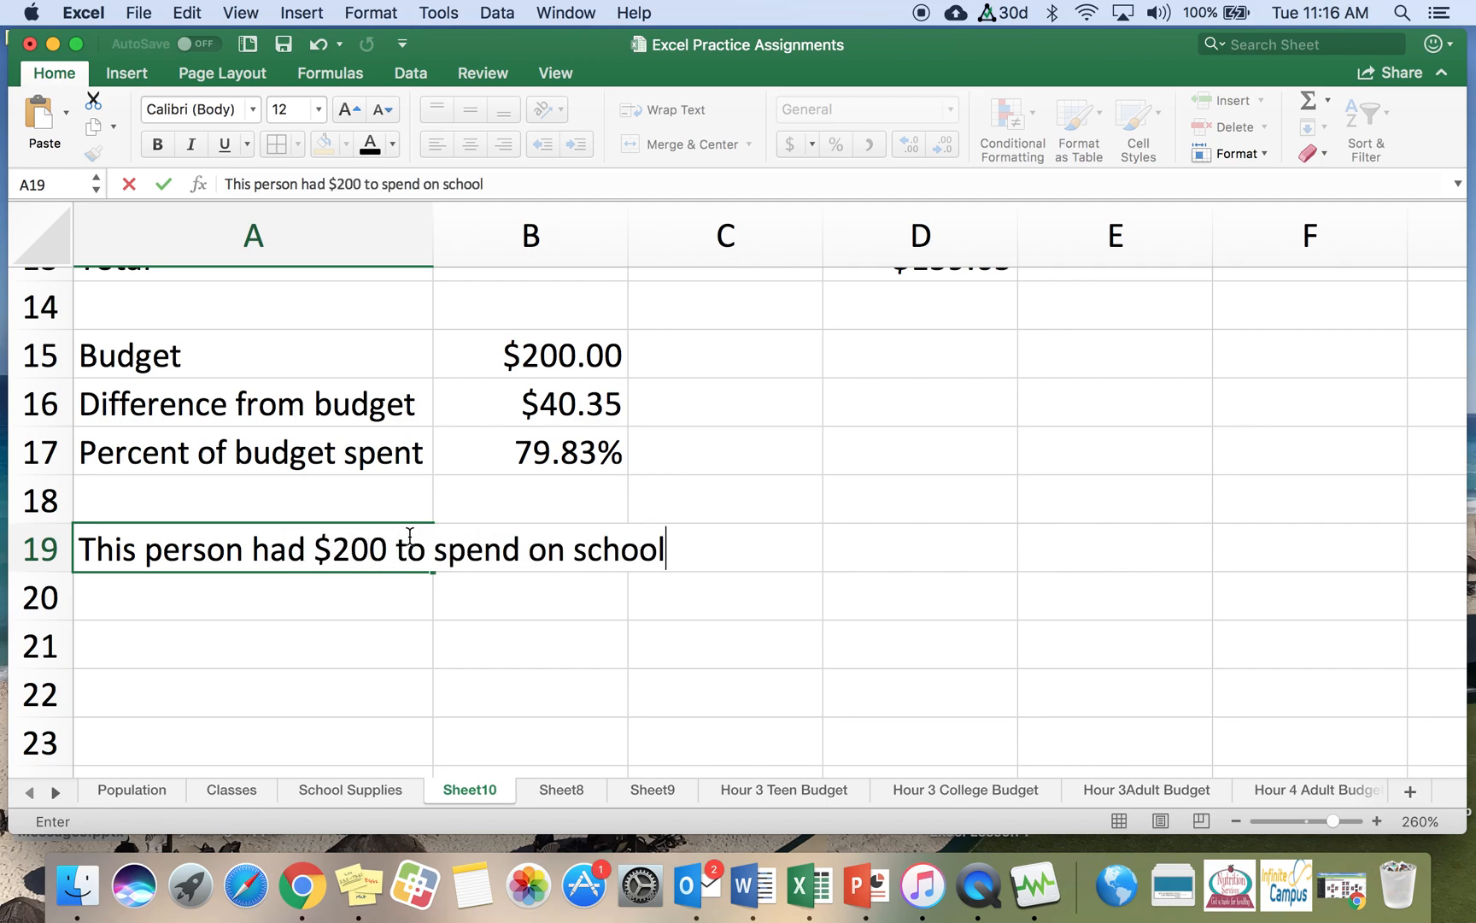
{"action": "type", "text": " supplies"}
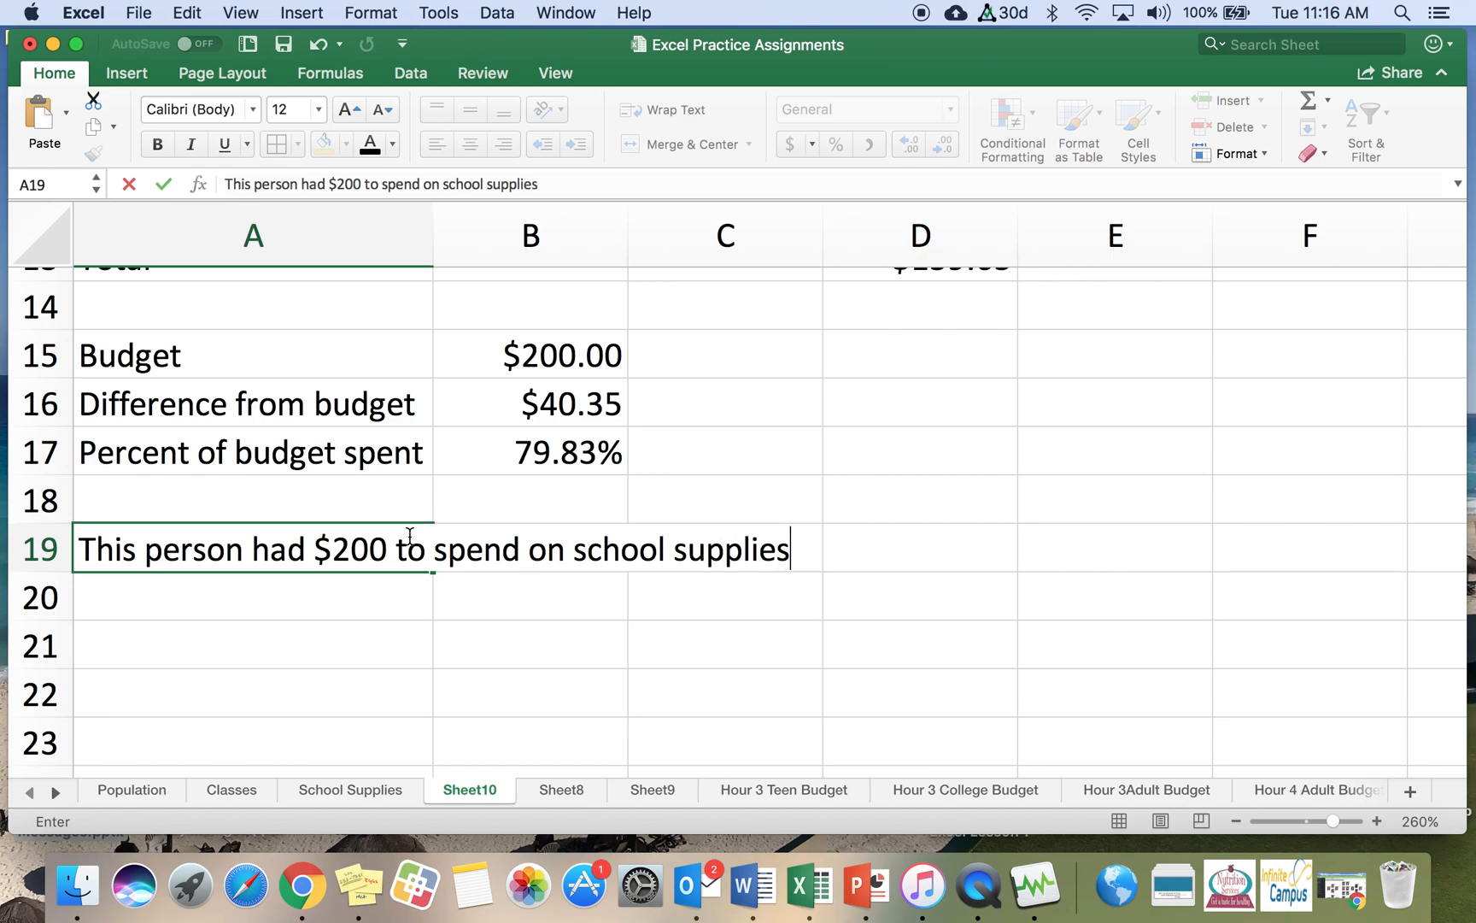
{"action": "type", "text": ", but only spent"}
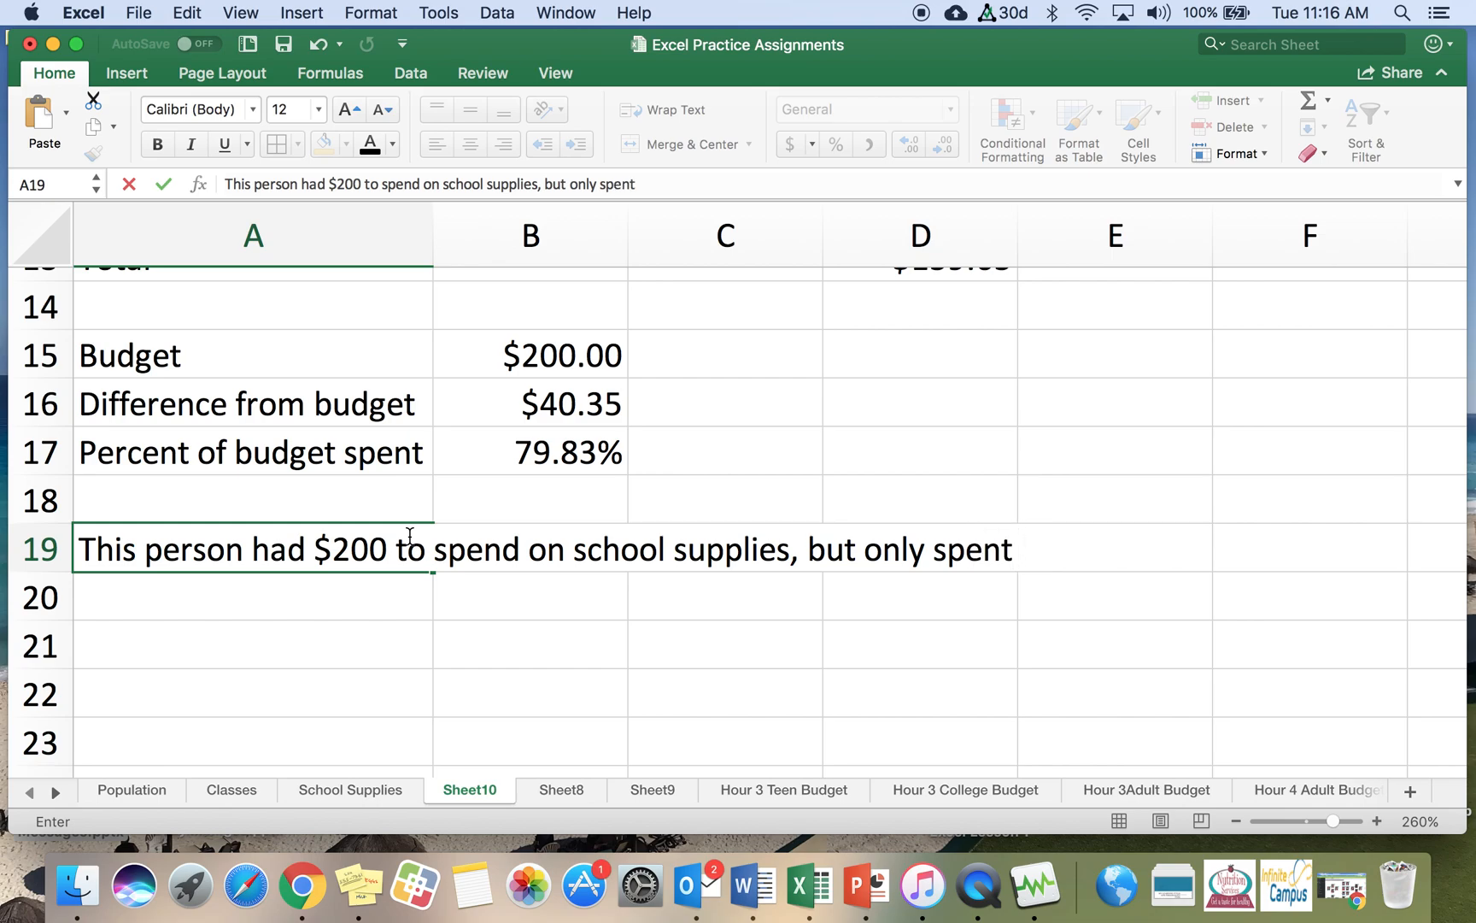
{"action": "type", "text": " $160."}
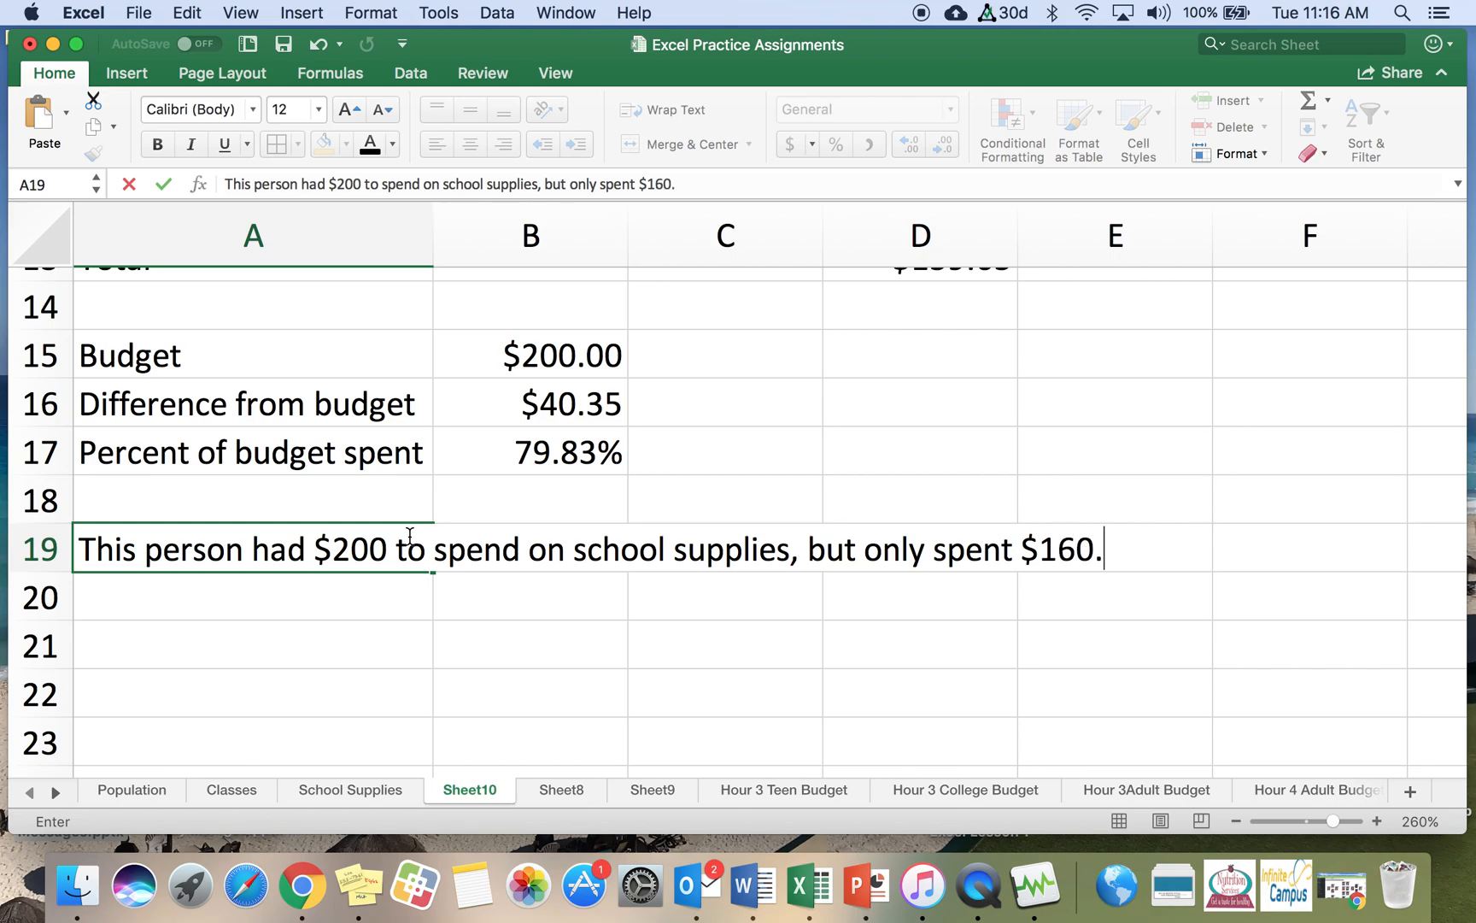
{"action": "key", "text": "Return"}
Enter "They have about $40 left over to spend on other things." in cell A20
{"action": "type", "text": "They ha"}
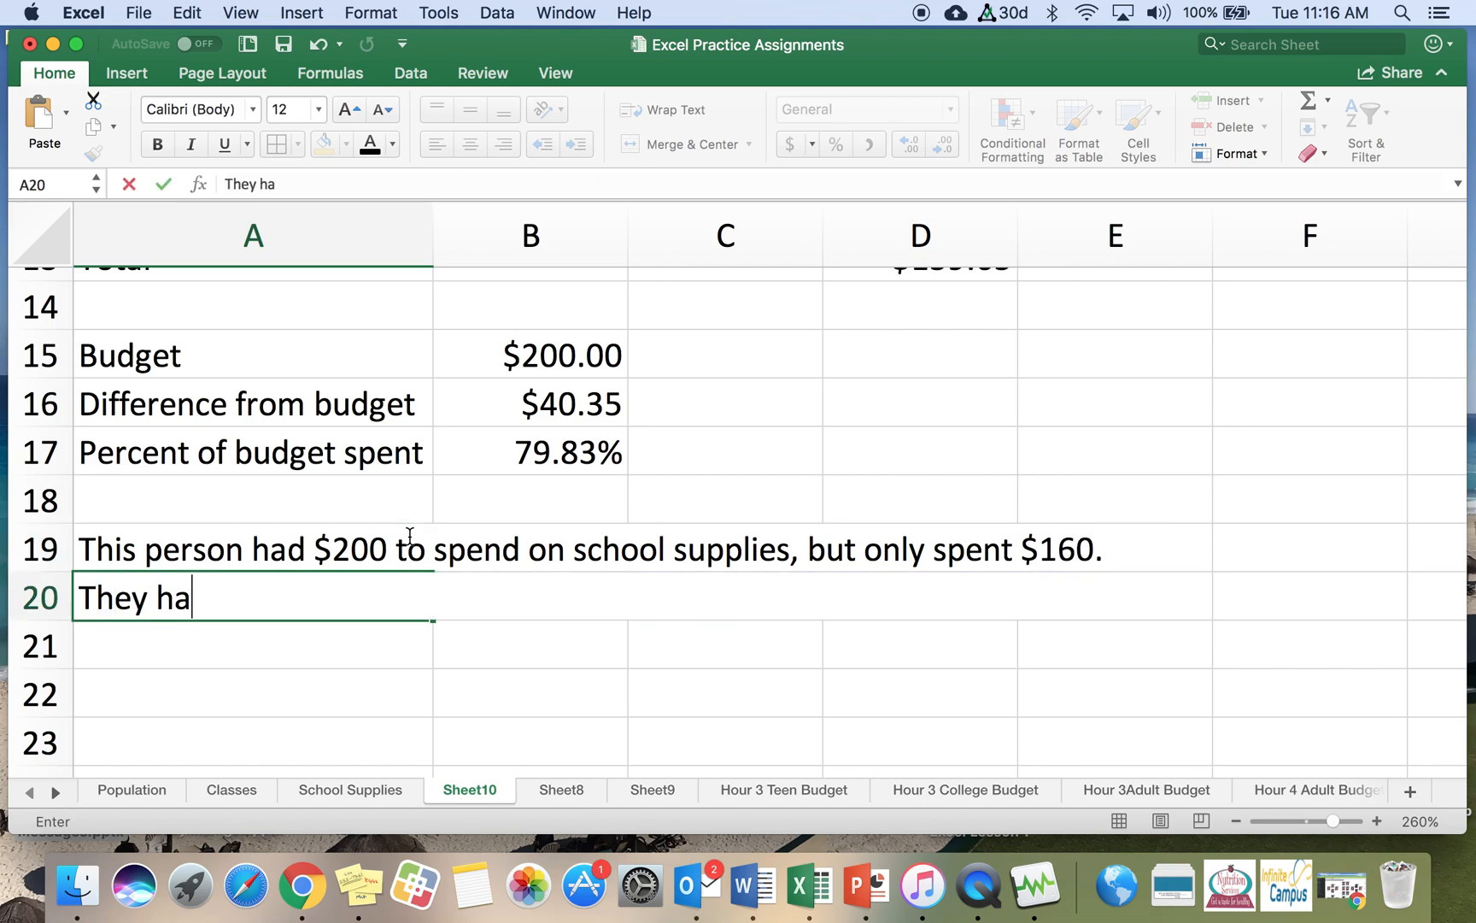
{"action": "type", "text": "ve about $40"}
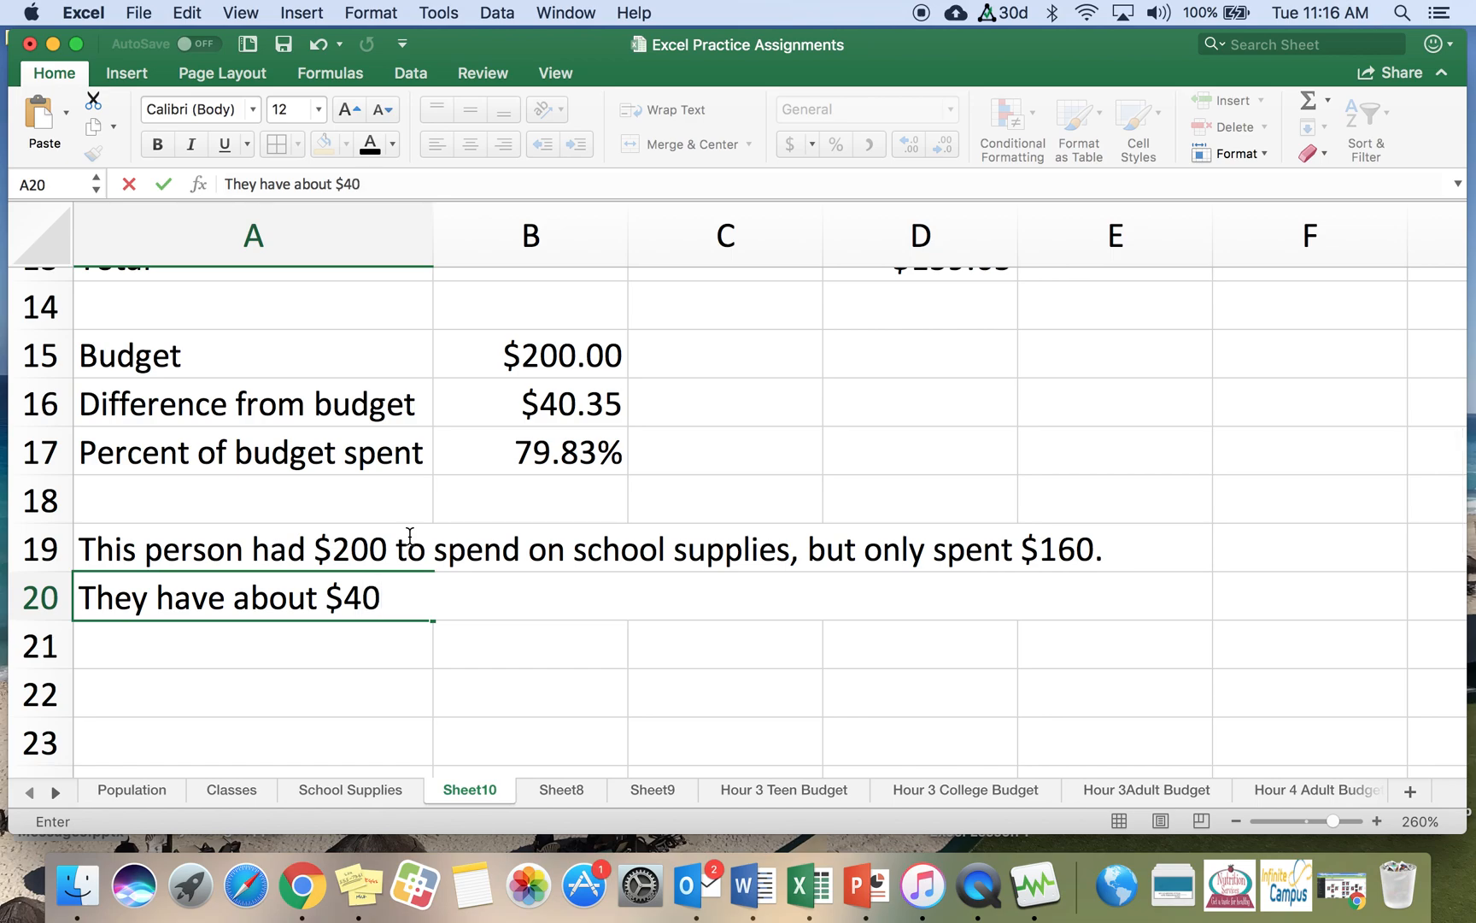
{"action": "type", "text": " left over to spe"}
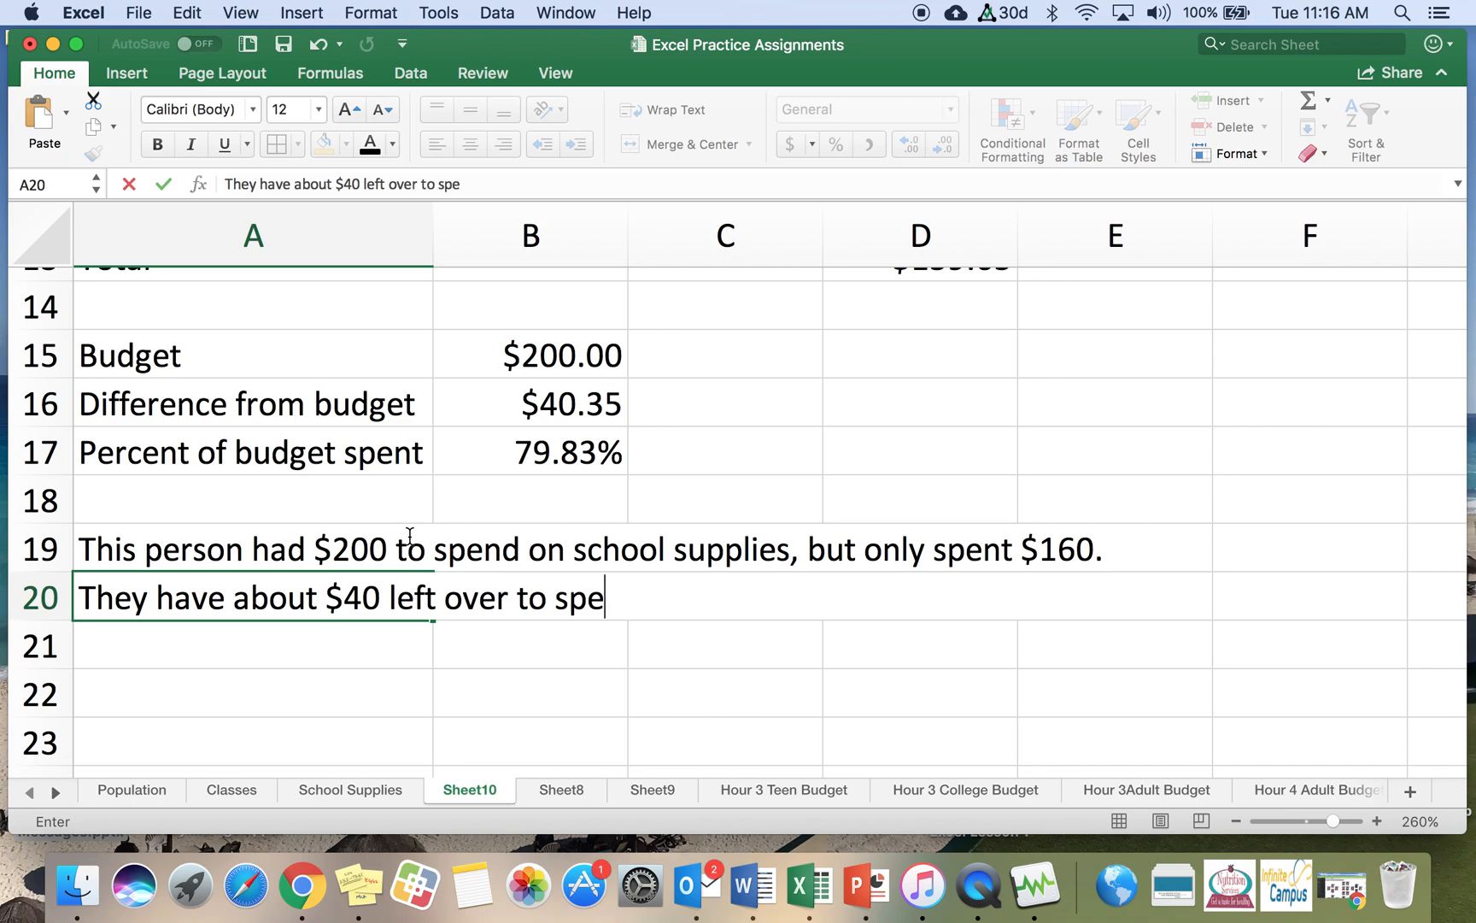
{"action": "type", "text": "nd on other things."}
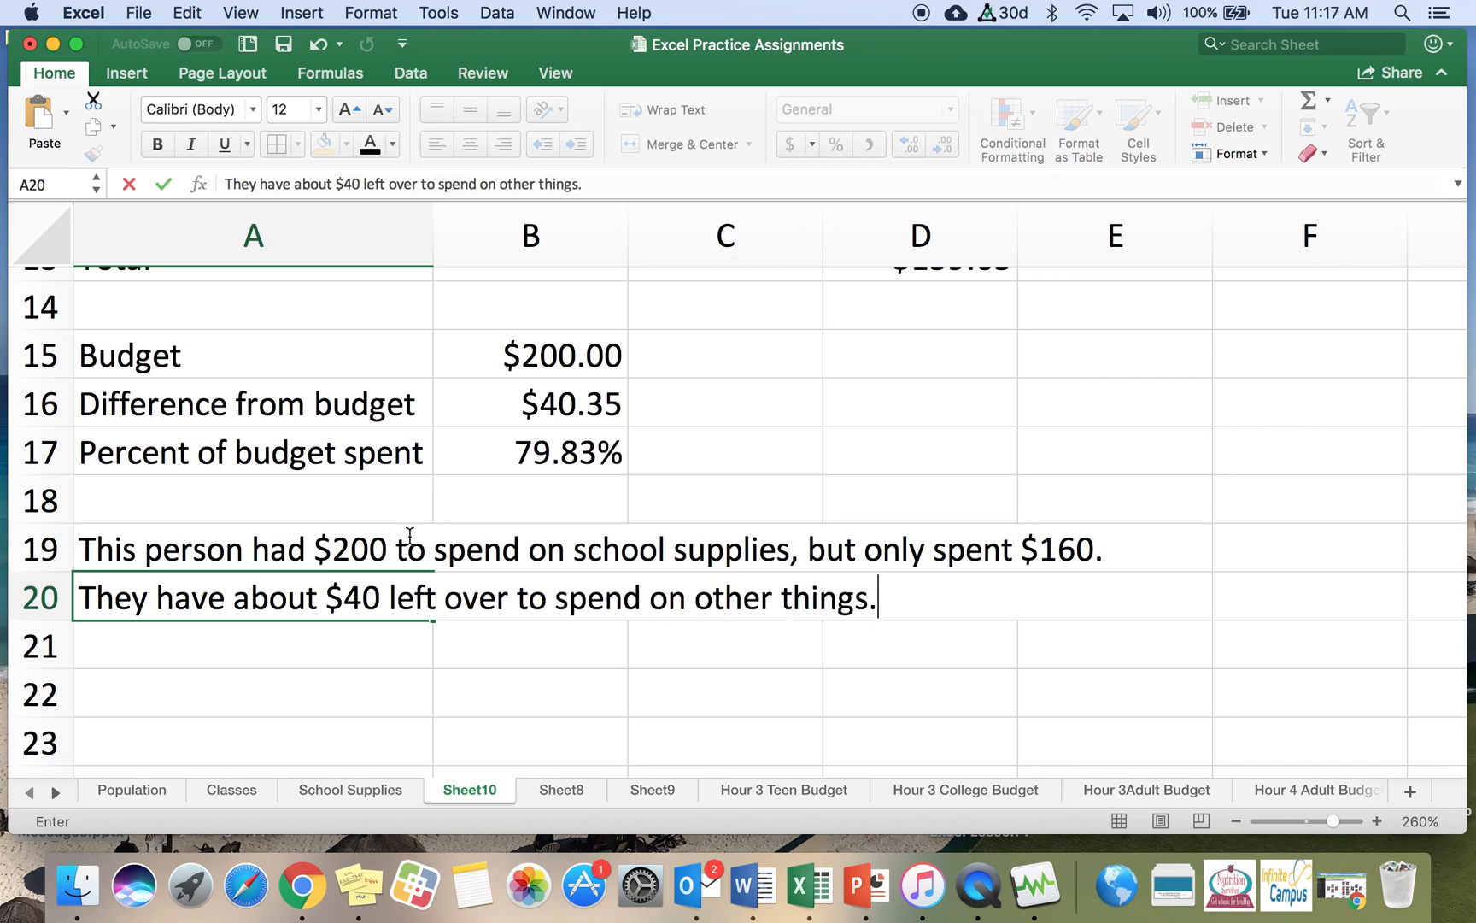
{"action": "key", "text": "Return"}
Enter "They did a good job because they did not go over their budget." in cell A21
{"action": "type", "text": "They di"}
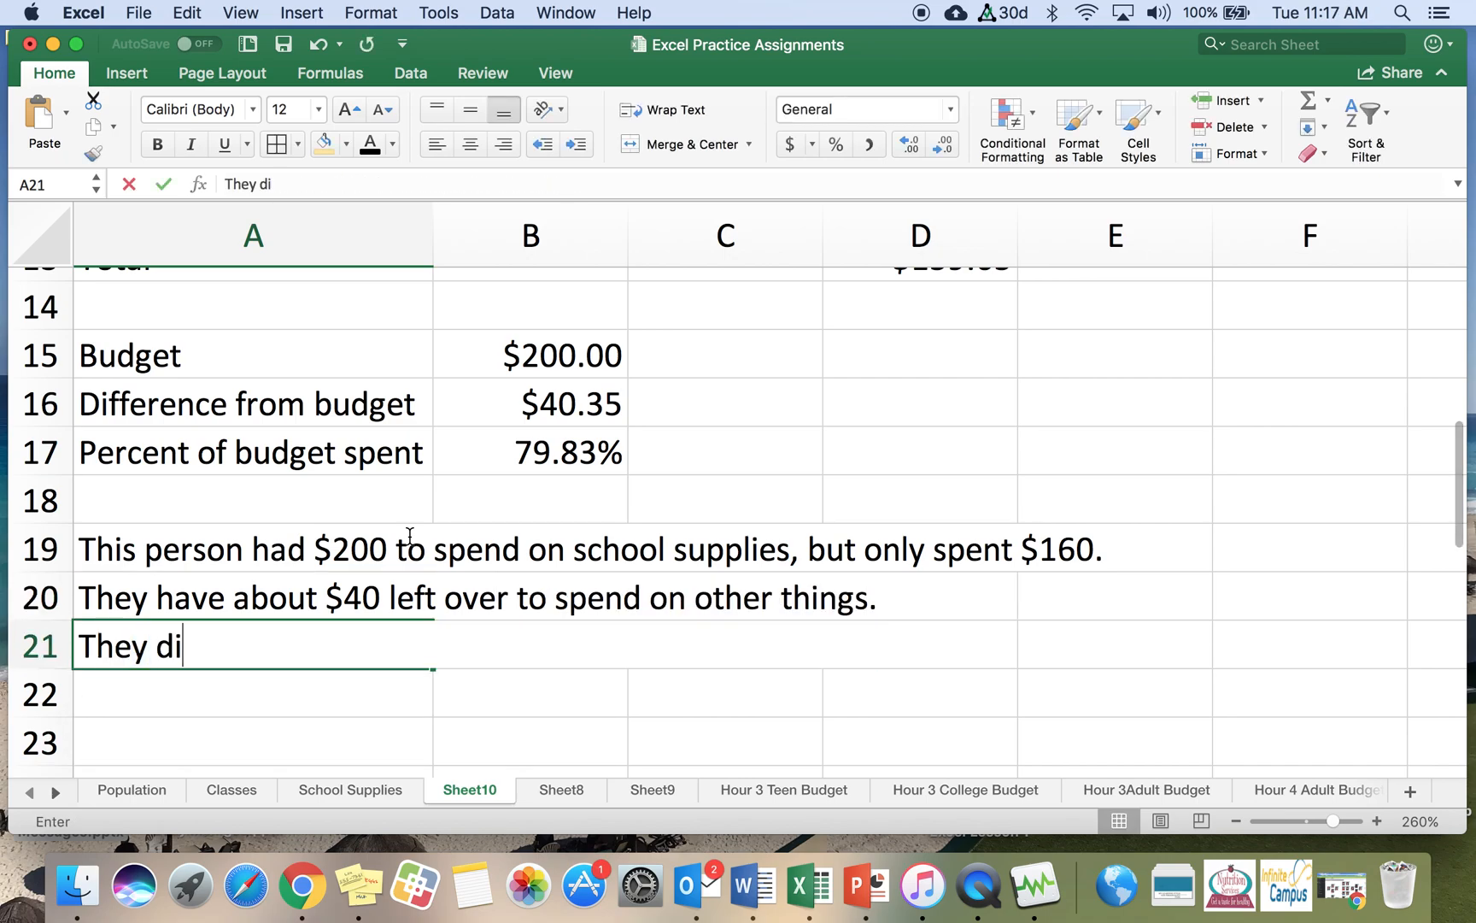
{"action": "type", "text": "d a good job"}
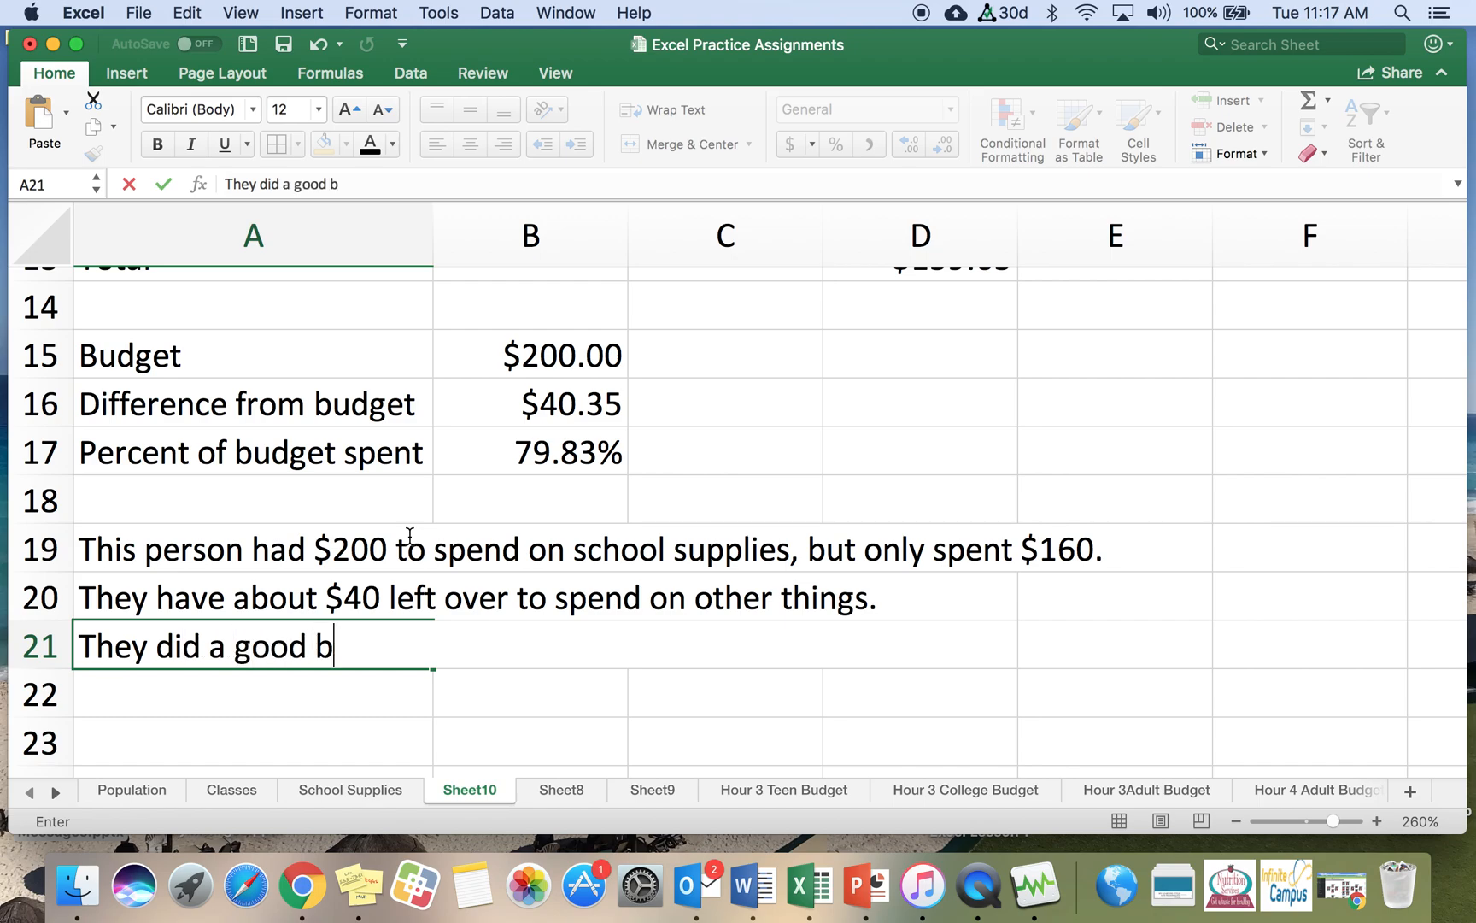
{"action": "type", "text": " because thy"}
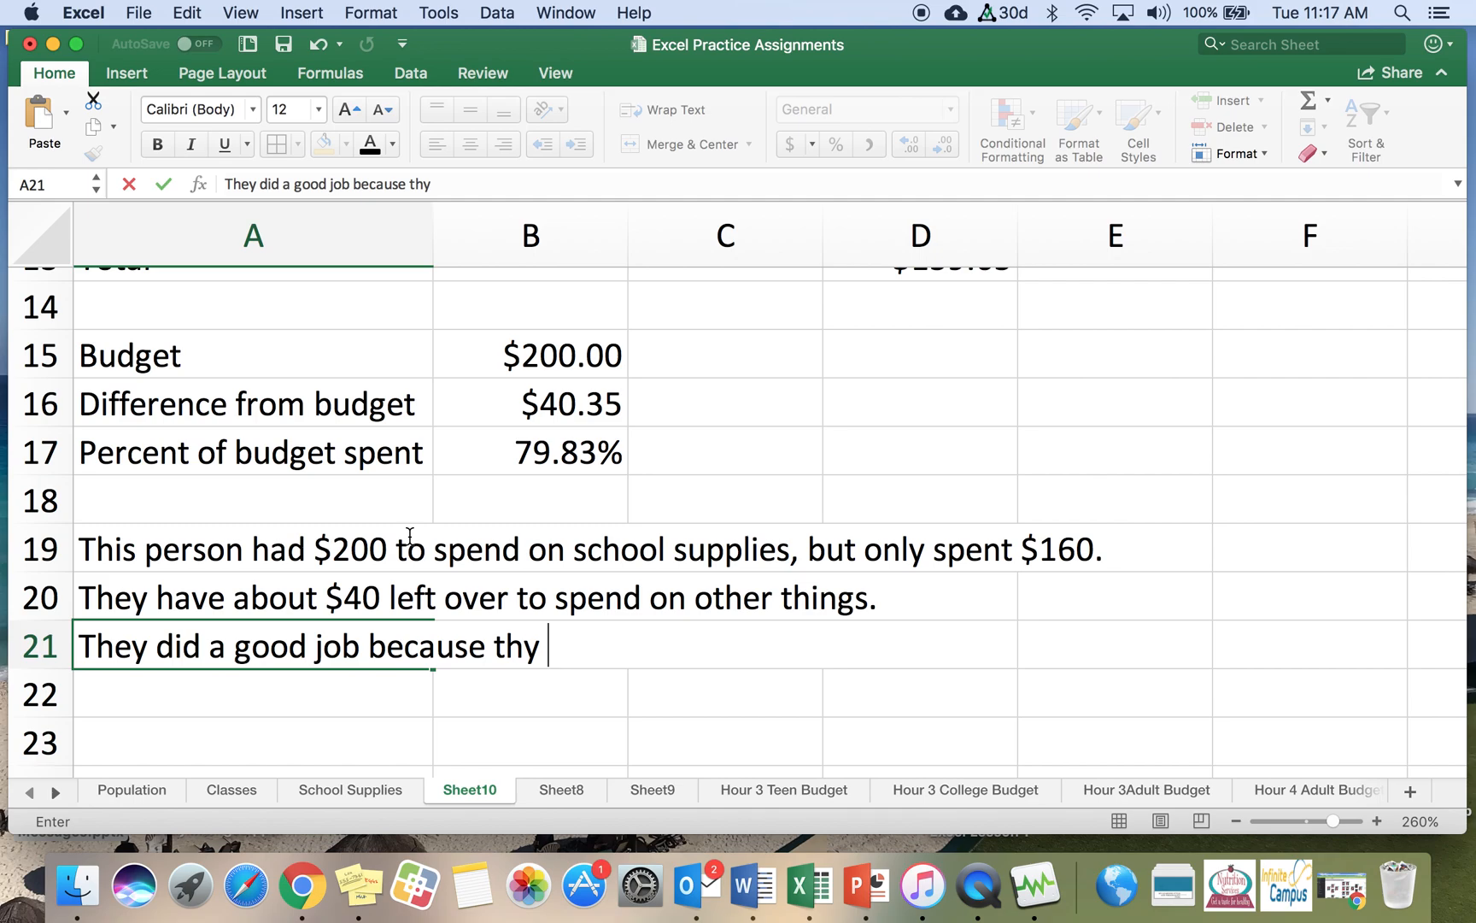
{"action": "key", "text": "BackSpace"}
{"action": "type", "text": "ey hav"}
{"action": "key", "text": "BackSpace"}
{"action": "key", "text": "BackSpace"}
{"action": "key", "text": "BackSpace"}
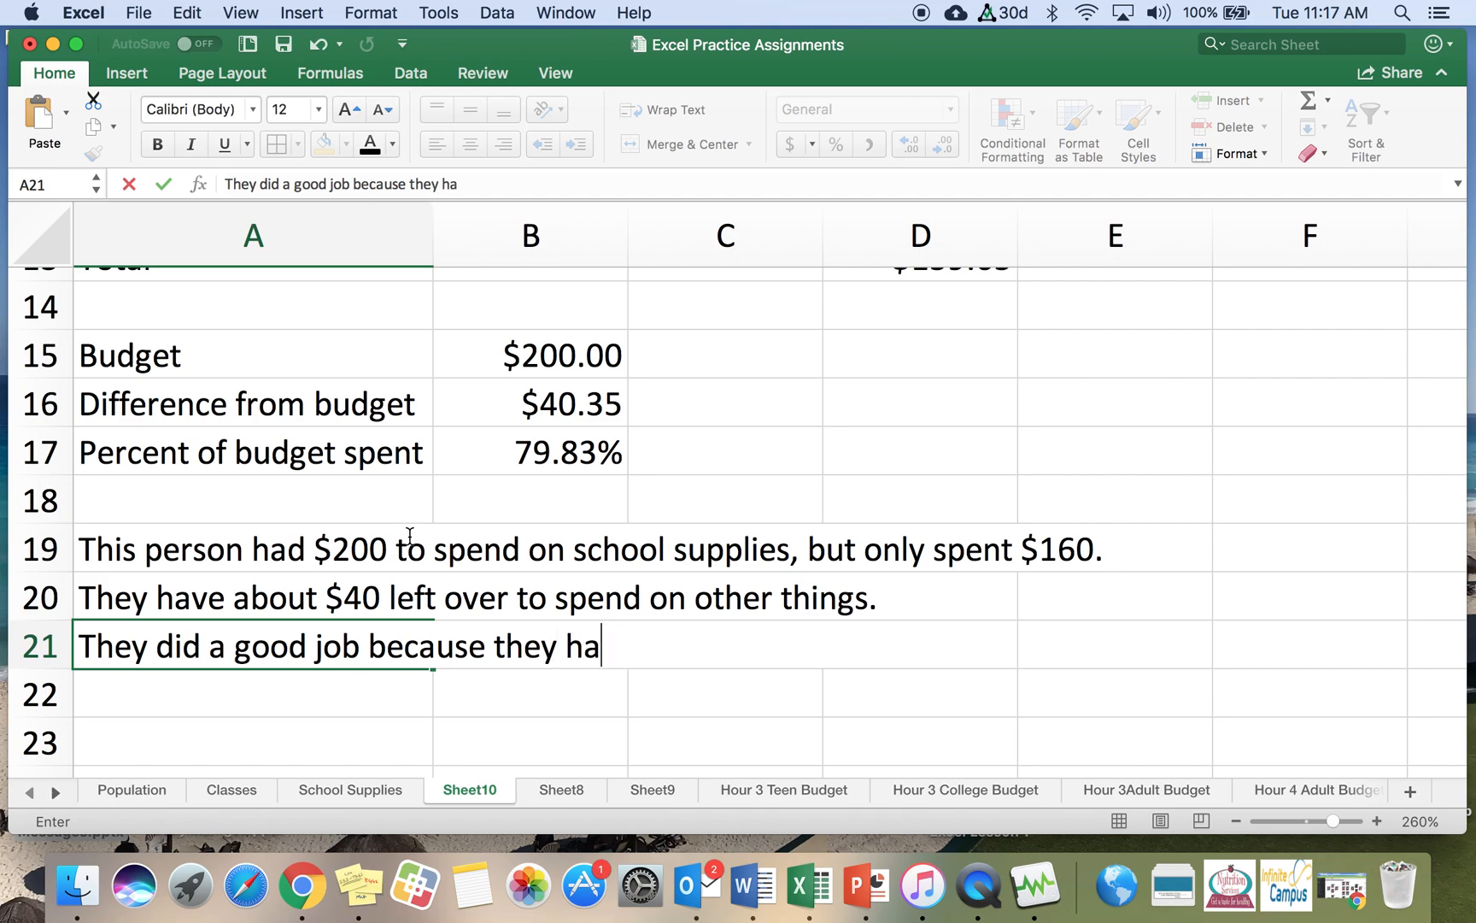
{"action": "type", "text": "did not go over their p"}
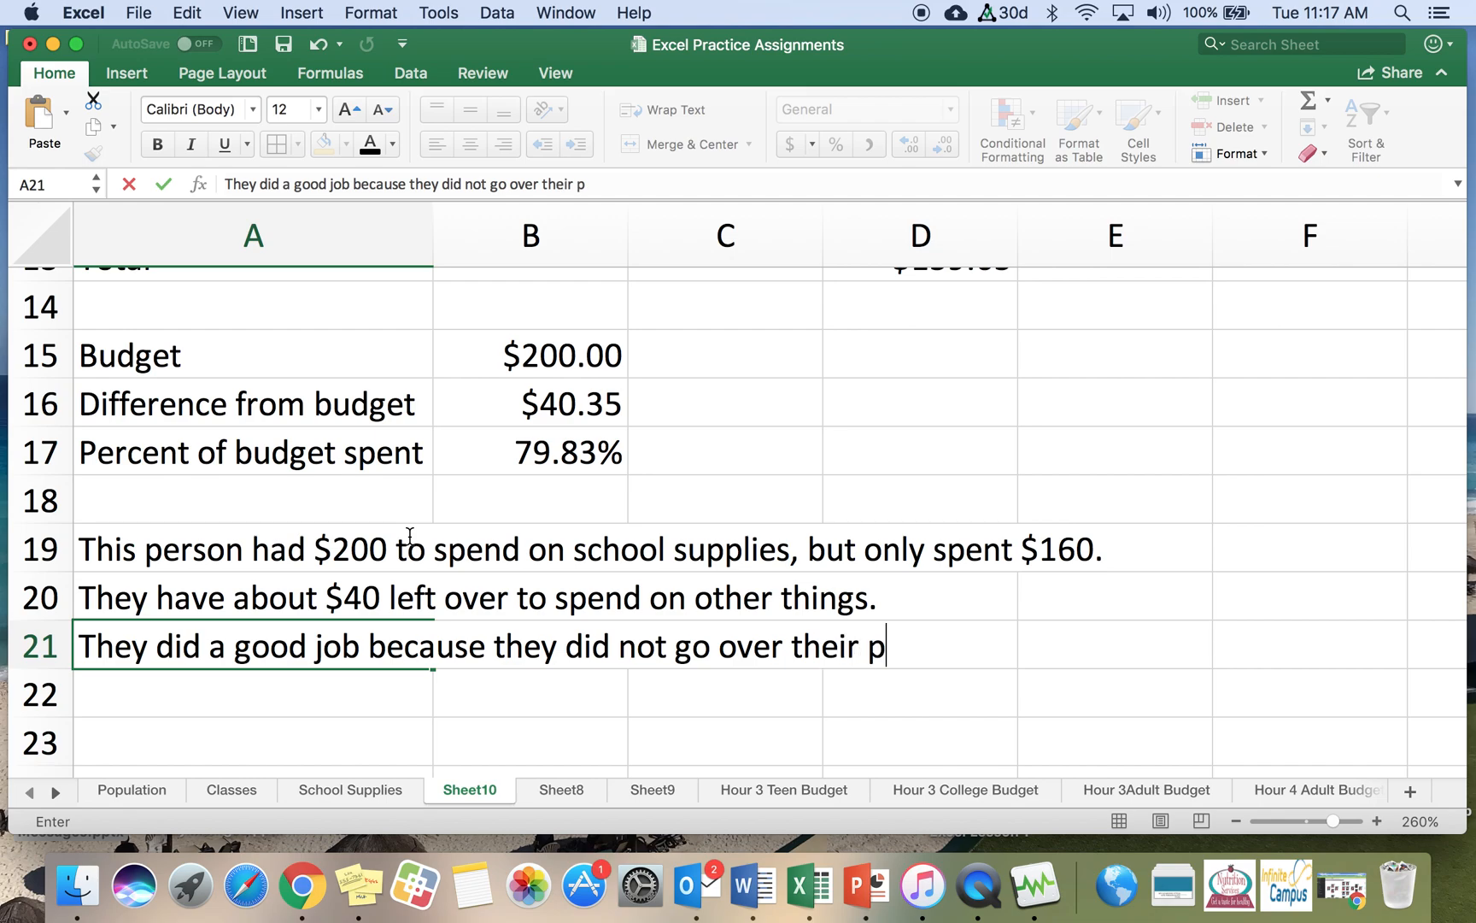
{"action": "key", "text": "BackSpace"}
{"action": "type", "text": "bug"}
{"action": "key", "text": "BackSpace"}
{"action": "type", "text": "dget."}
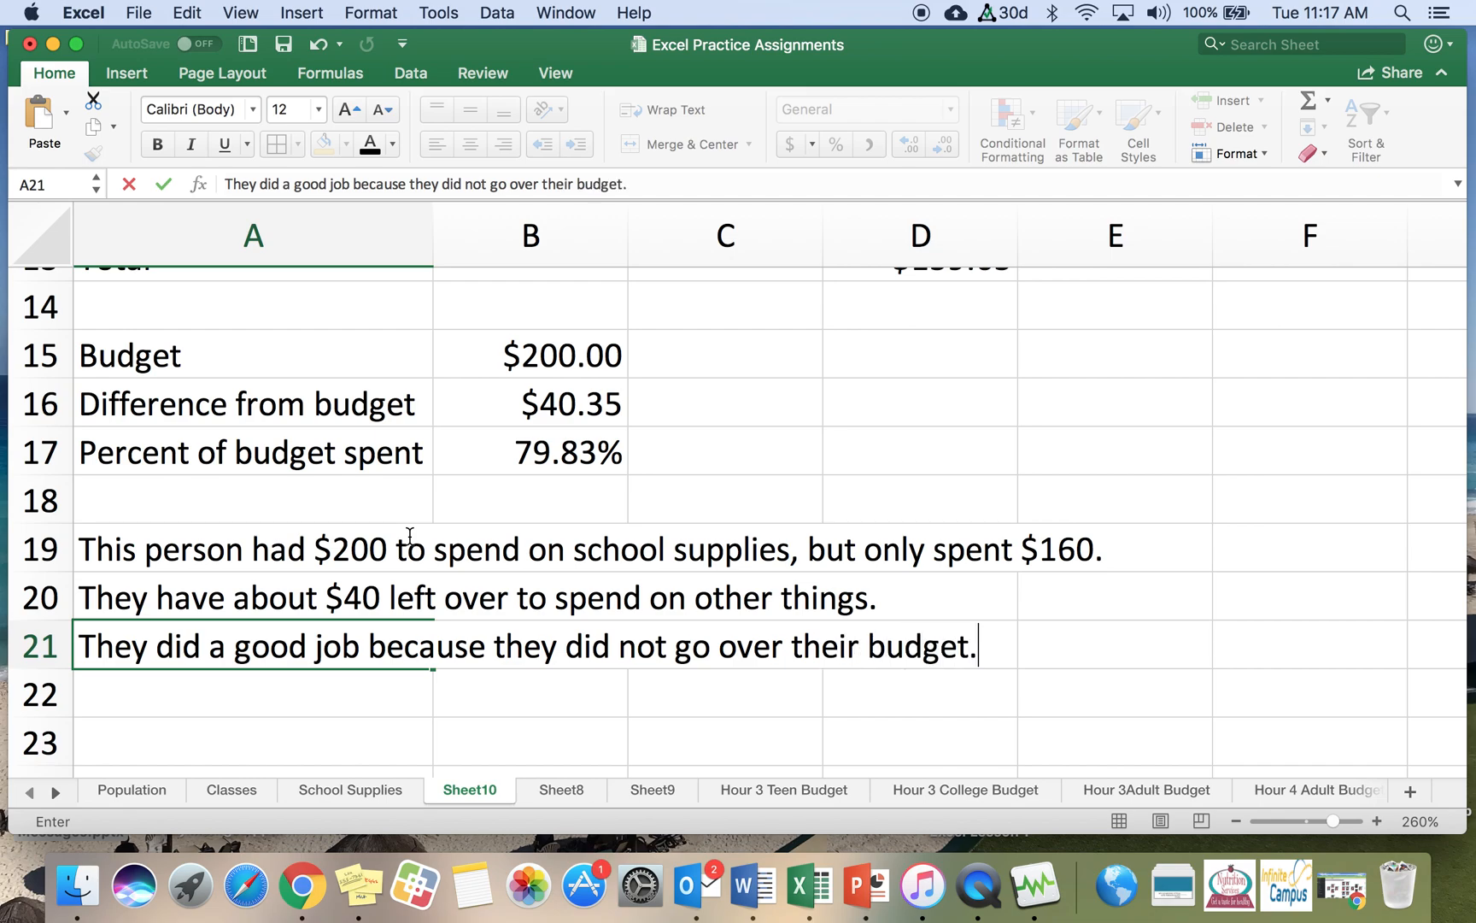
{"action": "key", "text": "Return"}
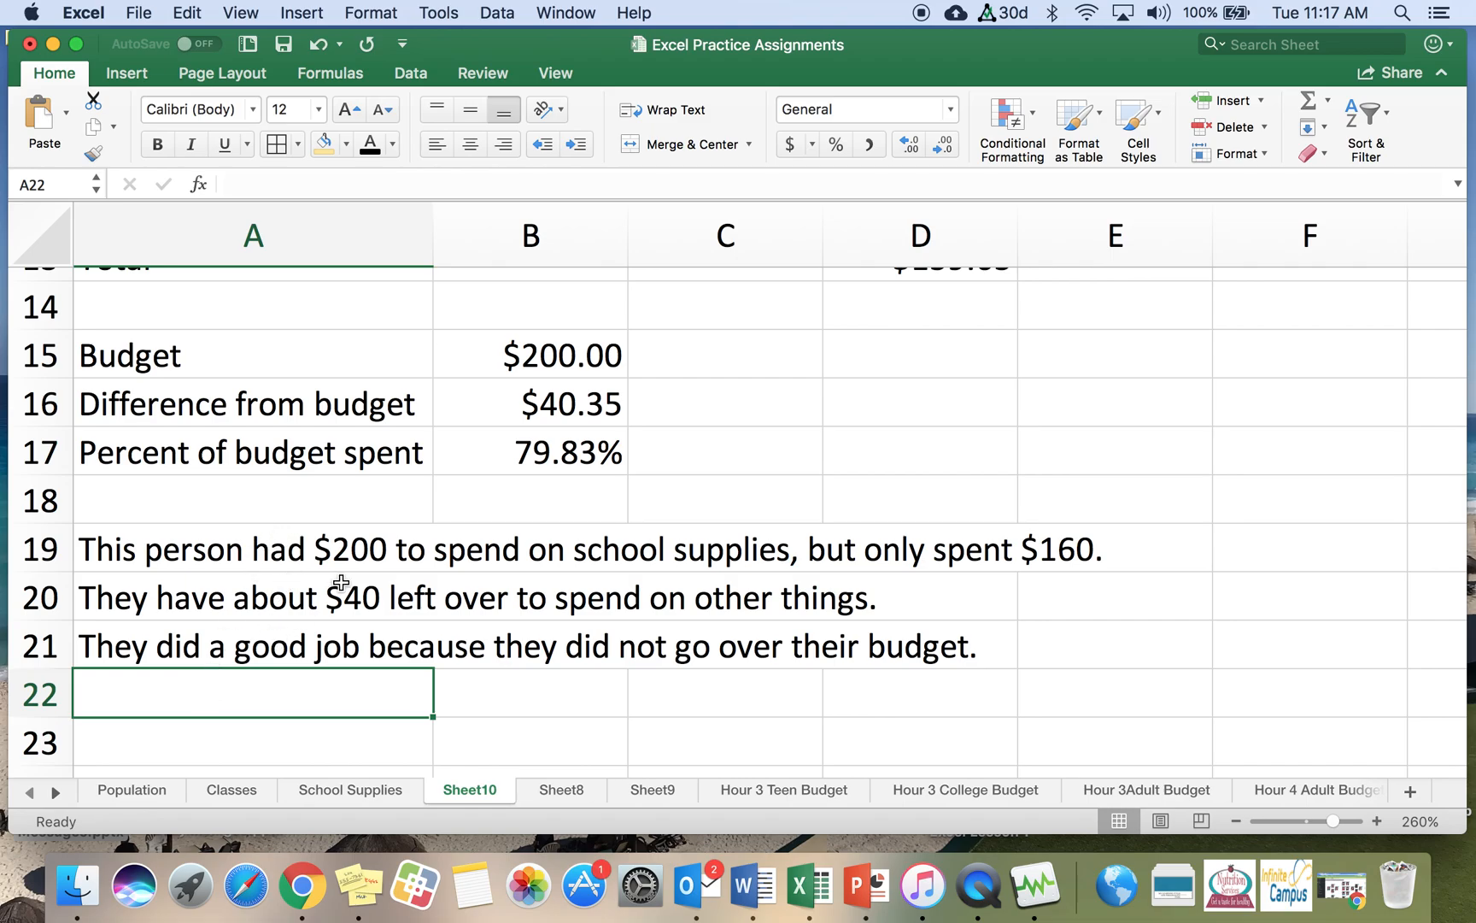
Right-align the Total label in cell A13 and make it bold
{"action": "scroll", "coordinate": [340, 582], "scroll_direction": "up", "scroll_amount": 5}
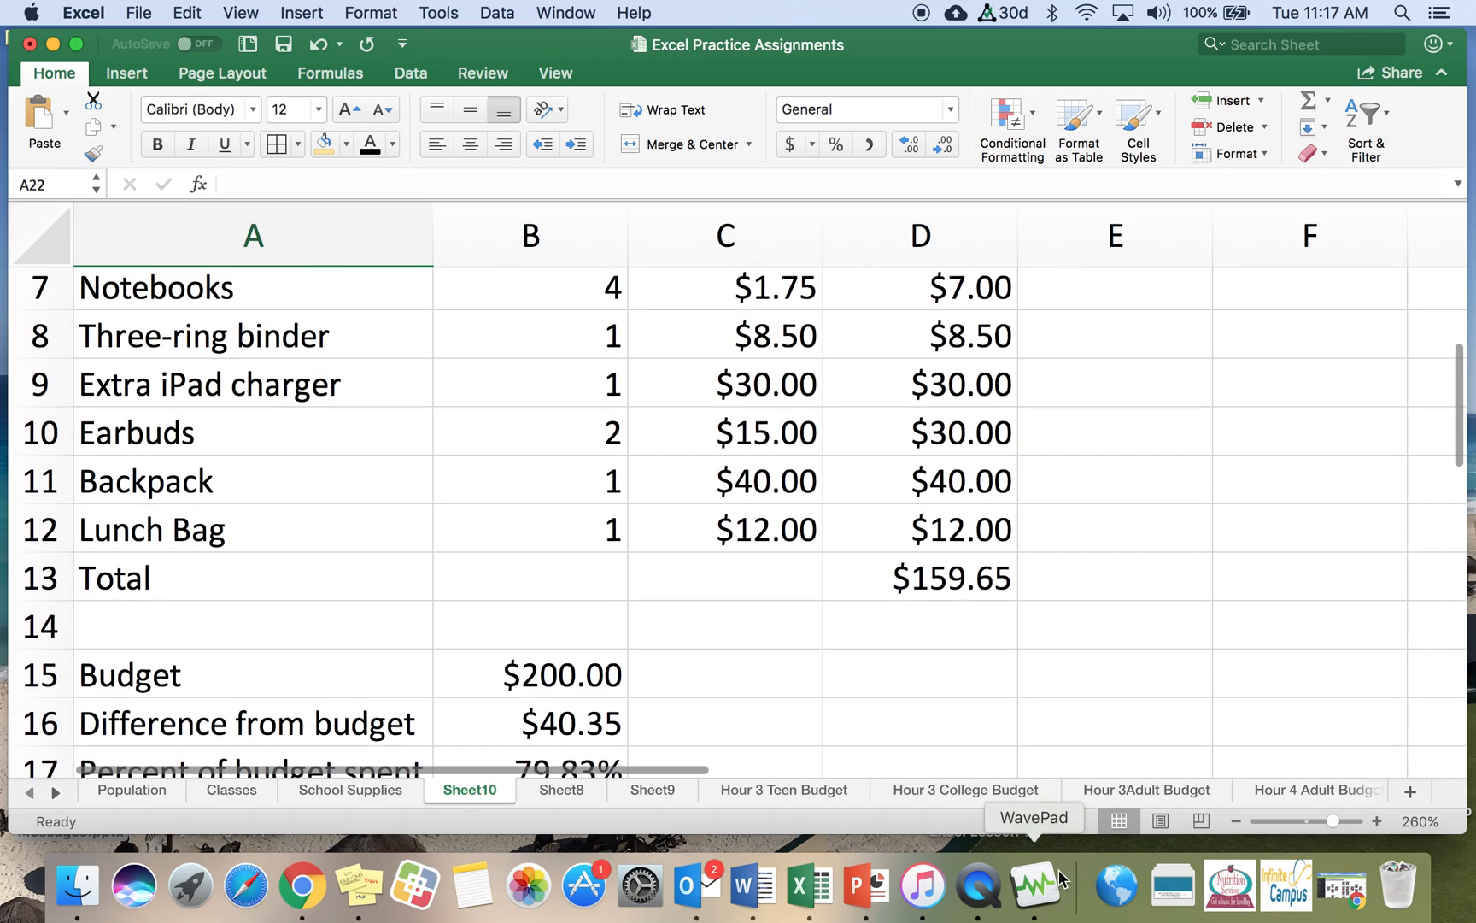
{"action": "left_click", "coordinate": [1236, 821]}
{"action": "left_click", "coordinate": [1236, 821]}
{"action": "left_click", "coordinate": [1235, 821]}
{"action": "left_click", "coordinate": [1236, 821]}
{"action": "left_click", "coordinate": [1236, 821]}
{"action": "scroll", "coordinate": [494, 598], "scroll_direction": "up", "scroll_amount": 5}
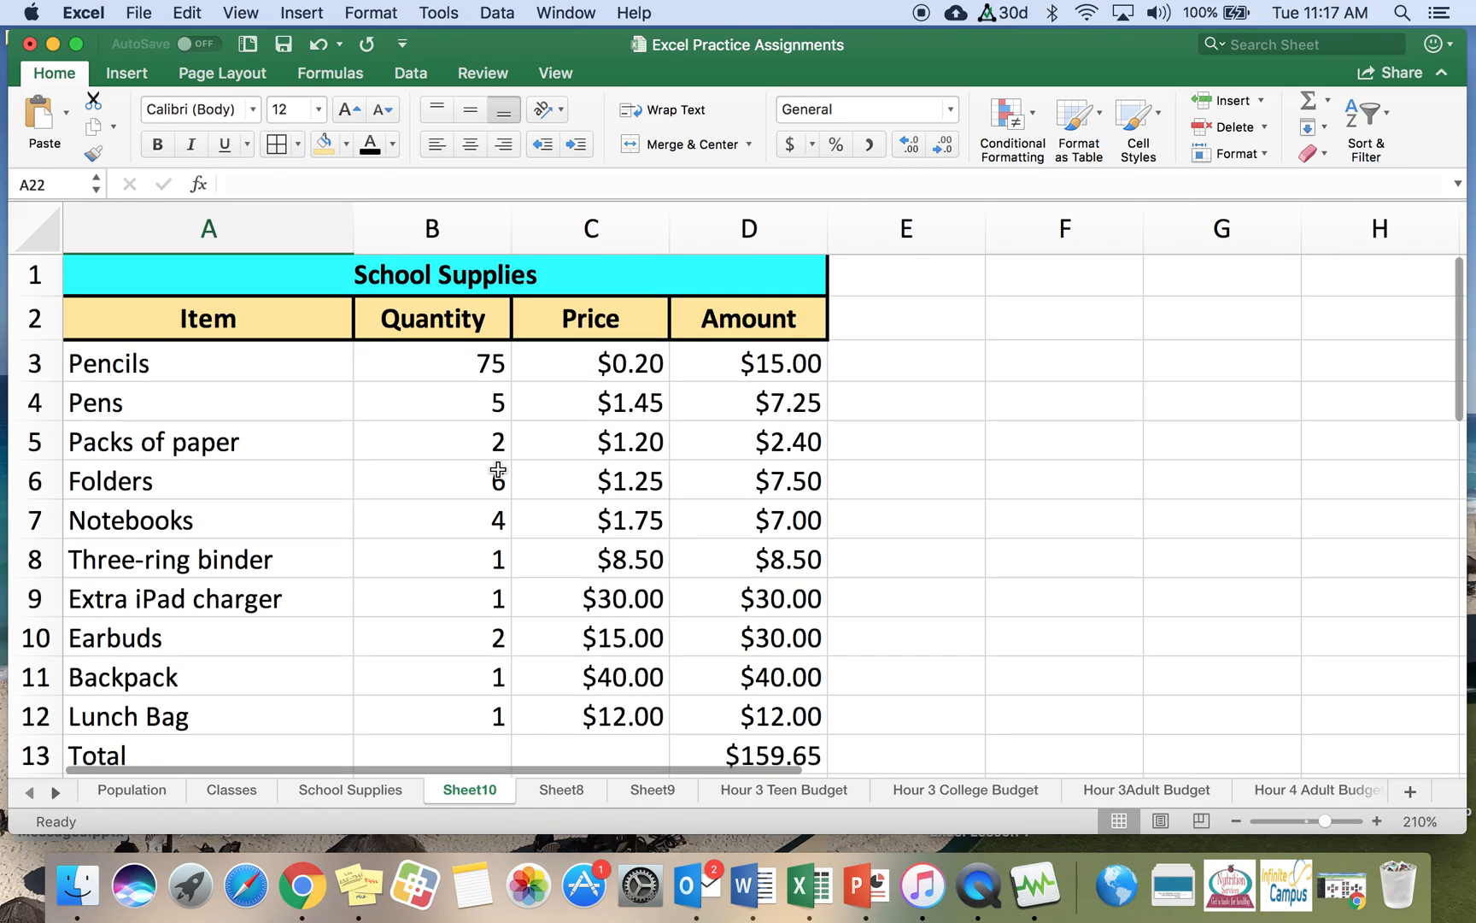
{"action": "scroll", "coordinate": [498, 469], "scroll_direction": "down", "scroll_amount": 3}
{"action": "scroll", "coordinate": [498, 469], "scroll_direction": "up", "scroll_amount": 2}
{"action": "scroll", "coordinate": [498, 469], "scroll_direction": "down", "scroll_amount": 1}
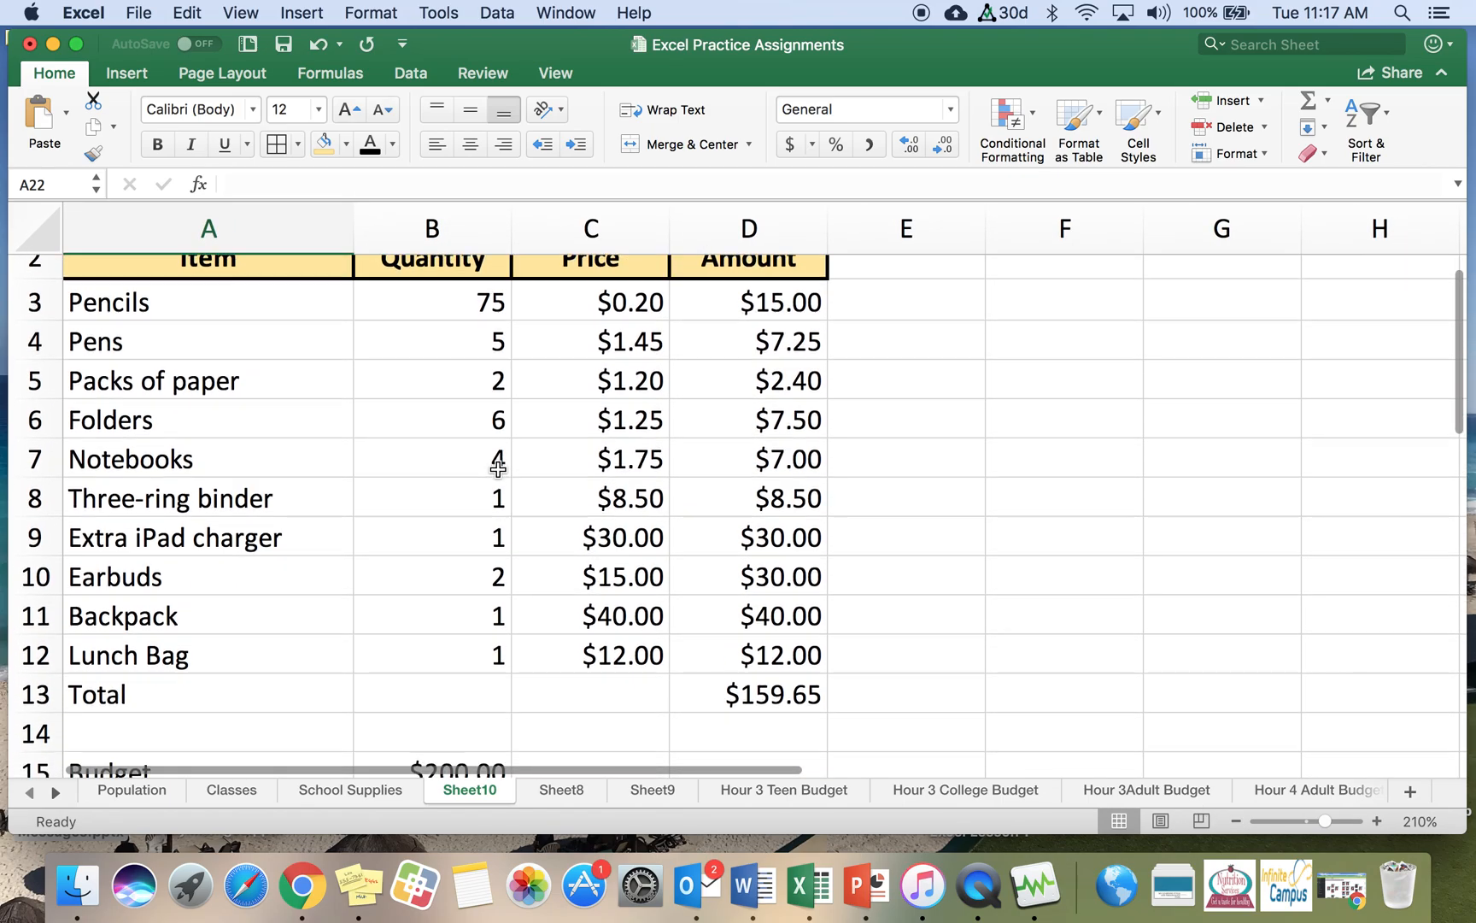
{"action": "left_click", "coordinate": [222, 694]}
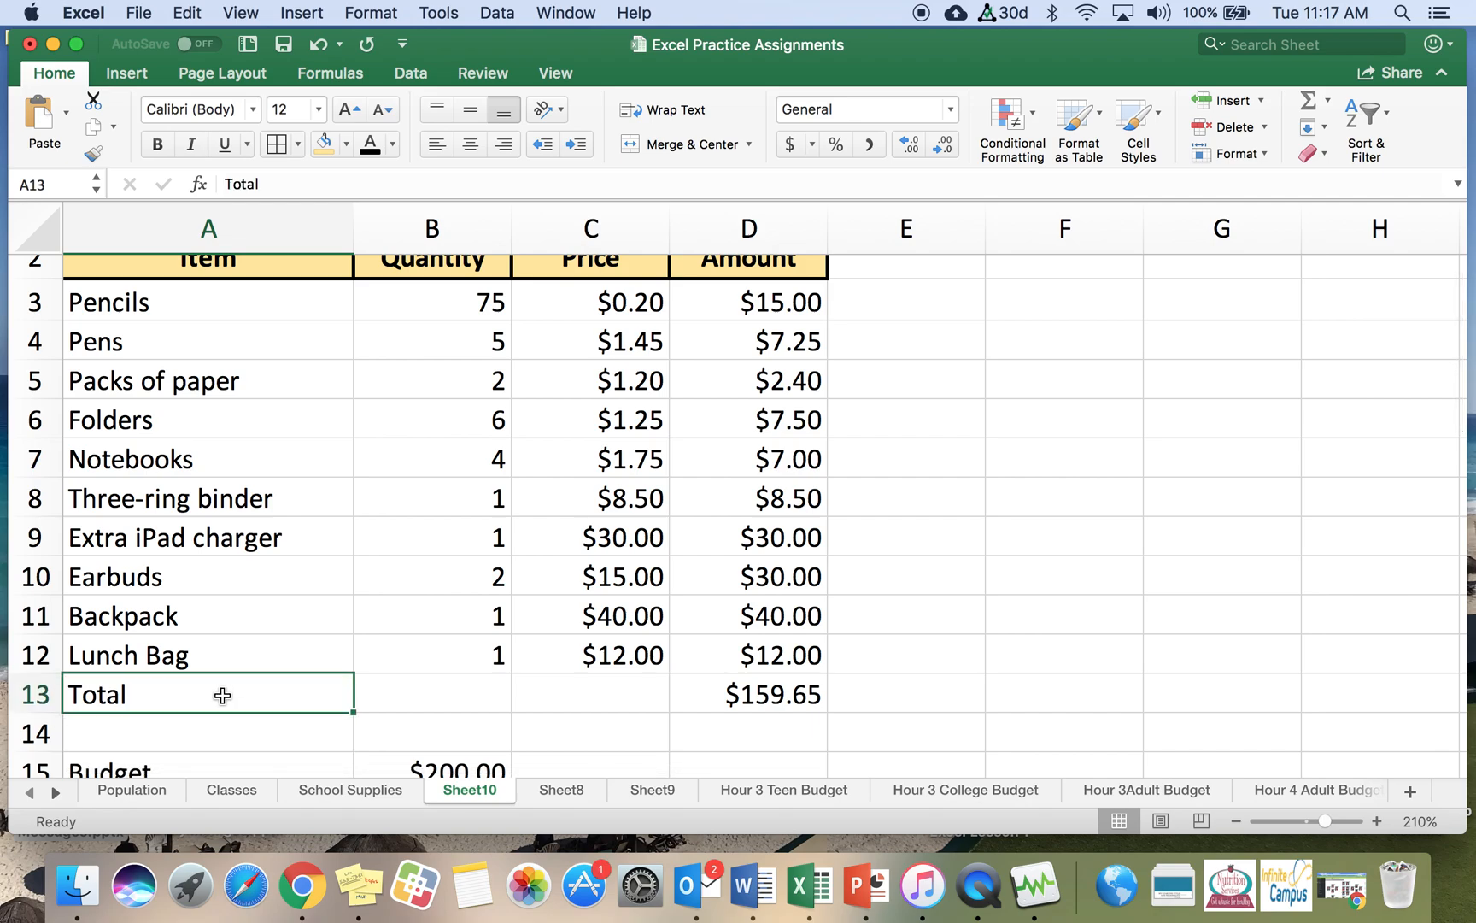
{"action": "left_click", "coordinate": [506, 147]}
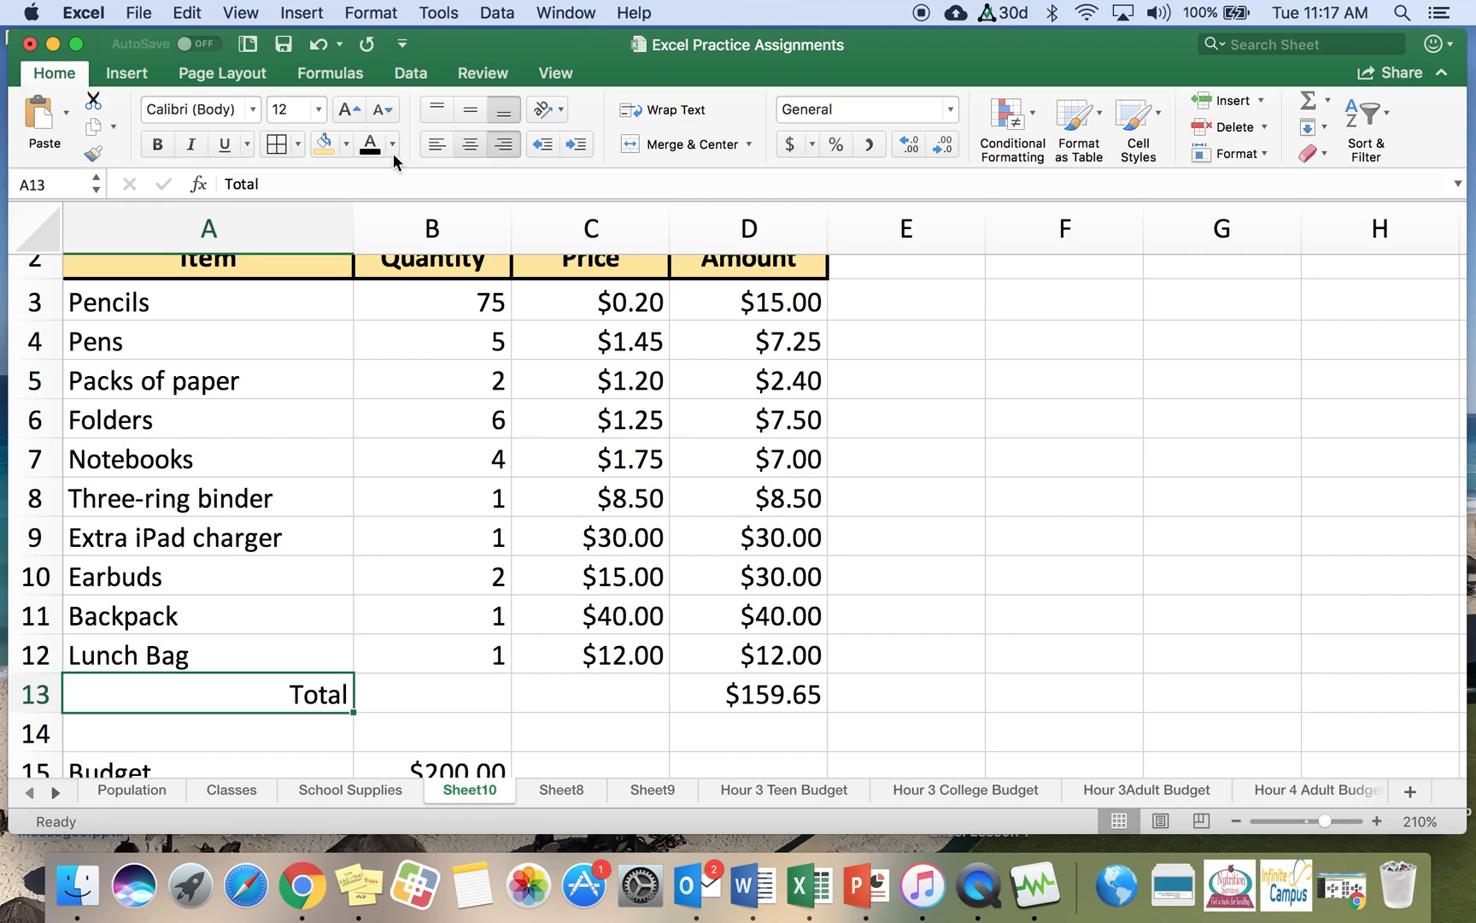
{"action": "left_click", "coordinate": [159, 143]}
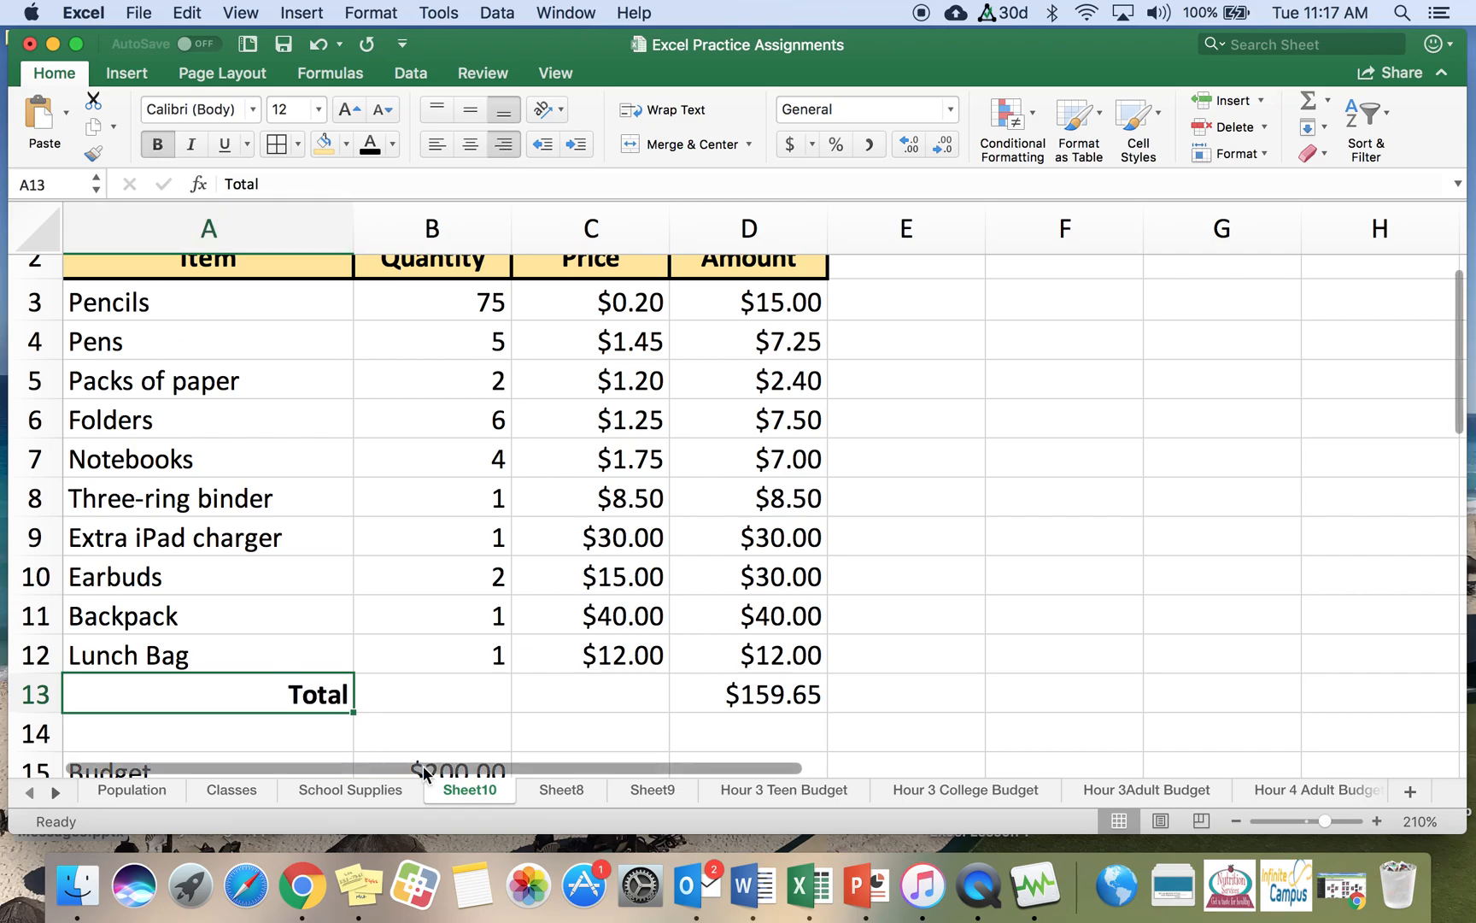
{"action": "scroll", "coordinate": [590, 605], "scroll_direction": "up", "scroll_amount": 2}
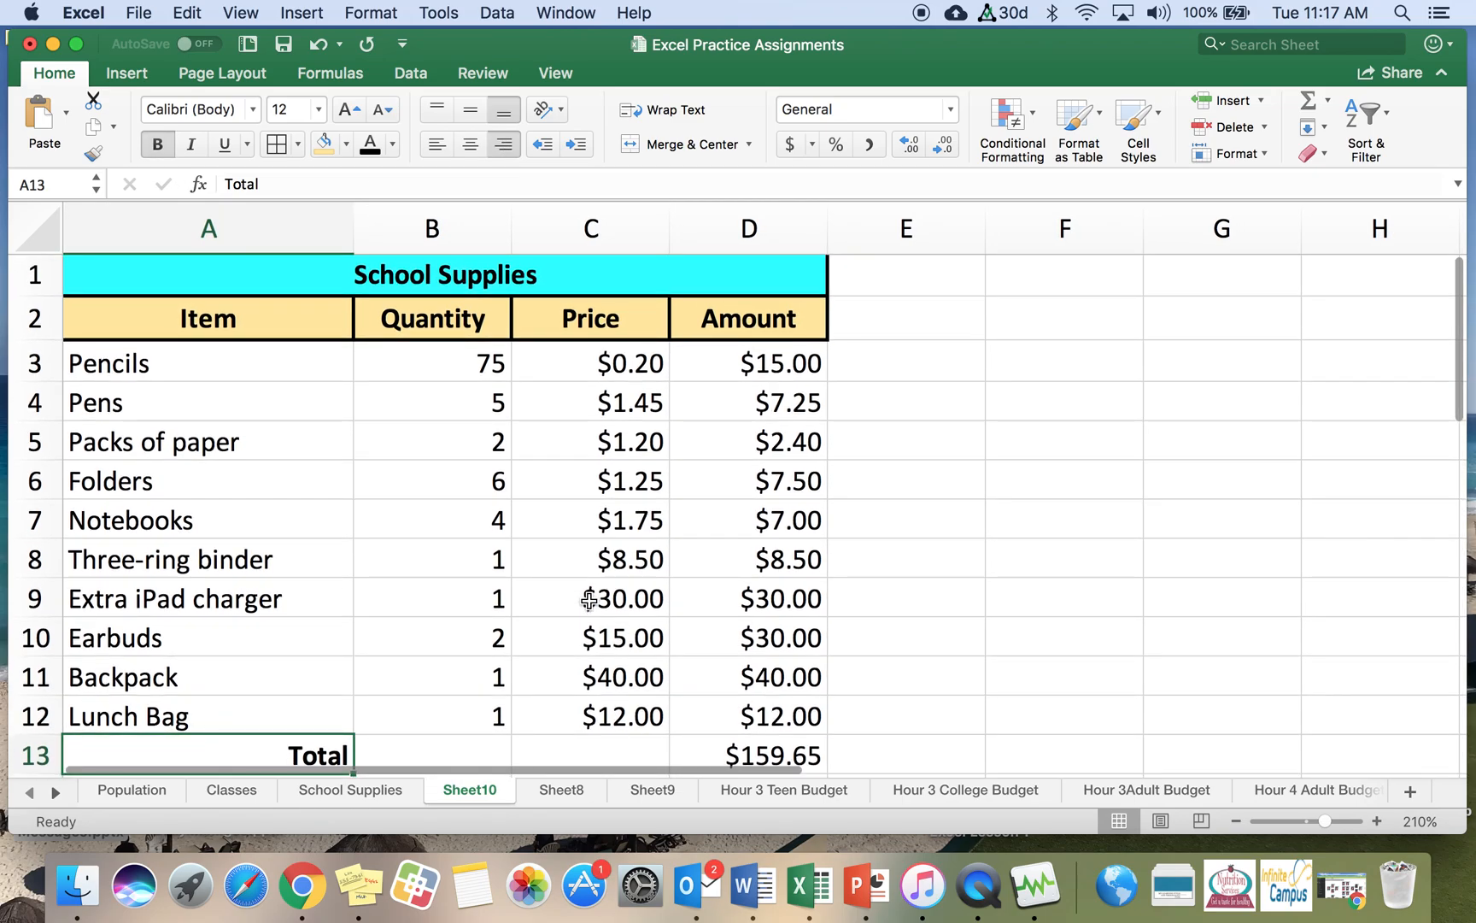
{"action": "scroll", "coordinate": [1021, 607], "scroll_direction": "down", "scroll_amount": 3}
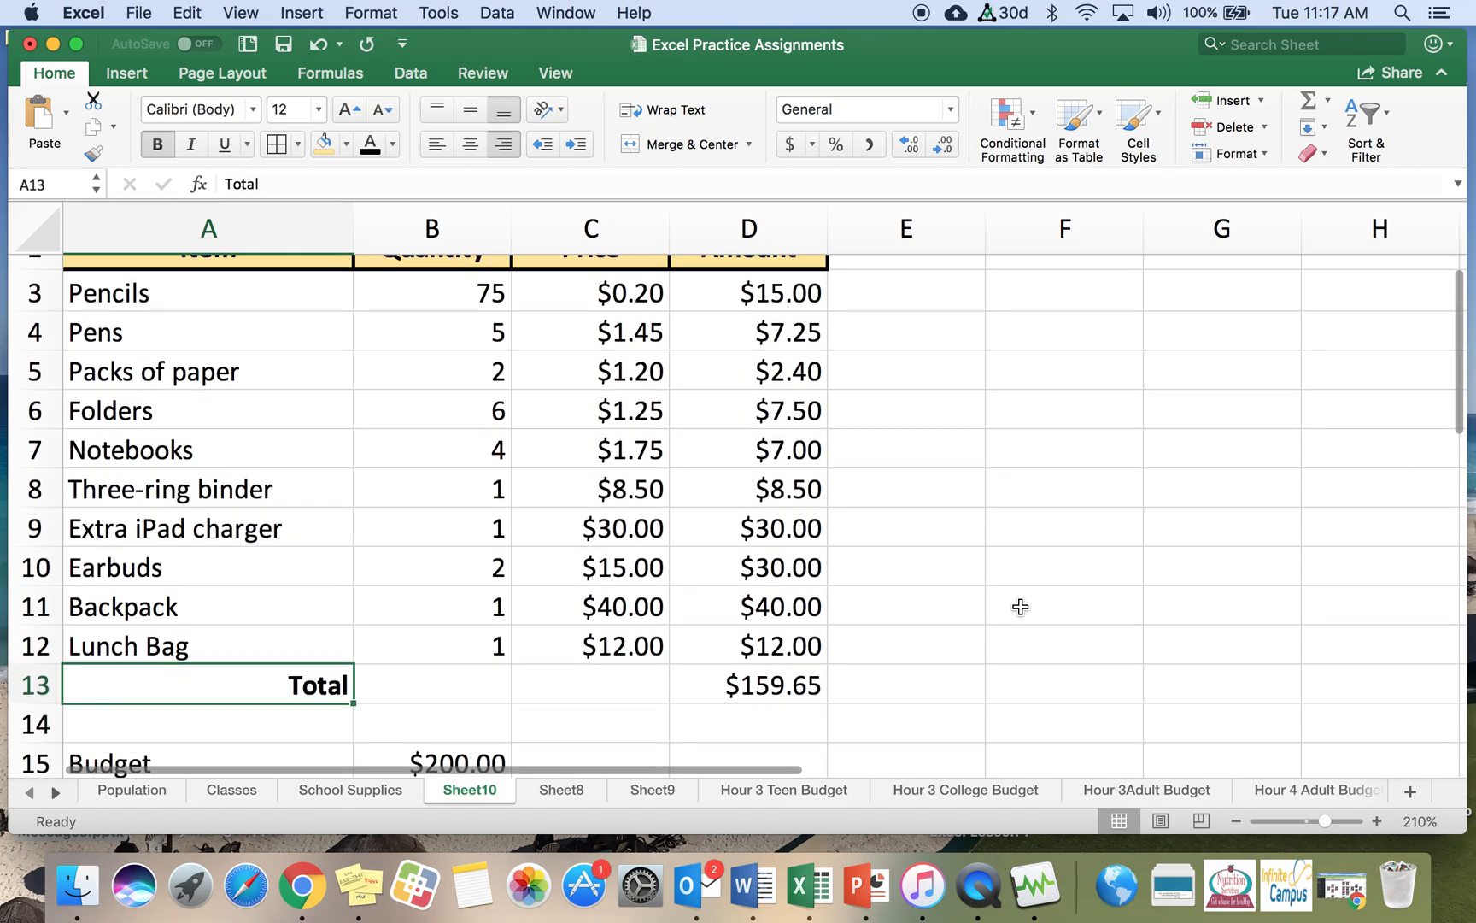
{"action": "scroll", "coordinate": [1021, 607], "scroll_direction": "down", "scroll_amount": 10}
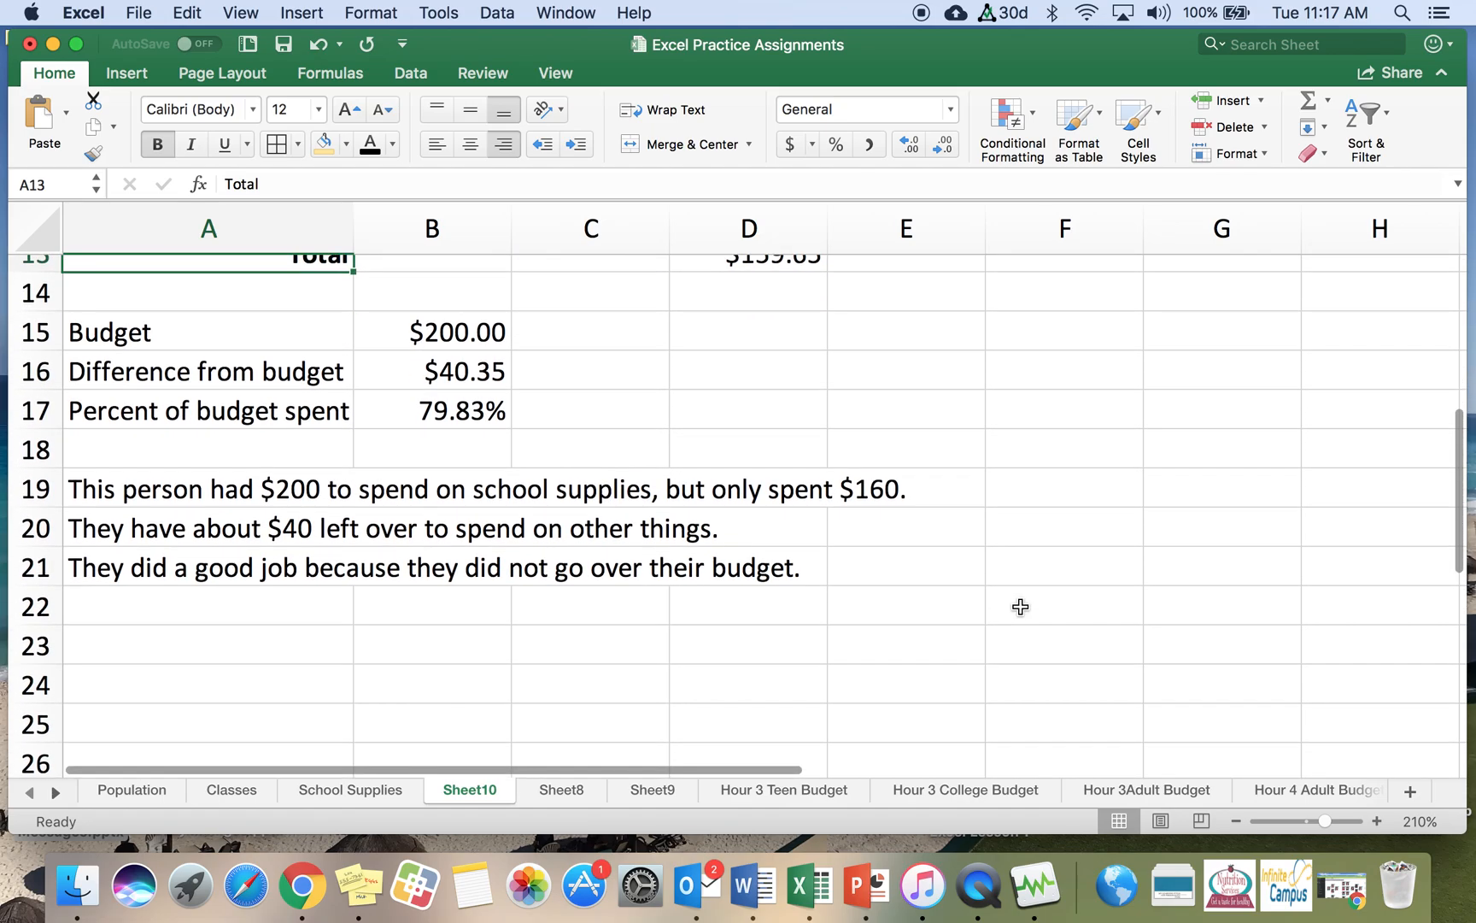
{"action": "scroll", "coordinate": [1021, 607], "scroll_direction": "up", "scroll_amount": 12}
{"action": "scroll", "coordinate": [1021, 607], "scroll_direction": "up", "scroll_amount": 1}
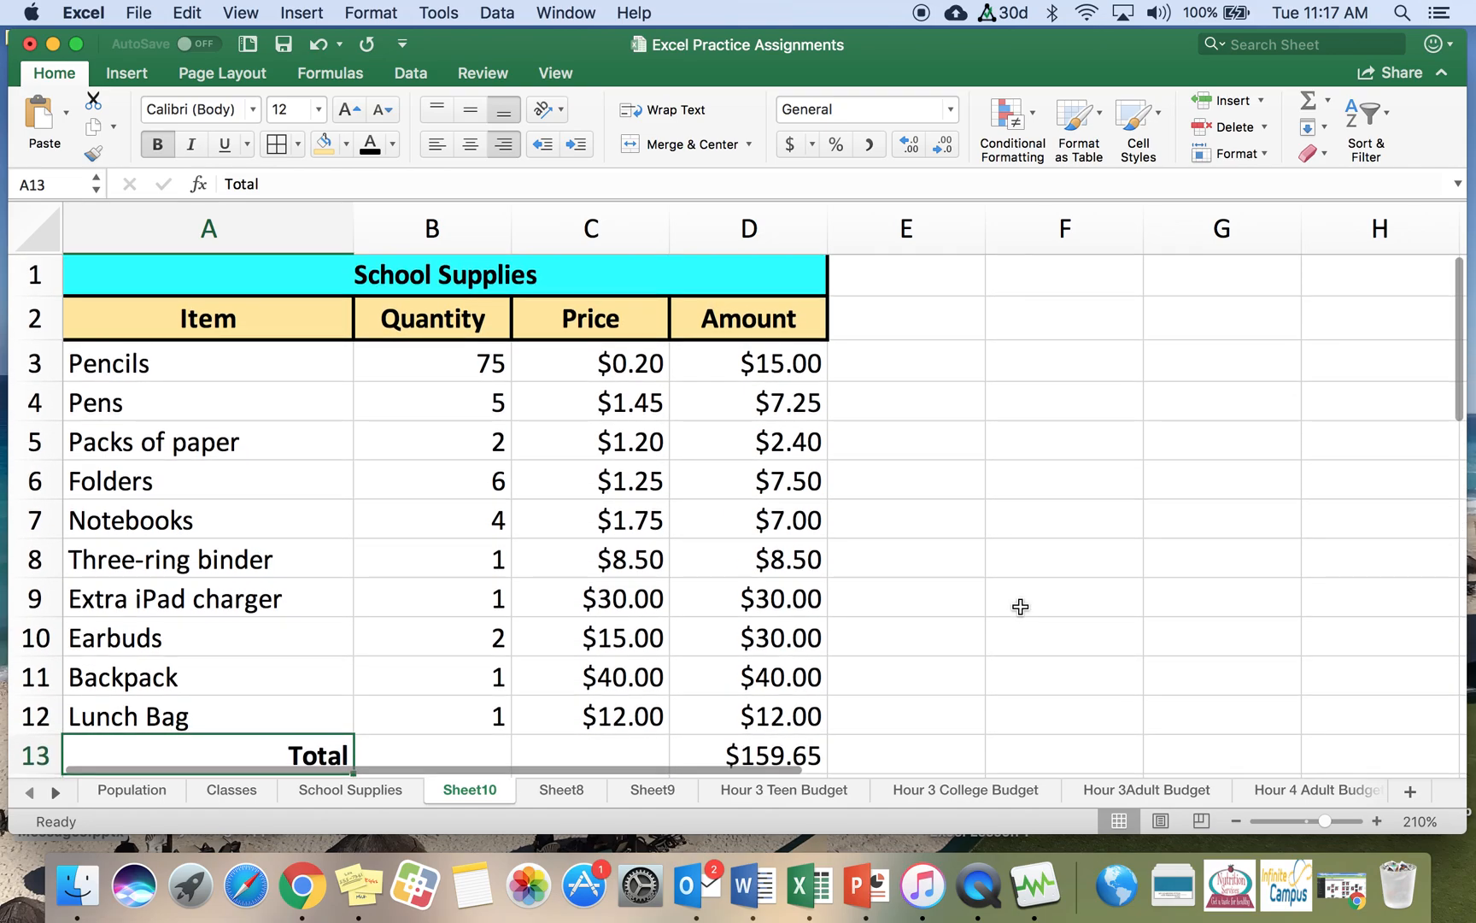